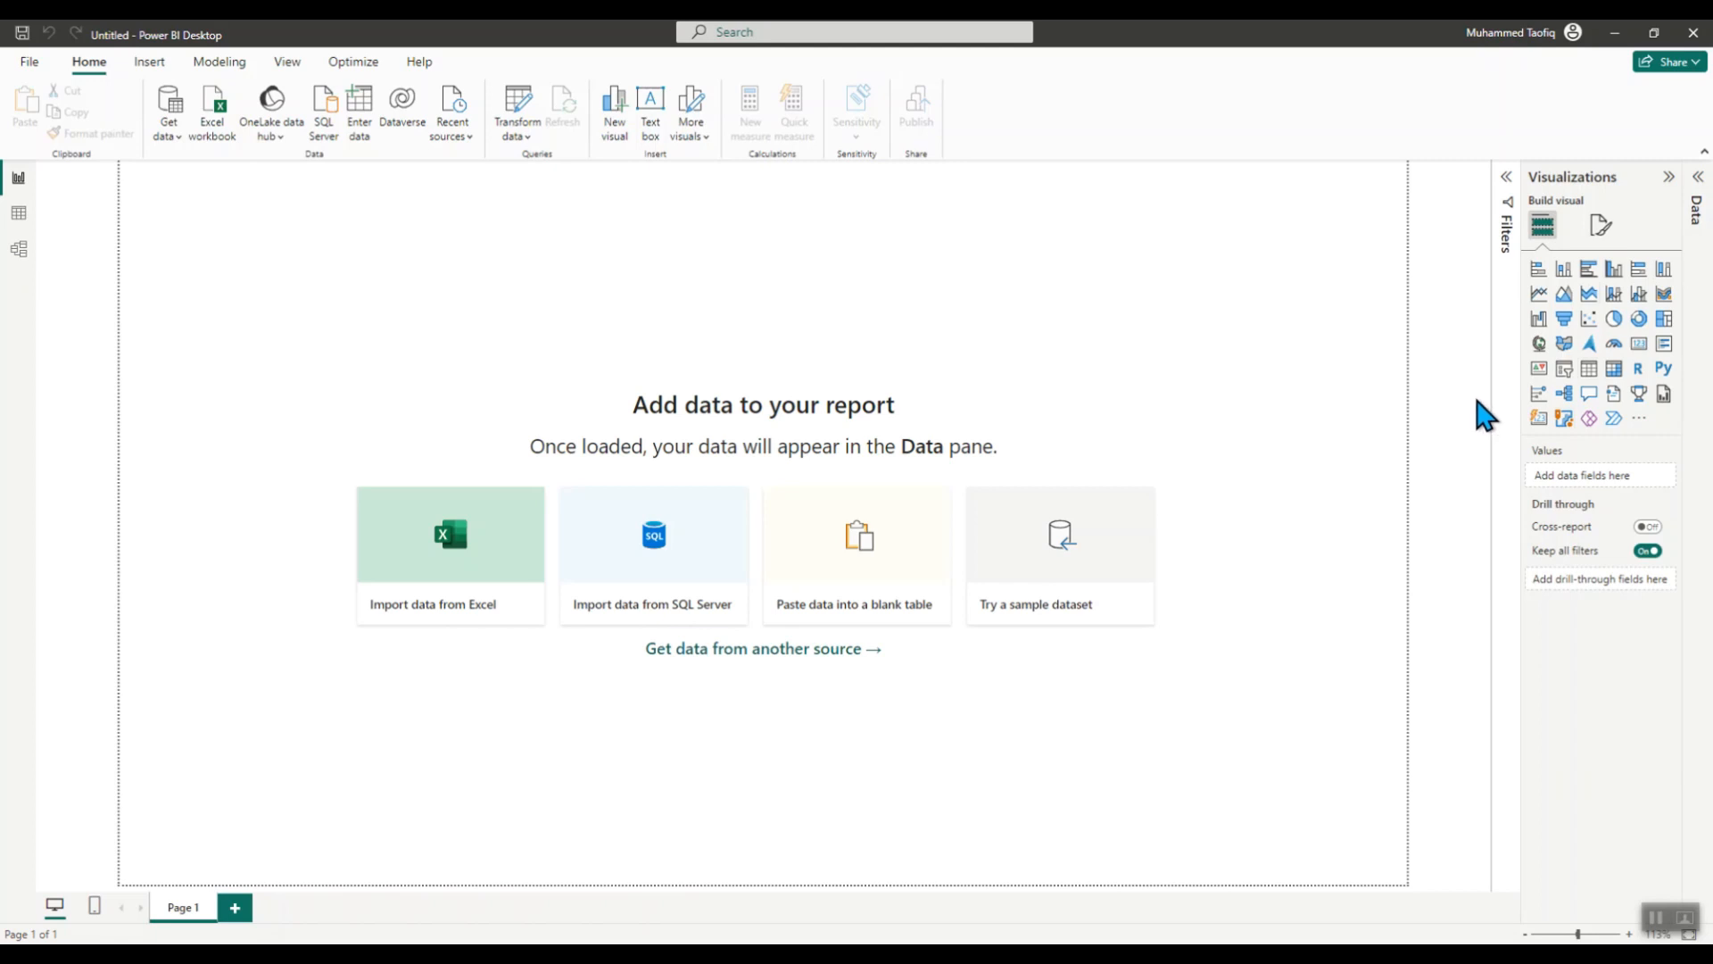
- Open the Excel workbook TheRookieAnalyst_TiptopTasteRestaurant_1 from the Desktop folder TheRookieAnalyst Course as a data source
left_click(1698, 194)
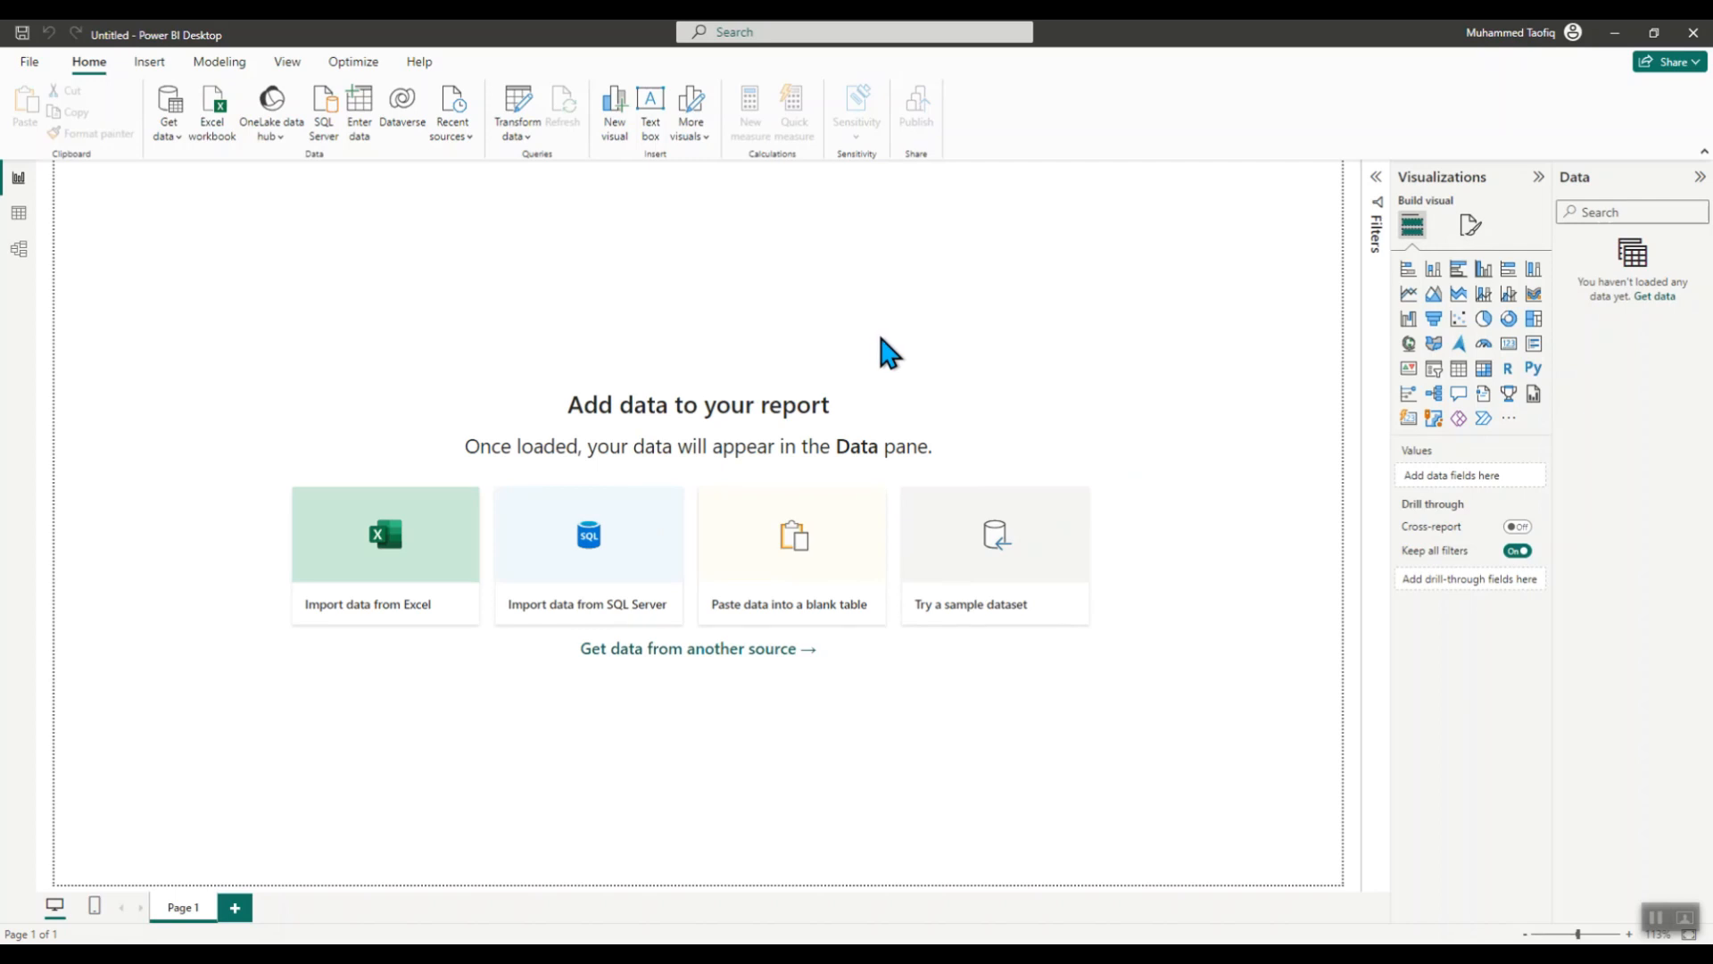
left_click(178, 138)
left_click(234, 196)
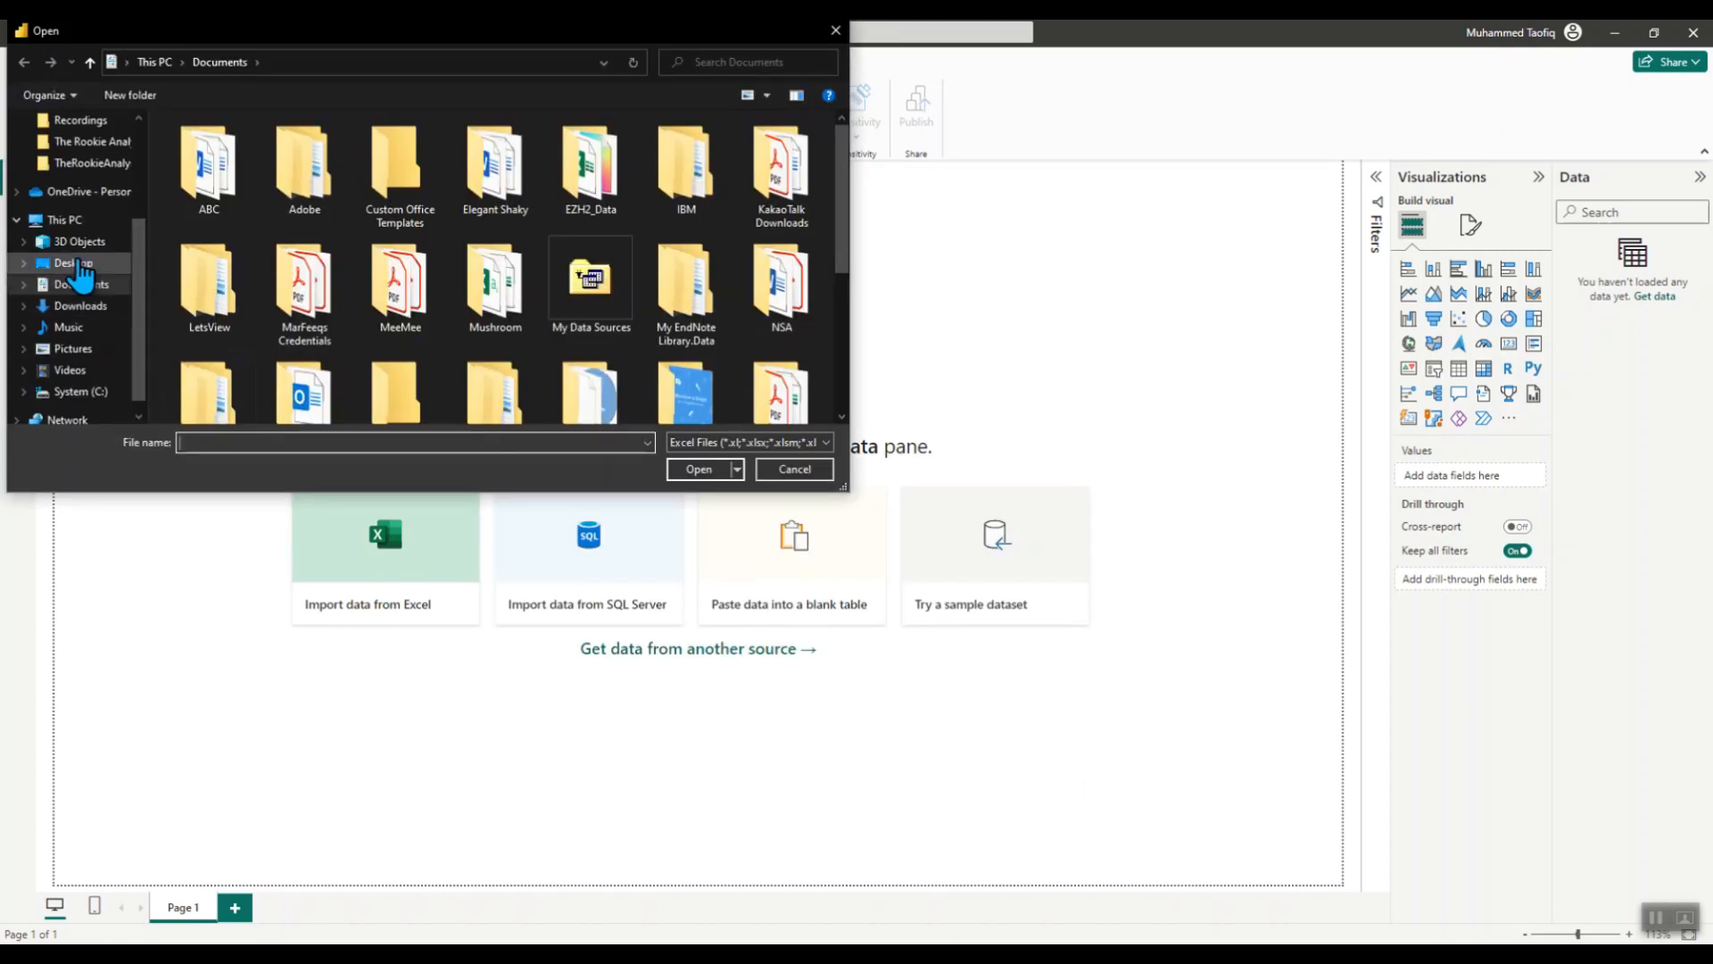
left_click(79, 265)
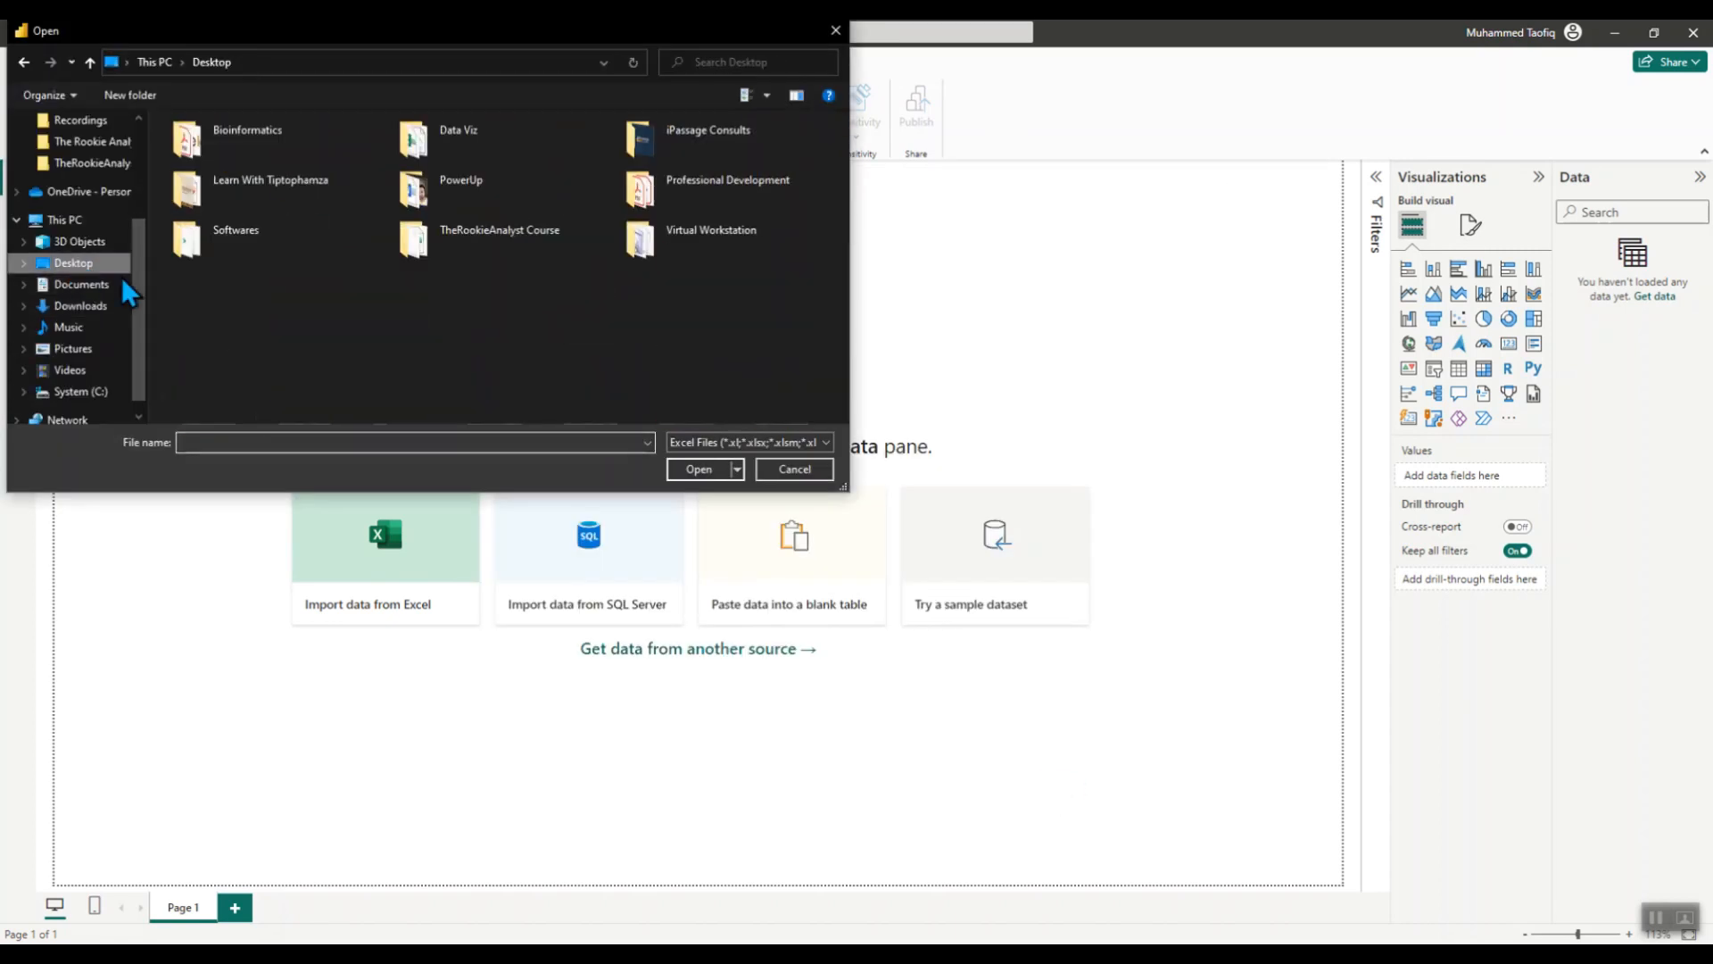
double_click(515, 245)
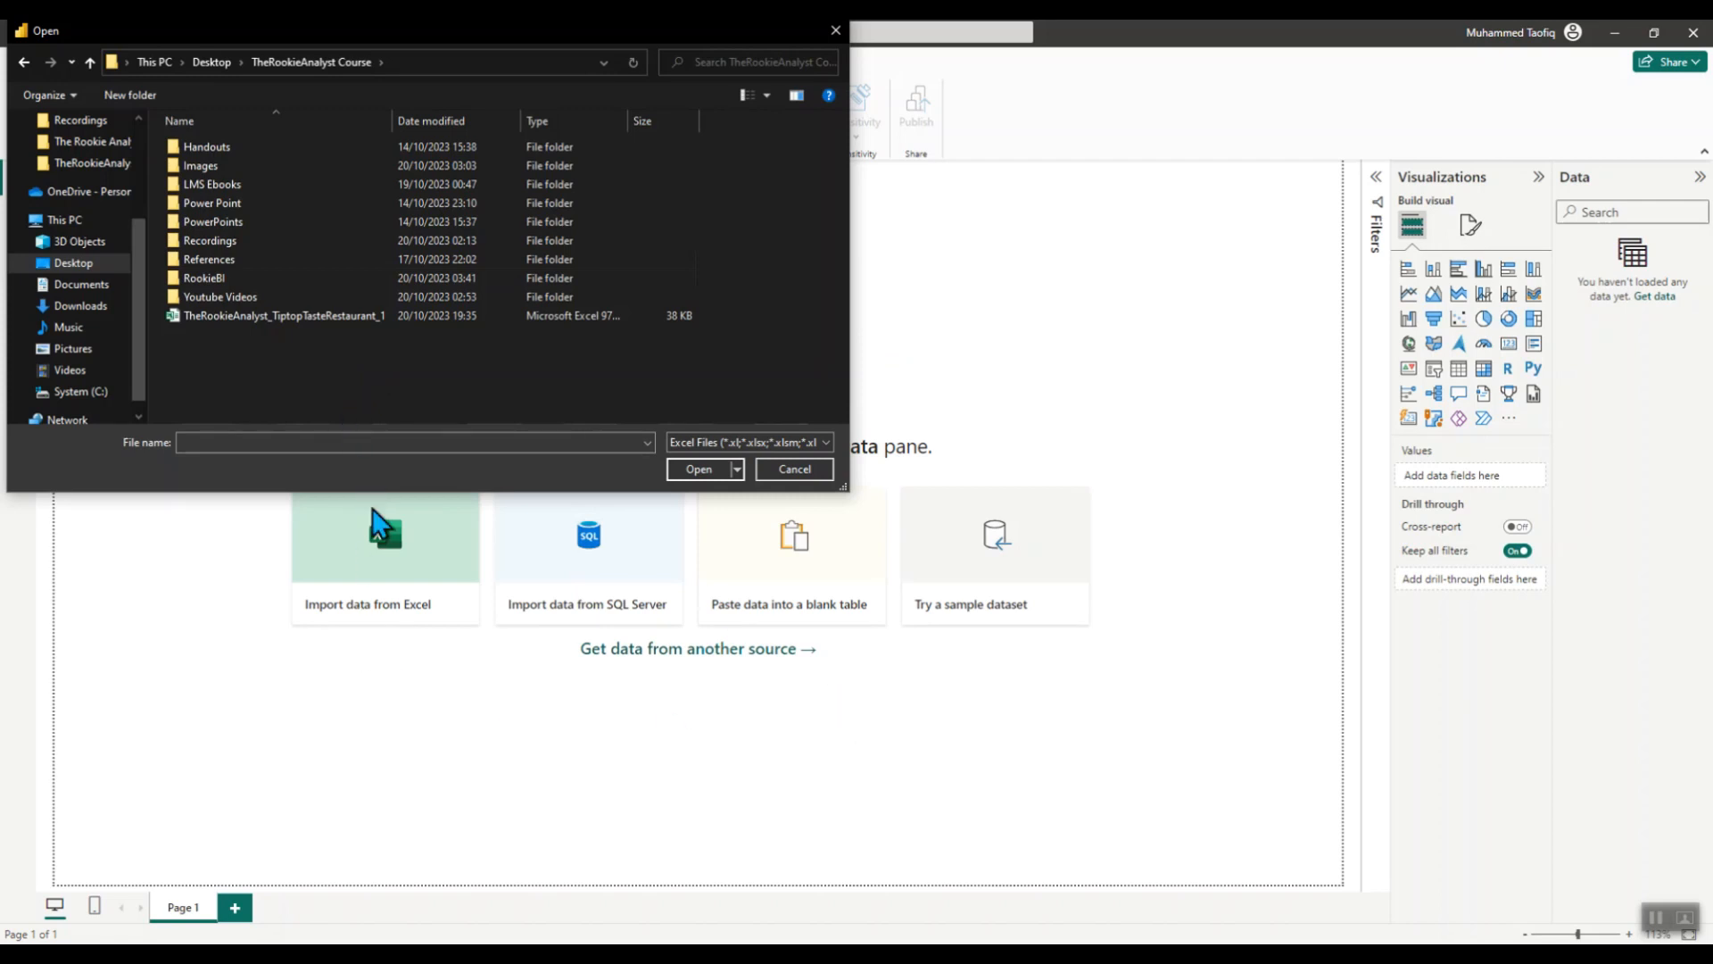
left_click(303, 318)
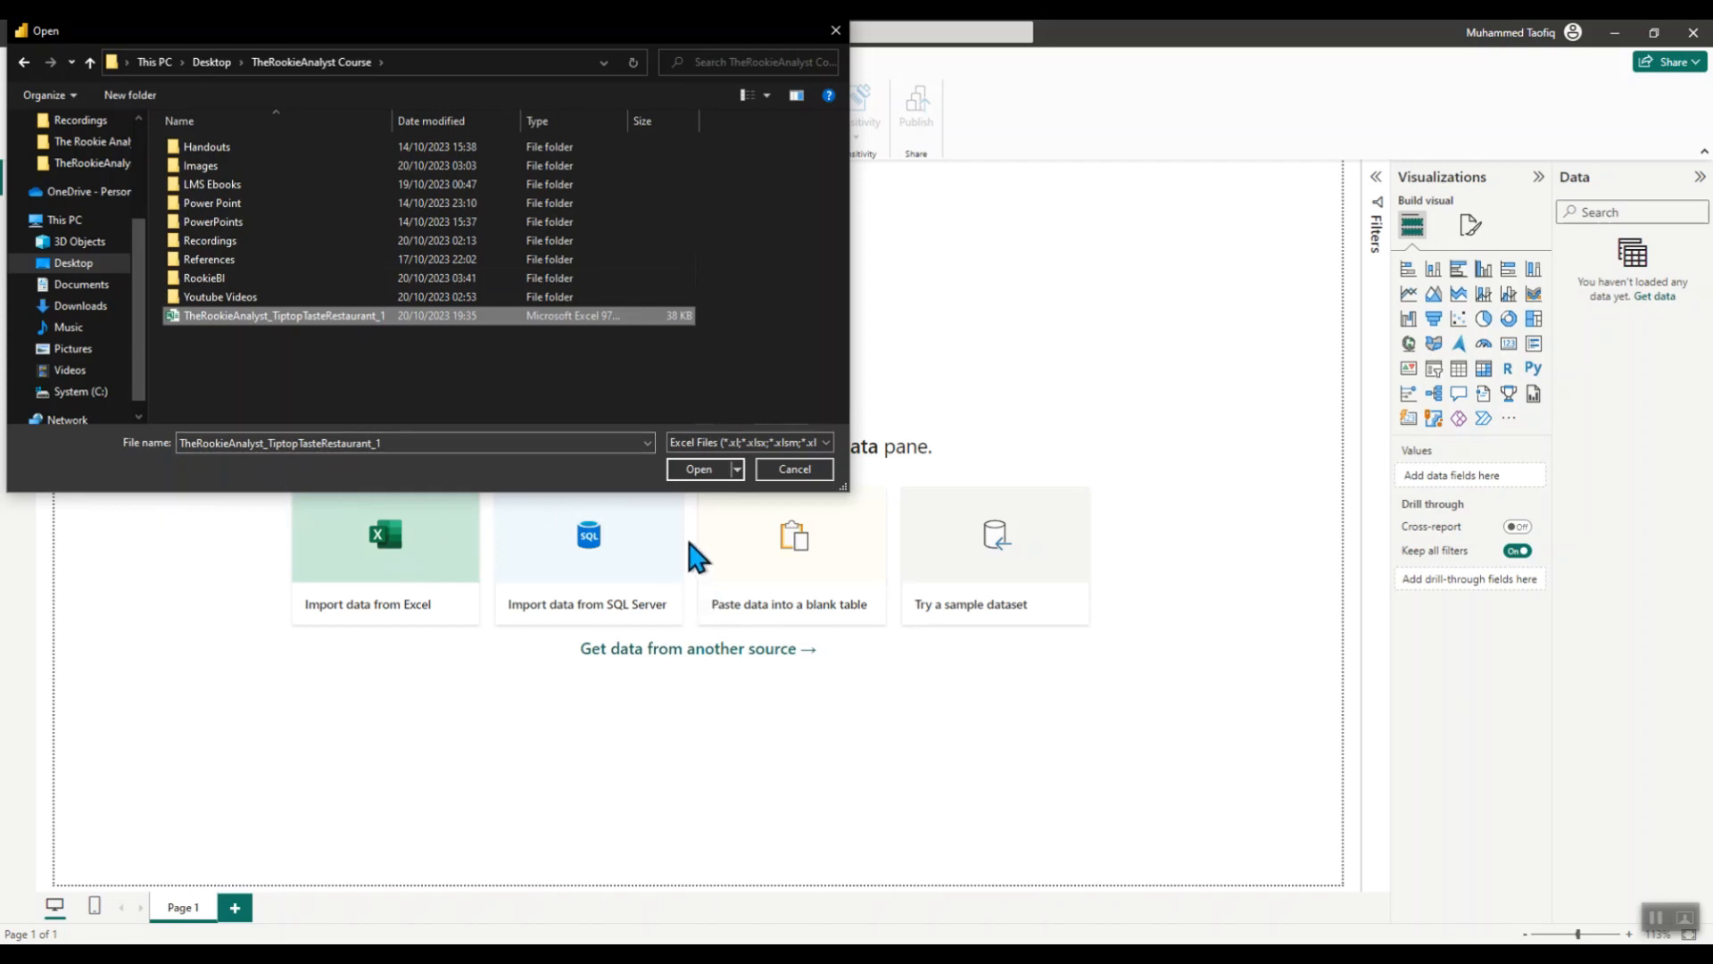
left_click(698, 470)
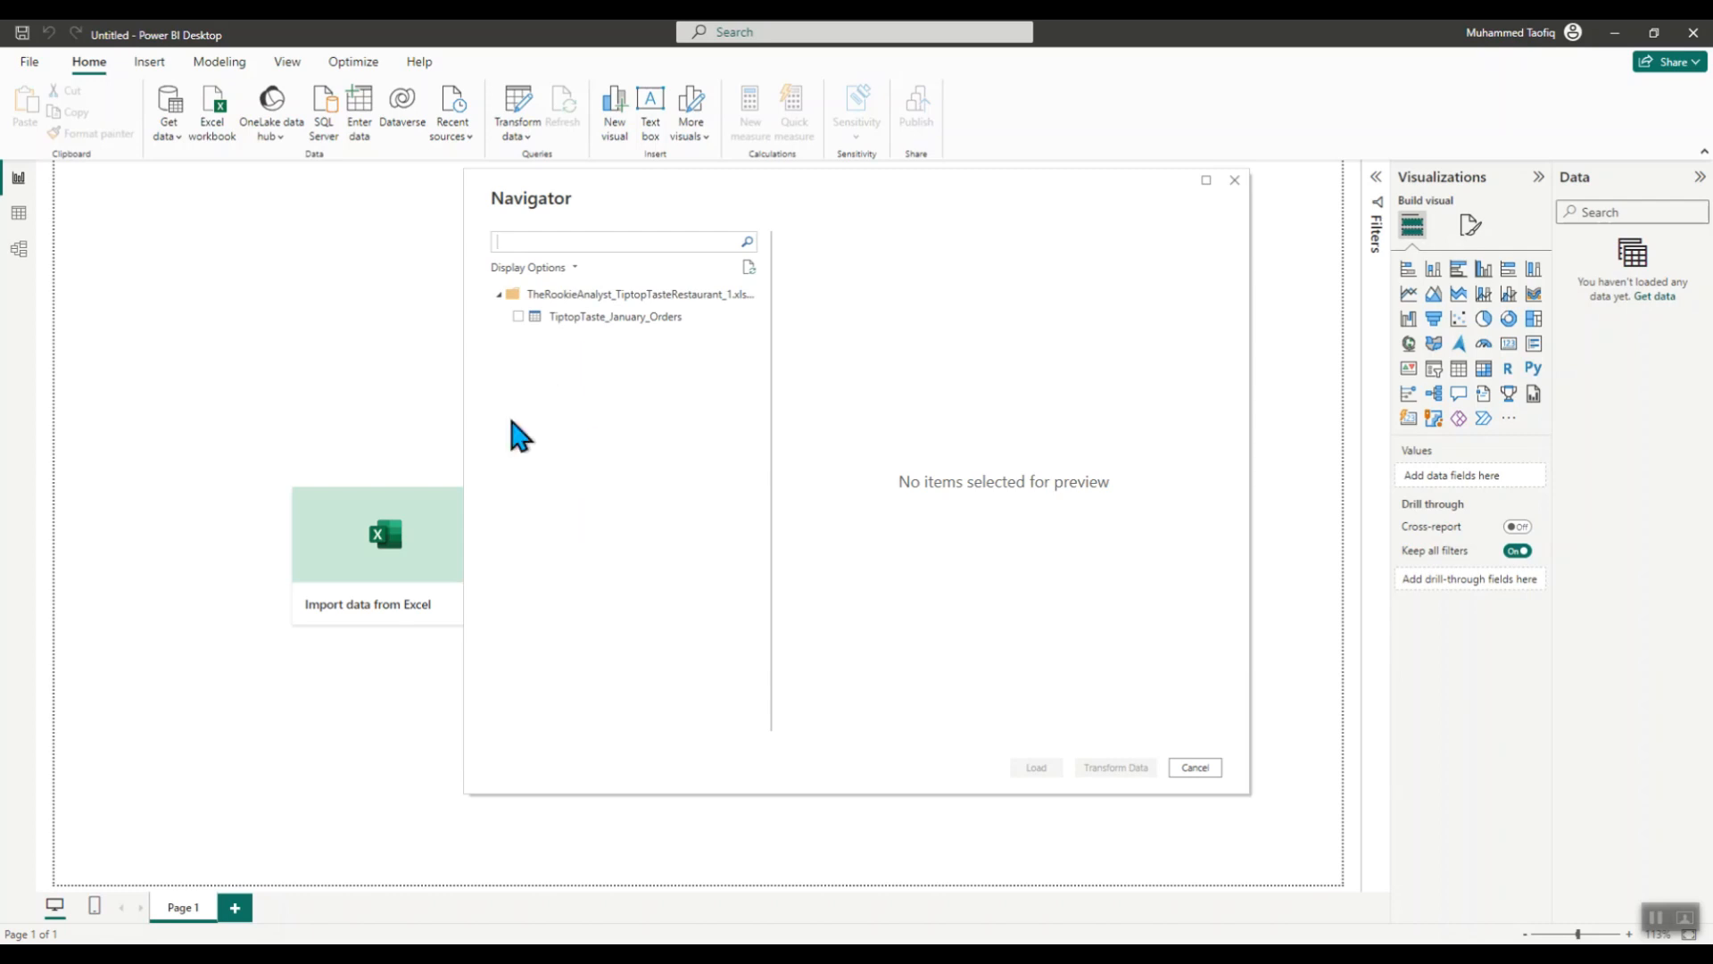
- Select the TiptopTaste_January_Orders sheet, check its preview rows, and load it into the report
left_click(518, 317)
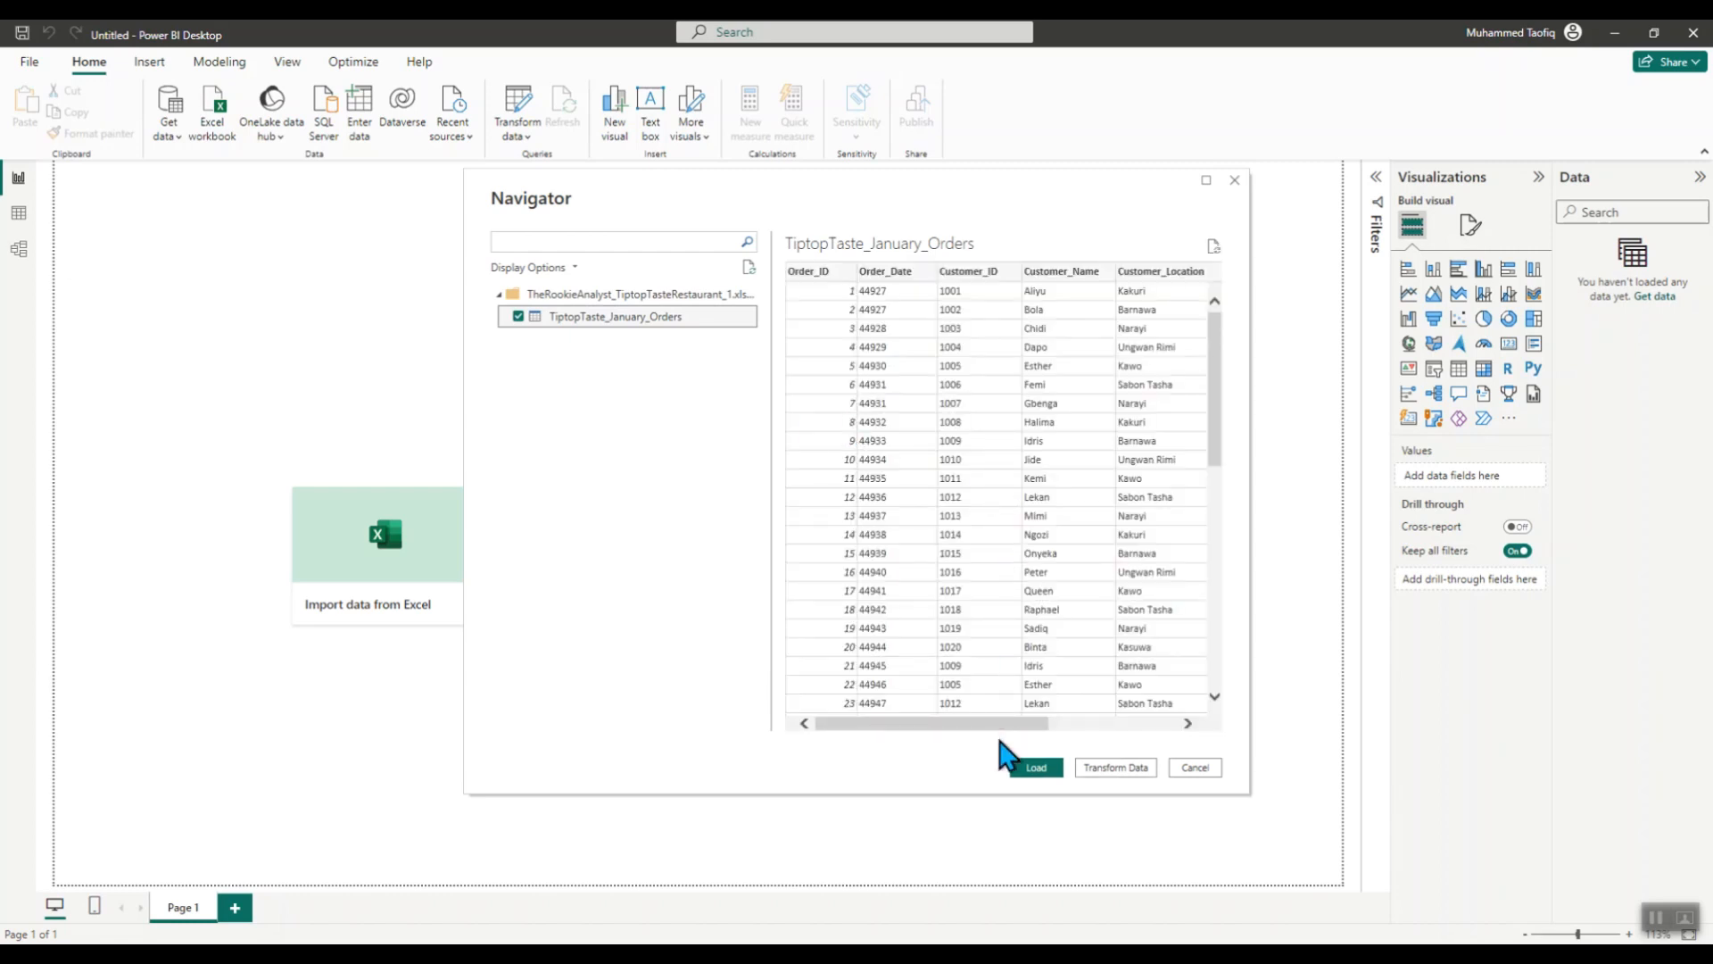
left_click_drag(987, 726, 906, 726)
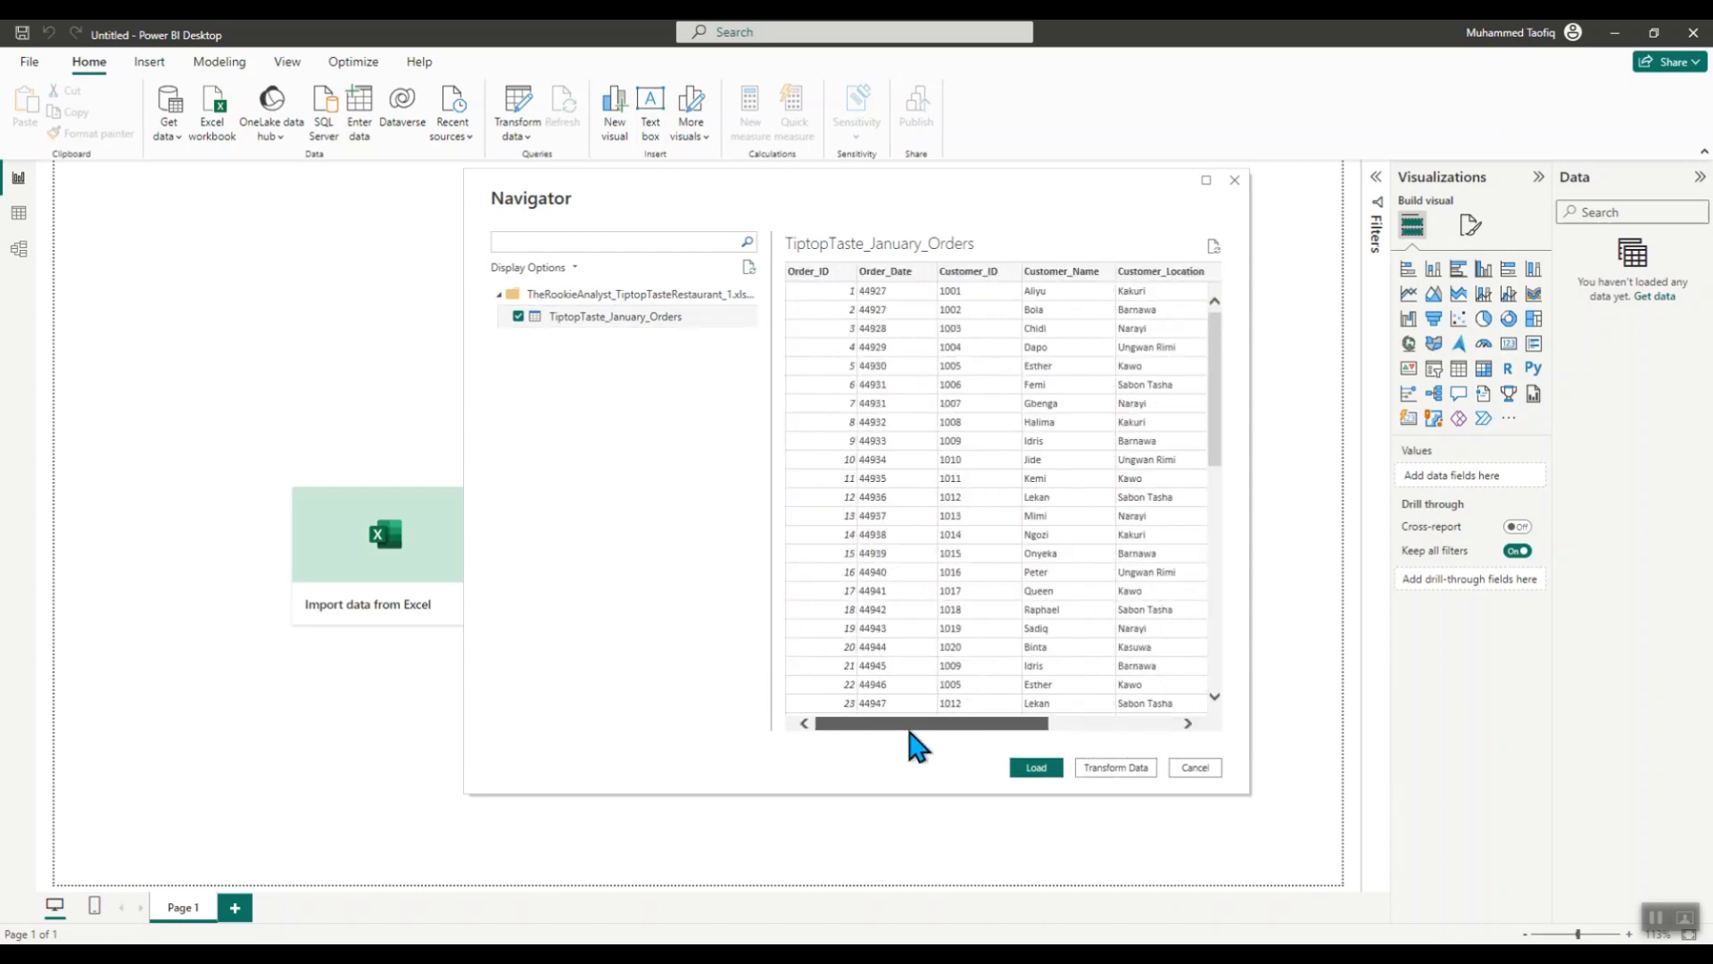
left_click_drag(1215, 416, 1216, 703)
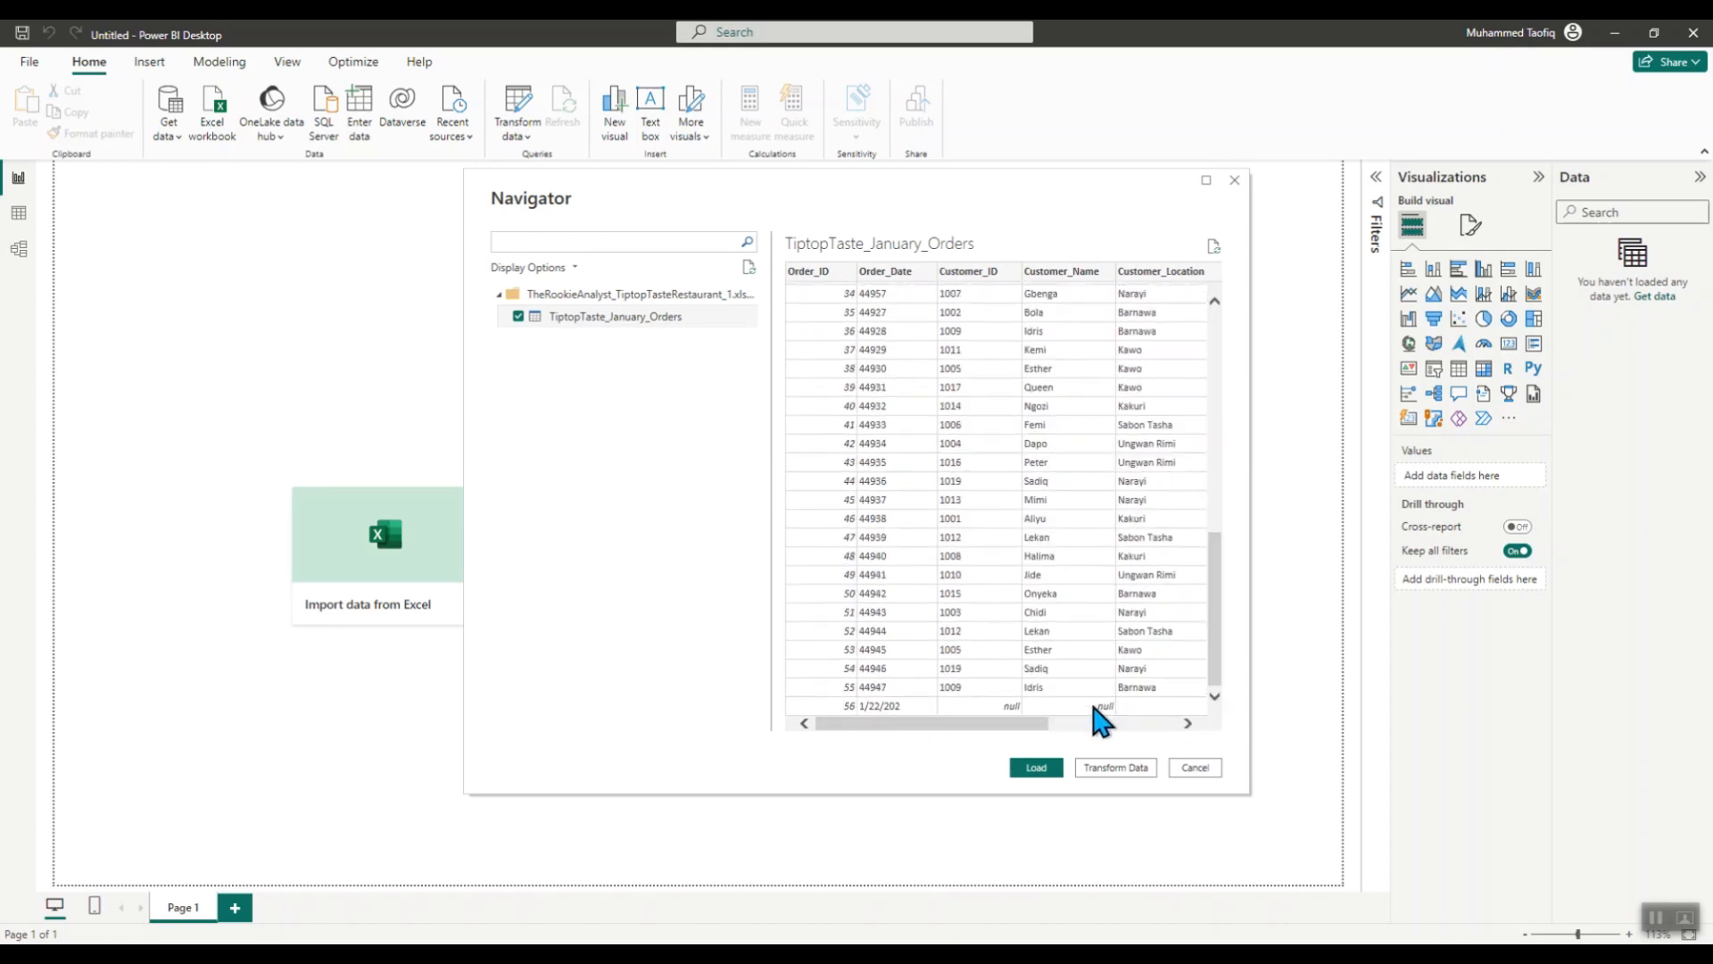
left_click_drag(1216, 677, 1215, 373)
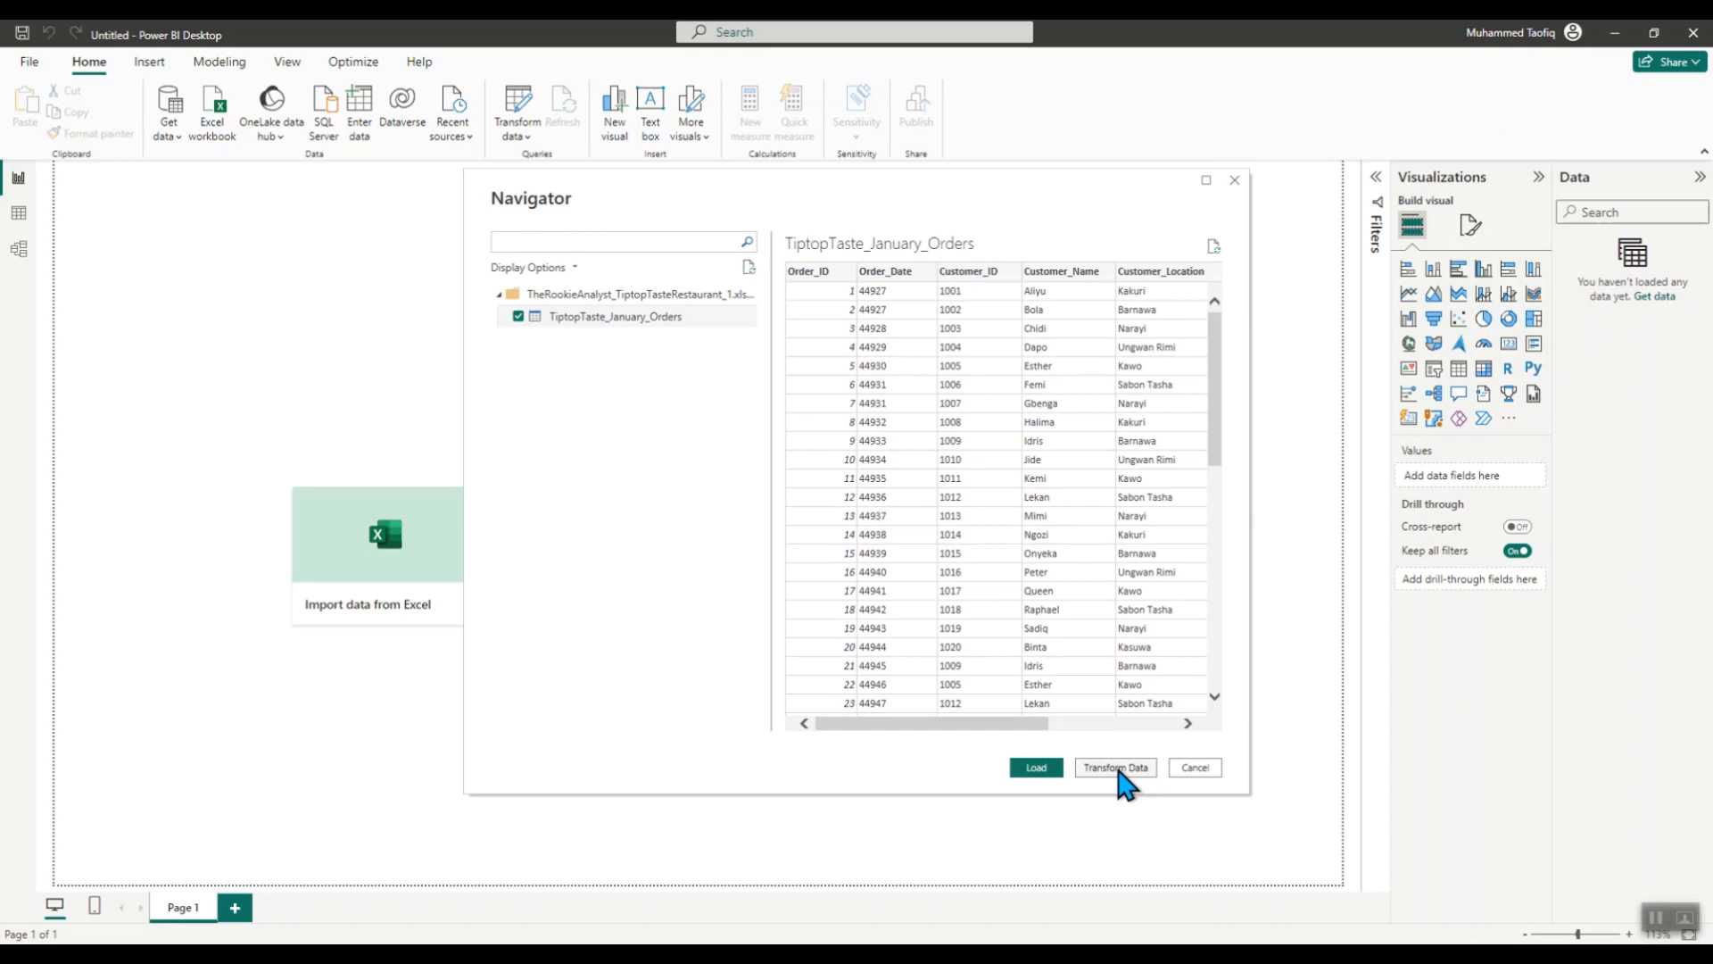
left_click(1033, 769)
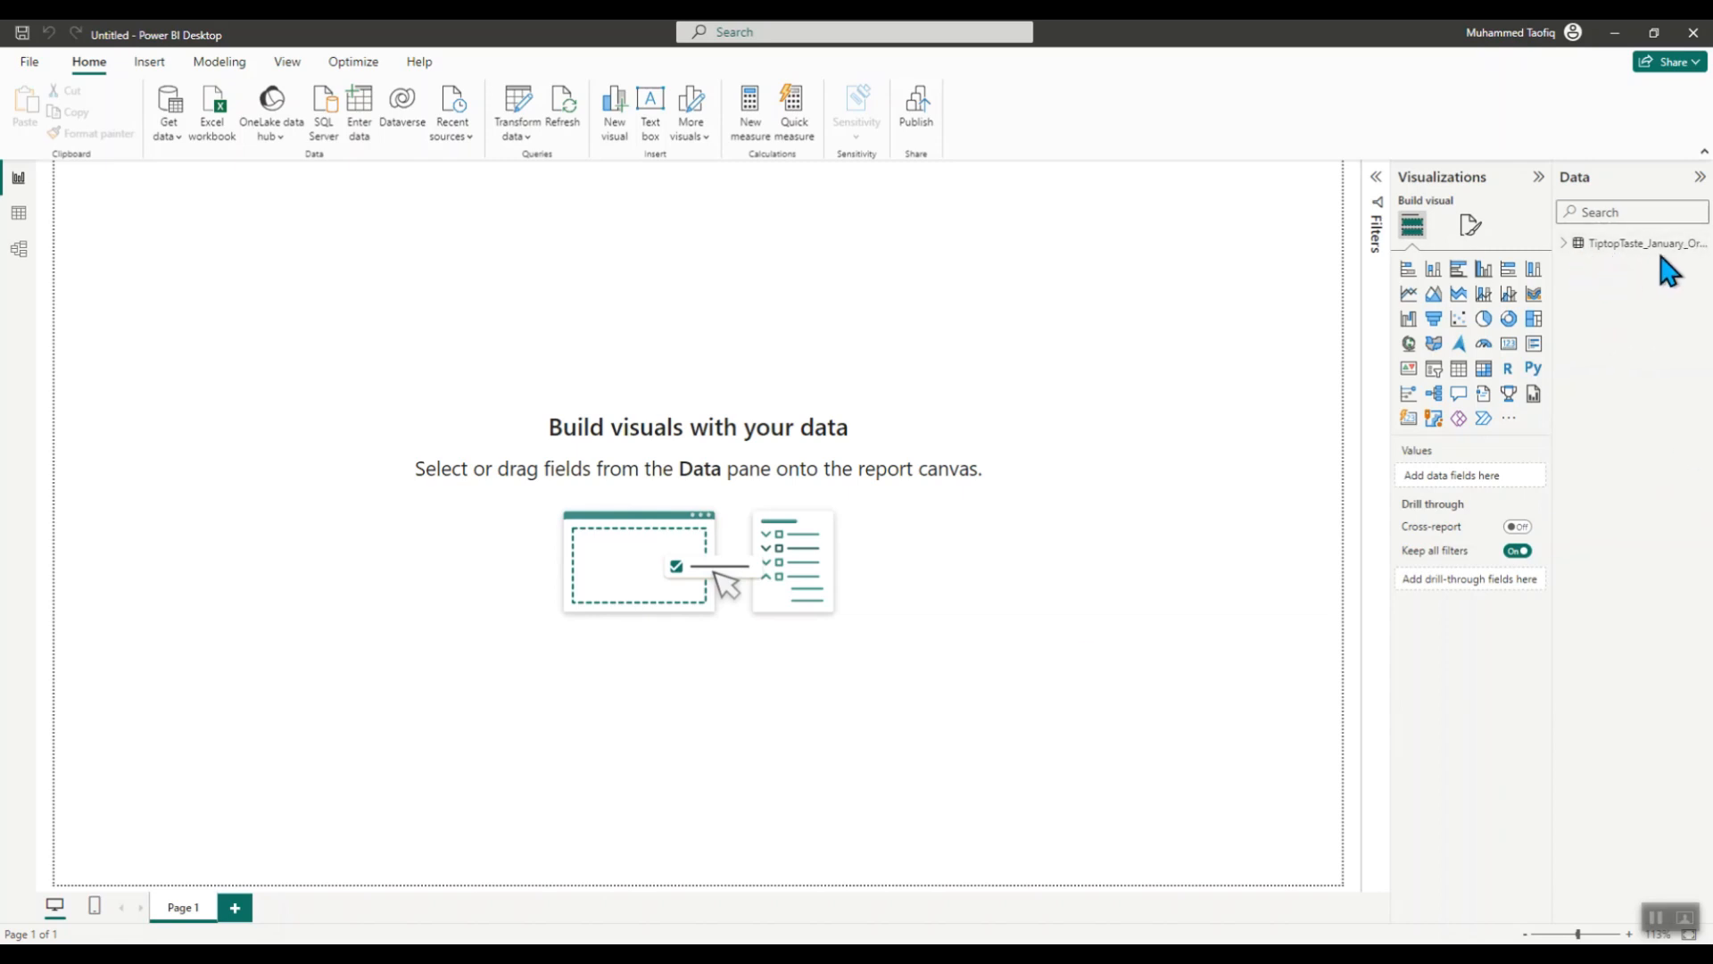
- Examine the fields and all rows of the TiptopTaste_January_Orders table, finishing on the report canvas
left_click(1564, 245)
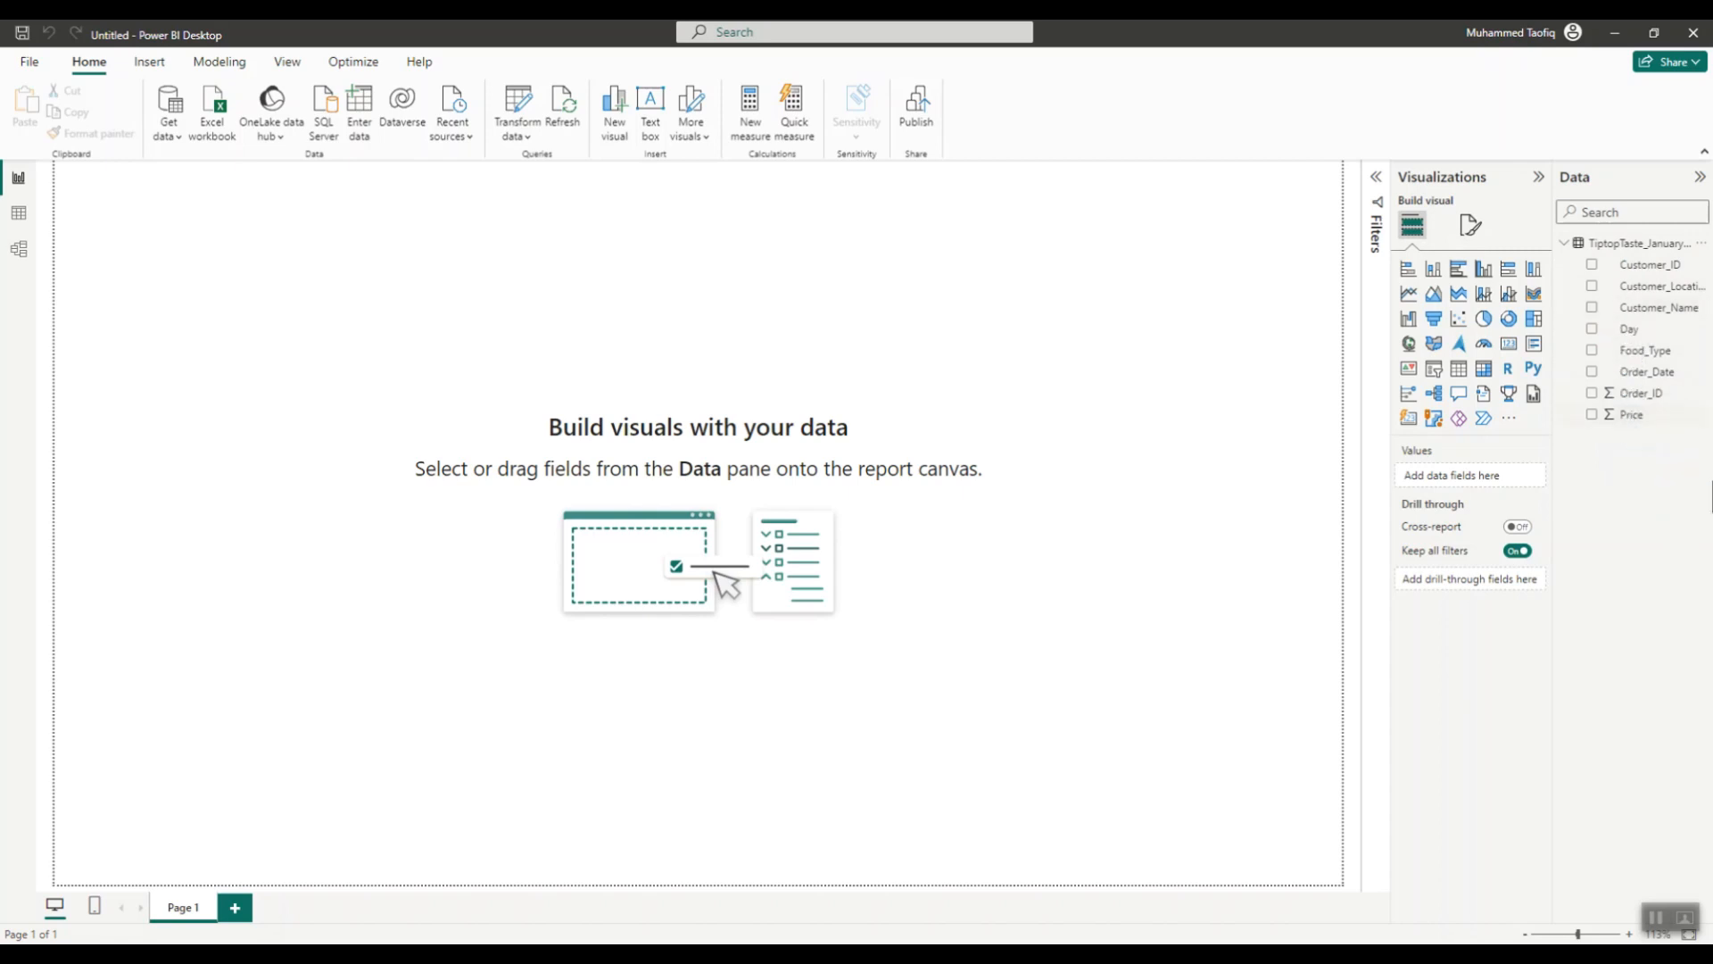
left_click(20, 219)
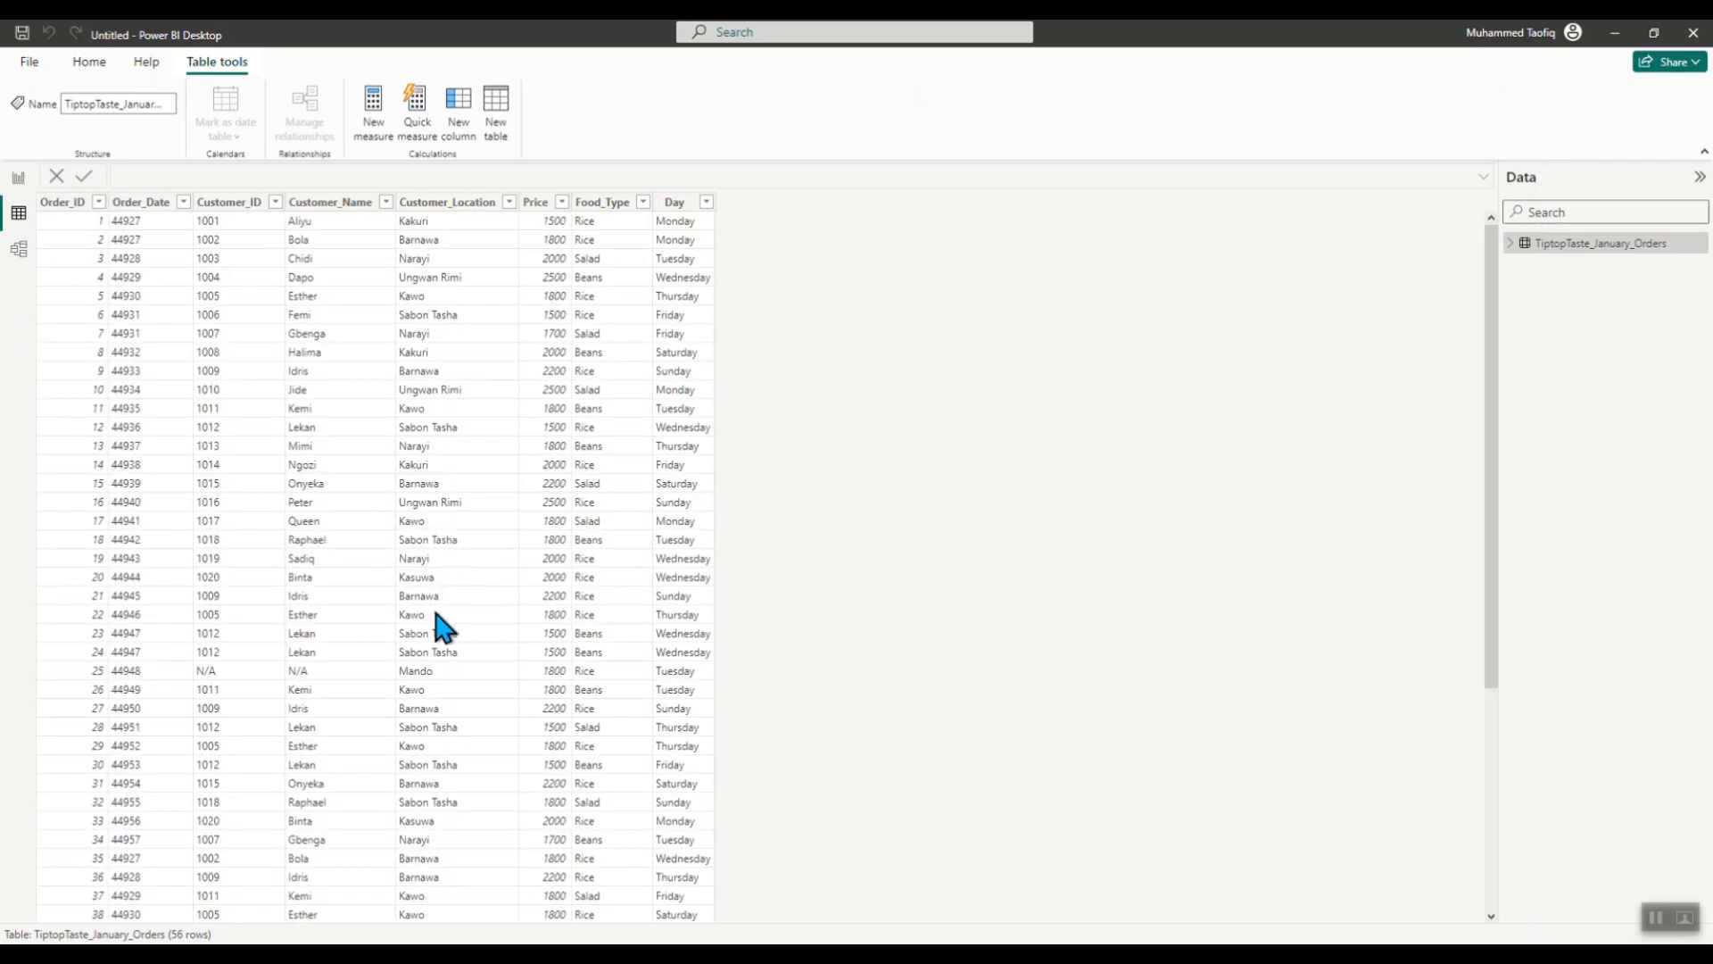
scroll(437, 625, "down", 6)
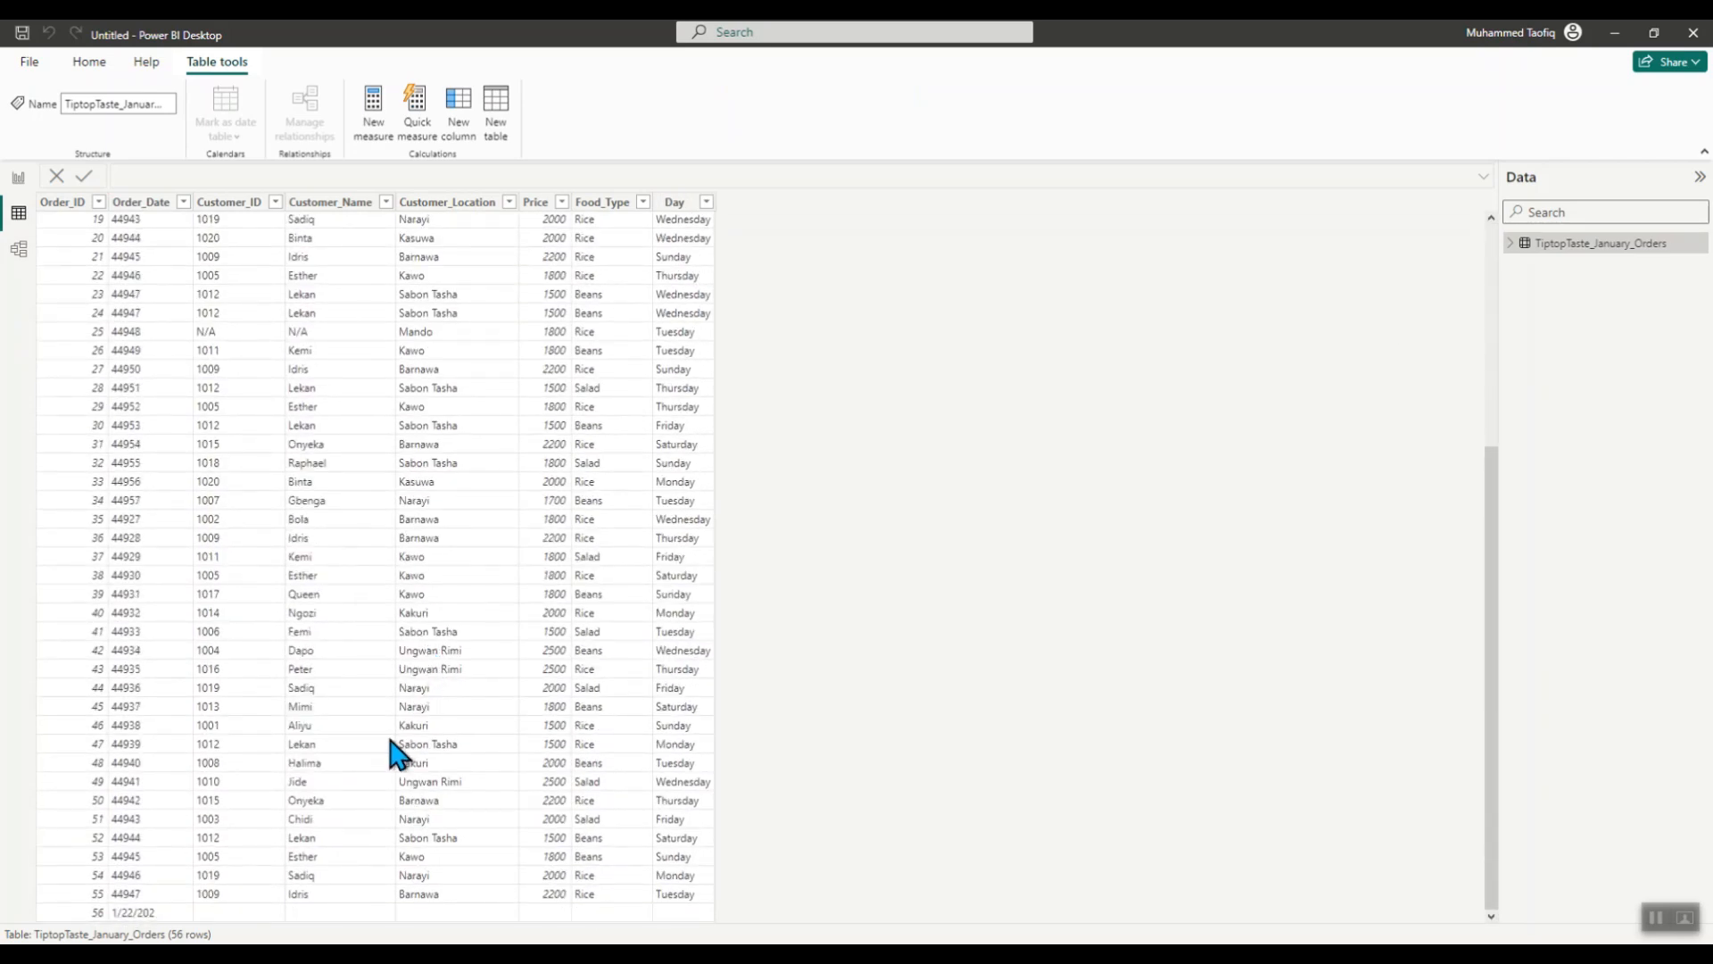
scroll(392, 754, "up", 6)
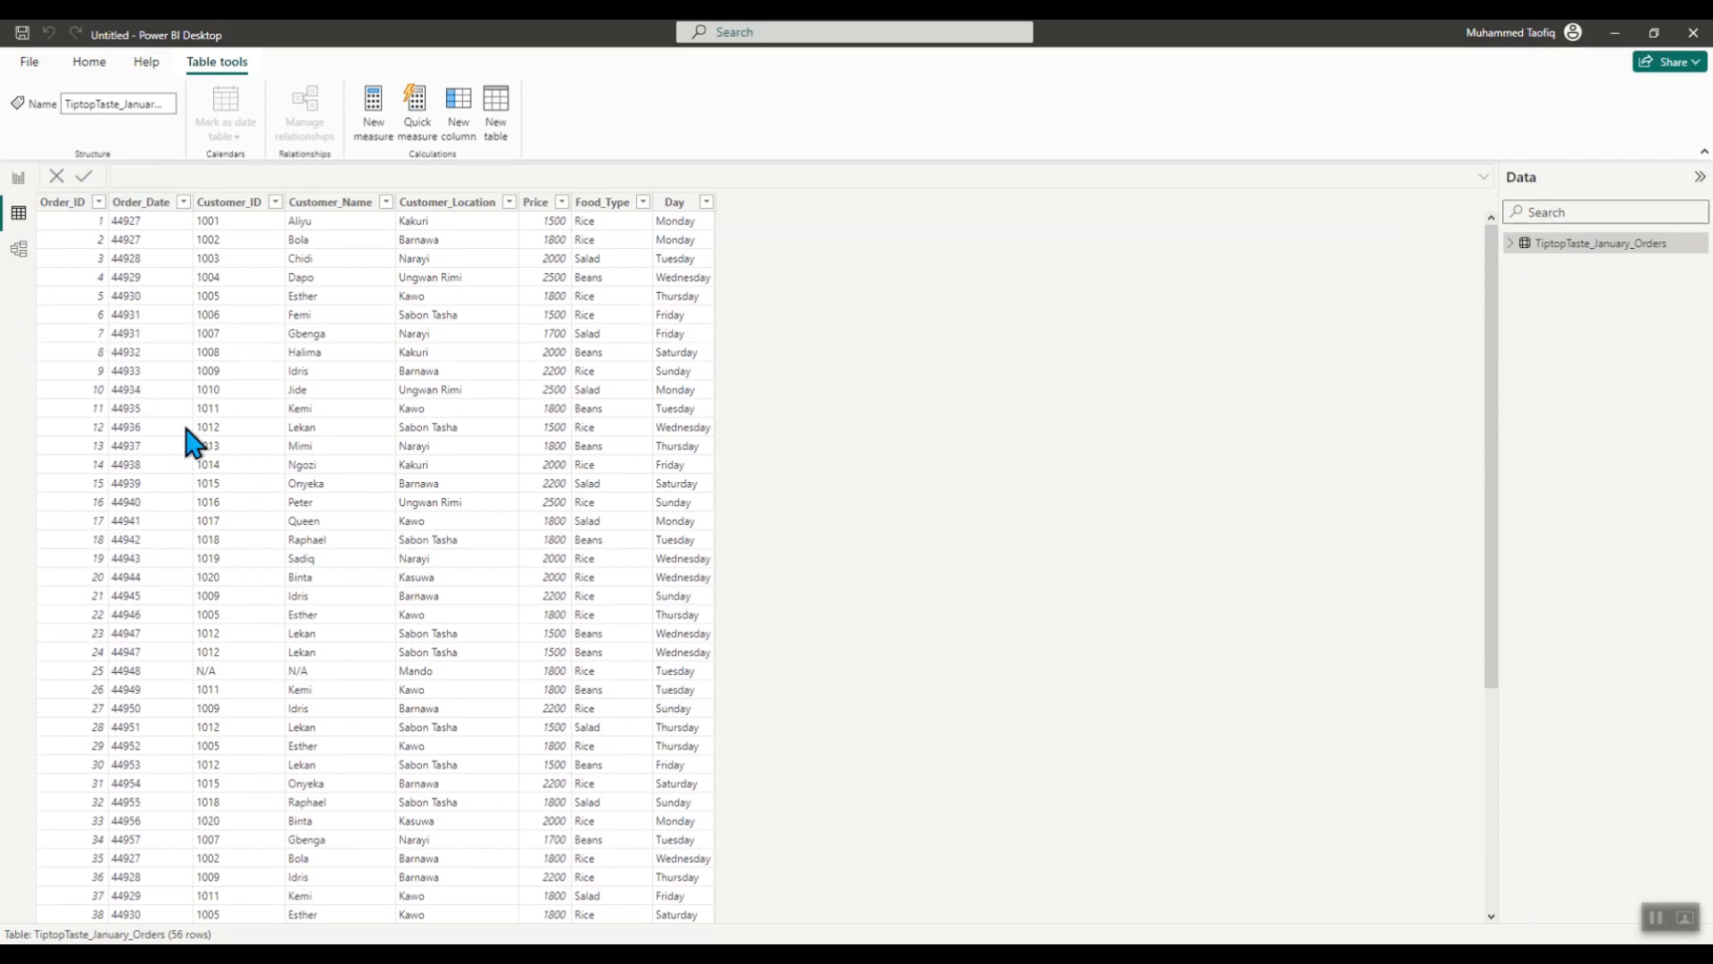
left_click(17, 179)
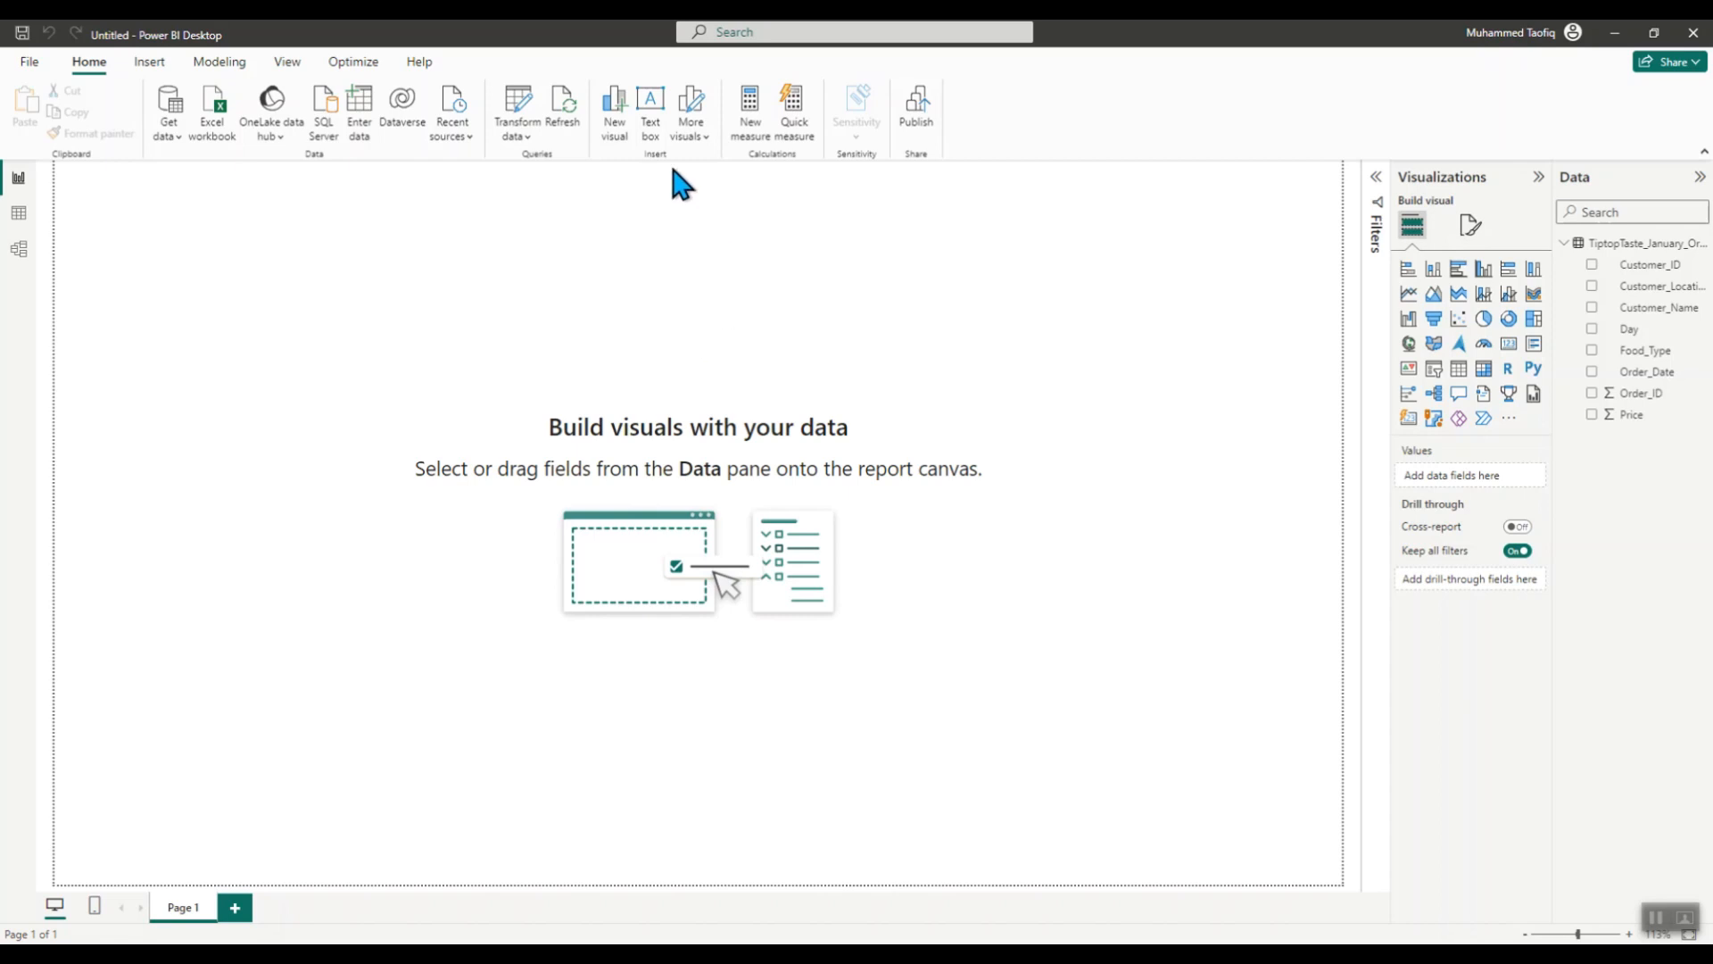
- Insert a text box on the report page containing the line "Questions" followed by the copied list of five questions
left_click(651, 111)
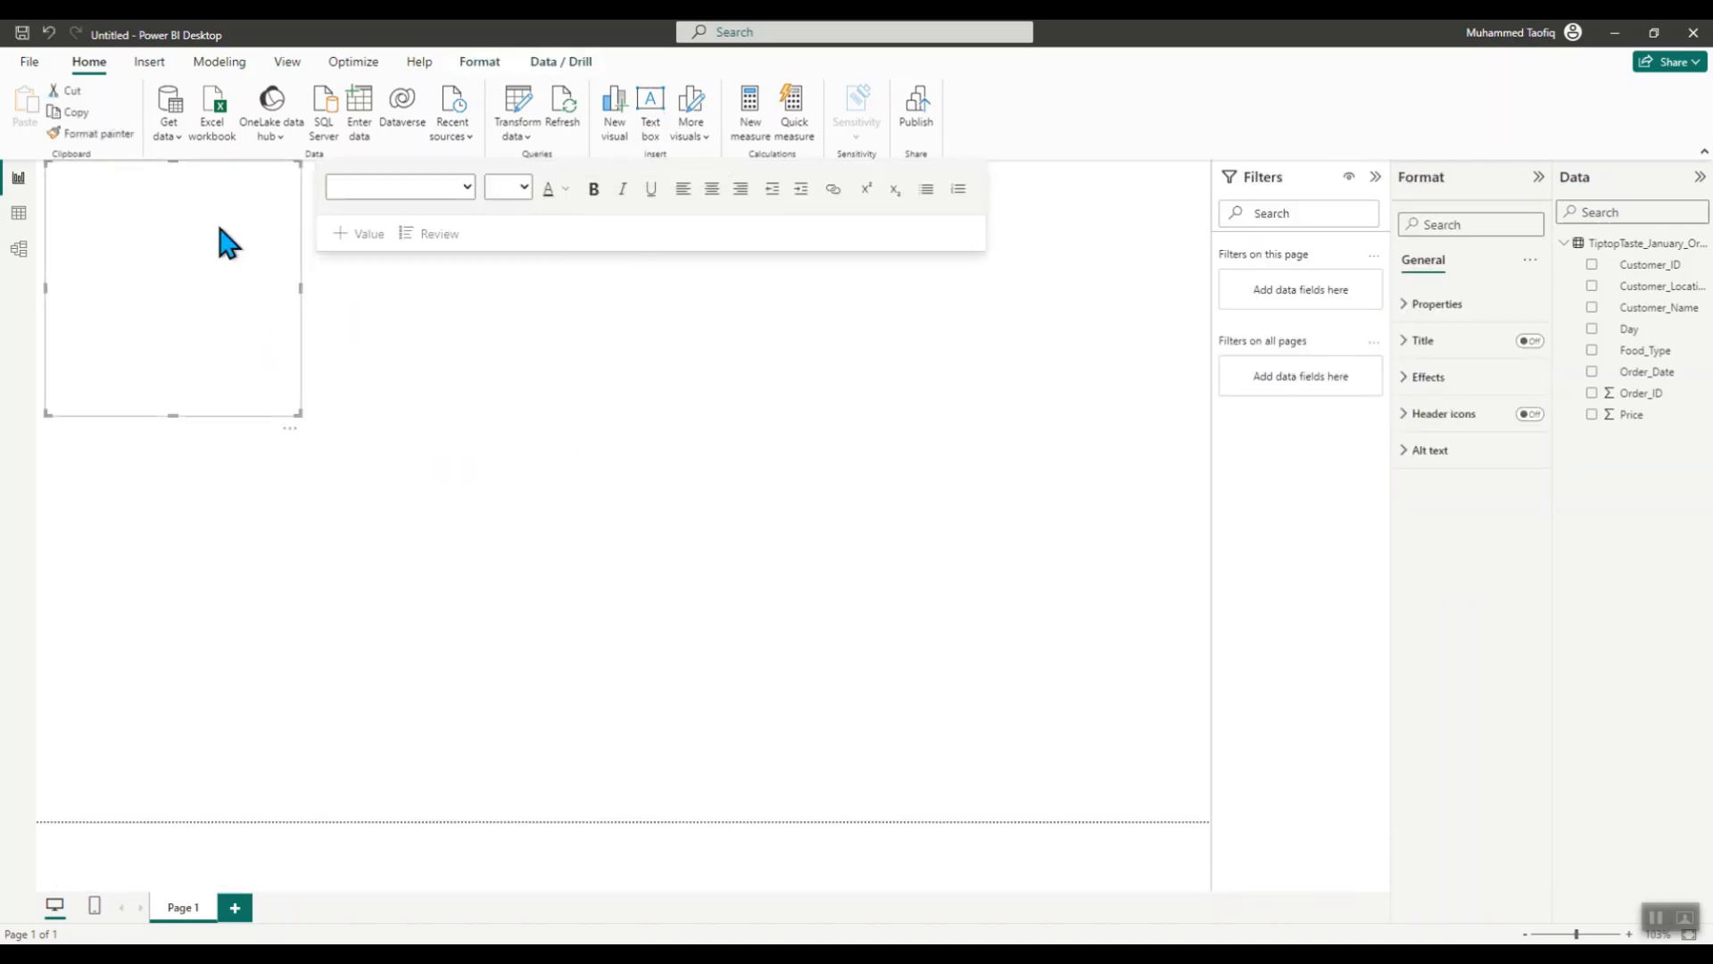
left_click(170, 223)
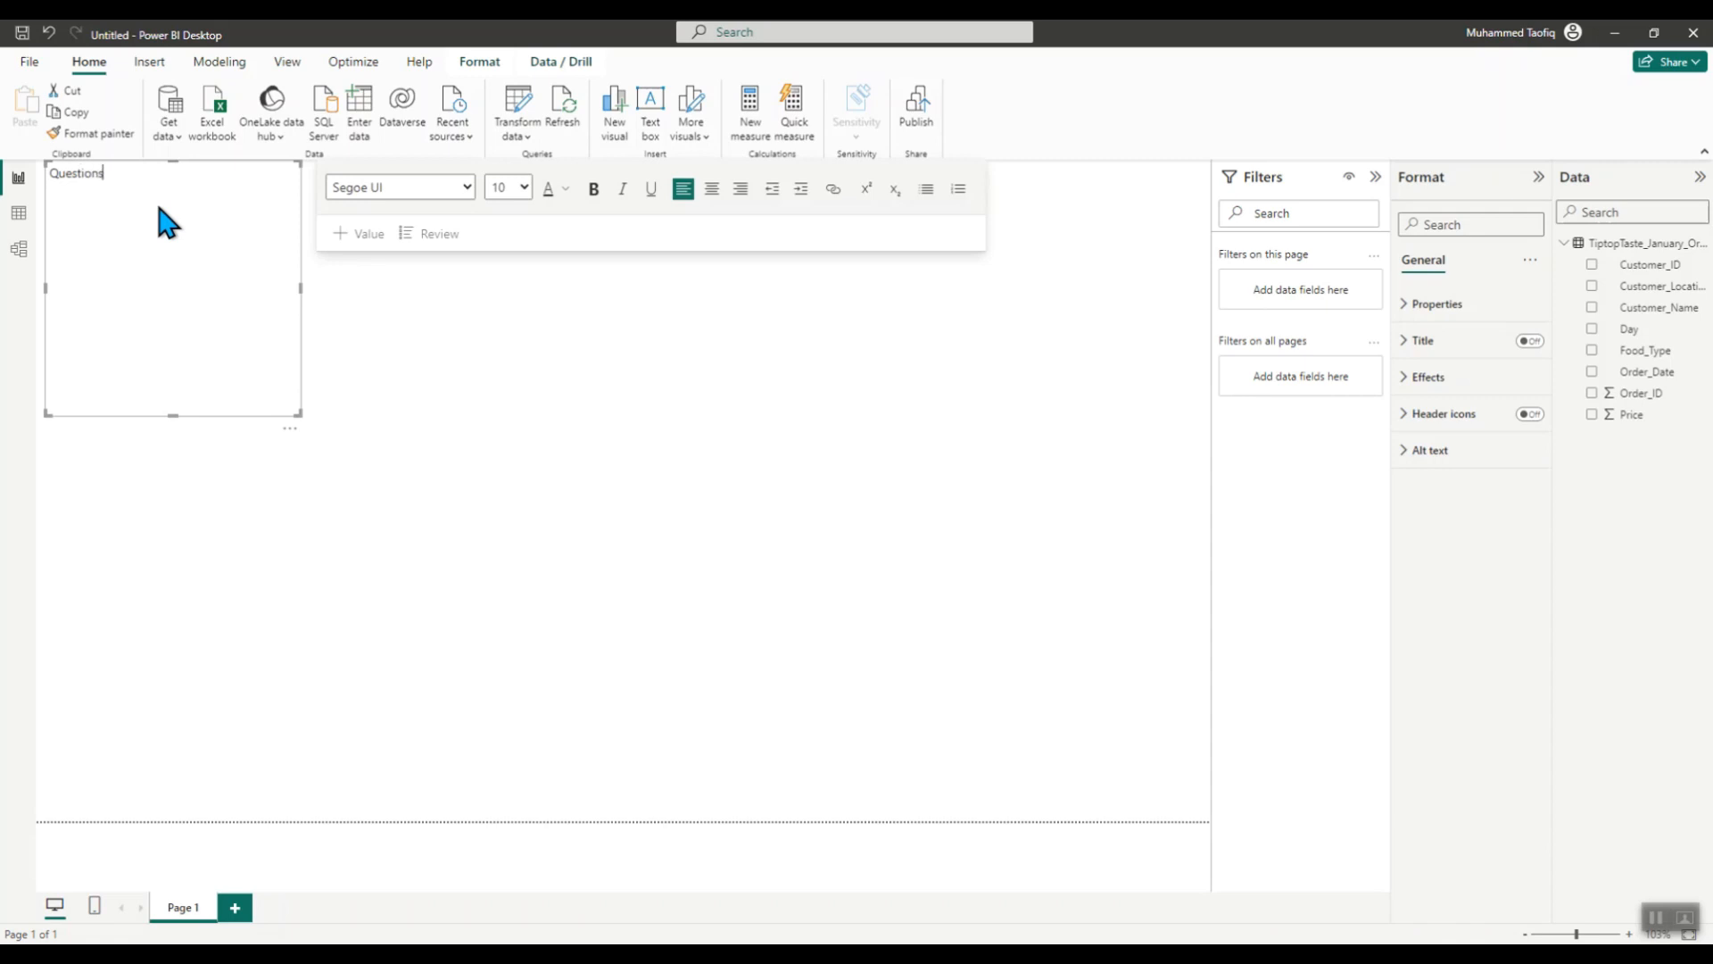
type("Questions")
key("Return")
key("ctrl+v")
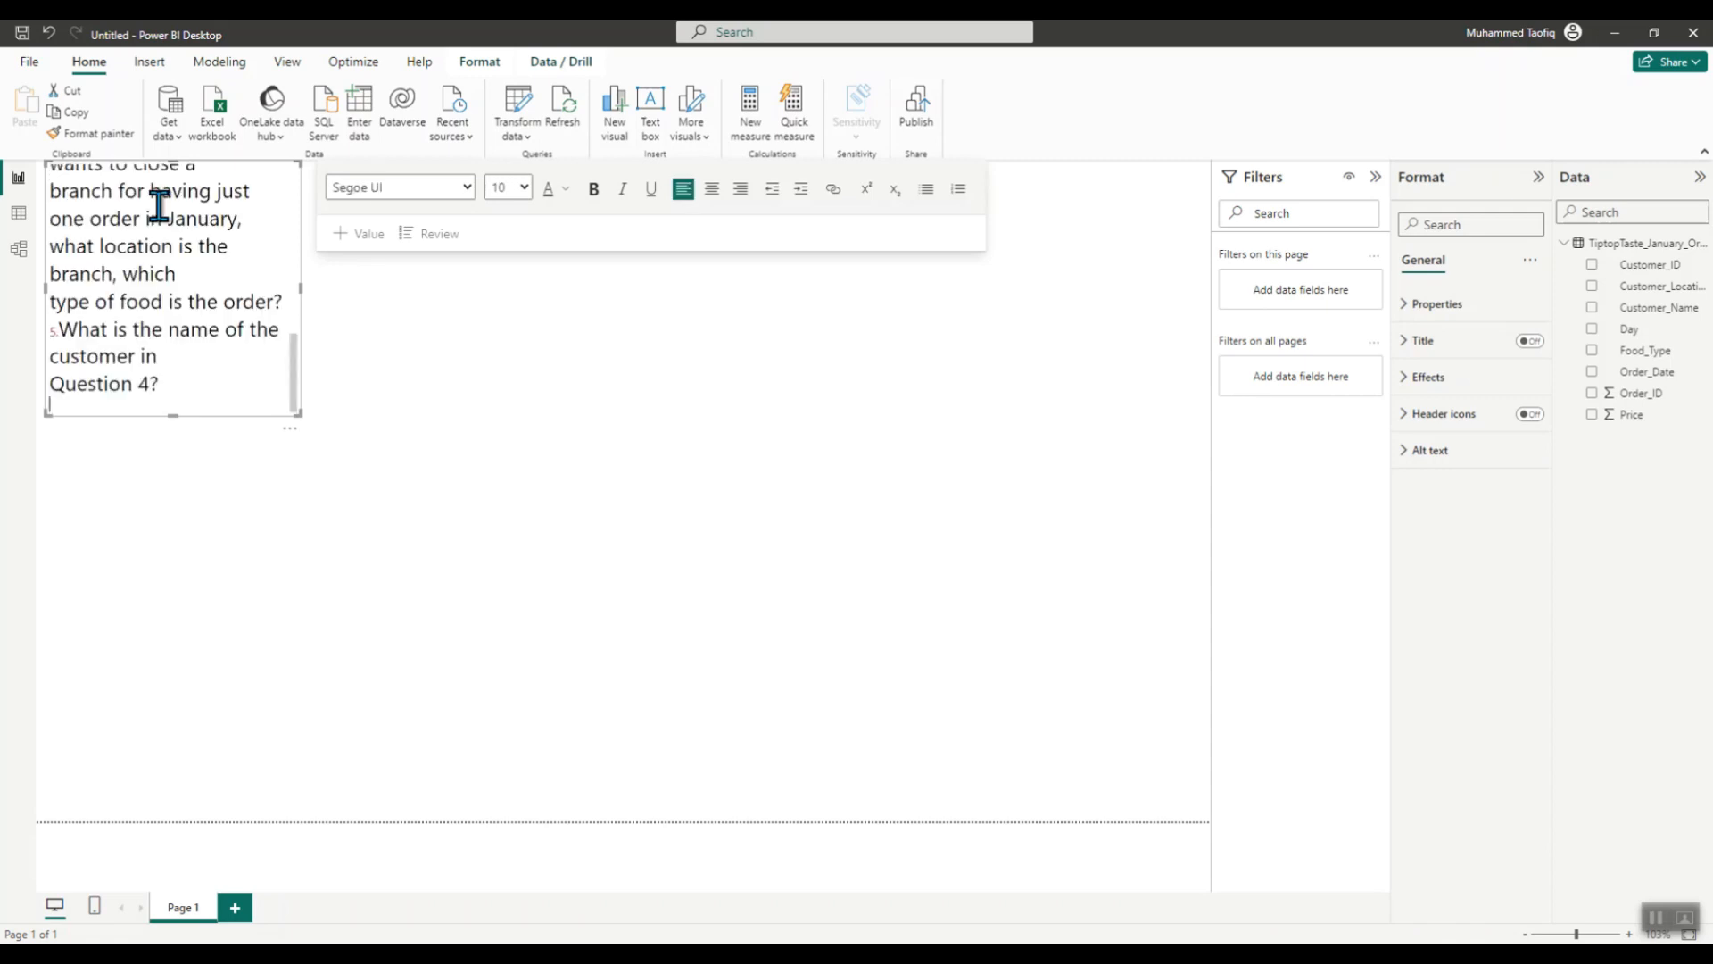
scroll(150, 383, "up", 6)
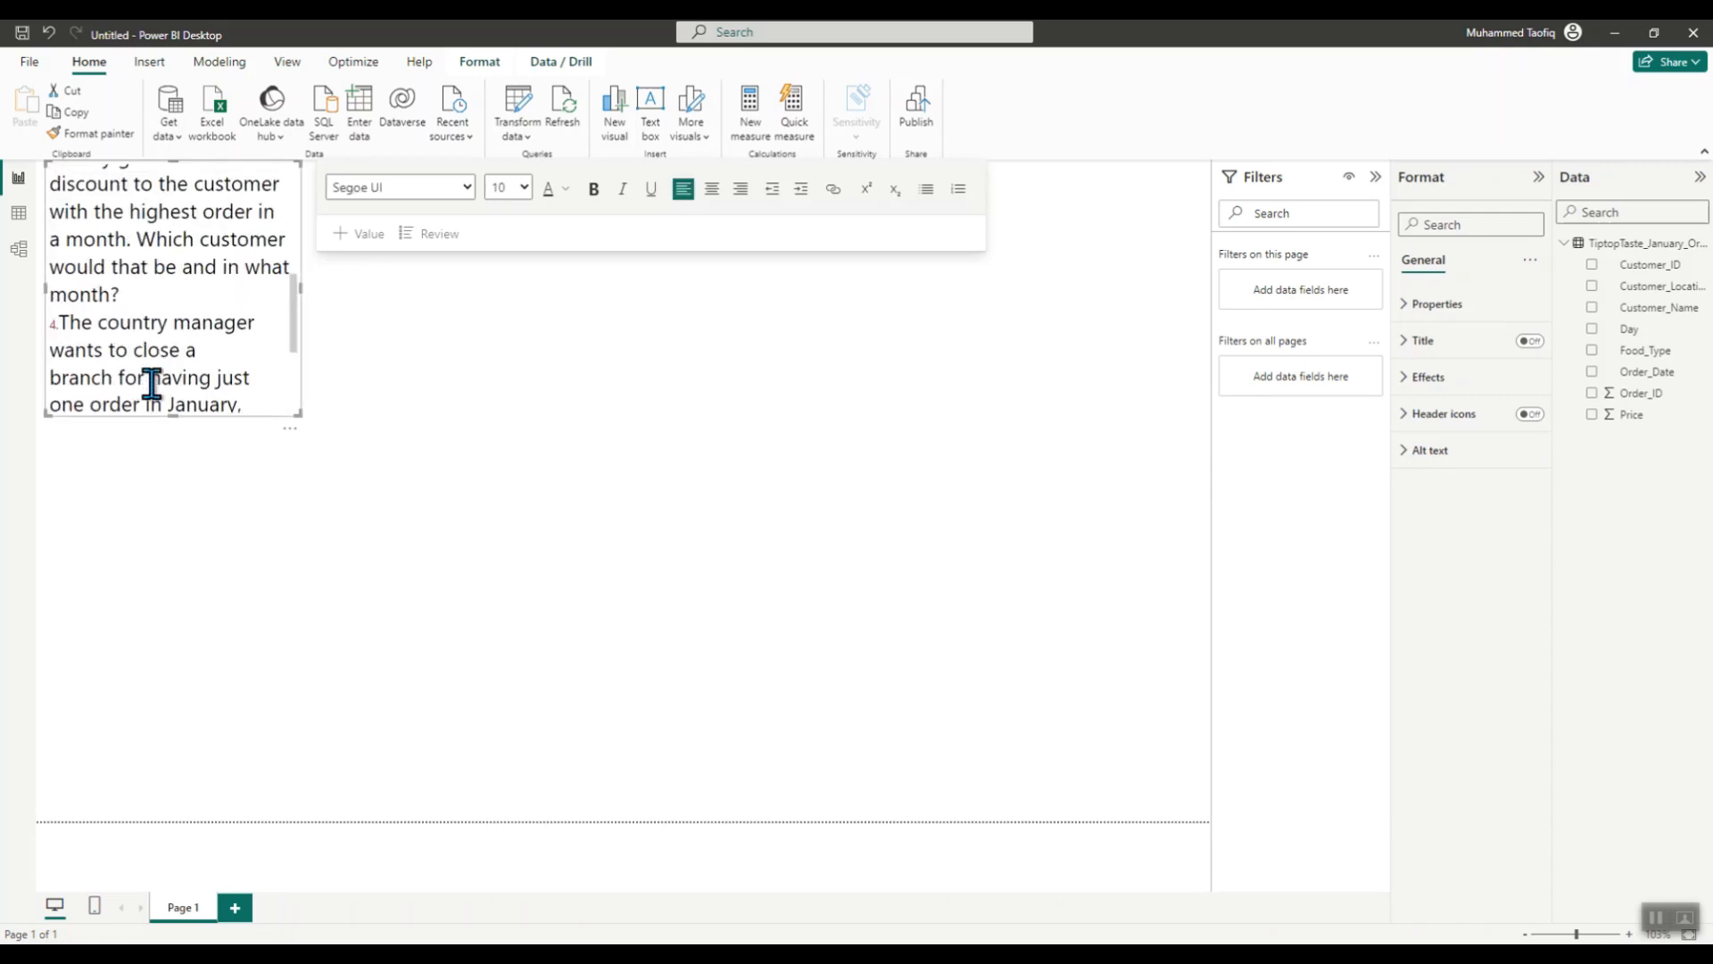
scroll(150, 382, "up", 5)
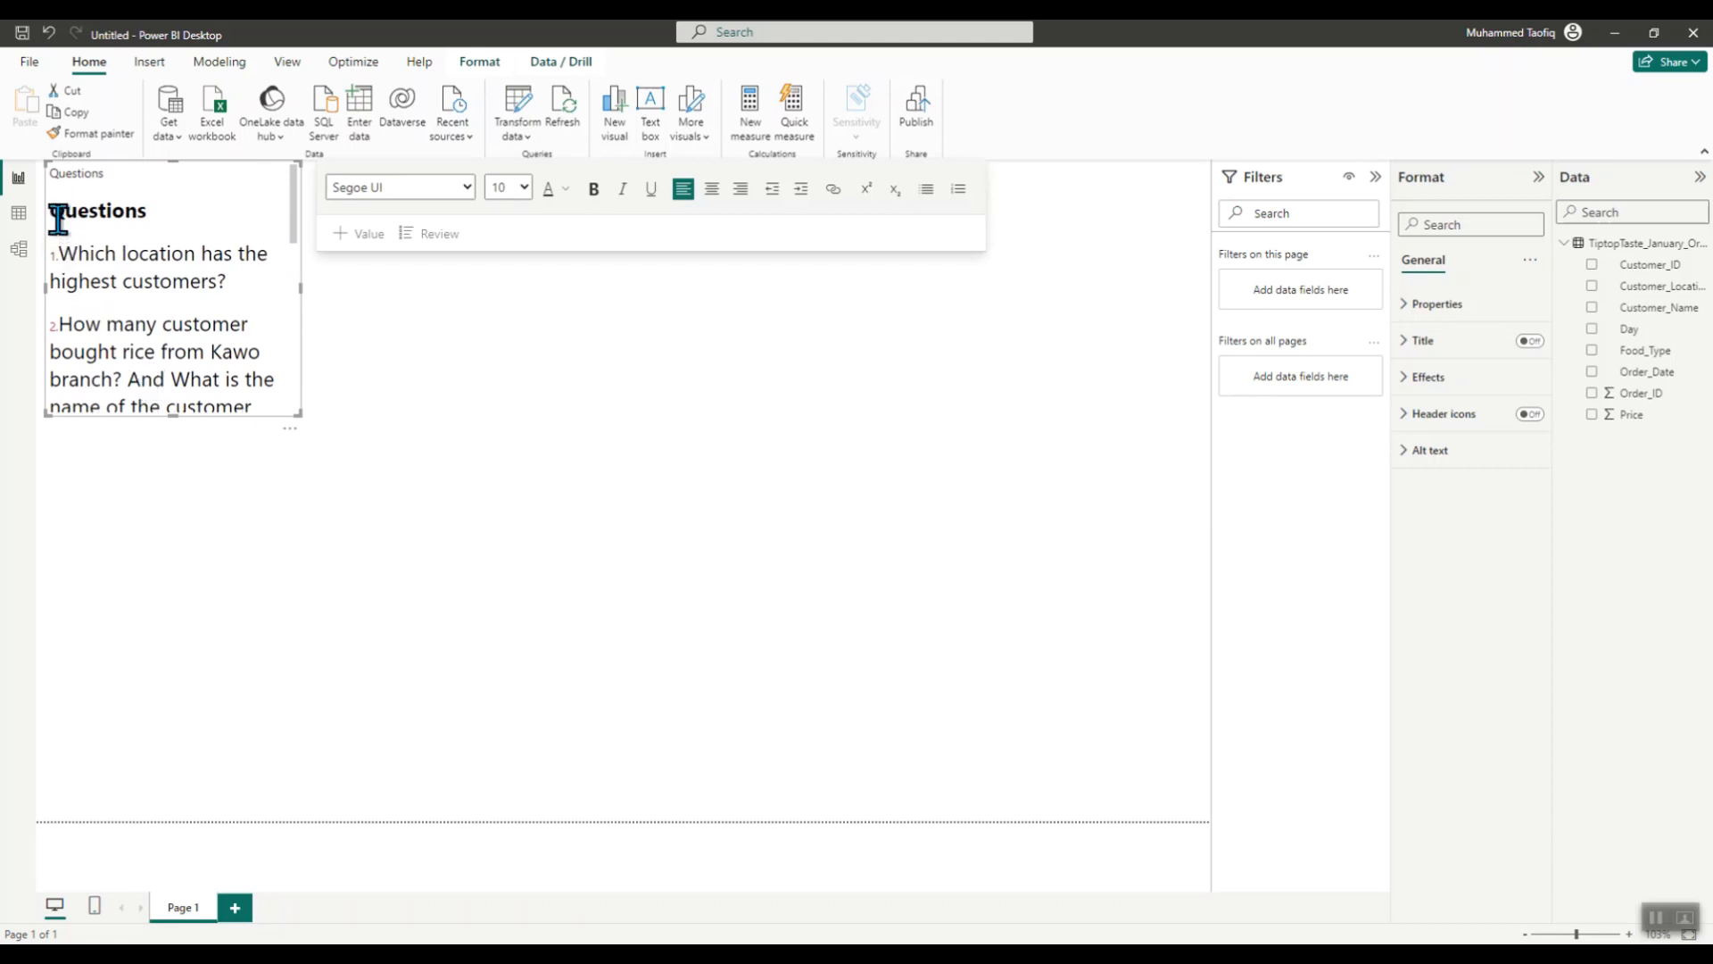
- Try to set all the text in the questions text box to font size 10
left_click_drag(52, 211, 79, 211)
key("ctrl+a")
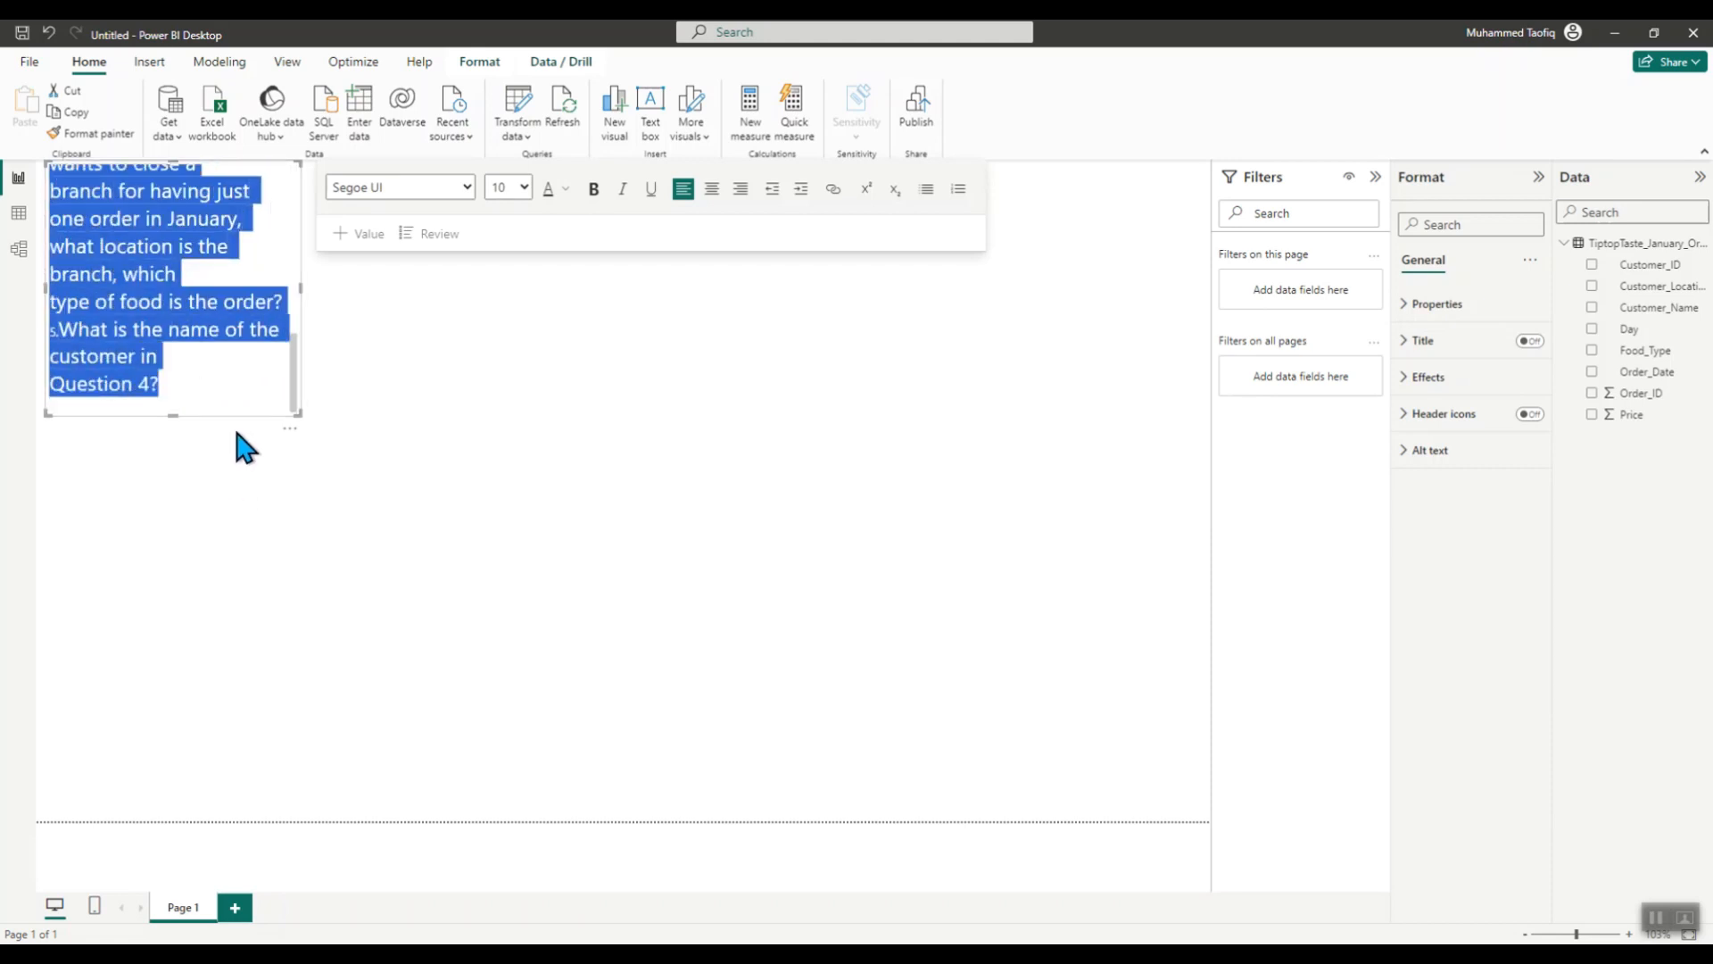
left_click(525, 189)
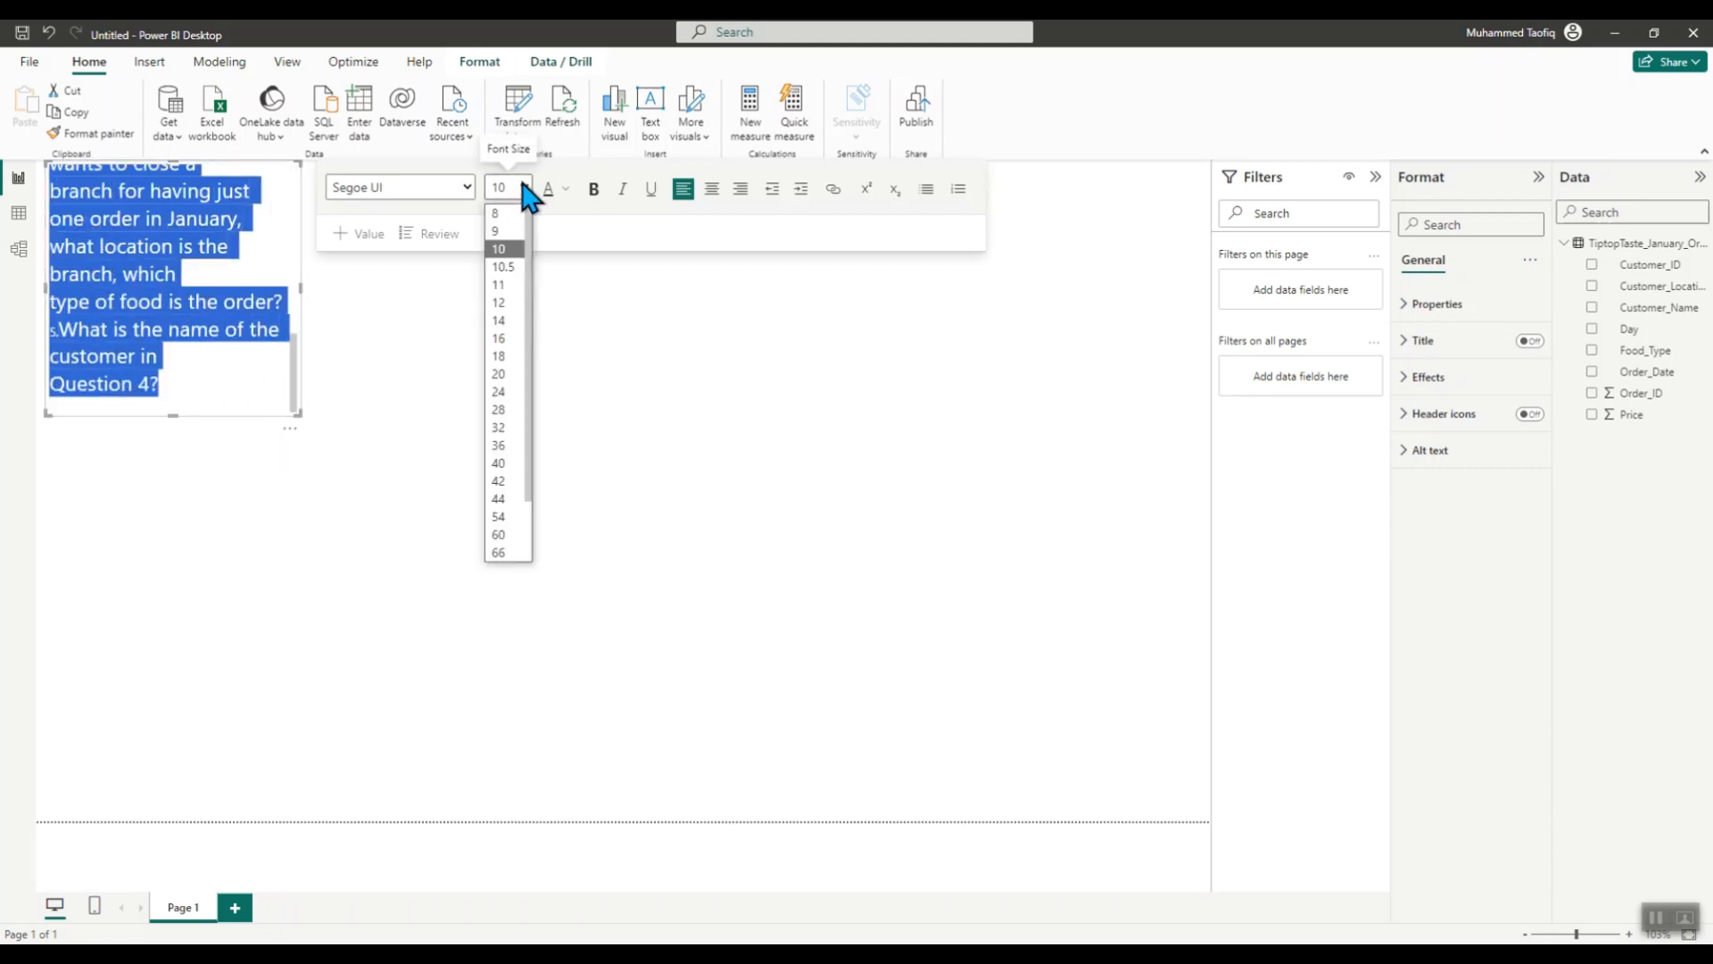
left_click(503, 251)
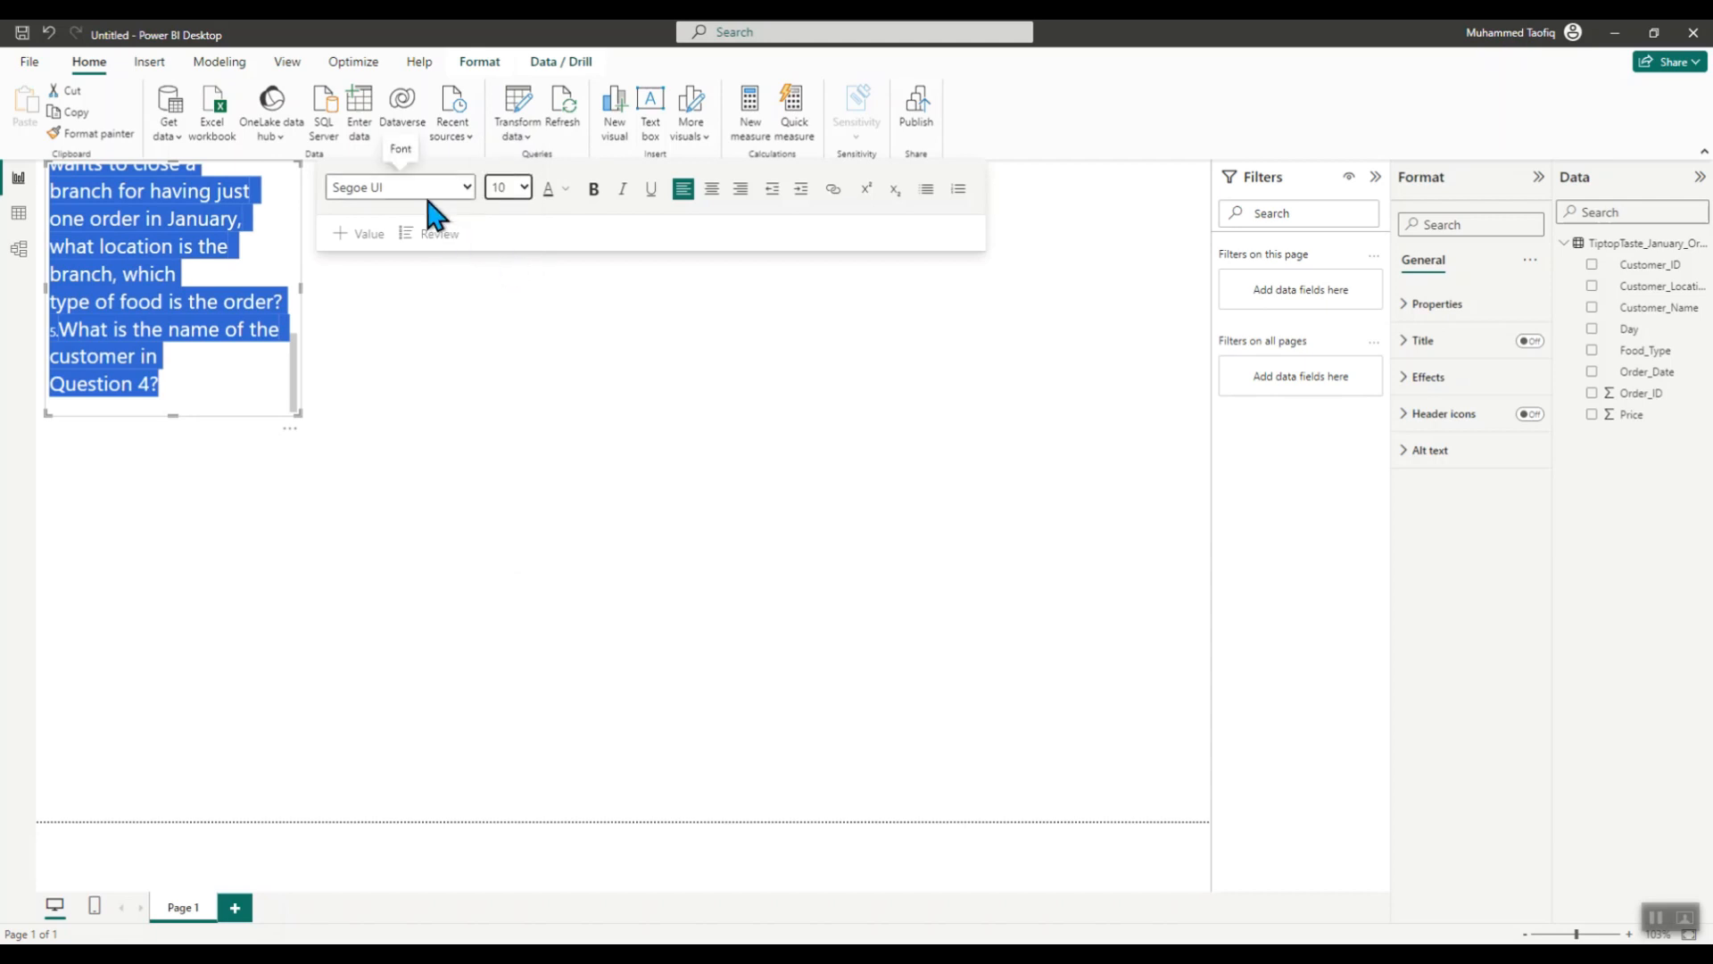
left_click(152, 317)
scroll(168, 367, "up", 10)
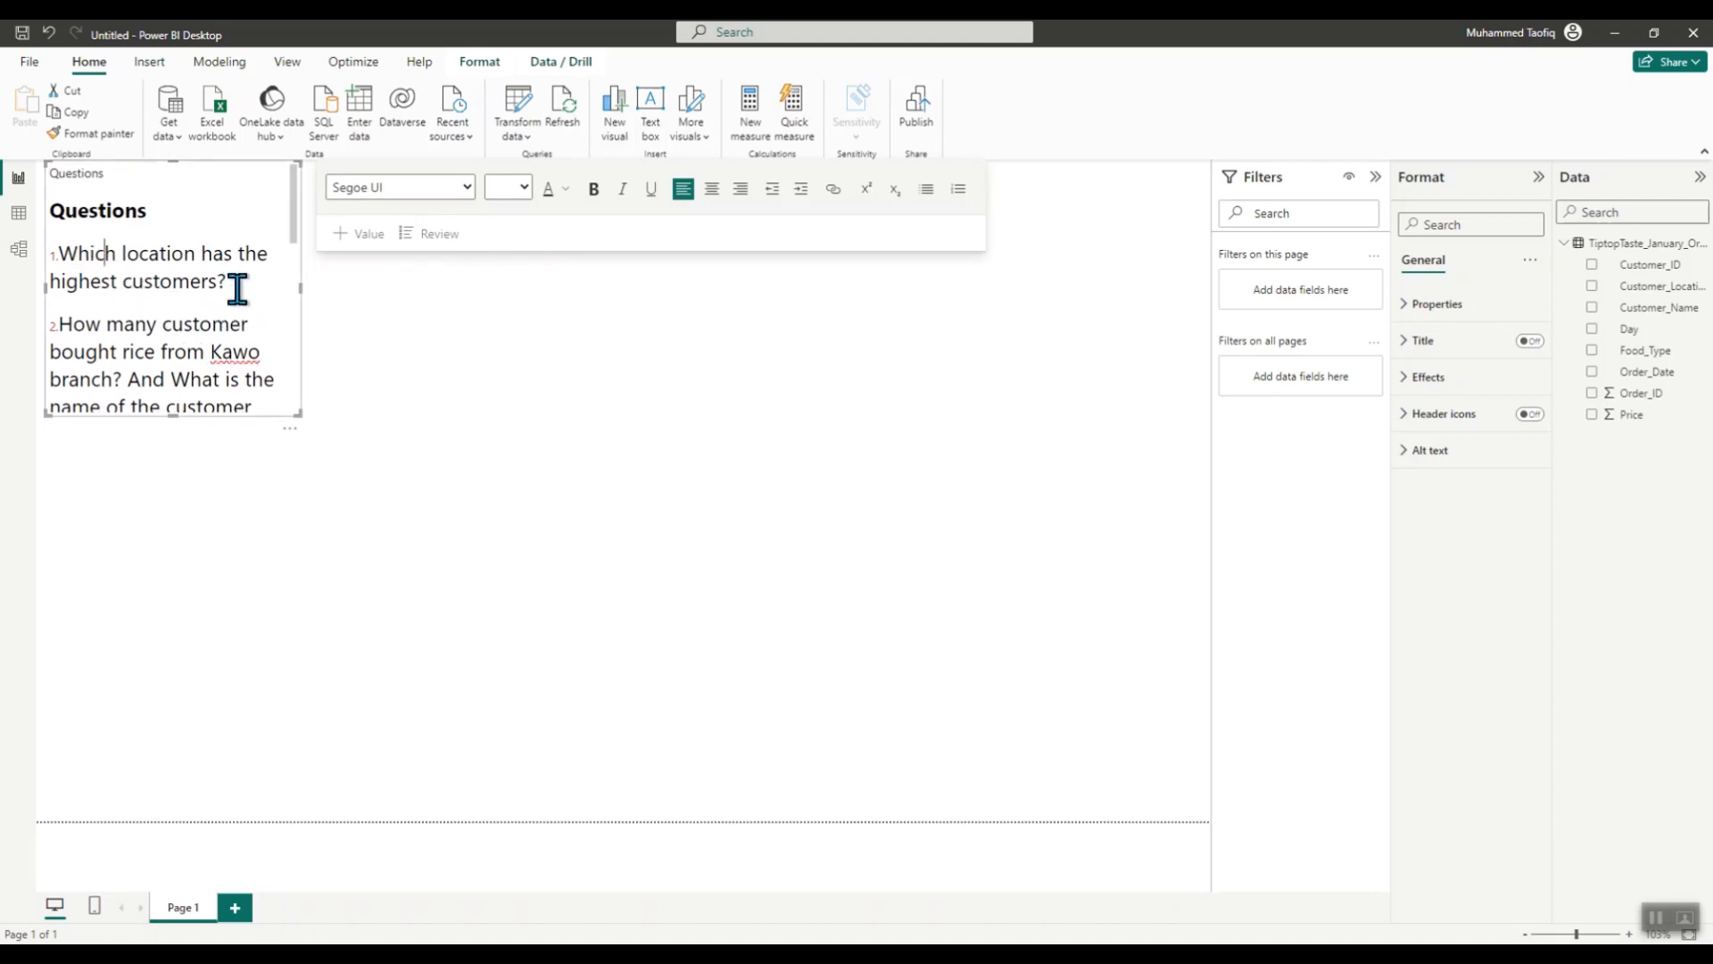
- Format all the text in the questions text box in Arial, switching its font size to 14 and then to 10
key("ctrl+a")
left_click(465, 187)
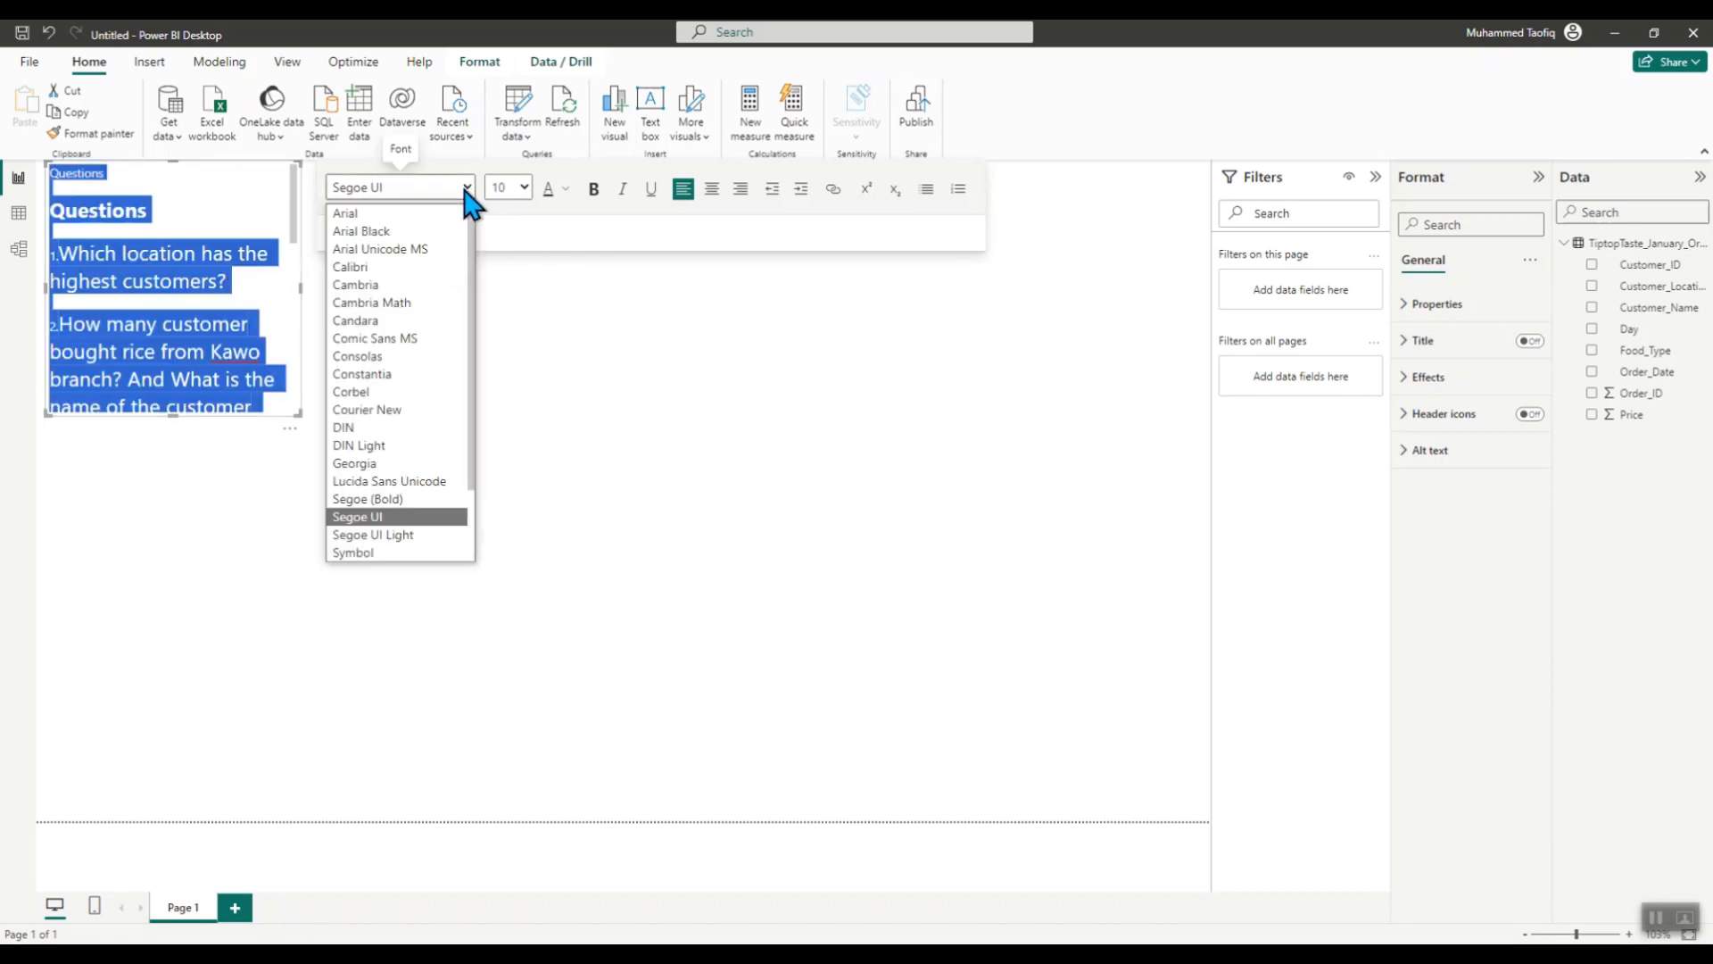
left_click(365, 232)
left_click(525, 187)
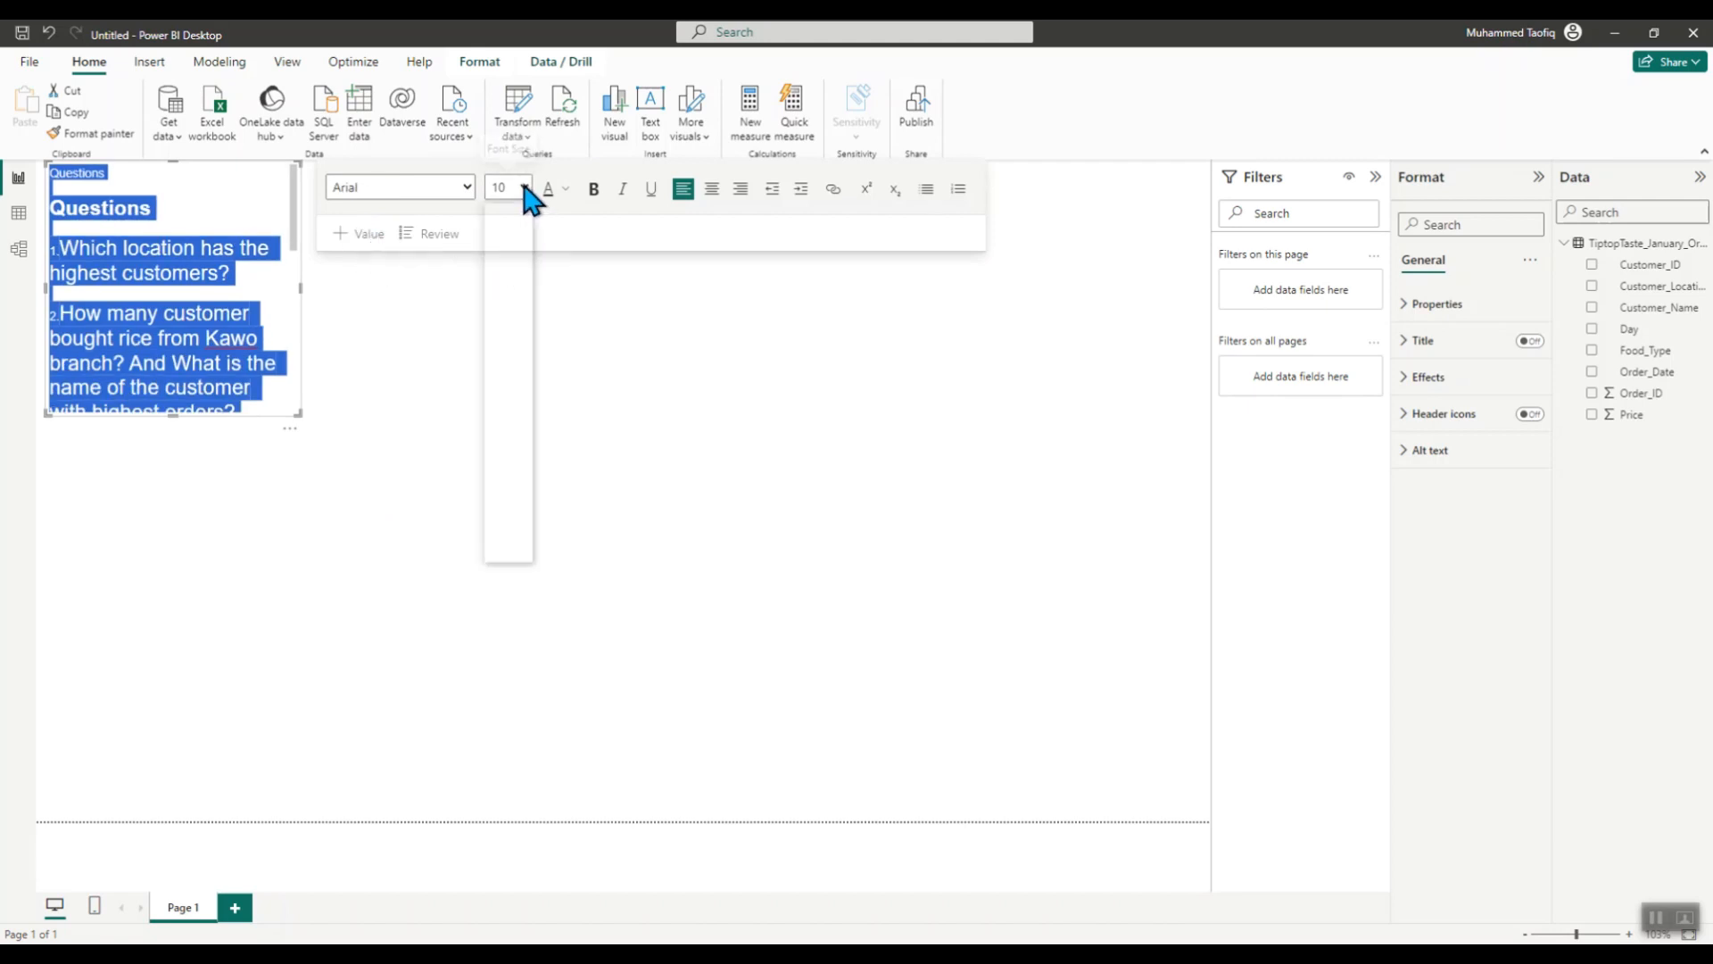
left_click(505, 320)
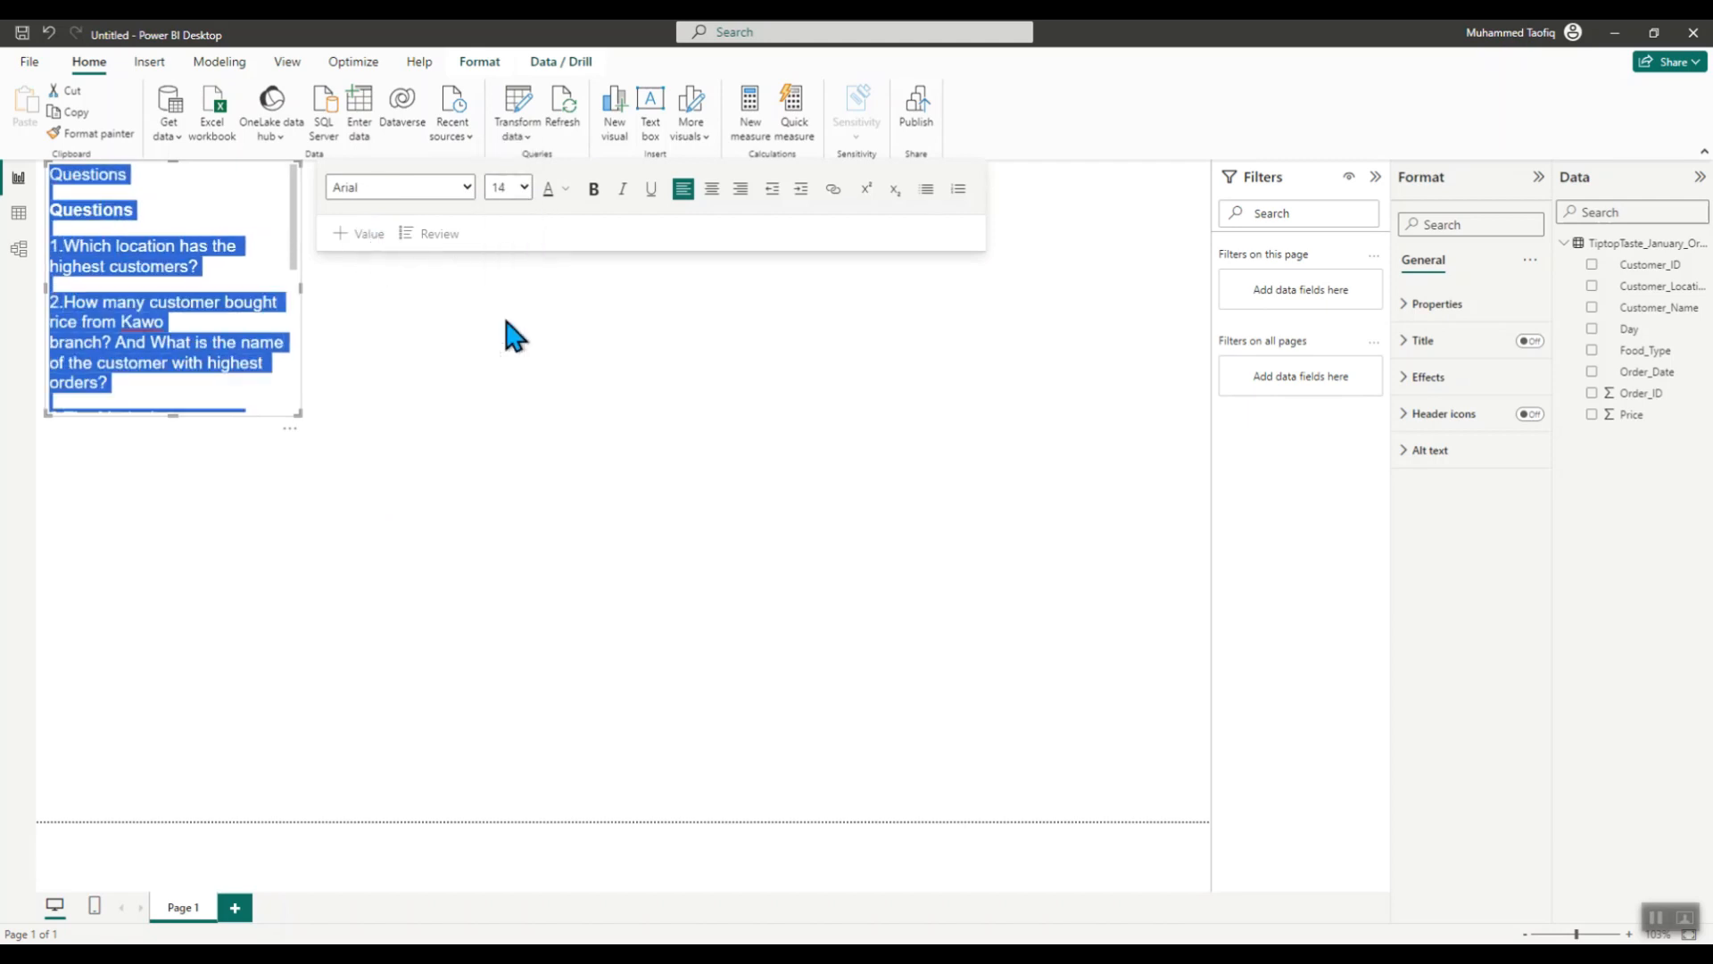
left_click(524, 189)
left_click(502, 250)
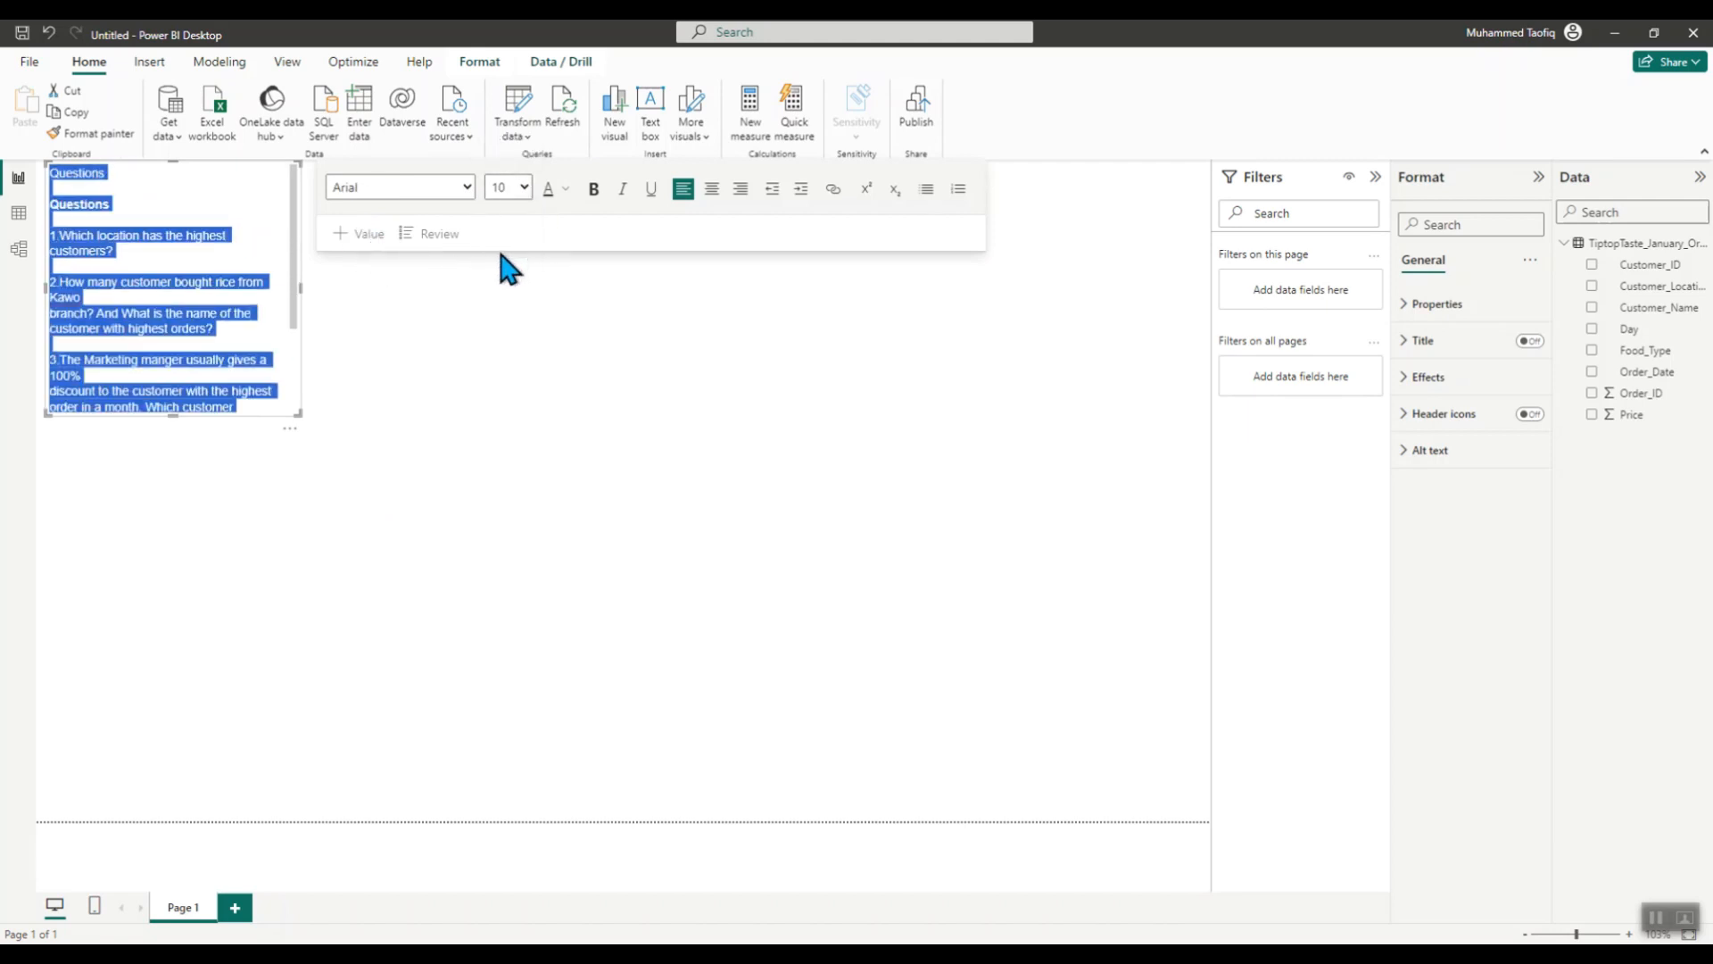
left_click(234, 357)
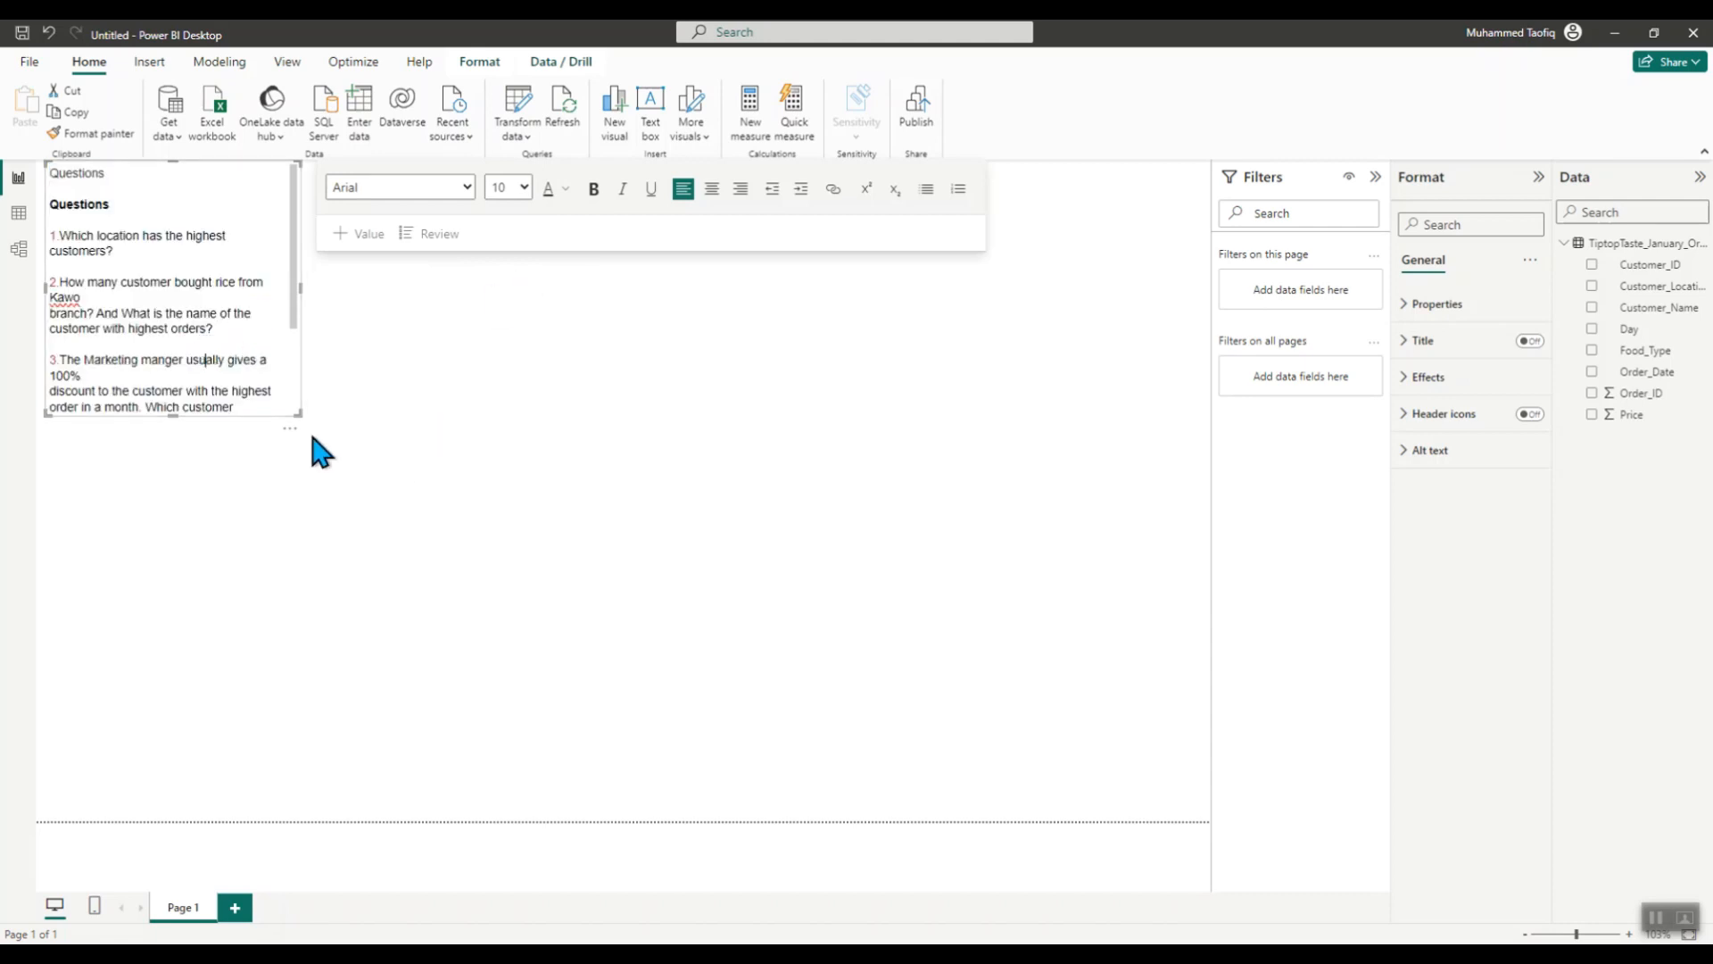
- Widen the questions text box from its right edge to about 1.7 times its width and check the full list
left_click(304, 292)
left_click(241, 266)
left_click_drag(312, 289, 479, 319)
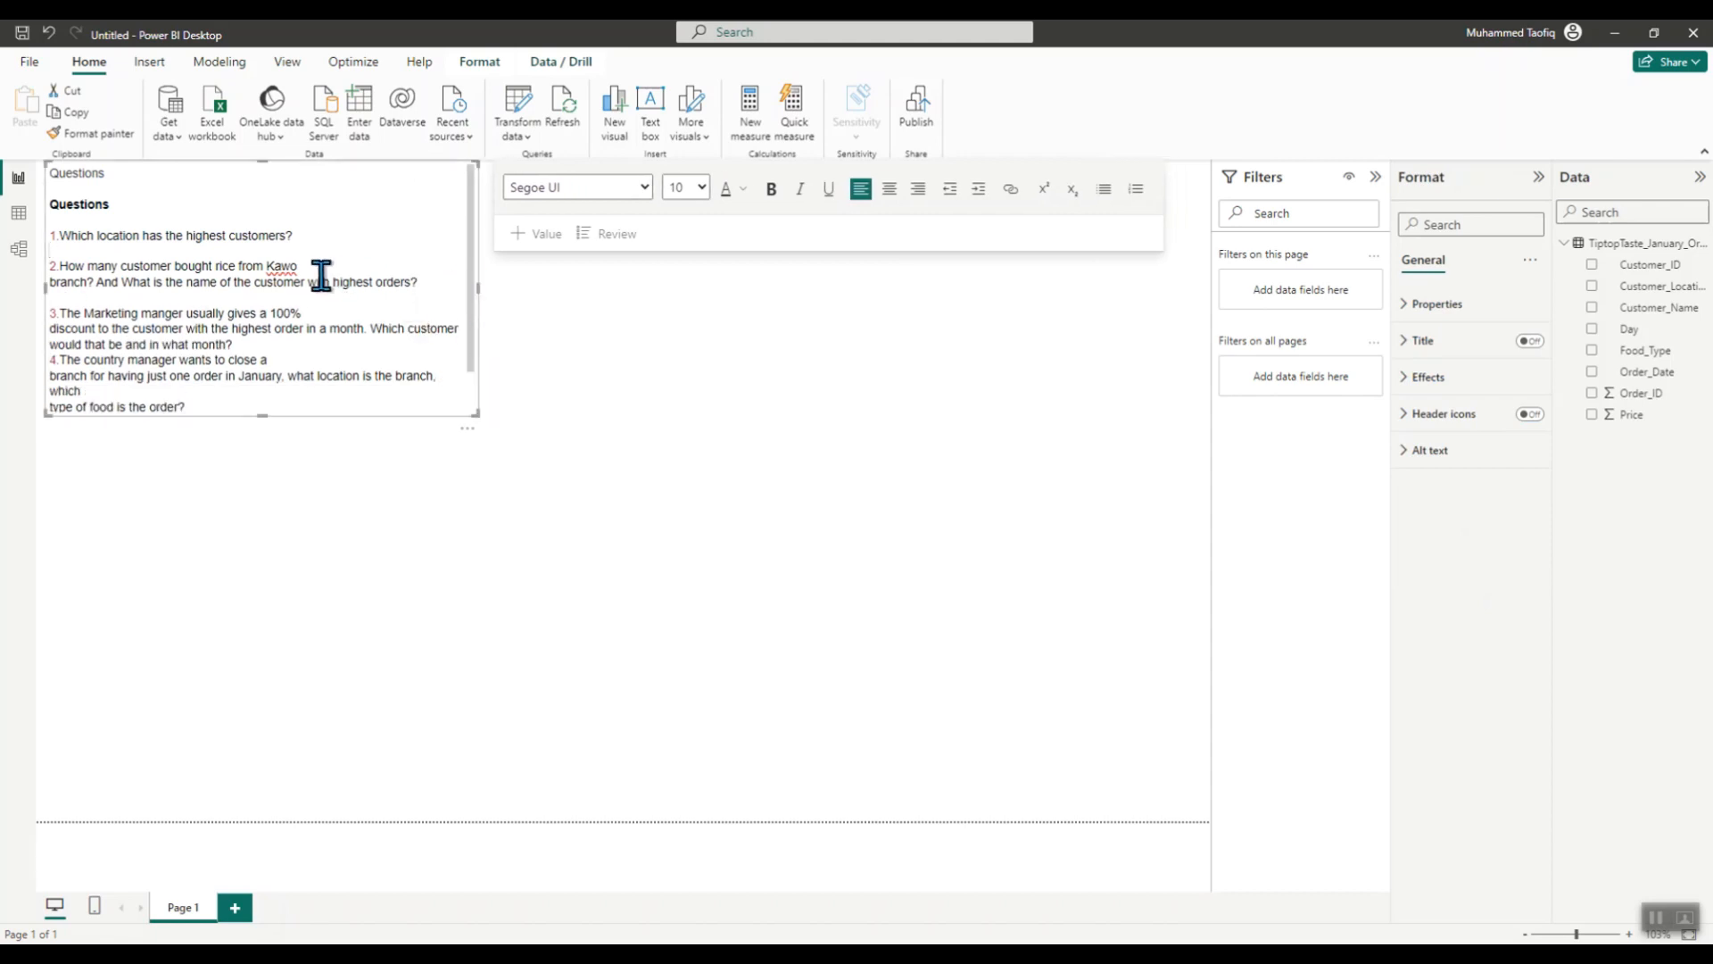
scroll(421, 326, "down", 2)
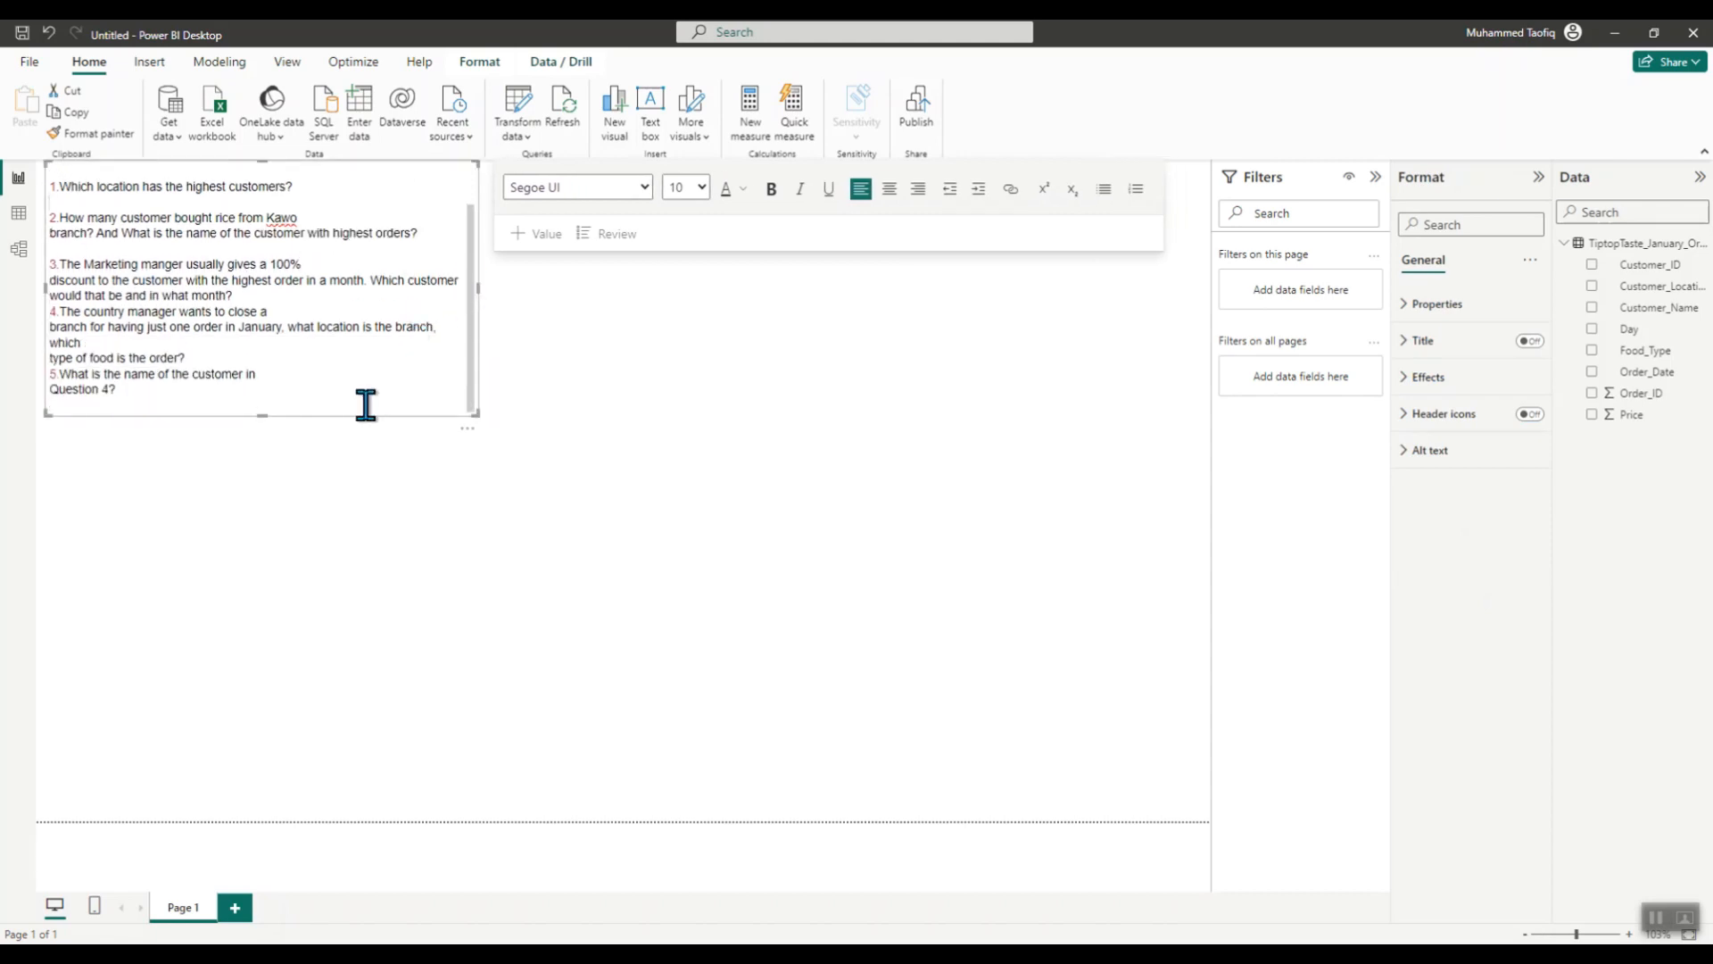
scroll(364, 401, "up", 2)
- Delete the duplicate plain "Questions" line and the blank line above the bold "Questions" heading in the text box
left_click(102, 172)
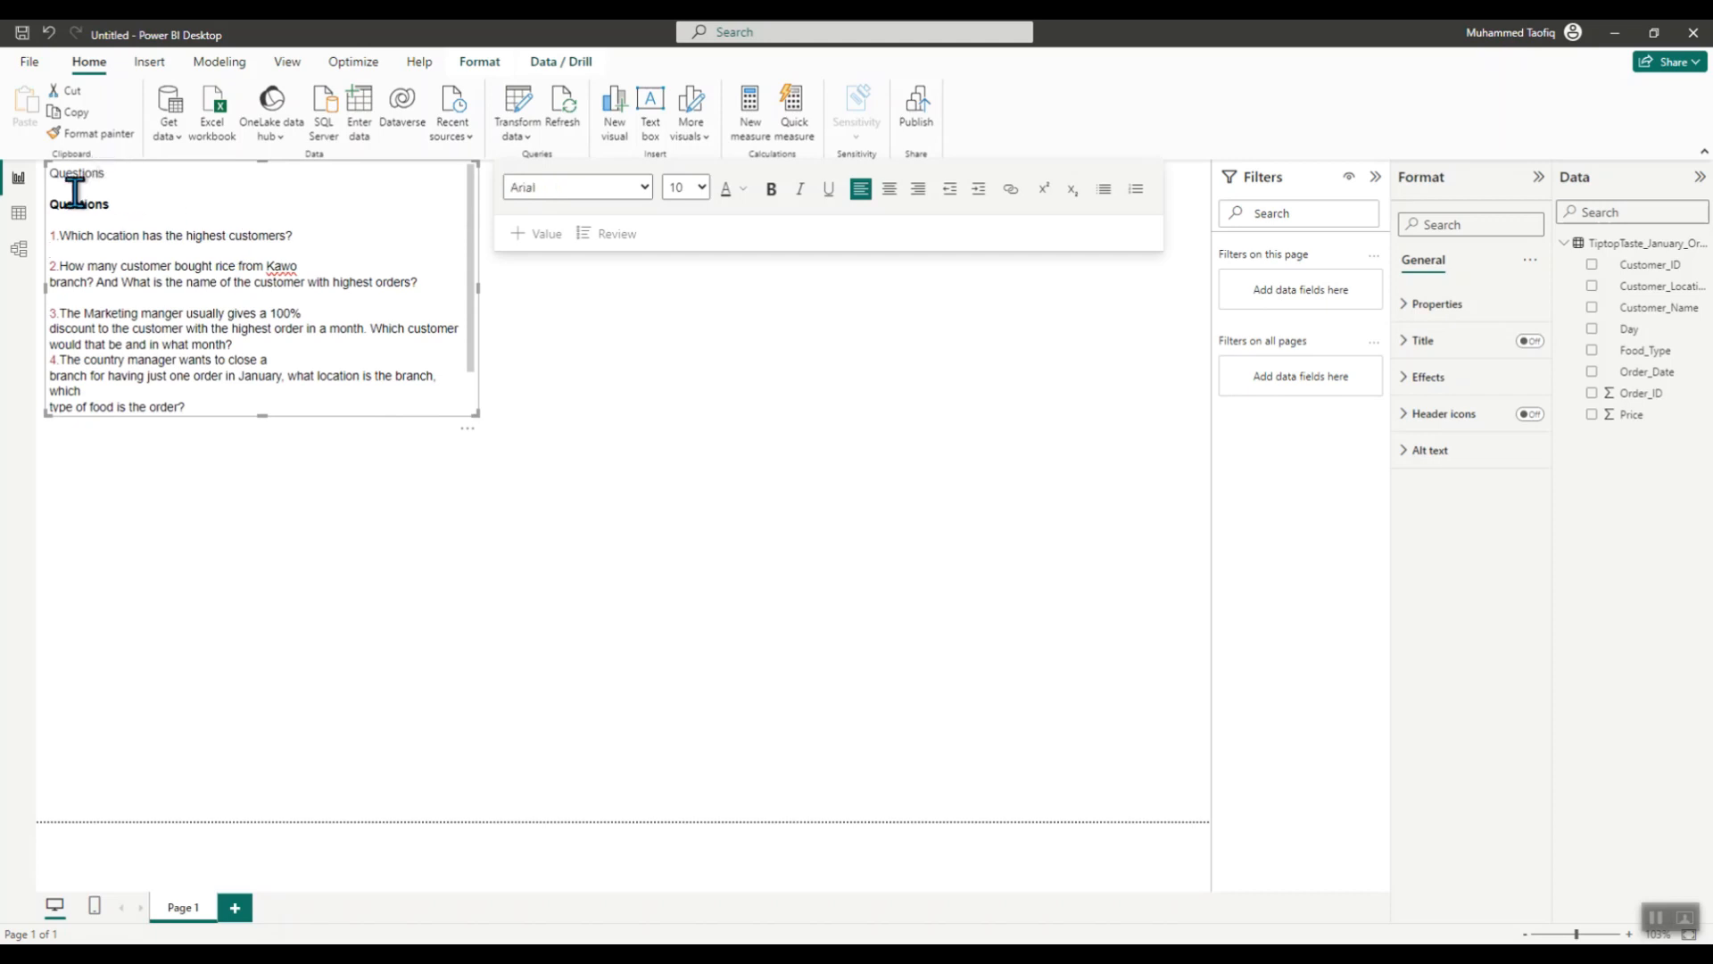
left_click(52, 204)
key("BackSpace")
key("BackSpace")
key("BackSpace")
key("BackSpace")
key("BackSpace")
key("BackSpace")
key("BackSpace")
key("BackSpace")
key("BackSpace")
key("BackSpace")
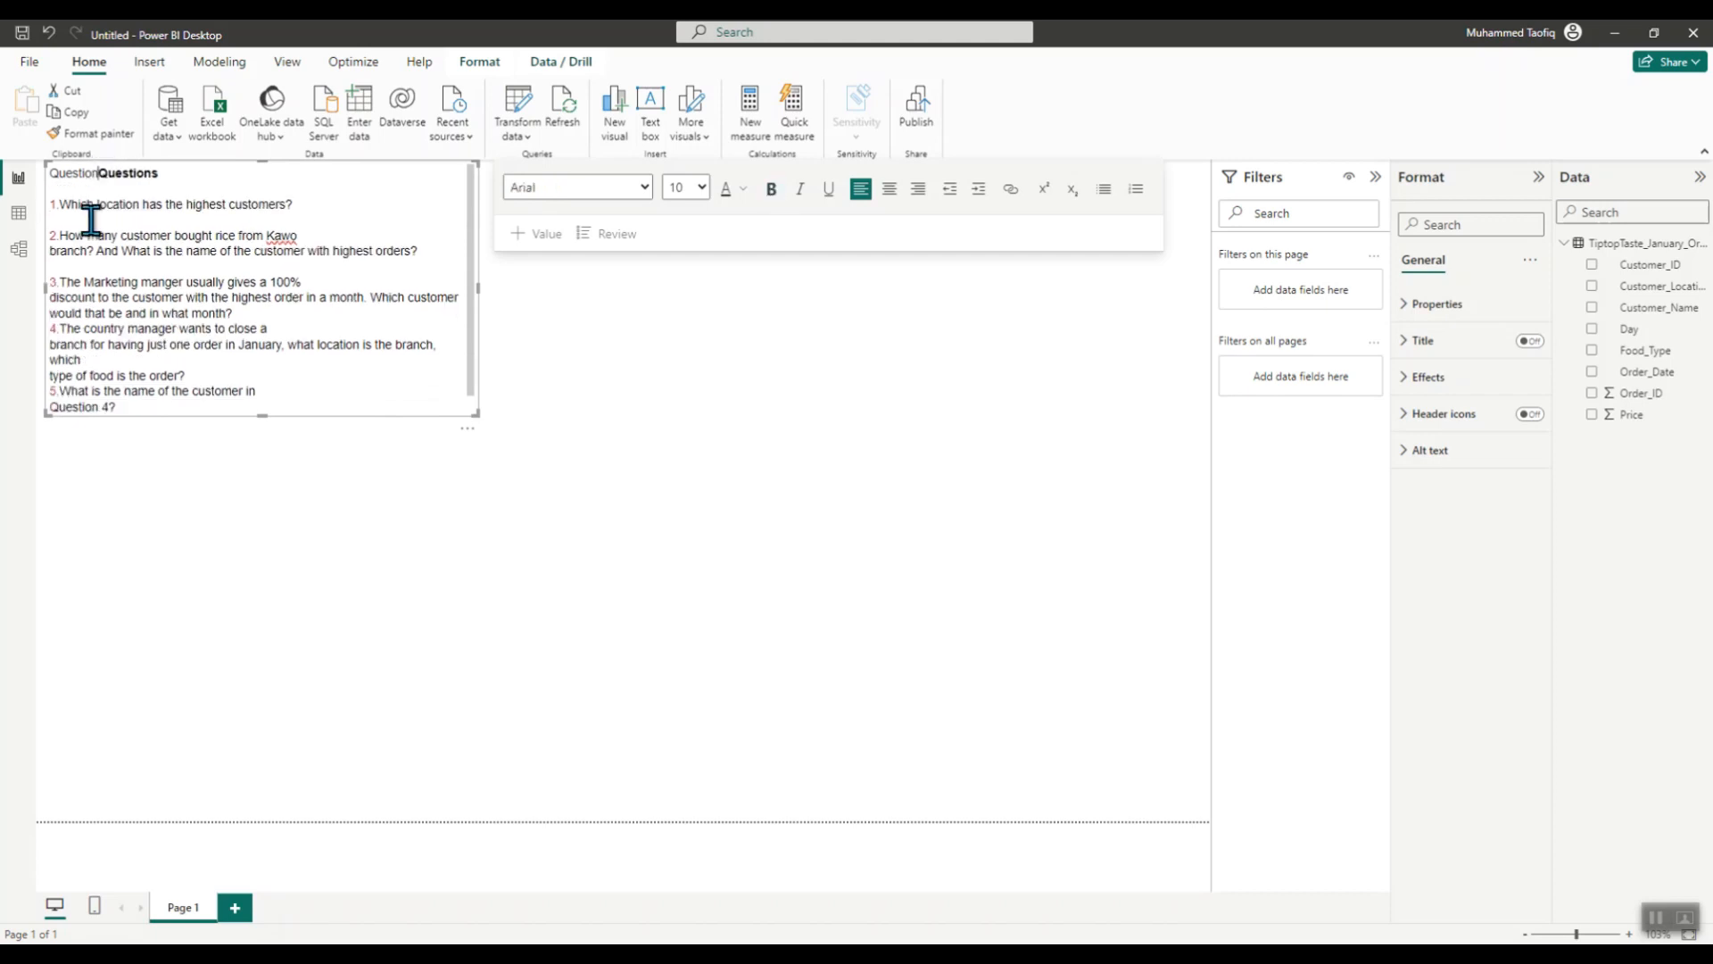
key("BackSpace")
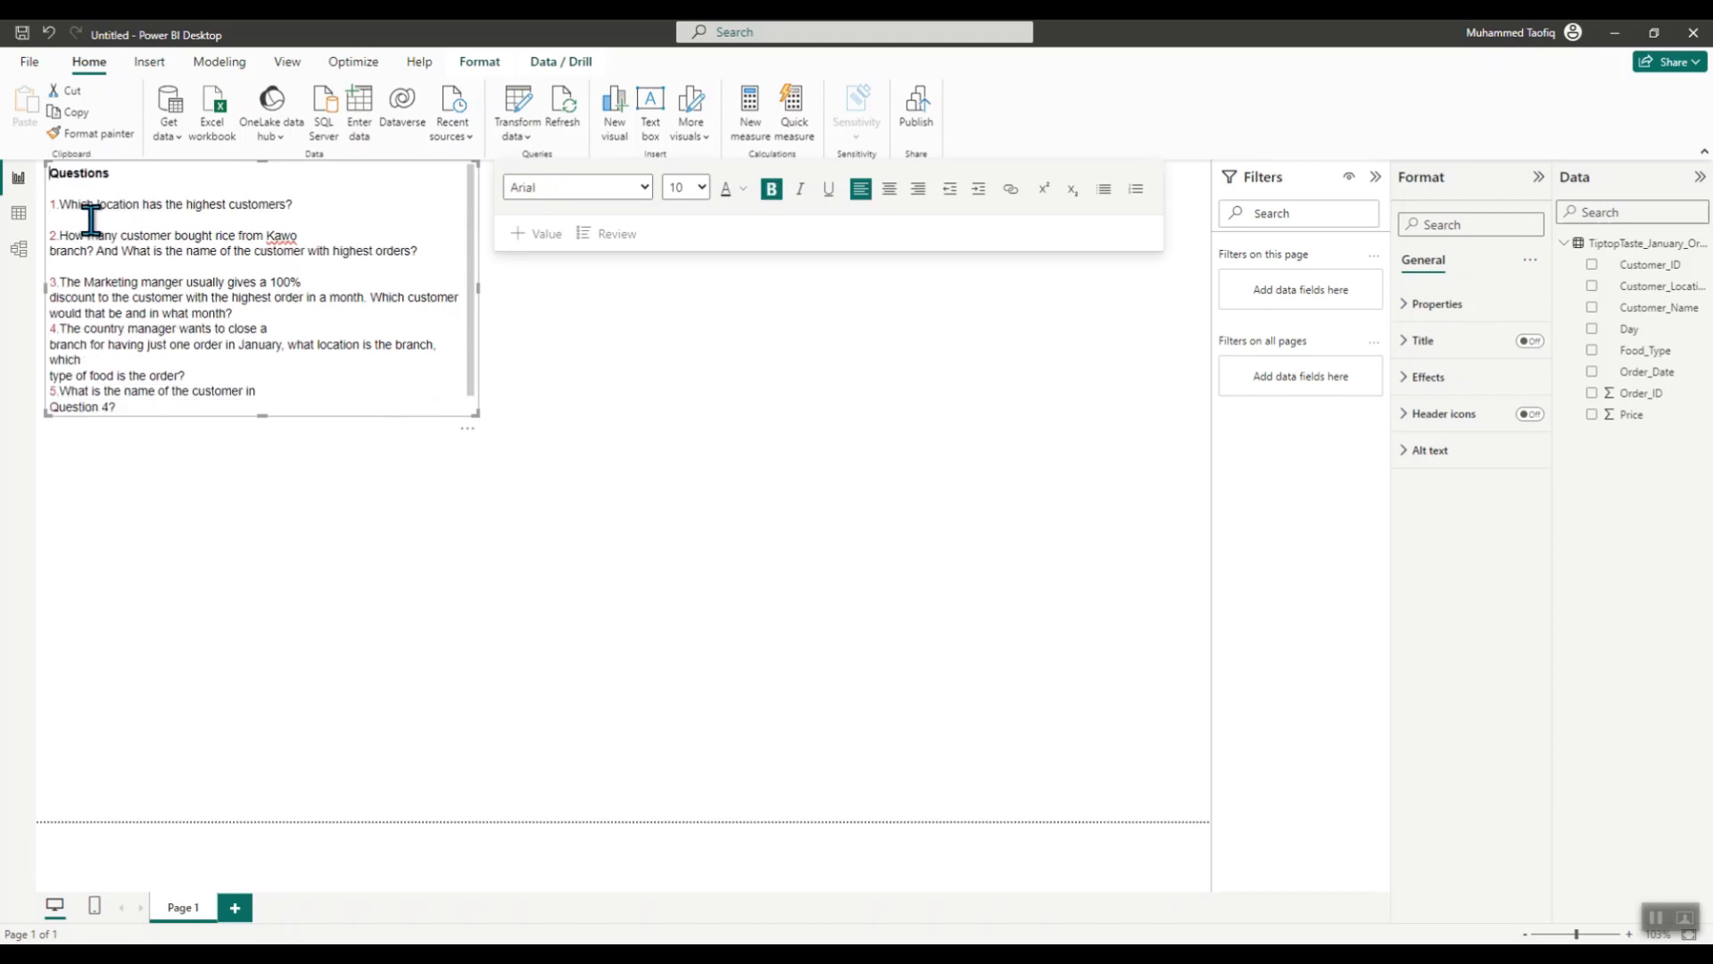
- Move the questions text box flush against the left edge of the report page
key("Escape")
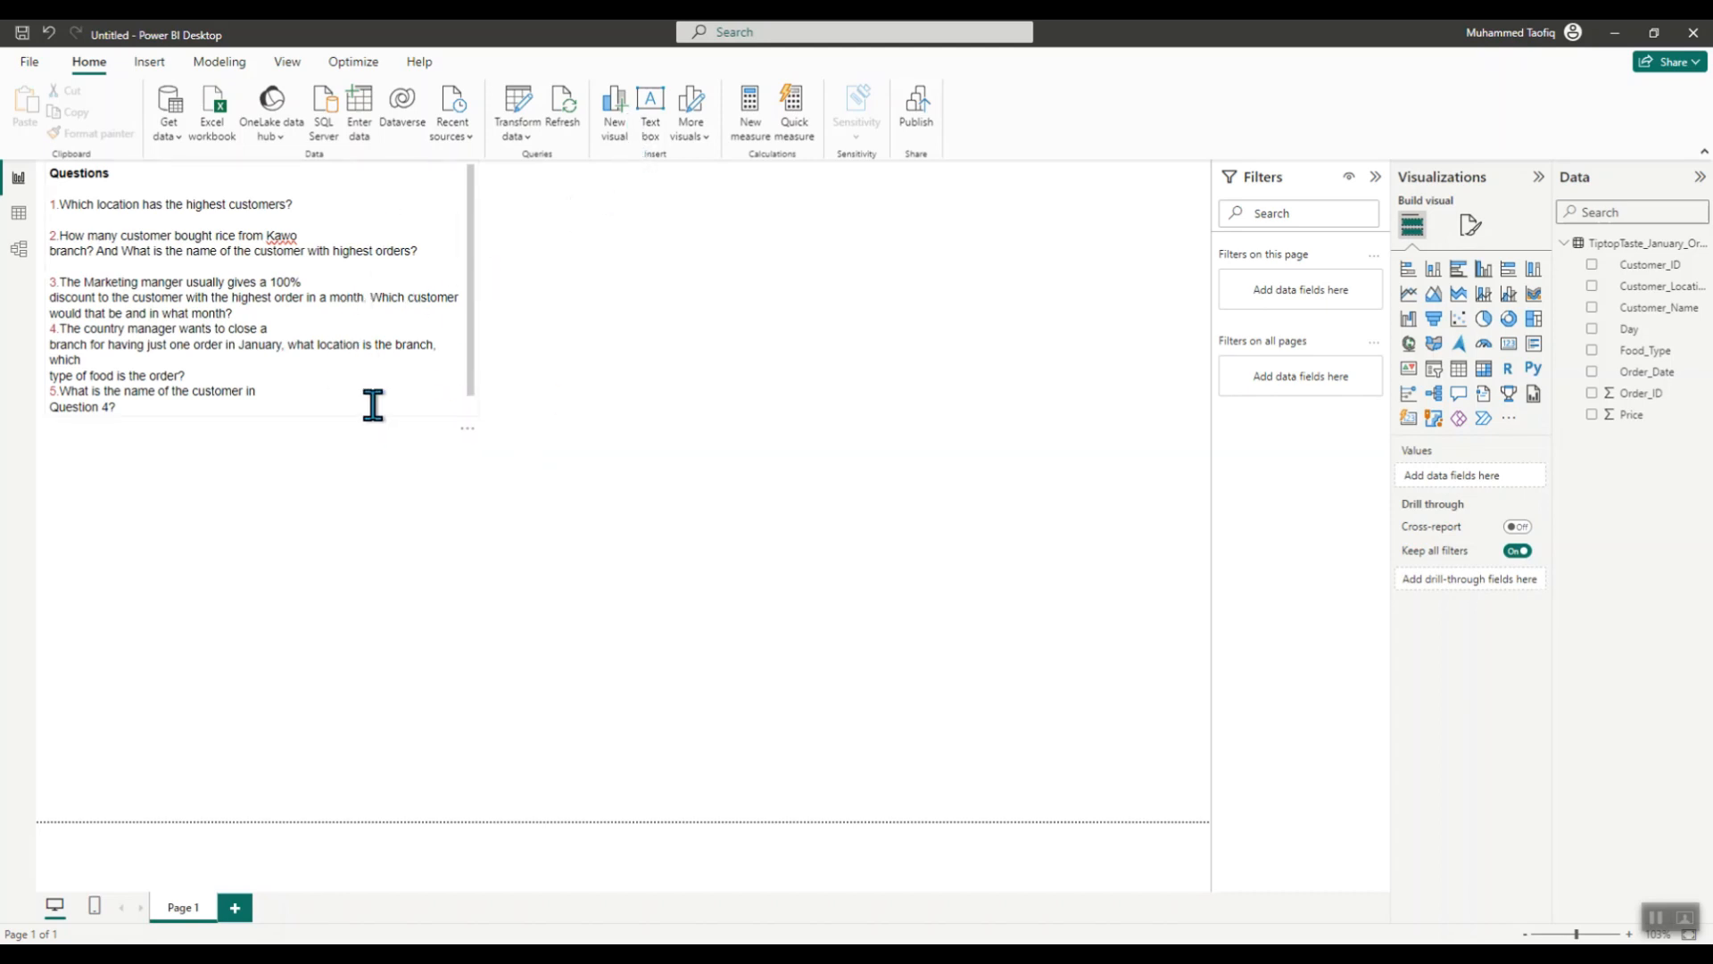
left_click(402, 425)
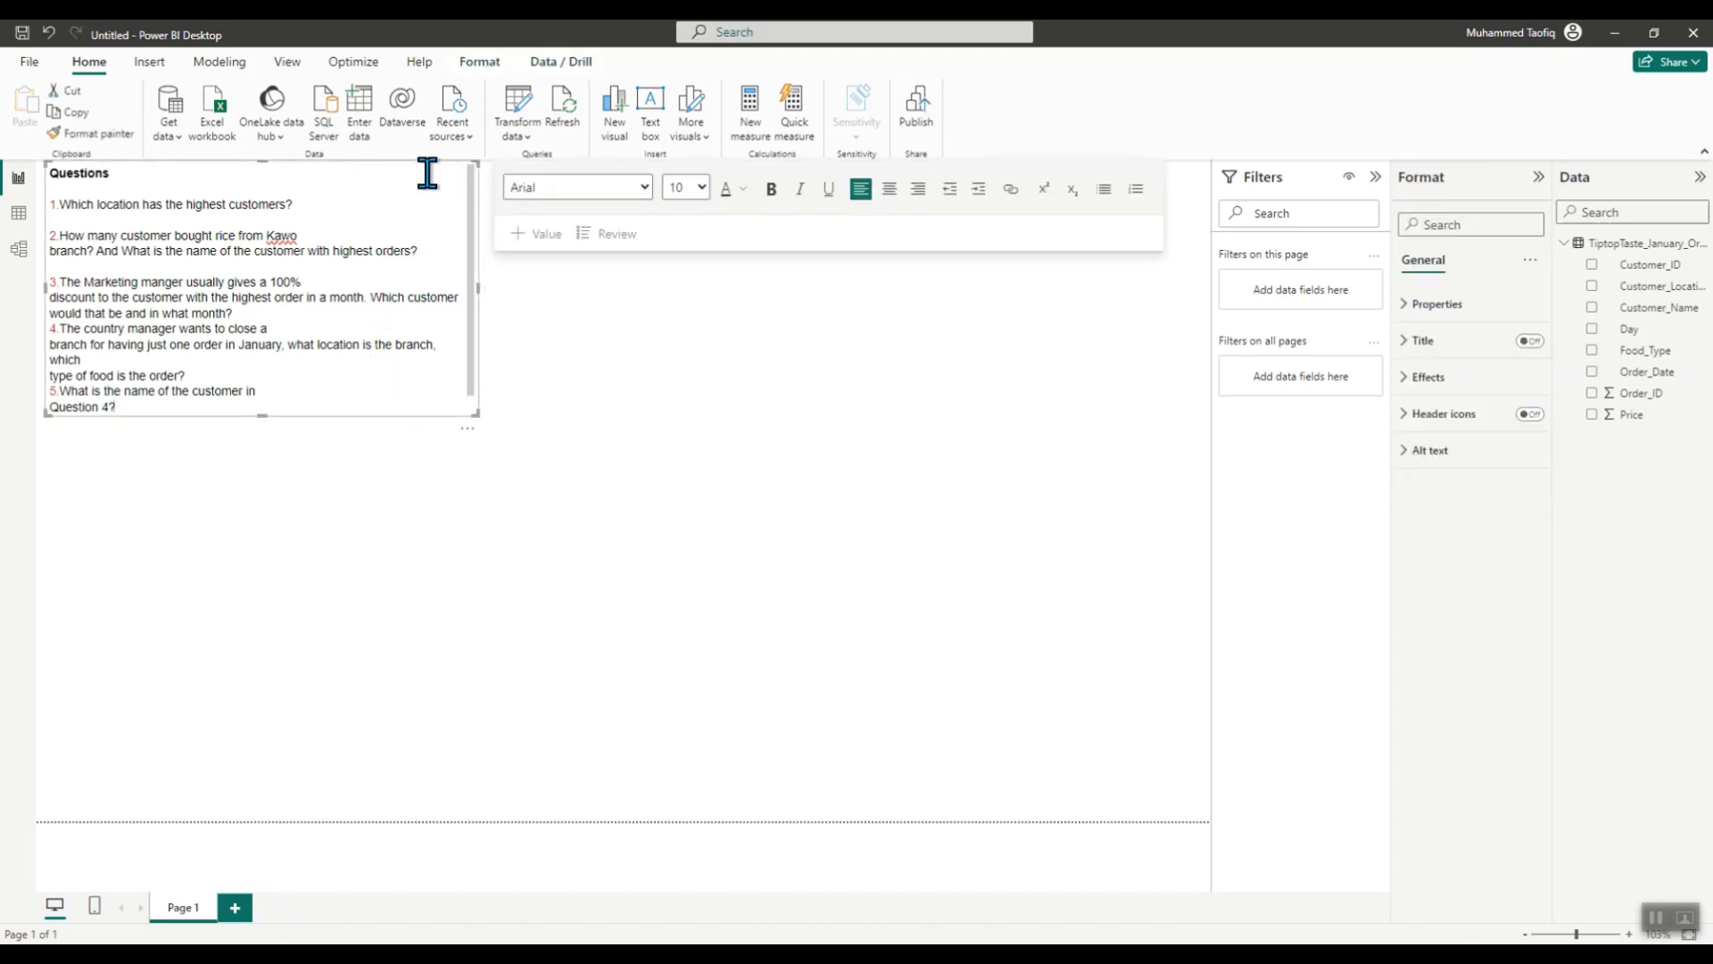
mouse_move(419, 415)
left_mouse_down()
mouse_move(382, 567)
mouse_move(1060, 550)
mouse_move(1045, 471)
mouse_move(807, 443)
mouse_move(479, 463)
mouse_move(1127, 439)
mouse_move(405, 436)
left_mouse_up()
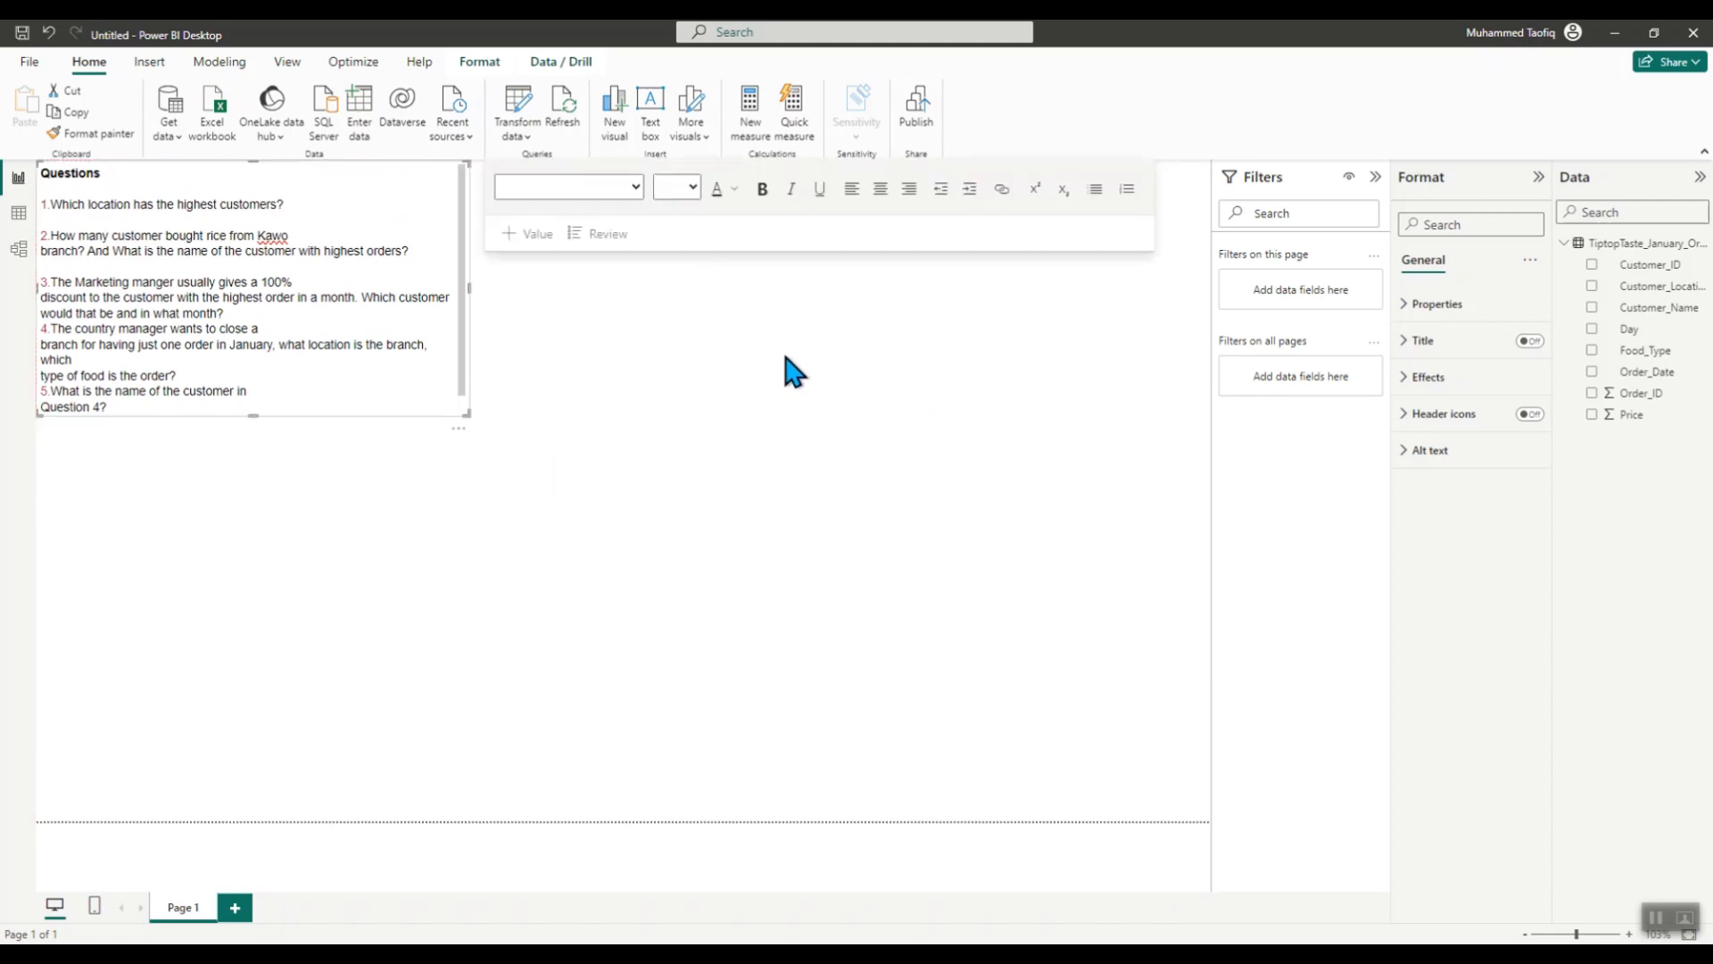
left_click(791, 371)
- Insert the image "The Rookie Analyst New Logo" and place it, shrunk, in the report page's upper-right corner
left_click(149, 62)
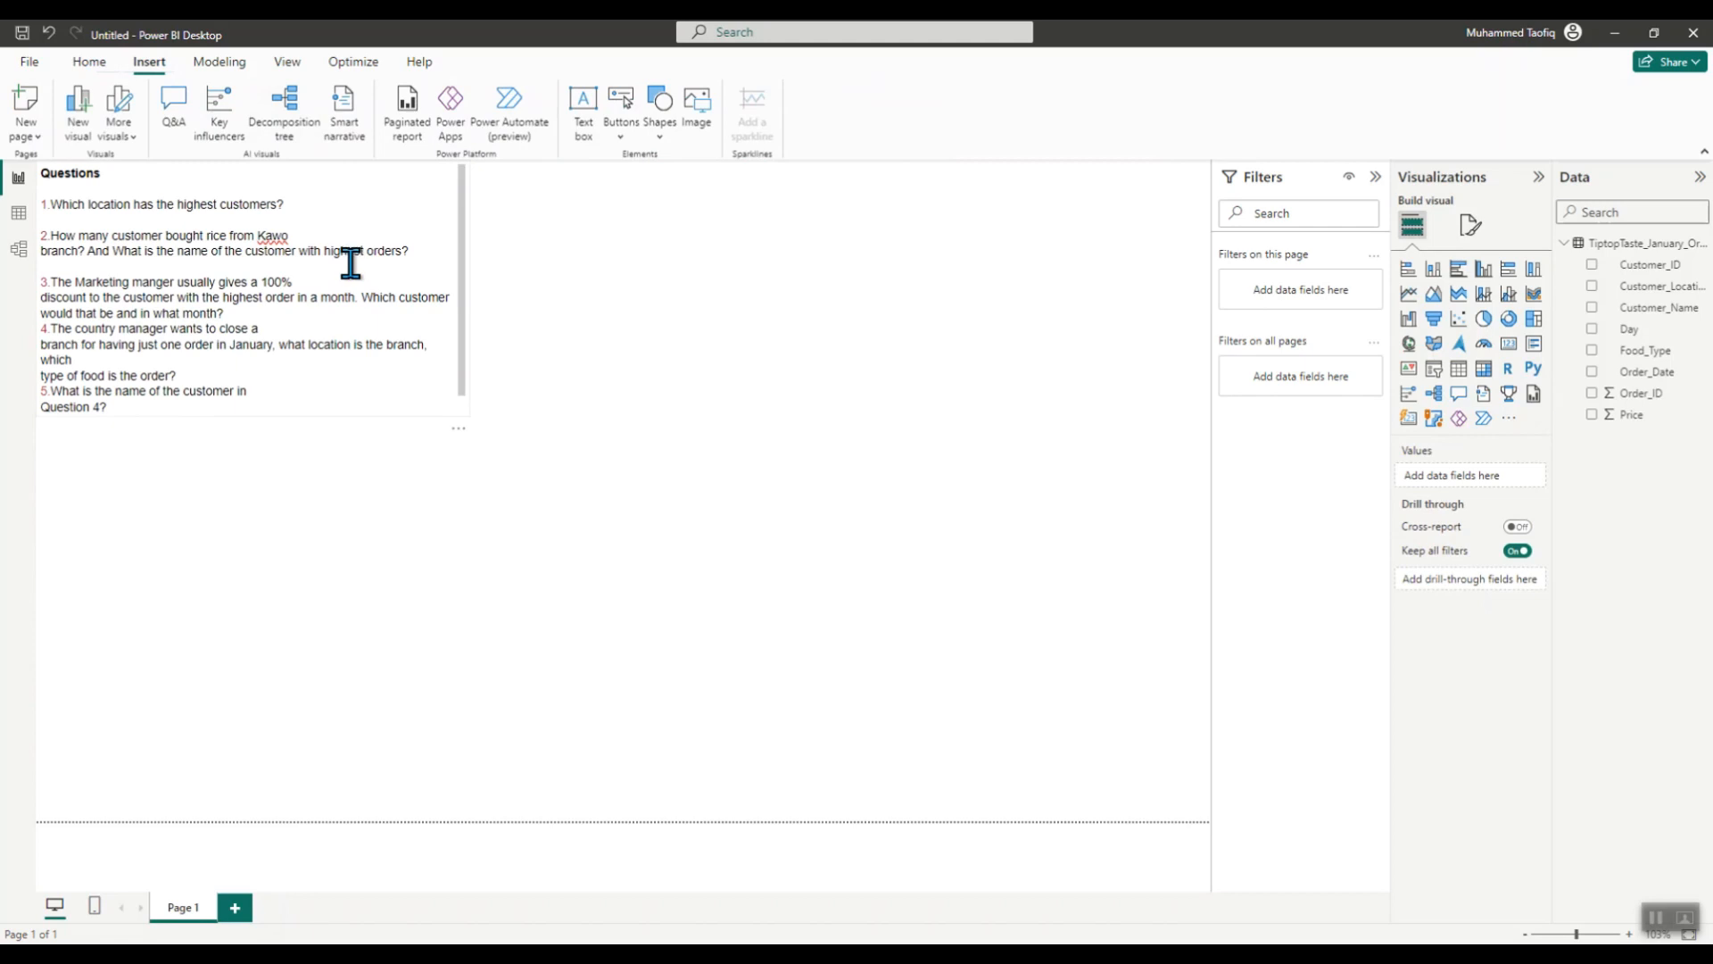
left_click(703, 116)
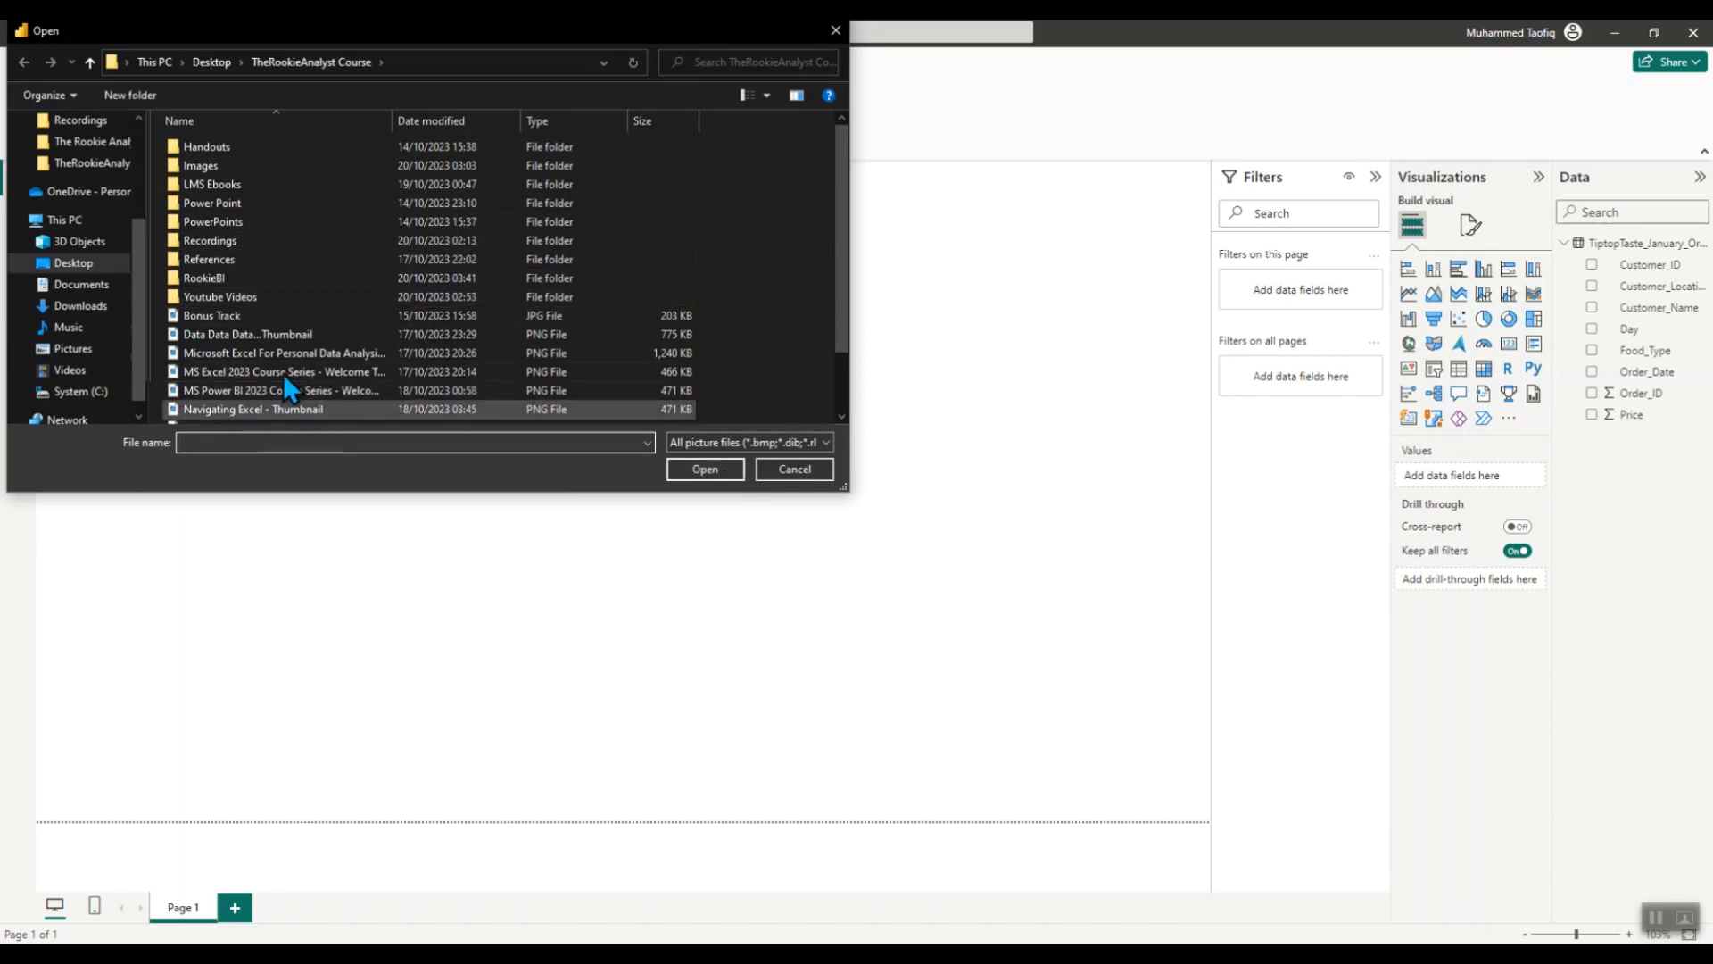
scroll(282, 380, "down", 2)
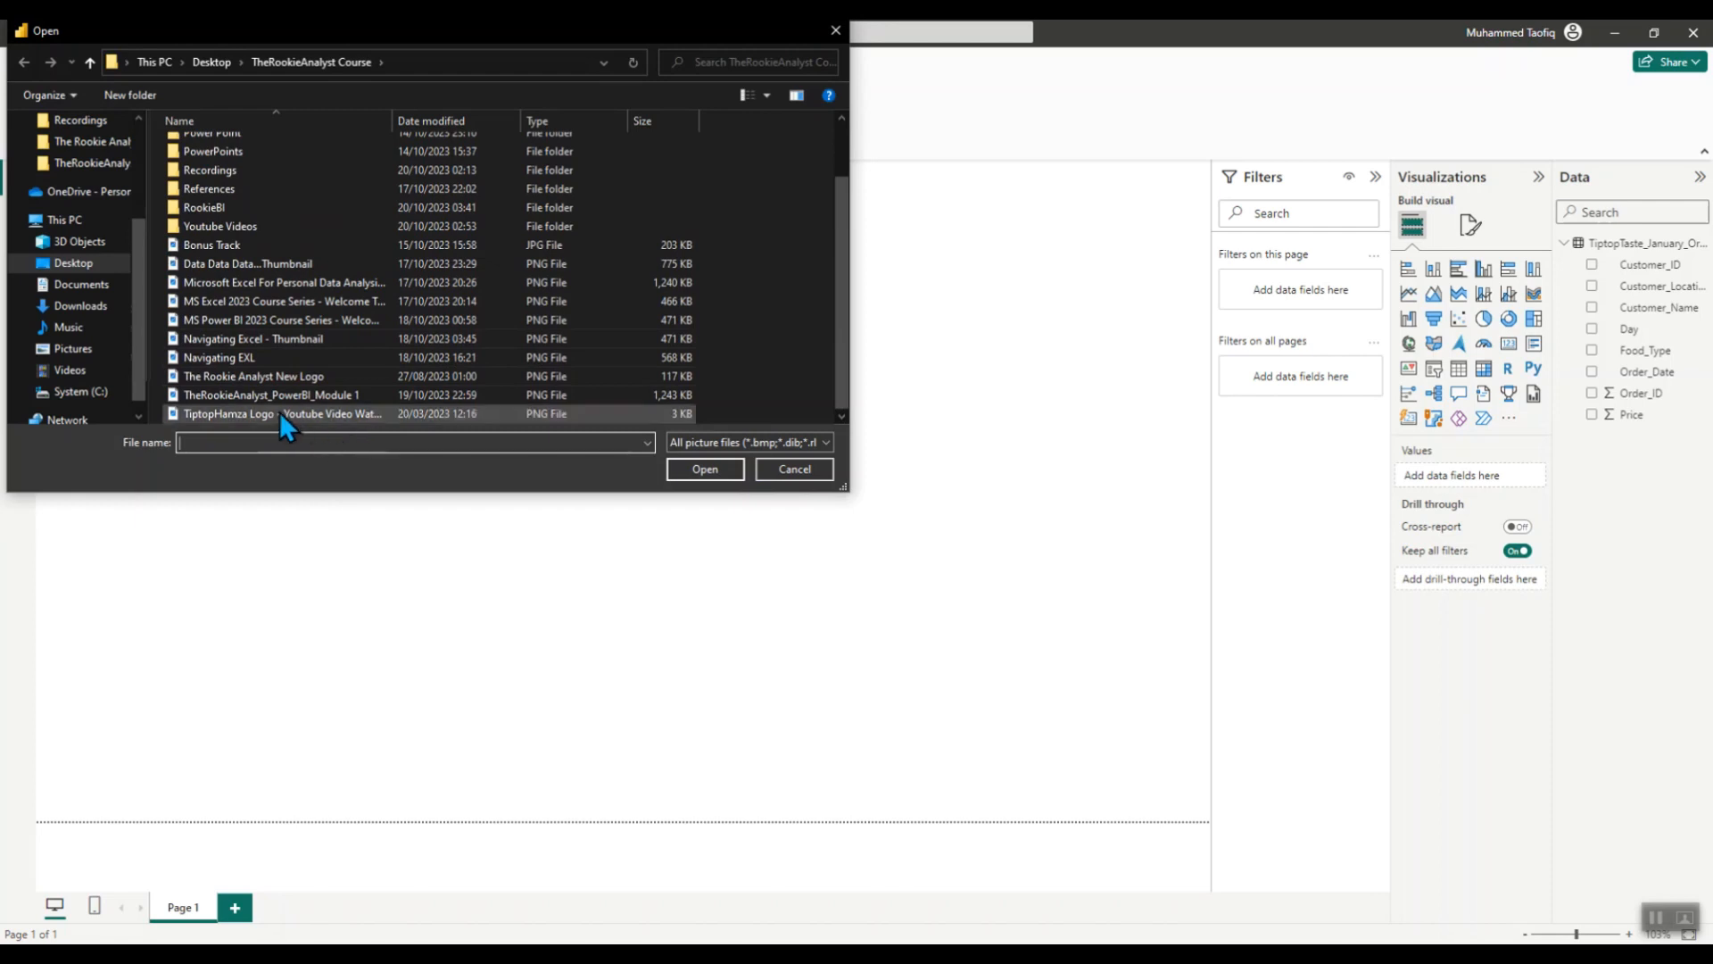
scroll(280, 410, "up", 1)
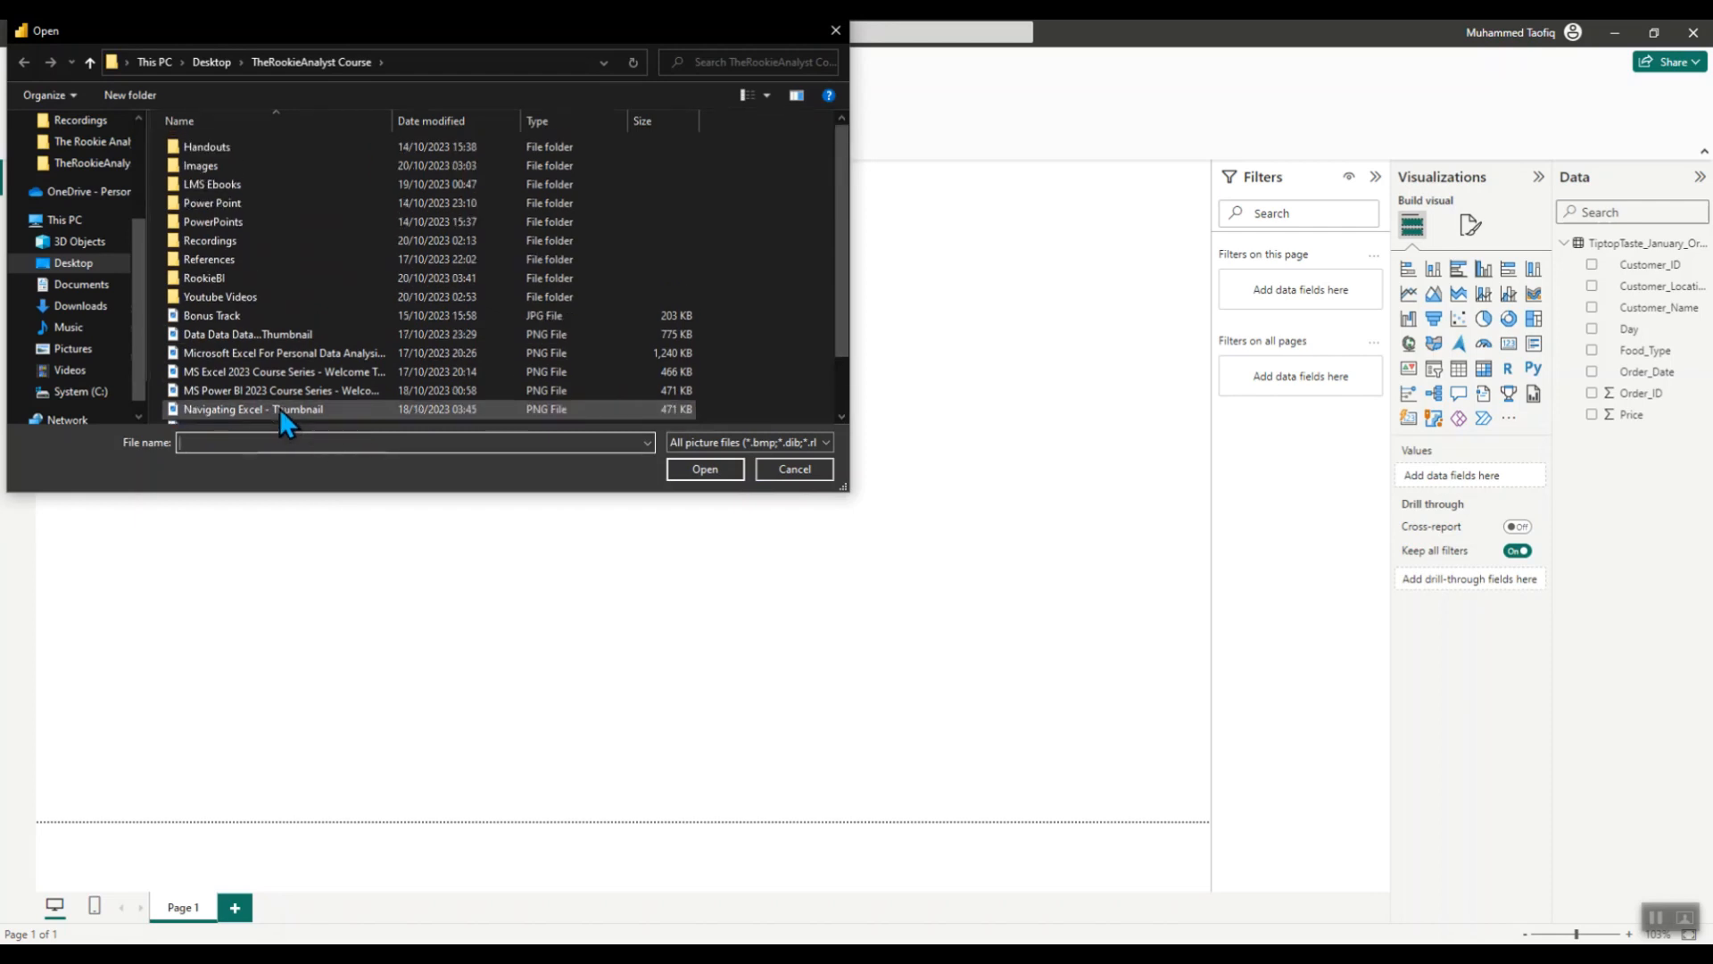
scroll(280, 407, "down", 2)
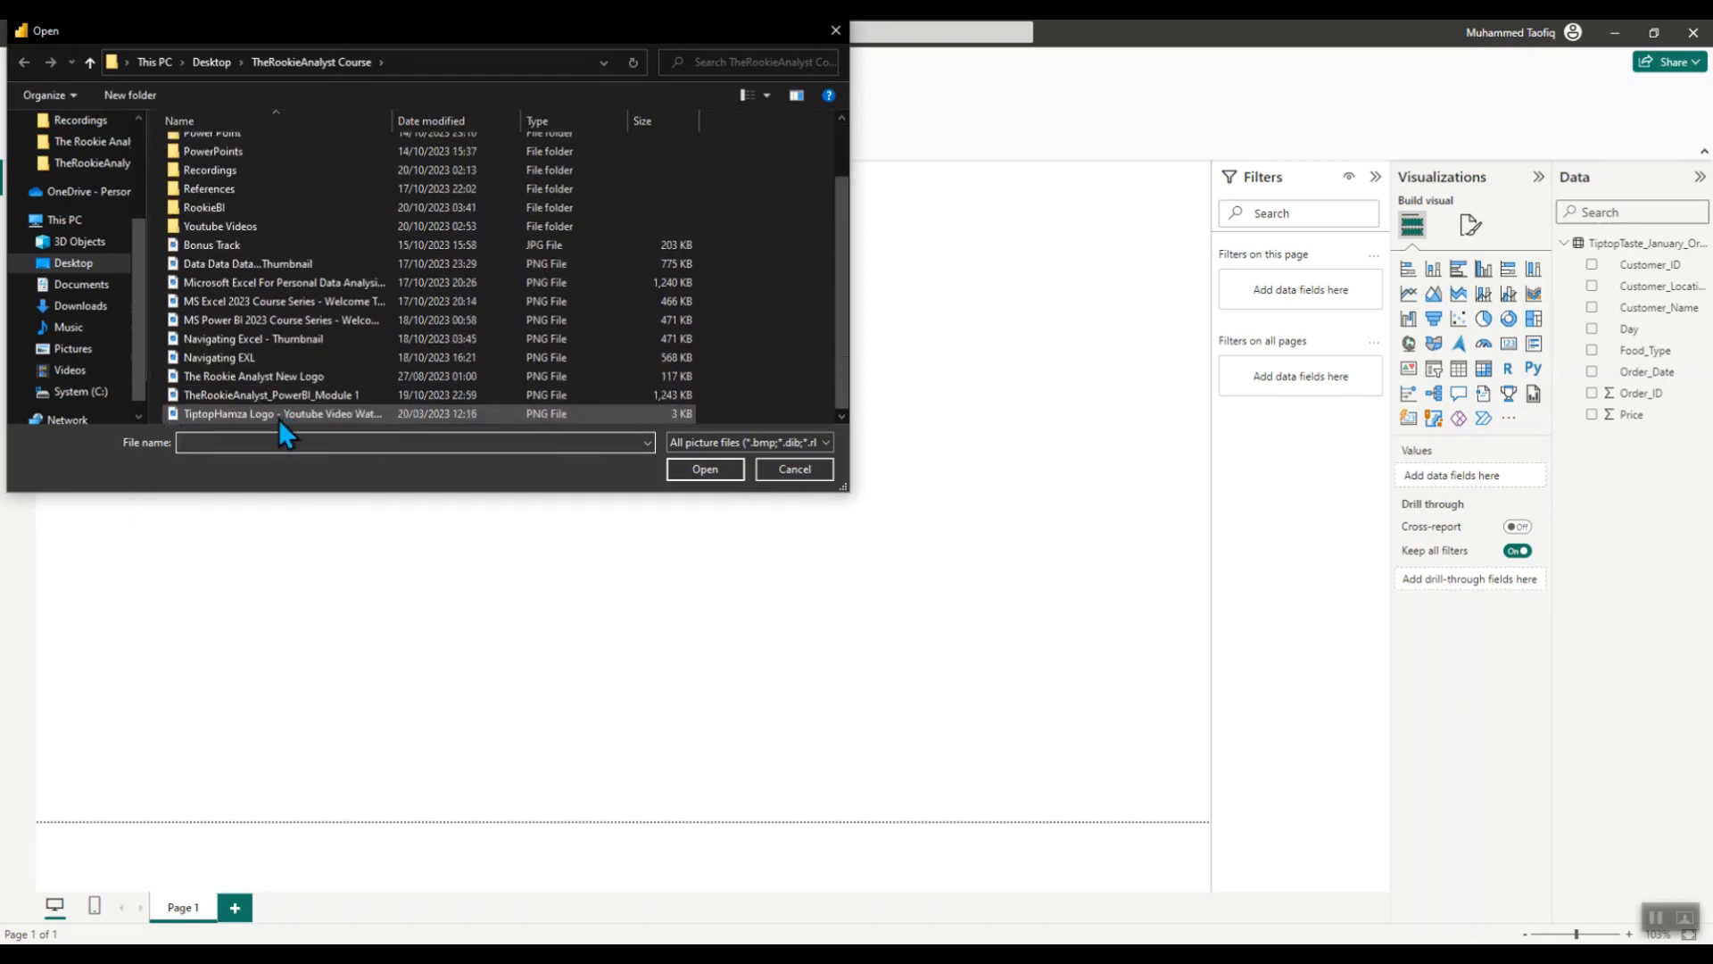
left_click(288, 376)
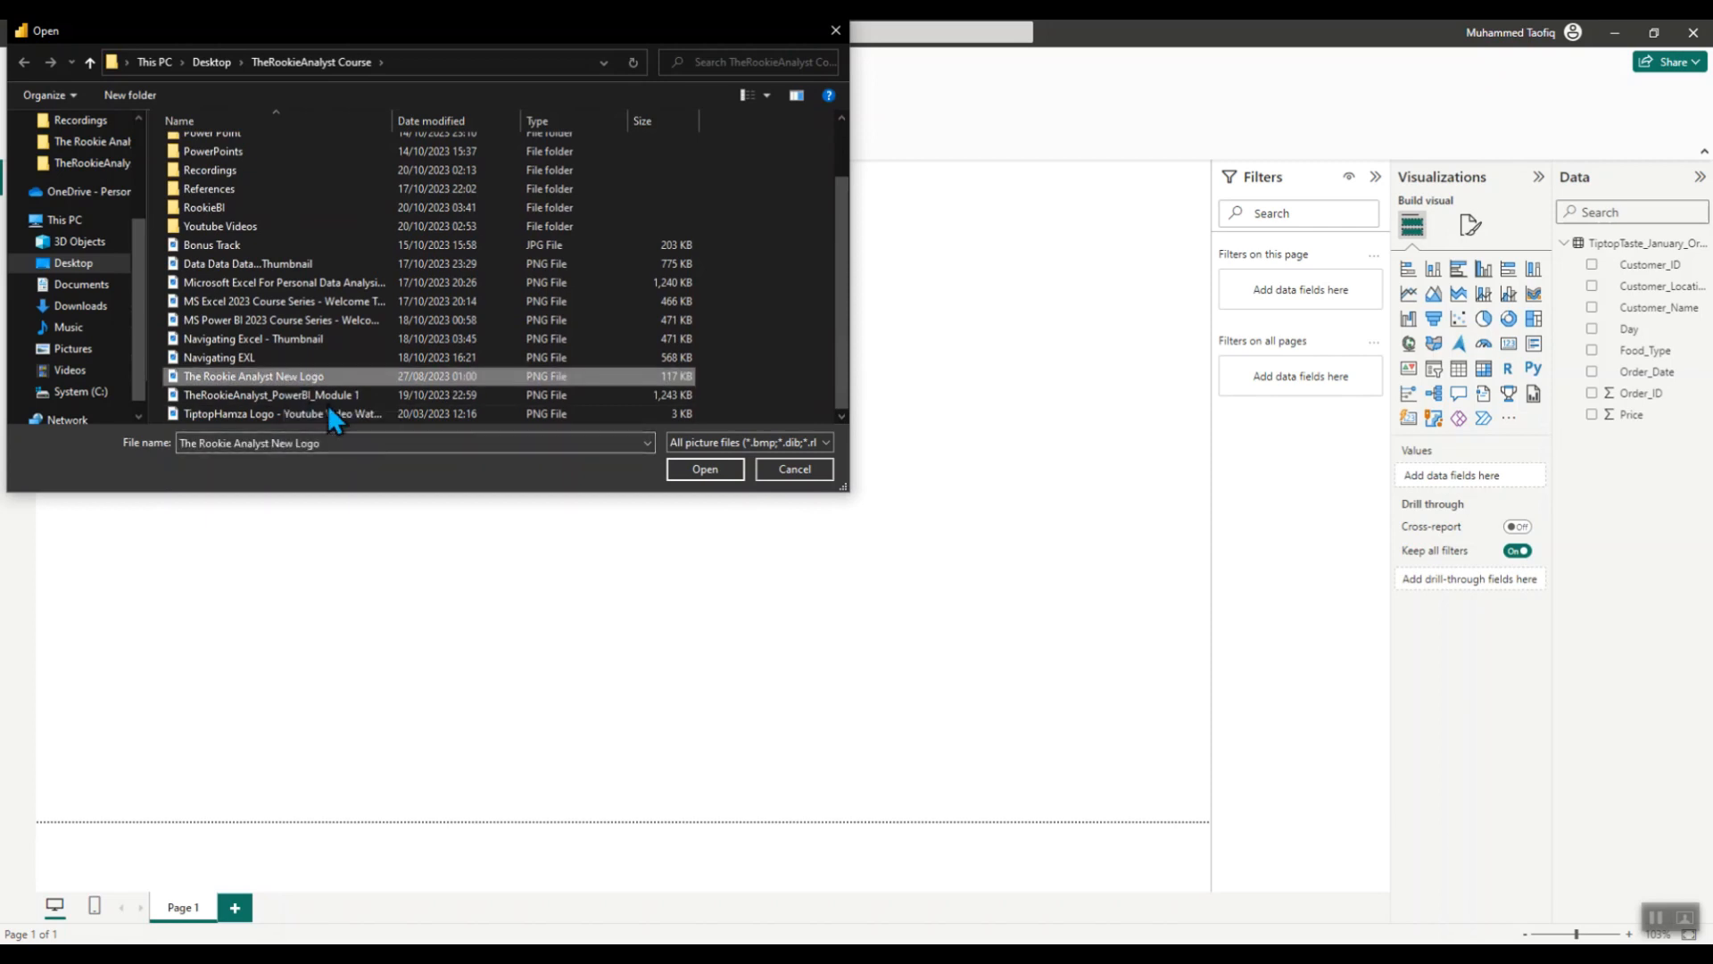
left_click(700, 471)
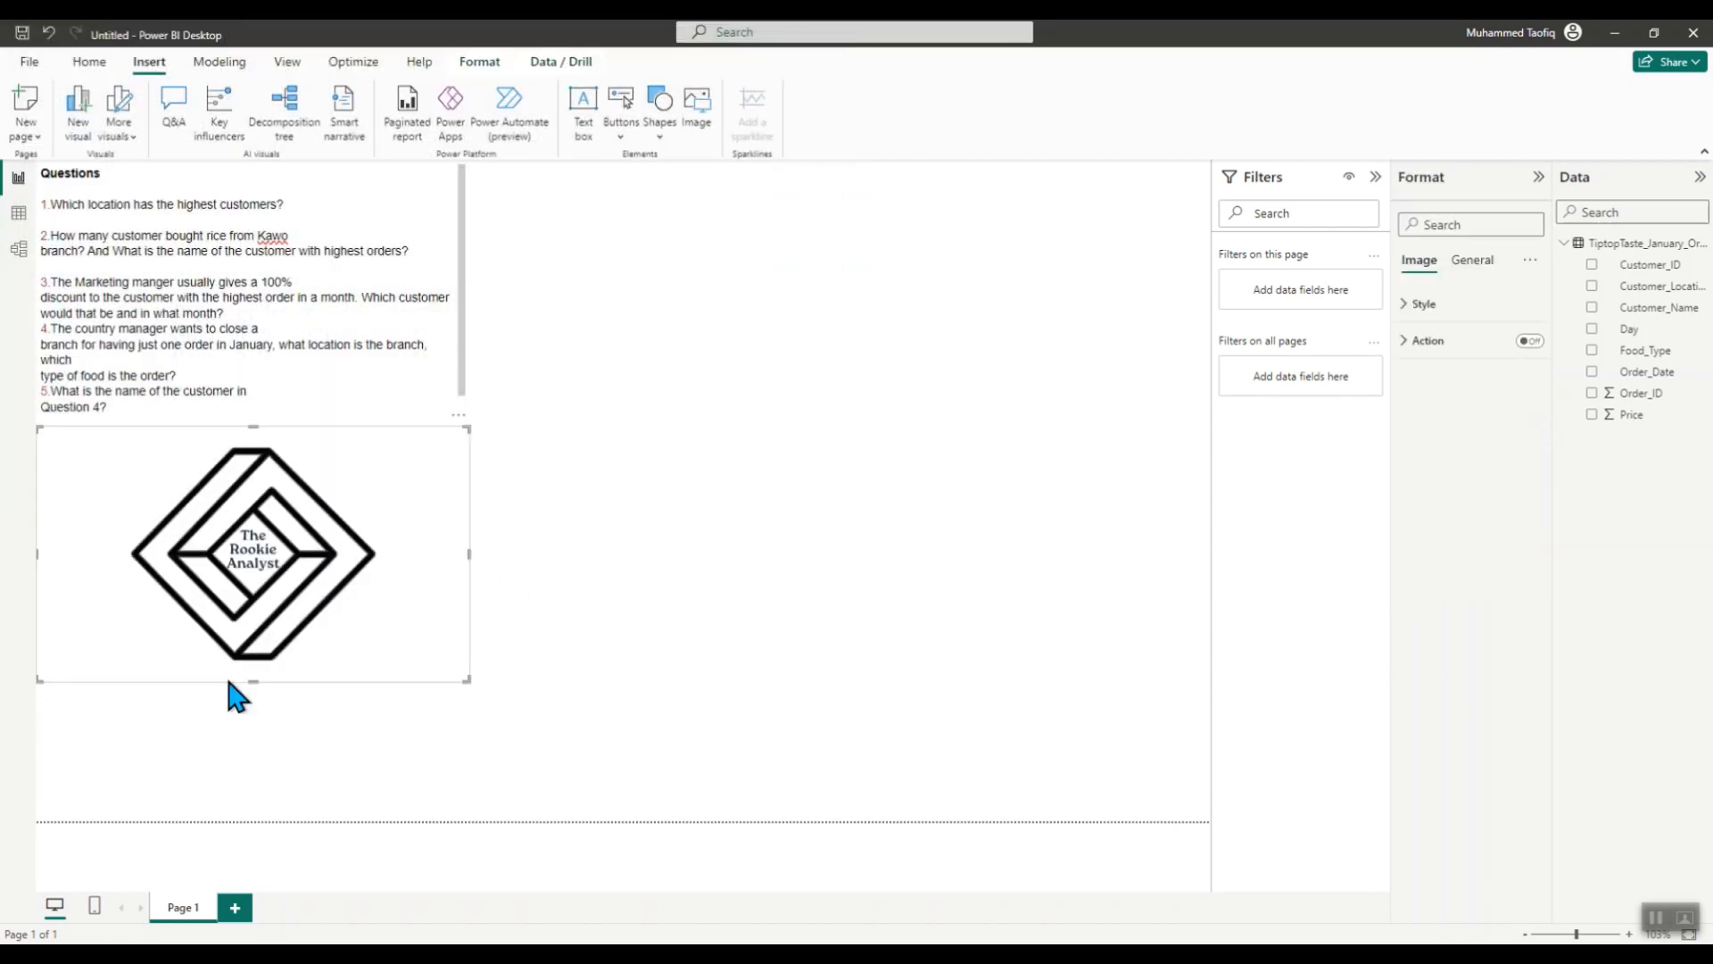
left_click_drag(314, 574, 890, 359)
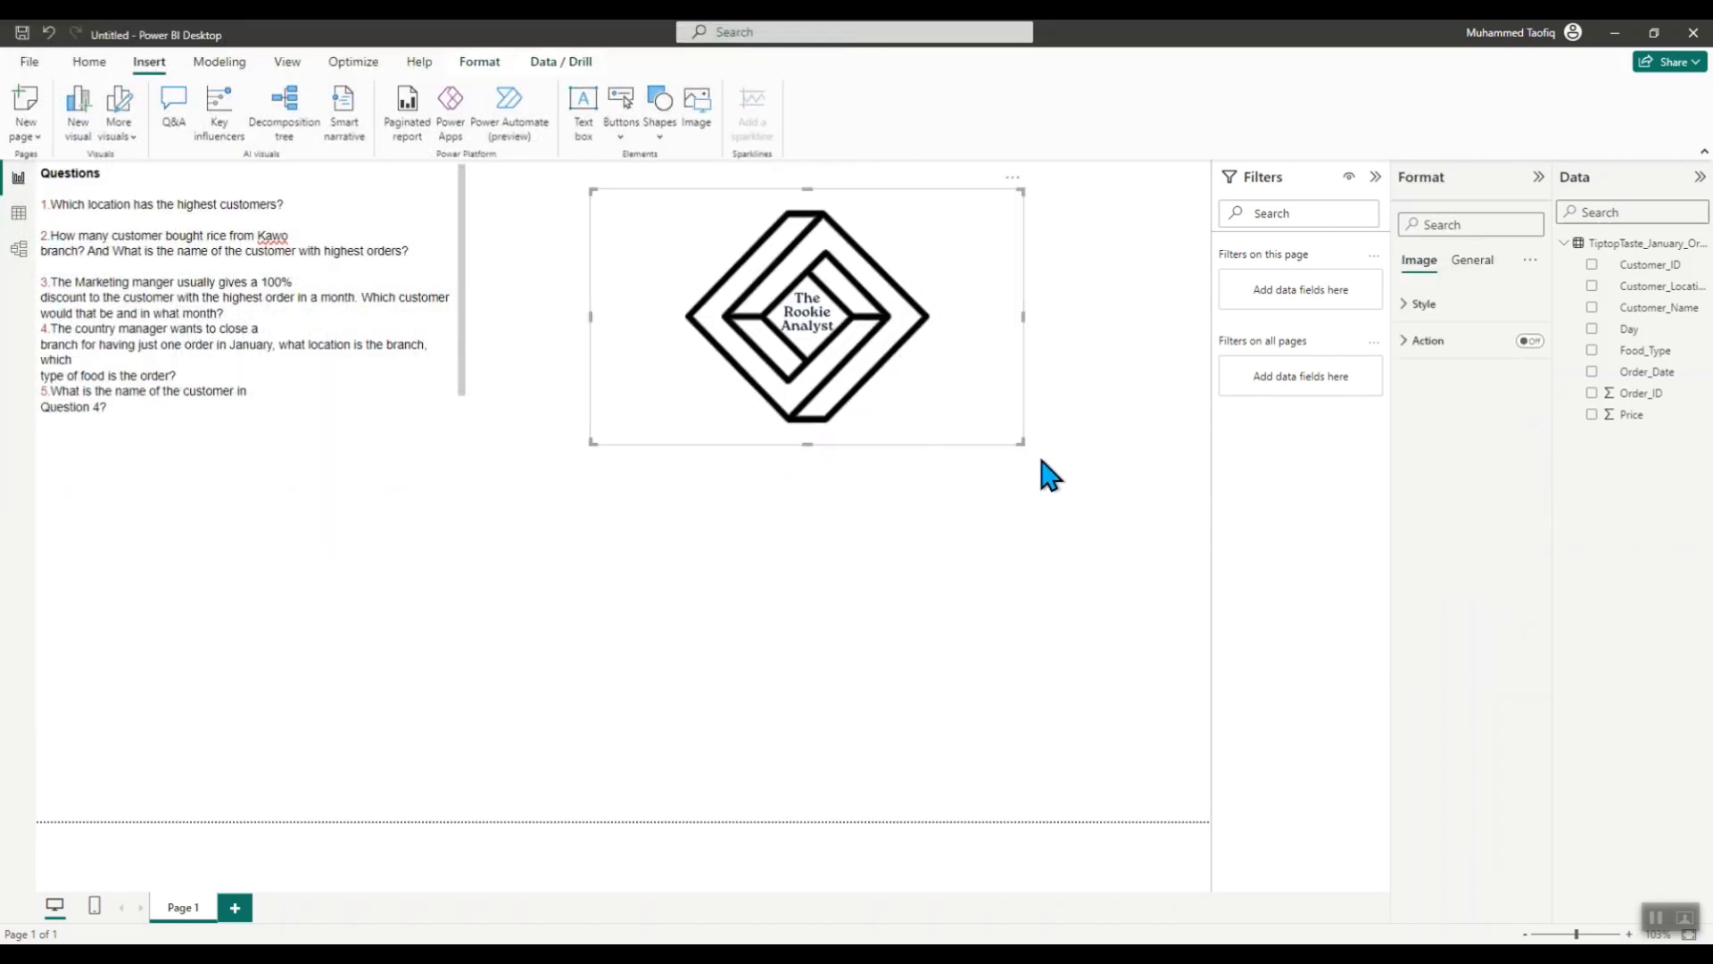
left_click_drag(1021, 442, 1125, 265)
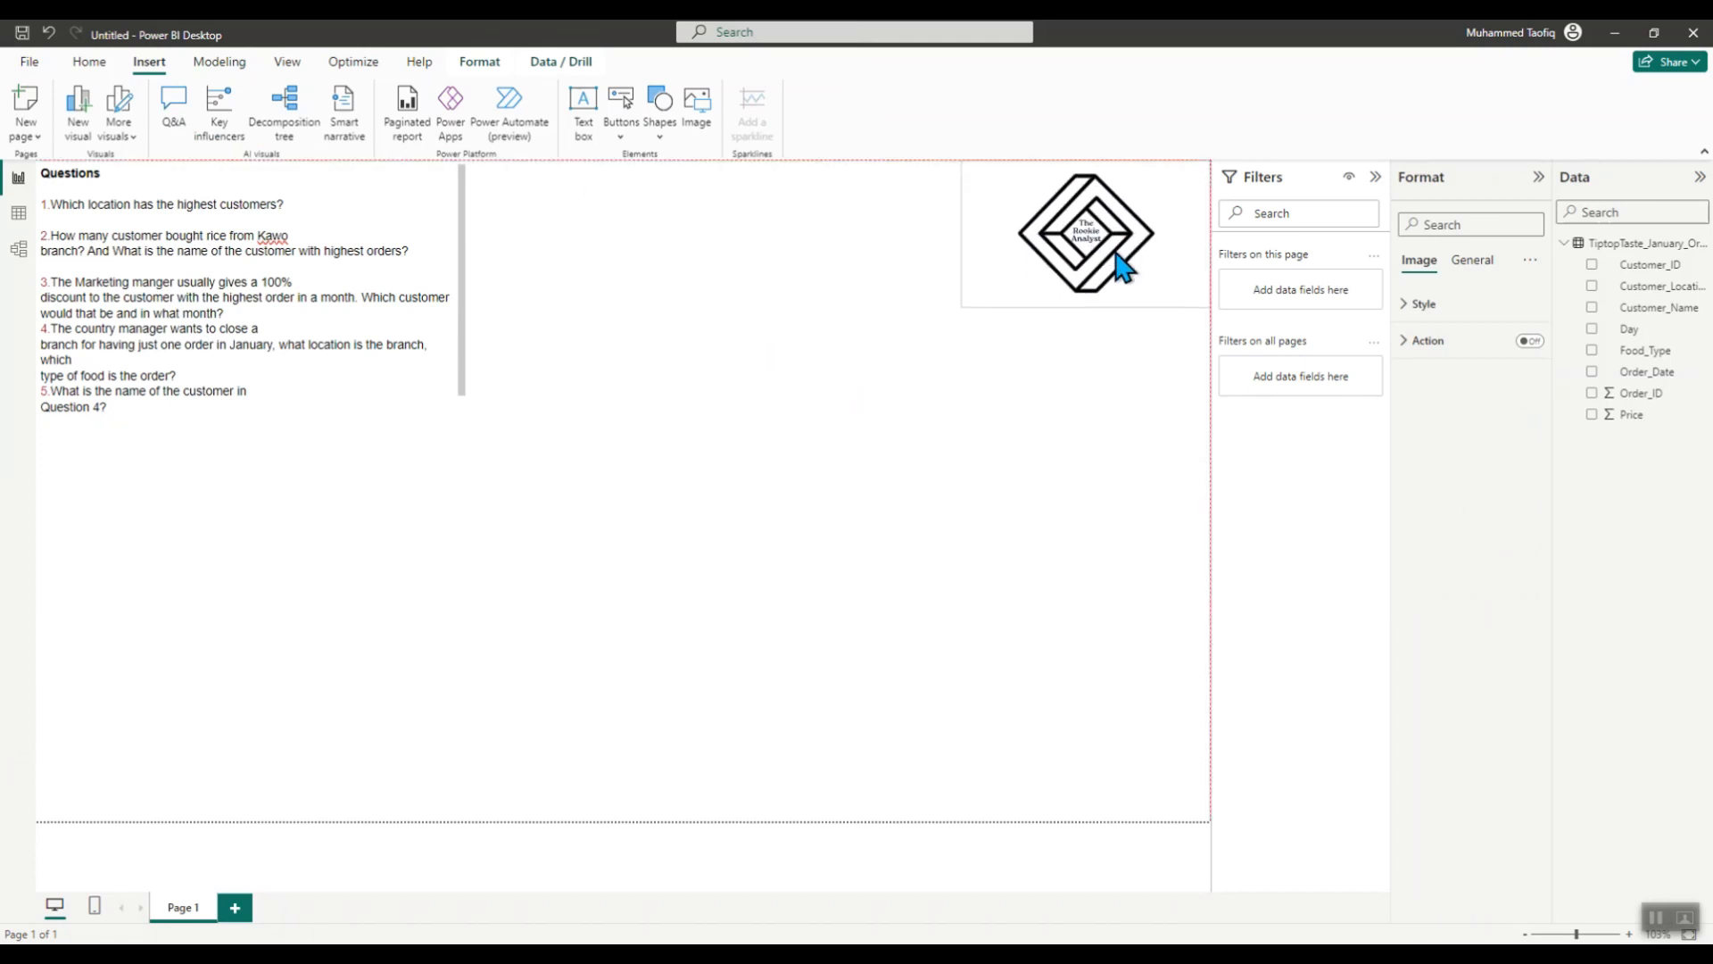
- Shrink the questions text box to about 60% of its height and slightly reduce its width
left_click(377, 390)
left_click_drag(467, 414, 461, 313)
left_click(1063, 410)
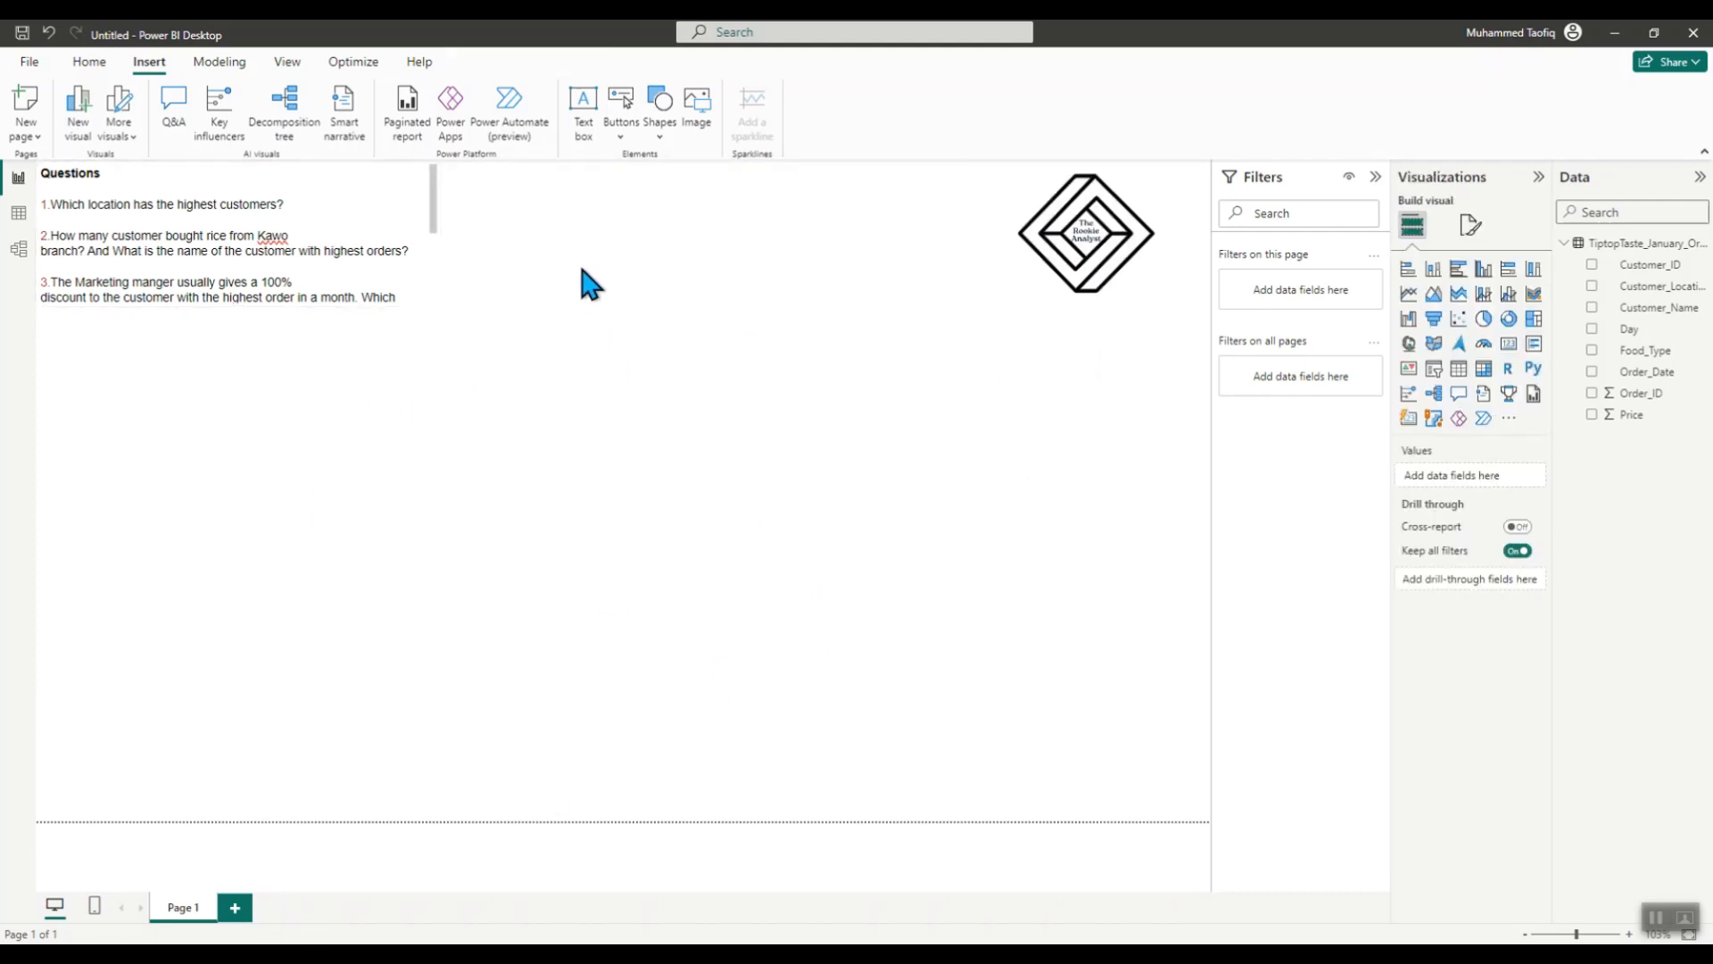
- Add a text box between the questions and the logo reading "MY INAUGURAL REPORT FOR THEROOKIEANALYST 2023 POWER BI FOR BUSINESS INTELLIGENCE COURSE"
left_click(583, 107)
left_click(337, 416)
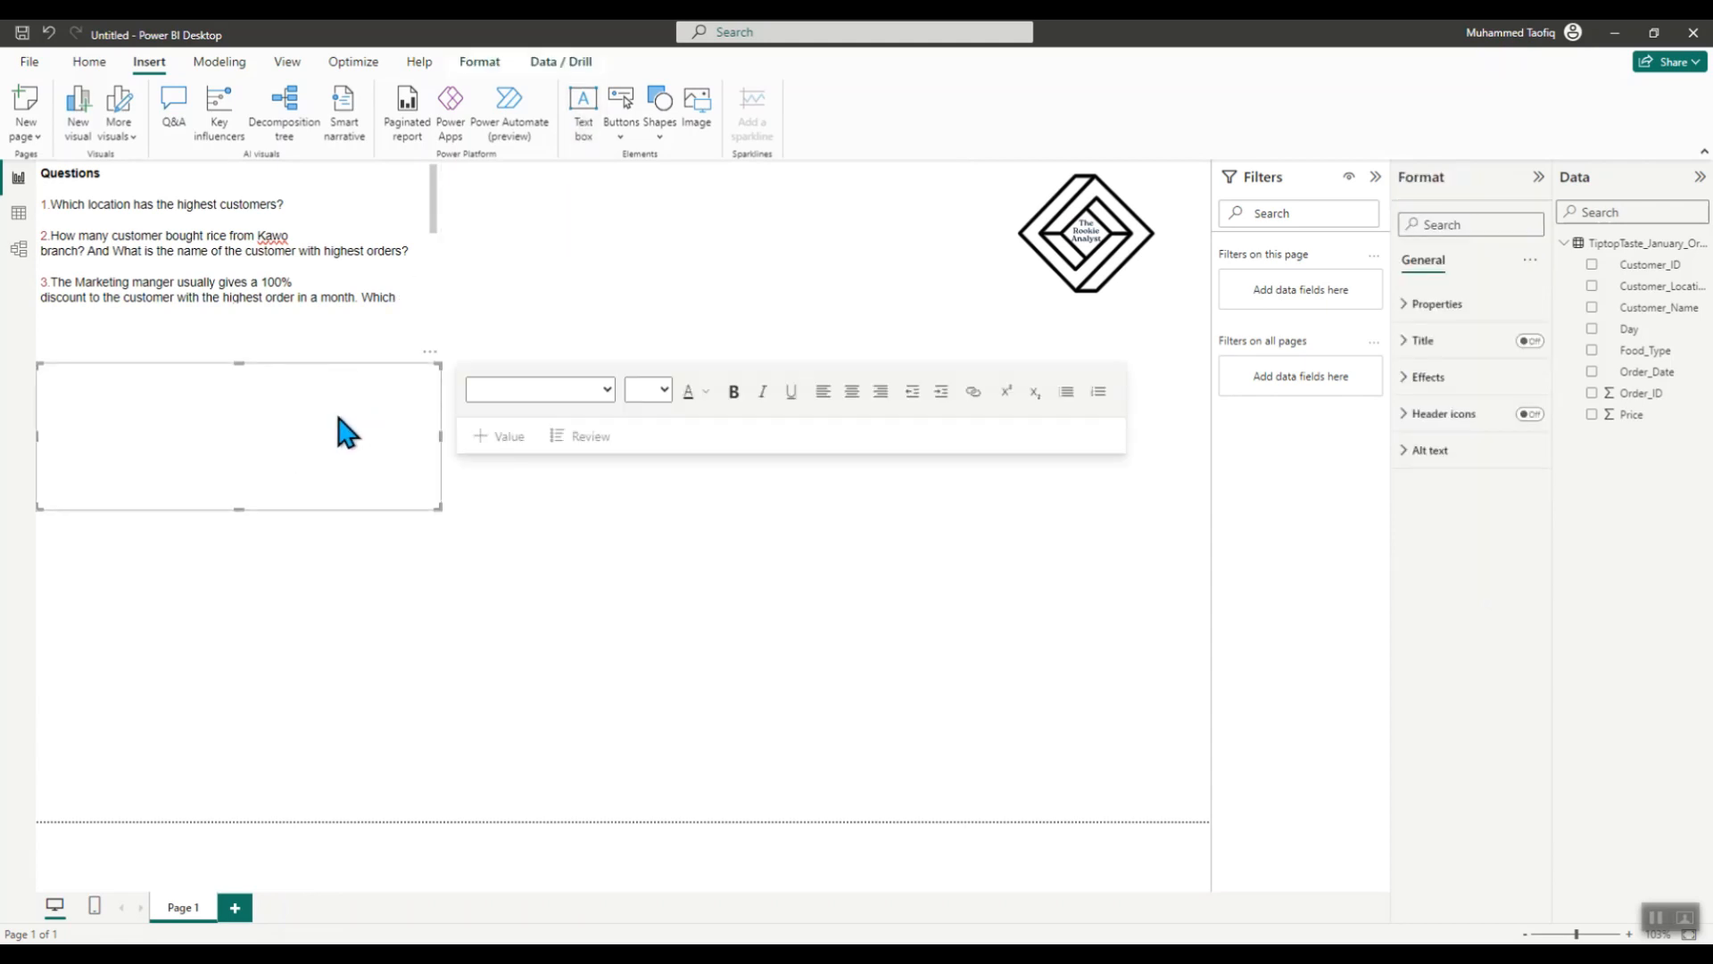
left_click_drag(367, 368, 785, 175)
left_click(654, 189)
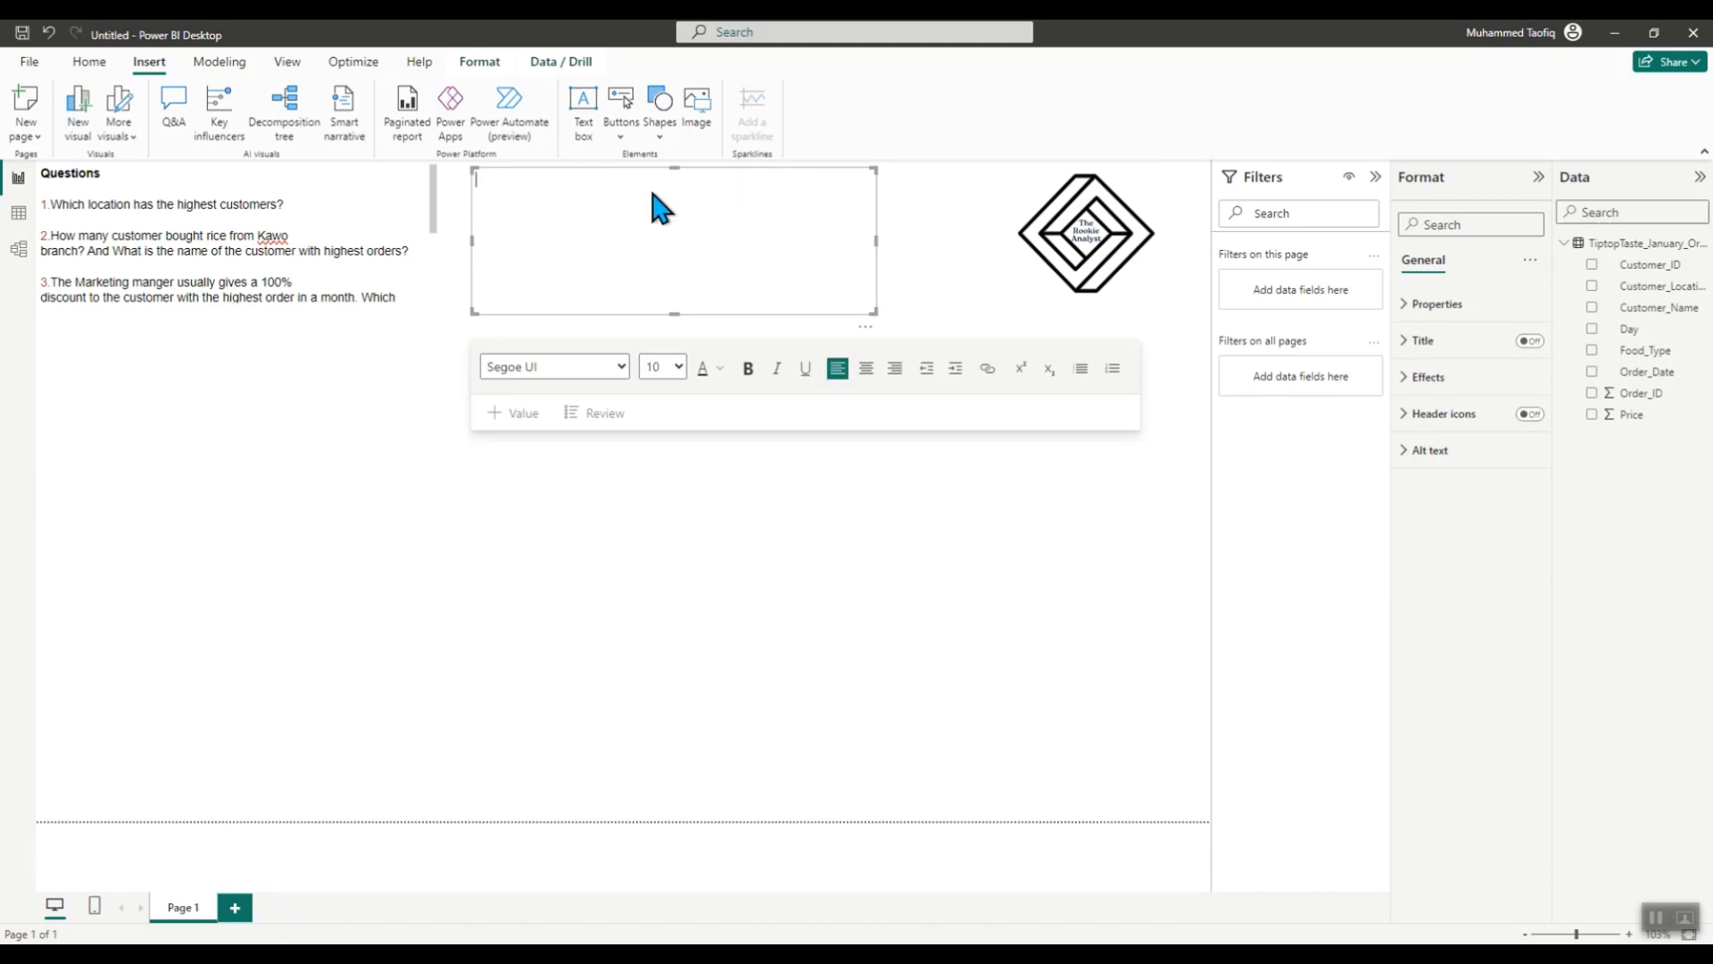
type("MY INAUGURAL REPORT FOR THEROOKIEANALYST 2023 POWER BI FOR BUSINESS INTELLIGENCE COURSE")
- Try font sizes 24 and 12 on the whole report title and settle on 16
left_click_drag(655, 191, 474, 173)
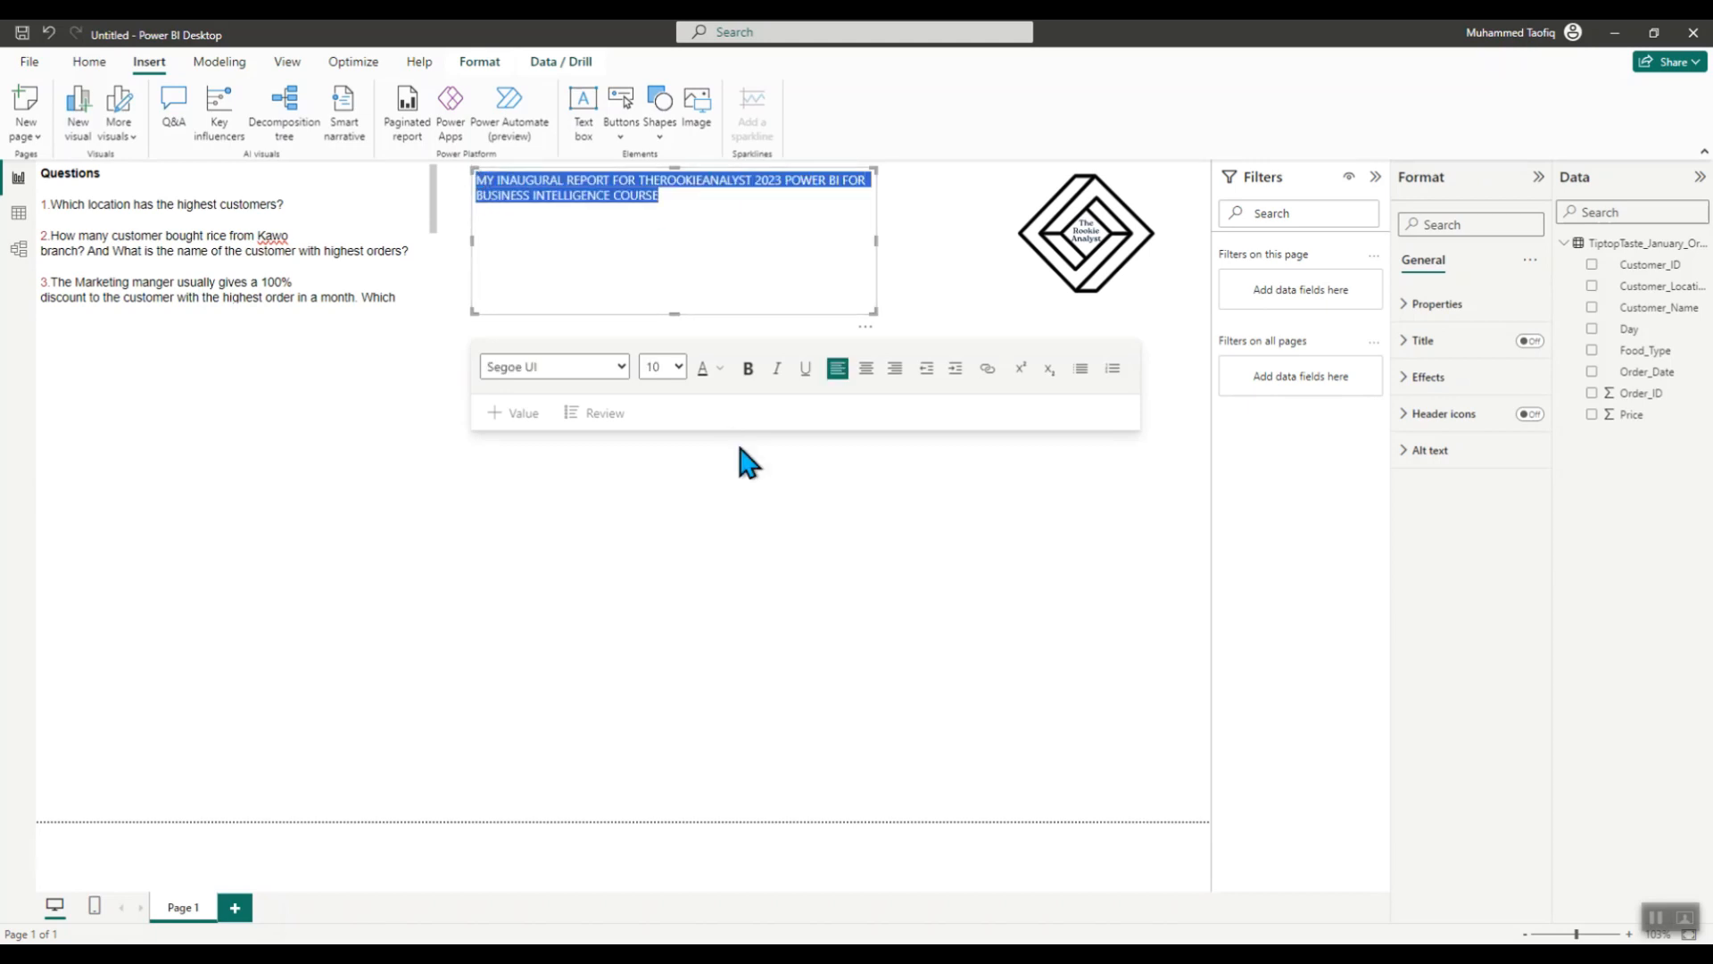
left_click(674, 378)
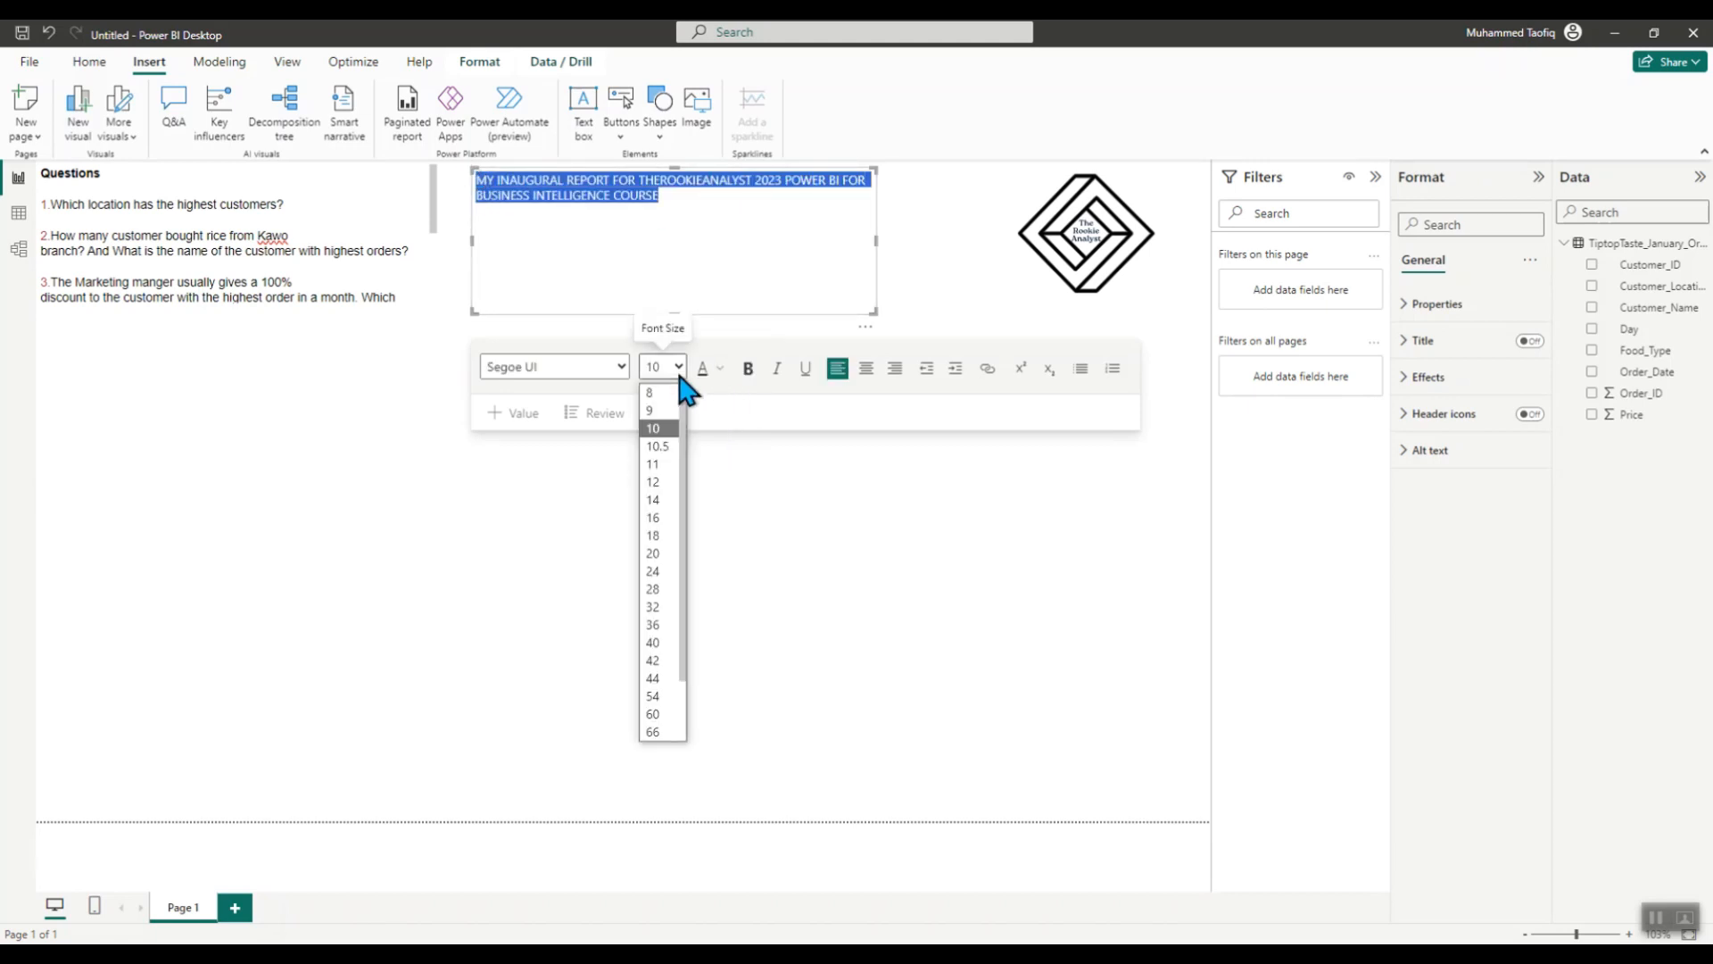
left_click(659, 554)
left_click(677, 371)
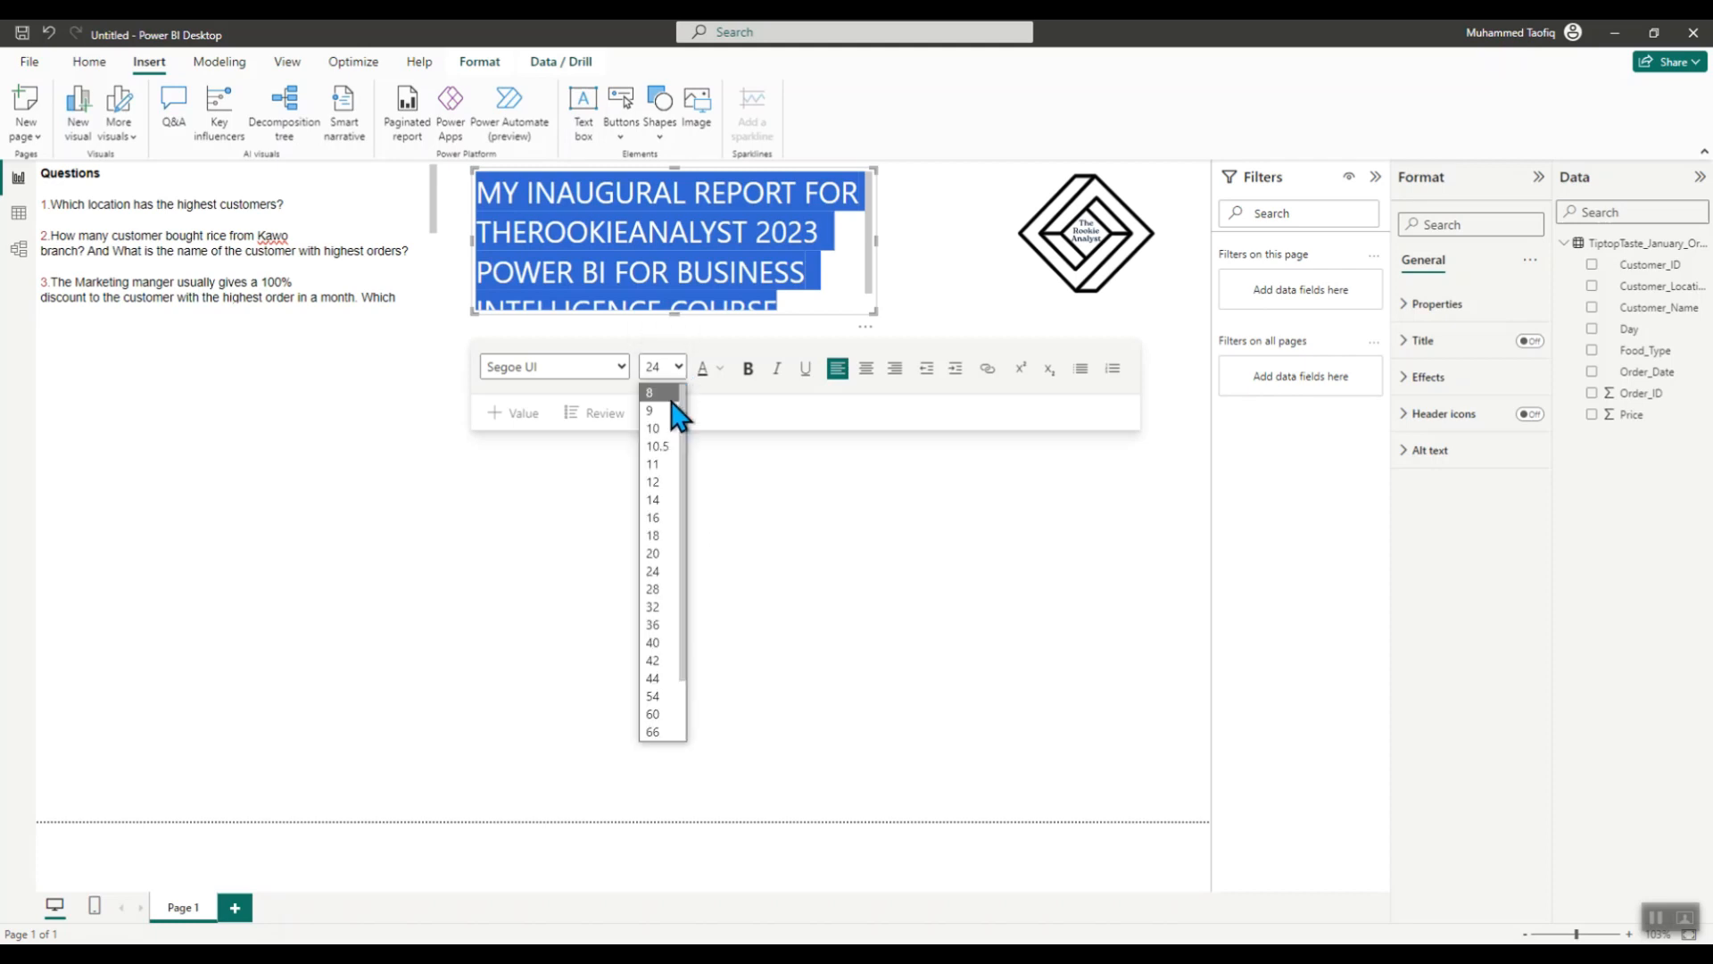
left_click(661, 499)
left_click(683, 377)
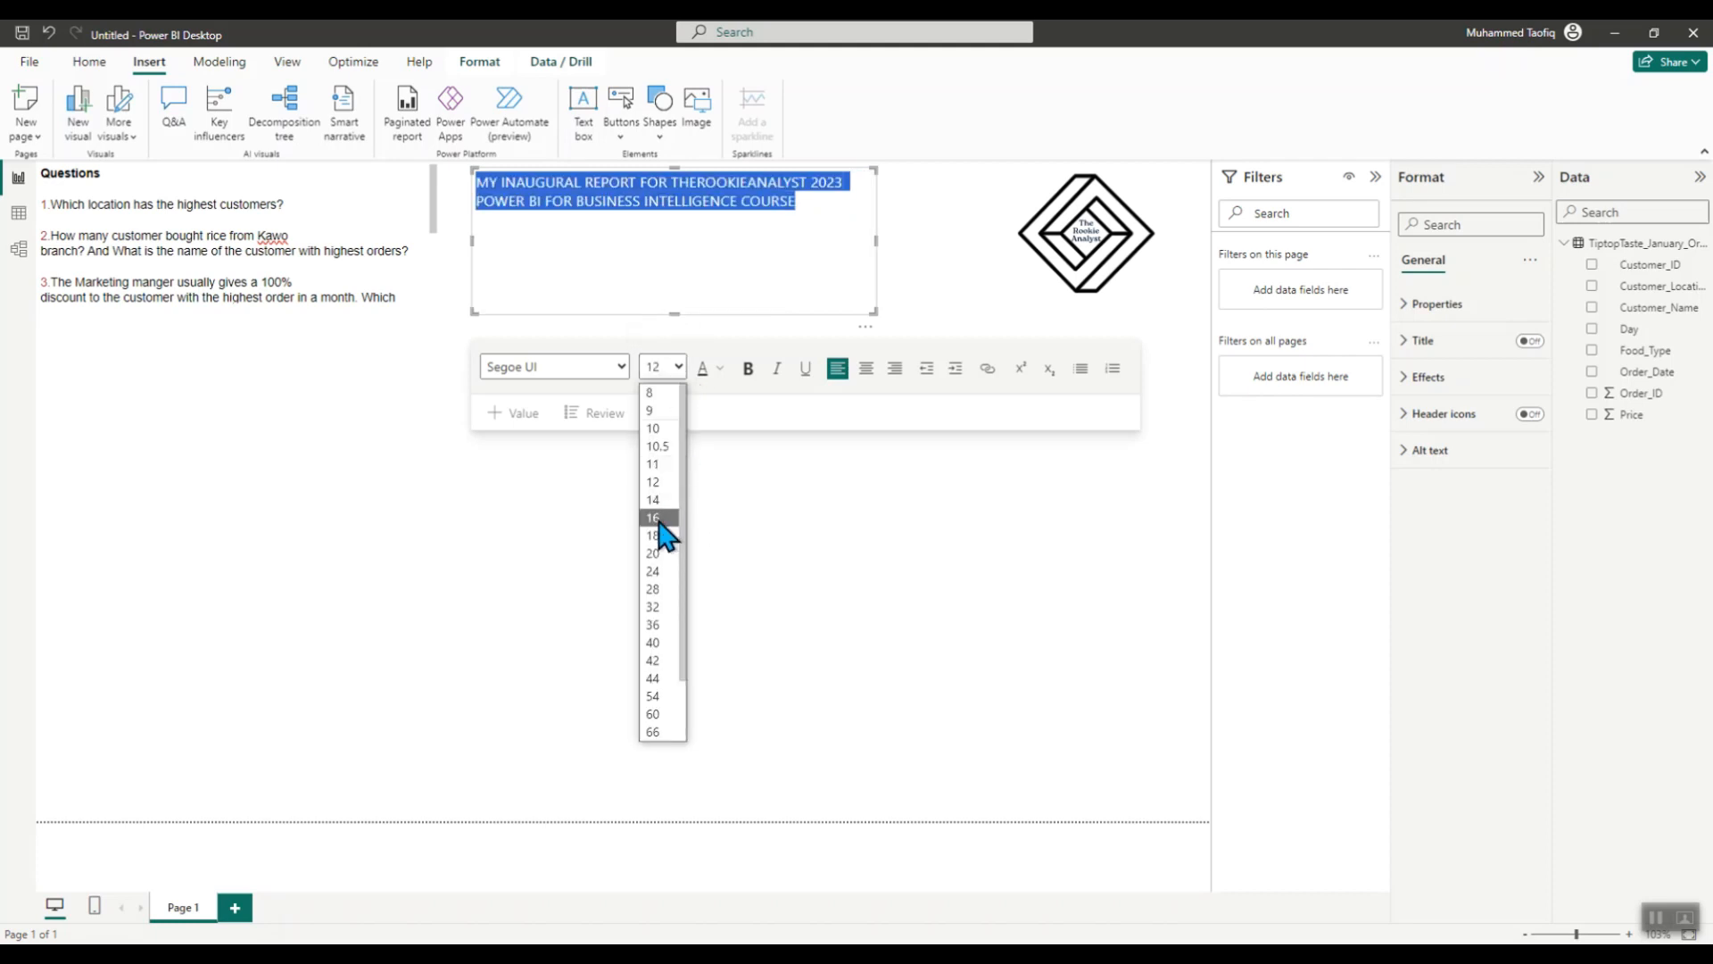
left_click(664, 523)
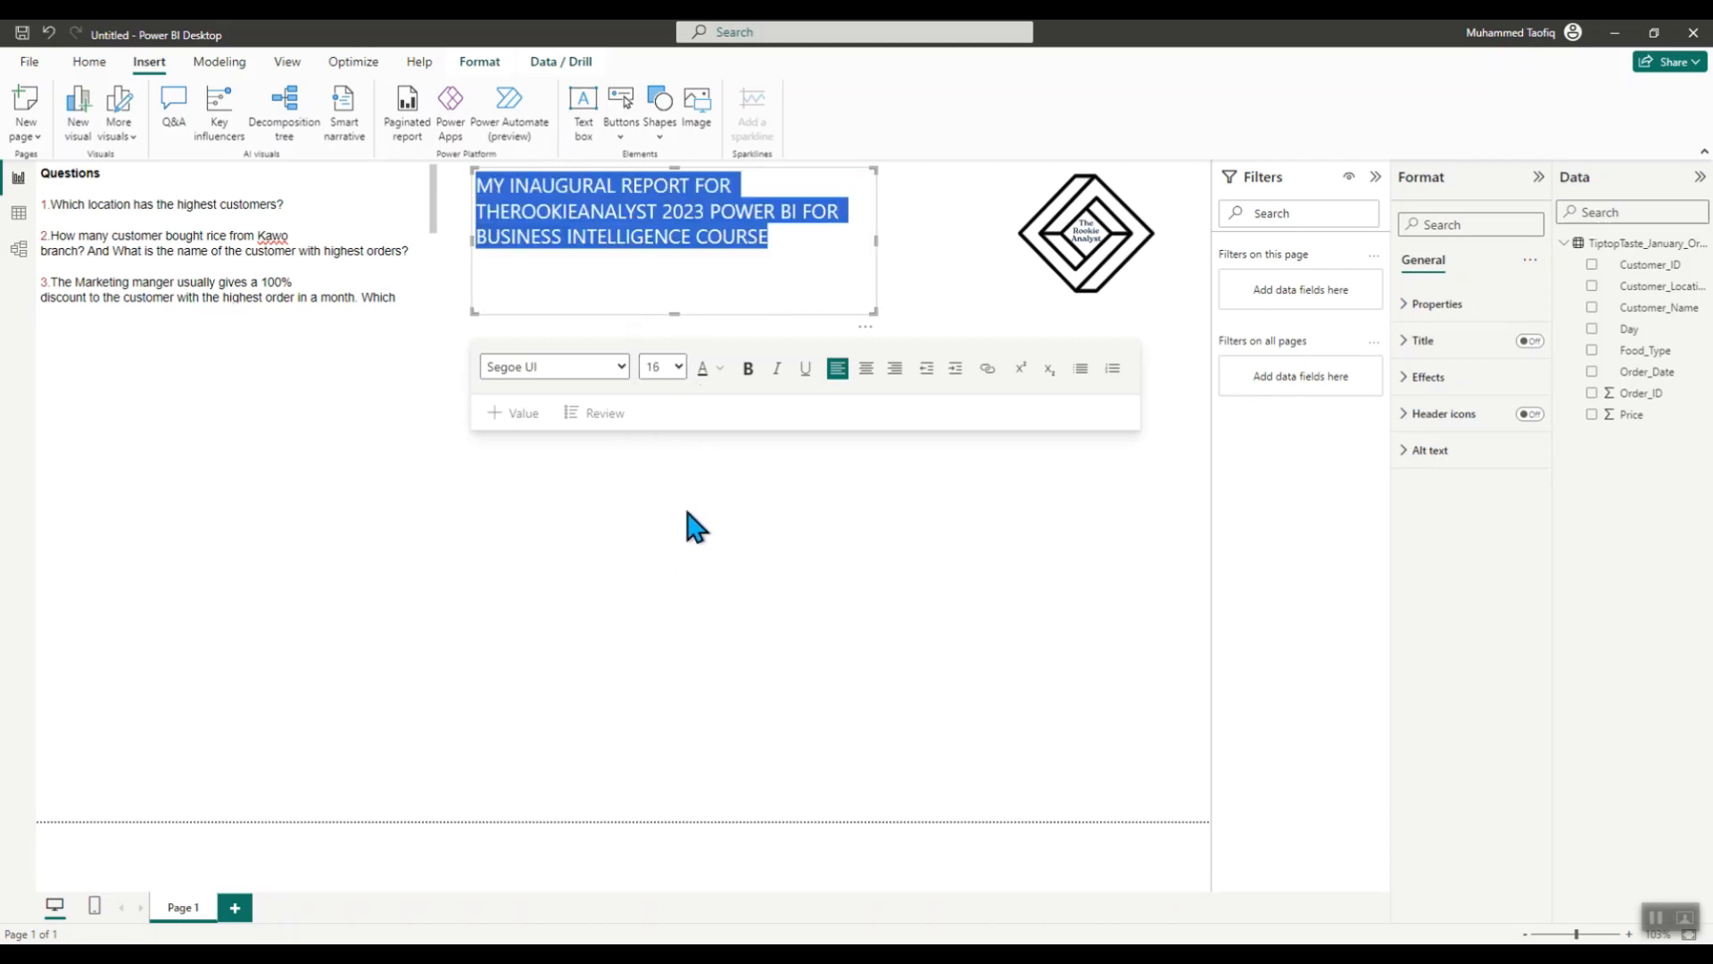
- Make the report title bold and colour it with the light blue theme colour
left_click(748, 368)
left_click(721, 390)
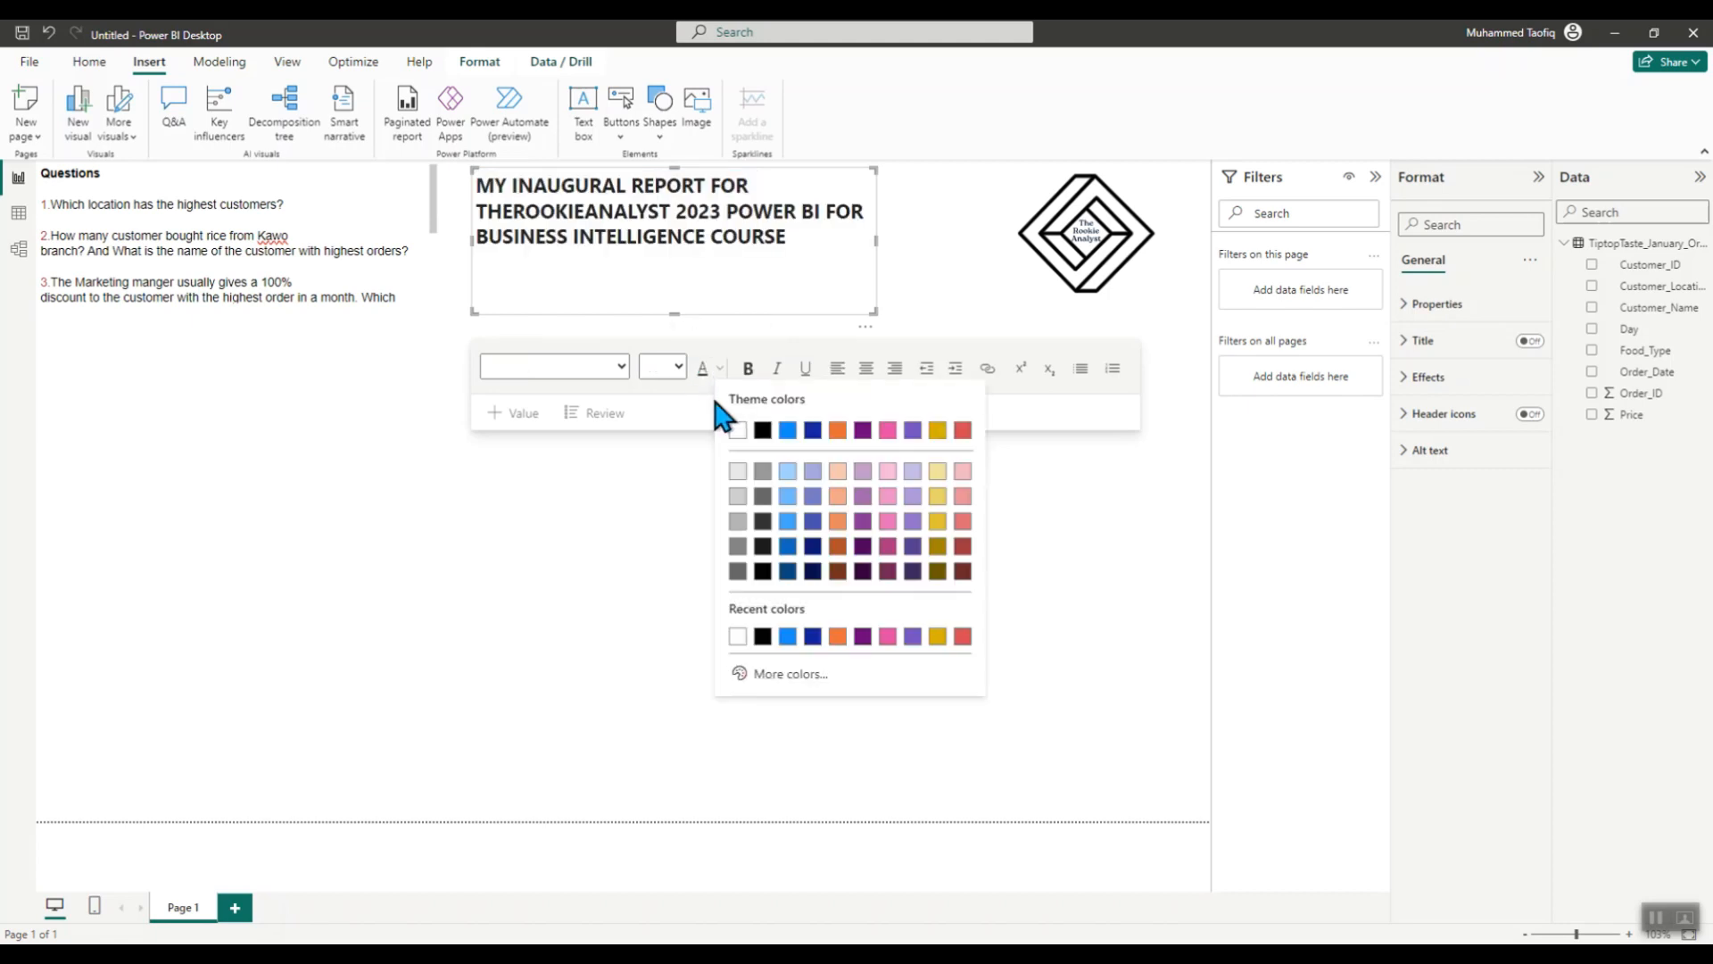
left_click(795, 449)
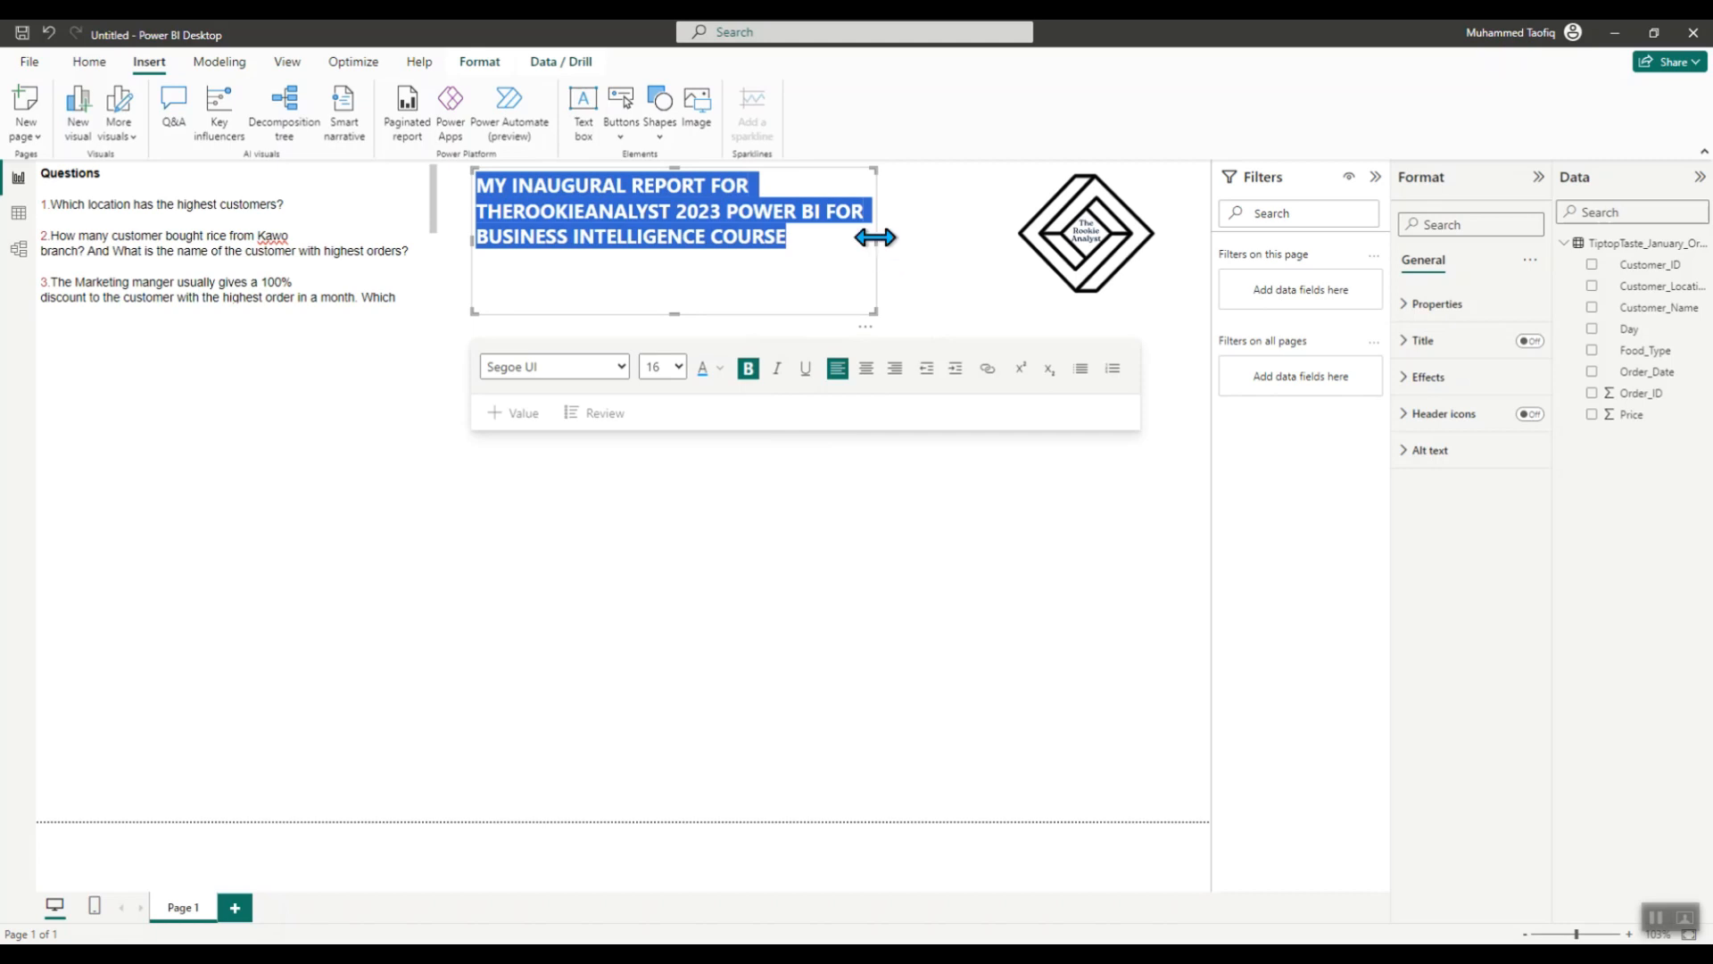
- Widen the title text box toward the logo by about a quarter and centre its text after trying right and left alignment
left_click_drag(875, 237, 983, 254)
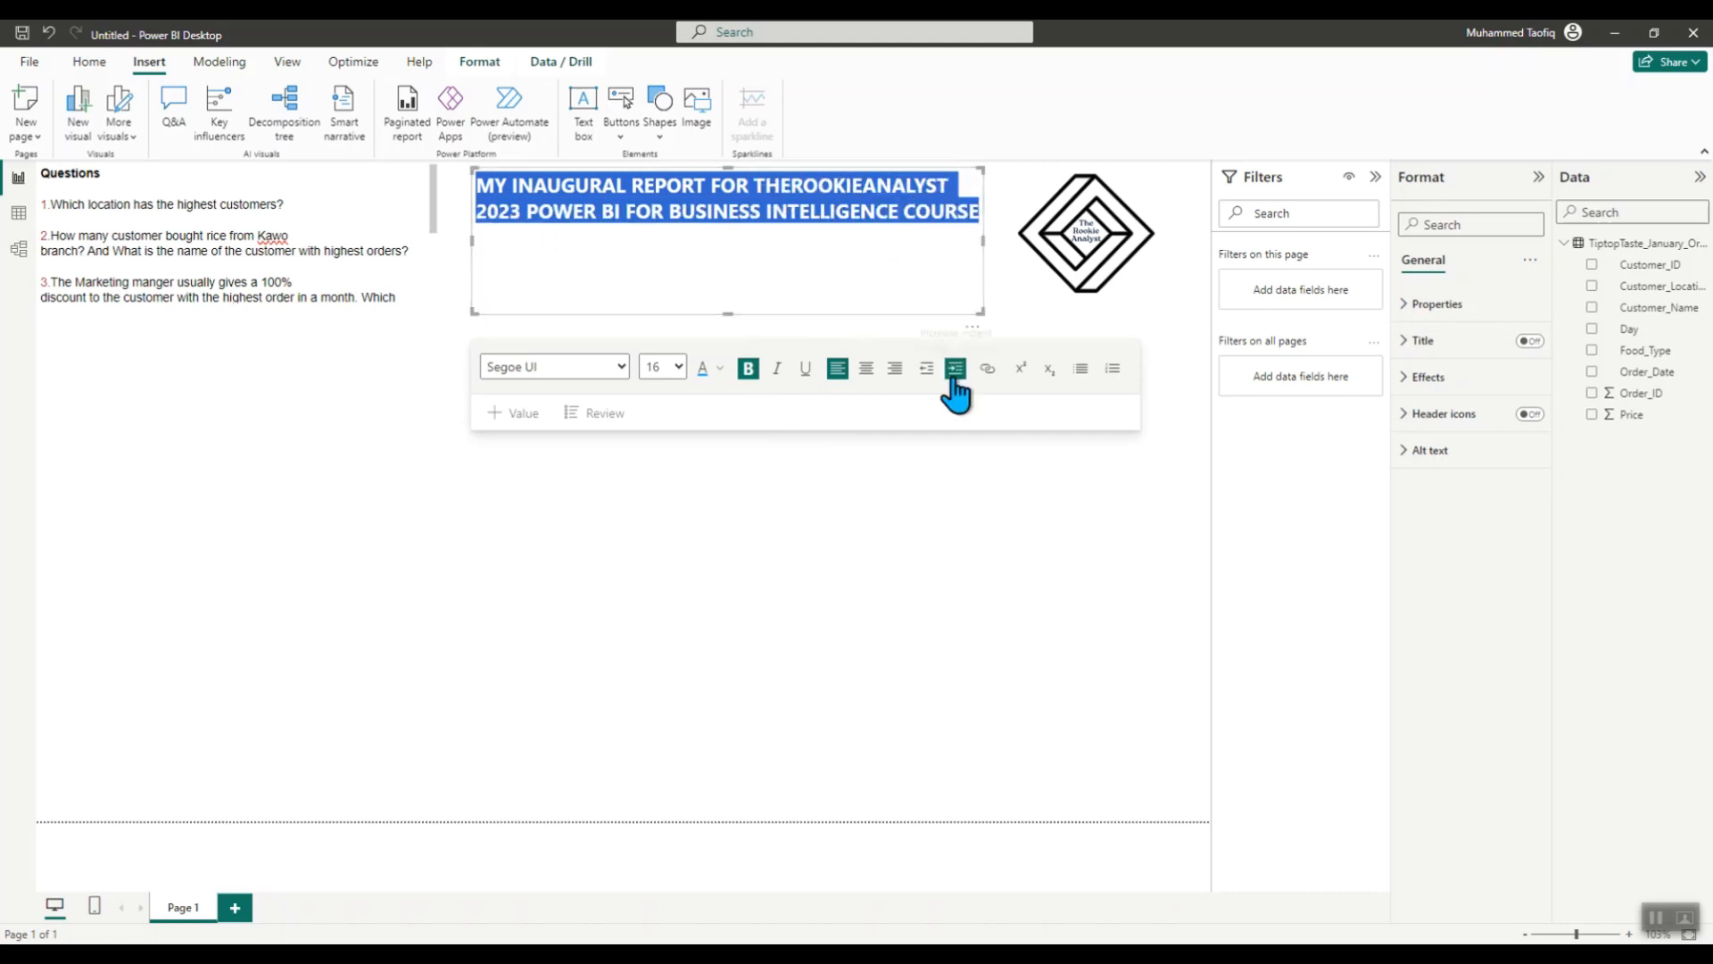
left_click(867, 369)
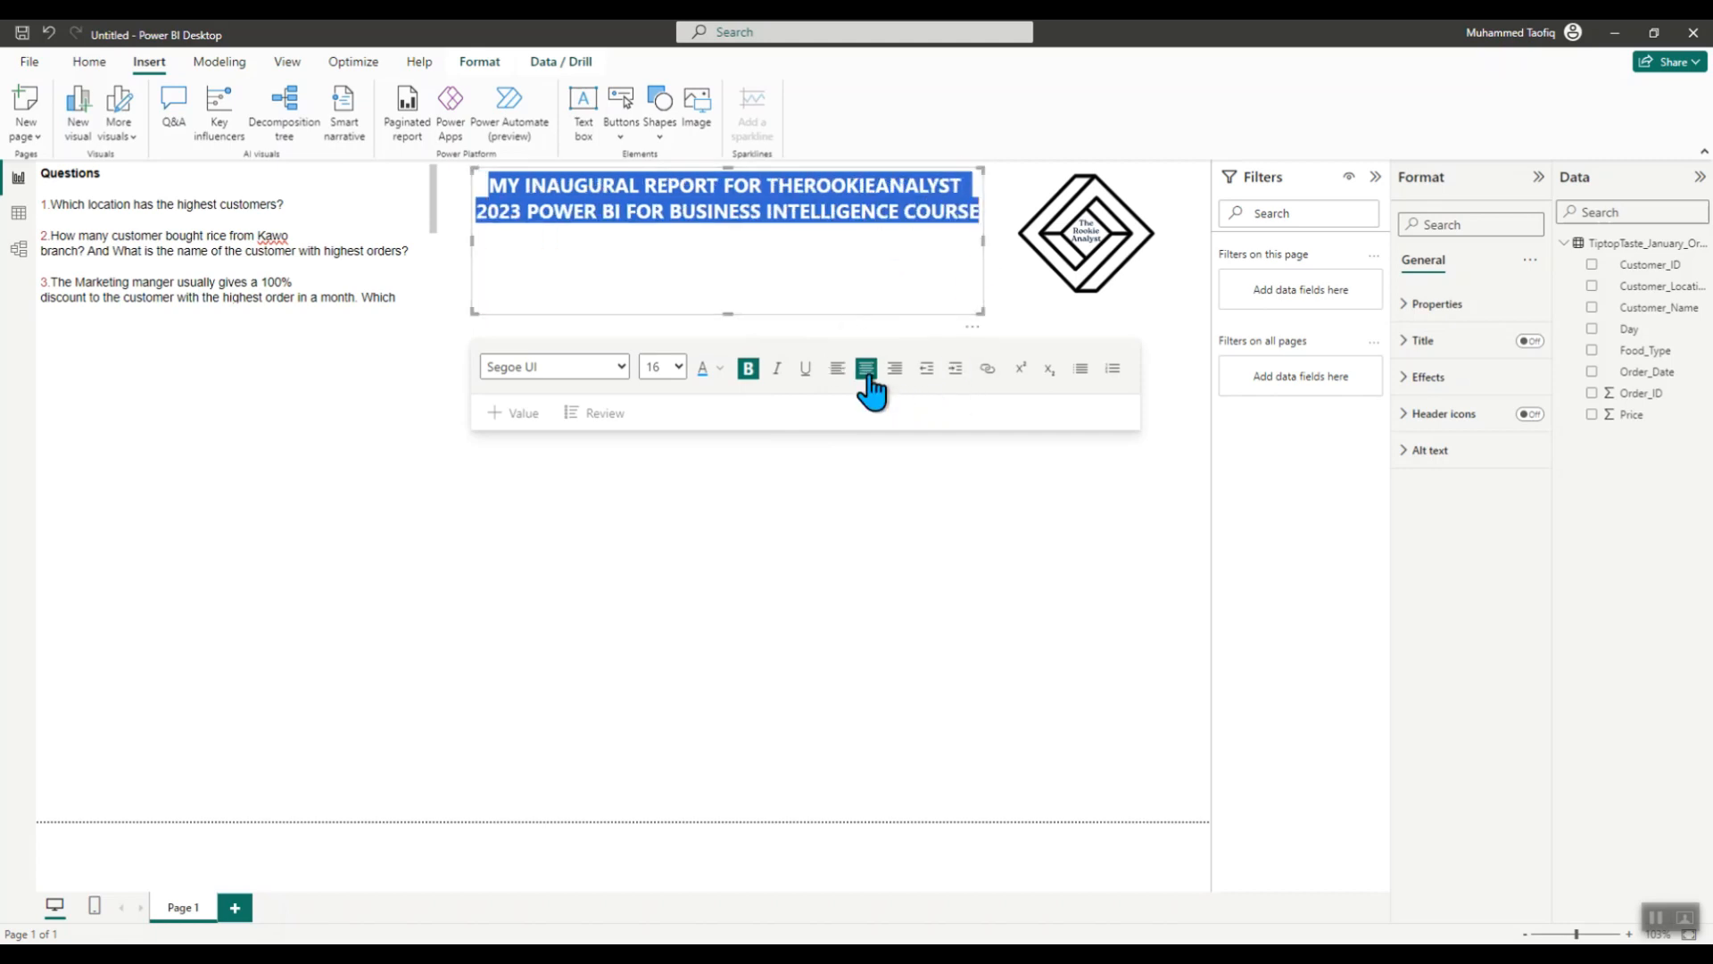
left_click(894, 371)
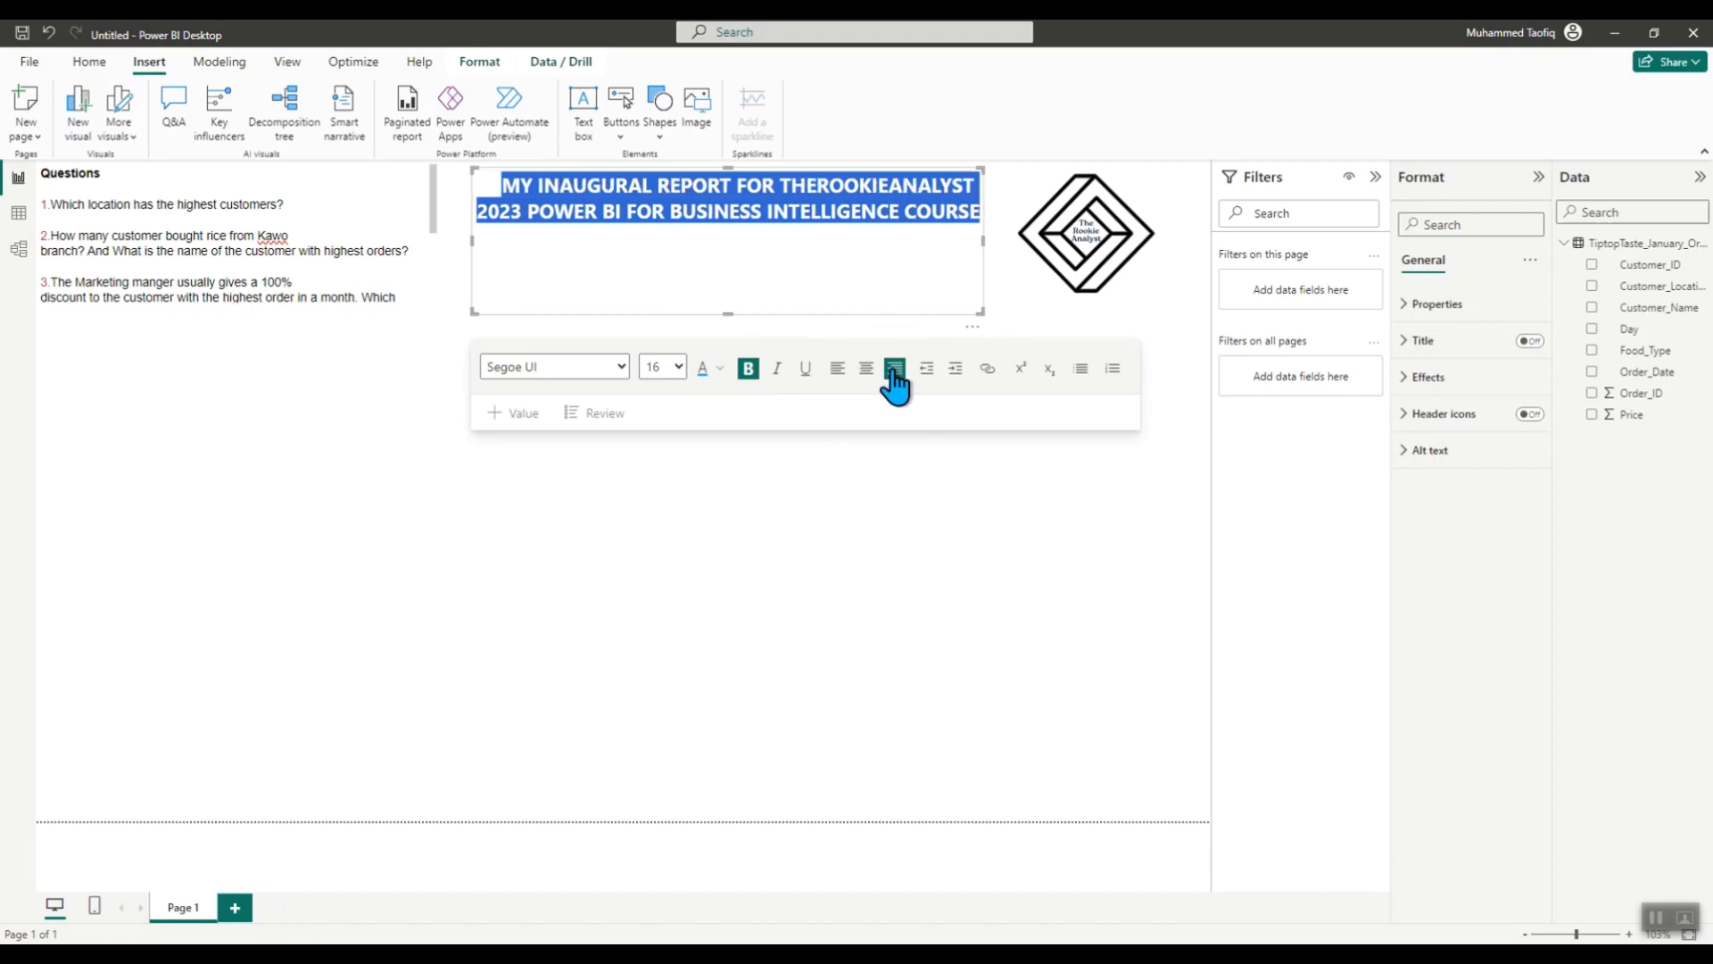
left_click(837, 374)
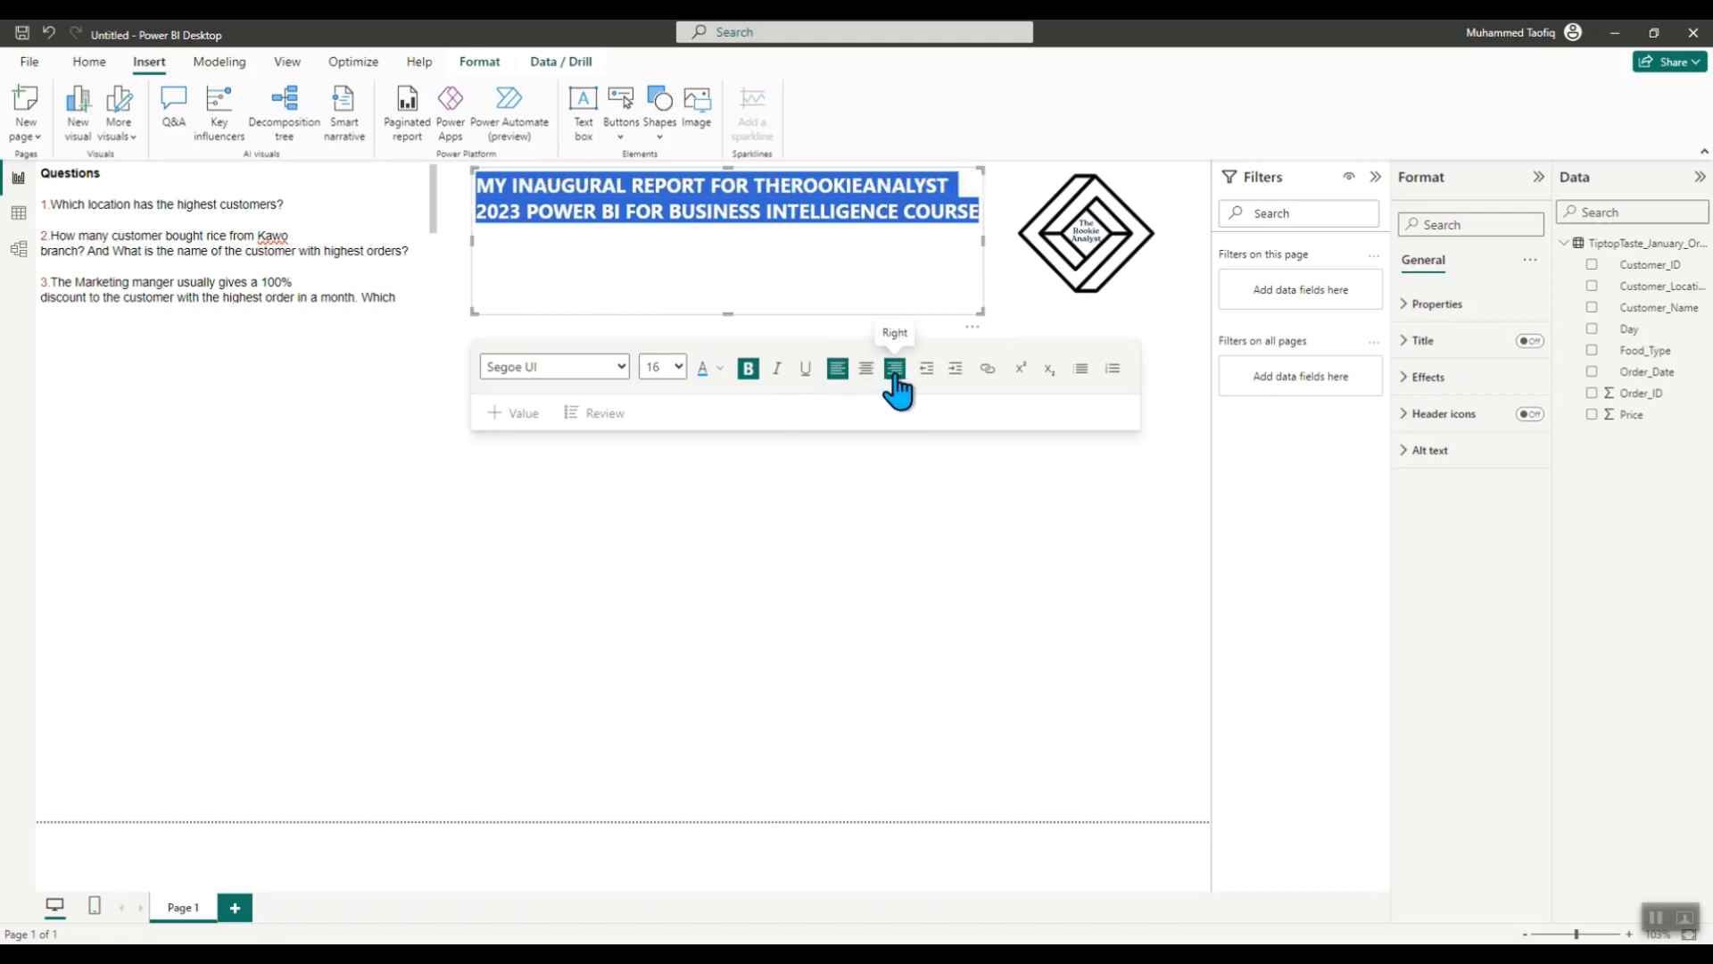
left_click(895, 373)
left_click(871, 379)
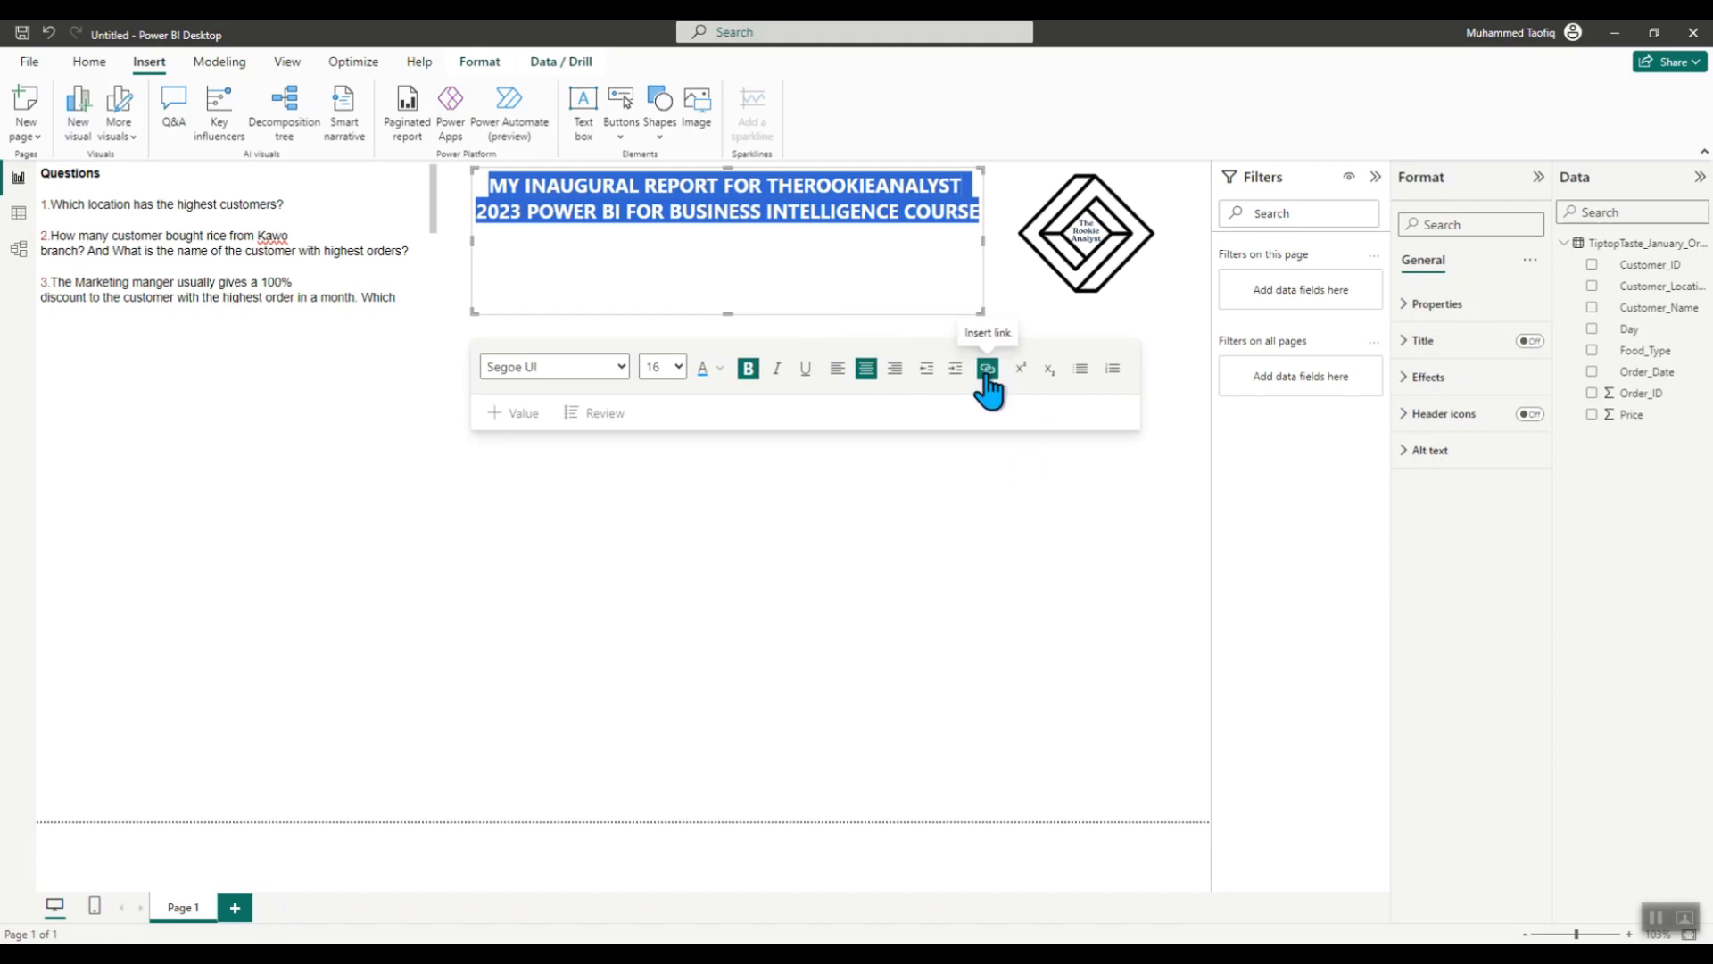
left_click(853, 275)
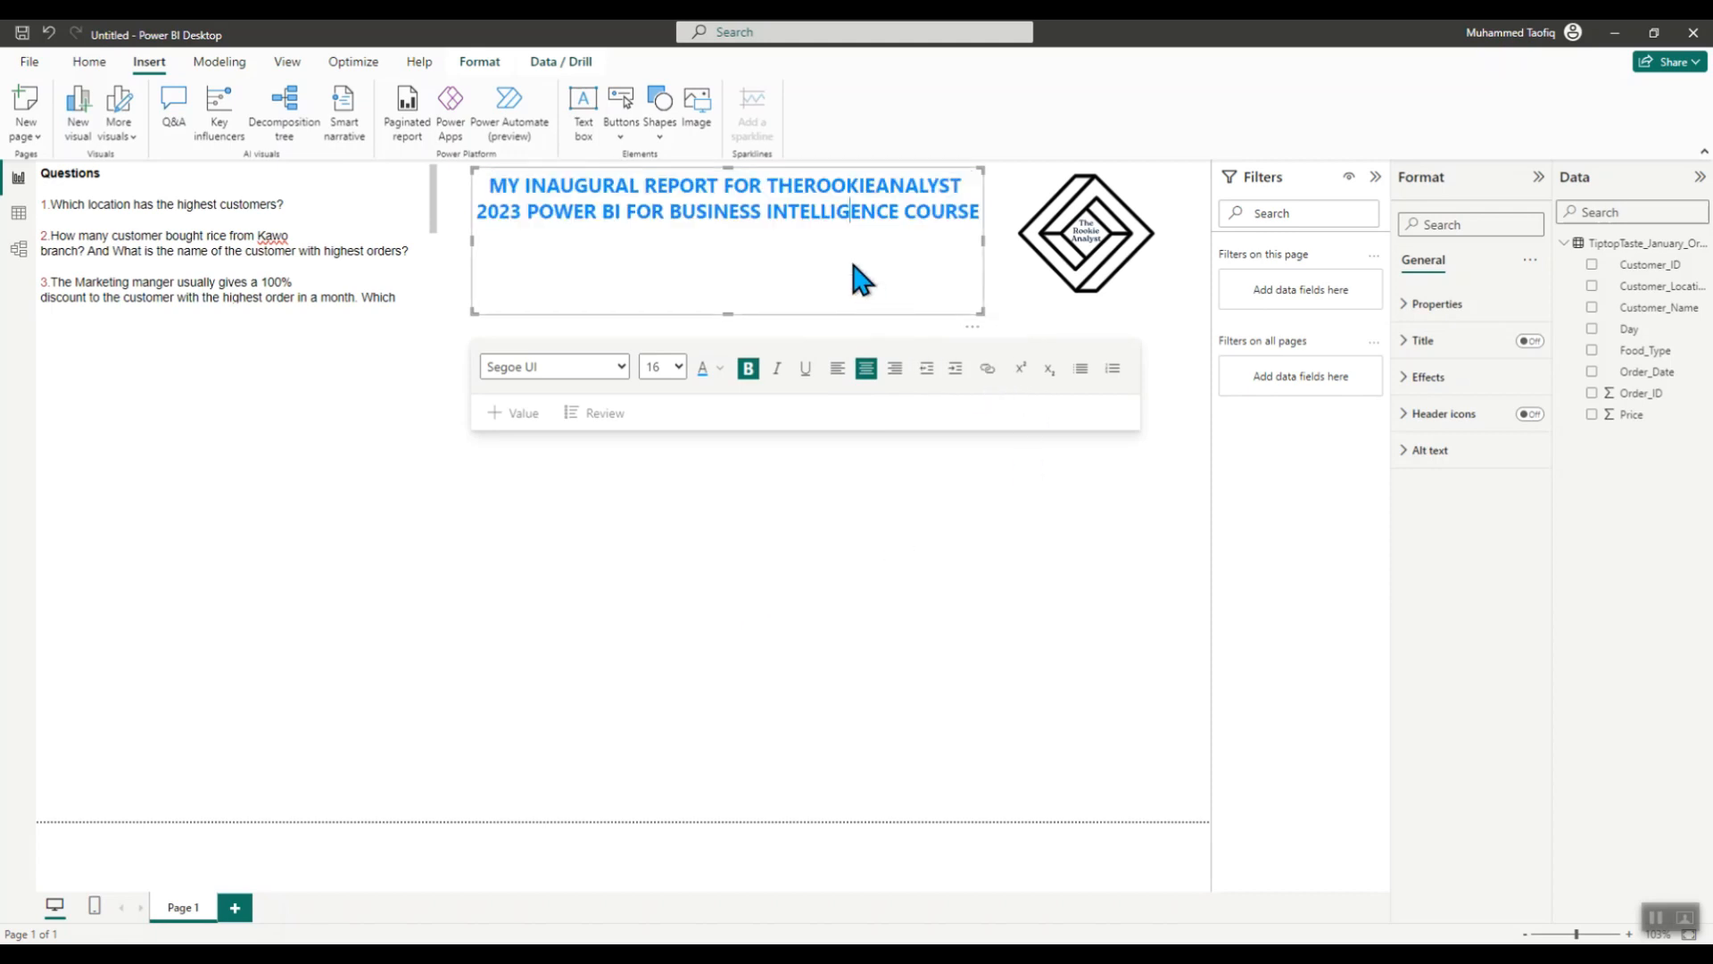
left_click(976, 211)
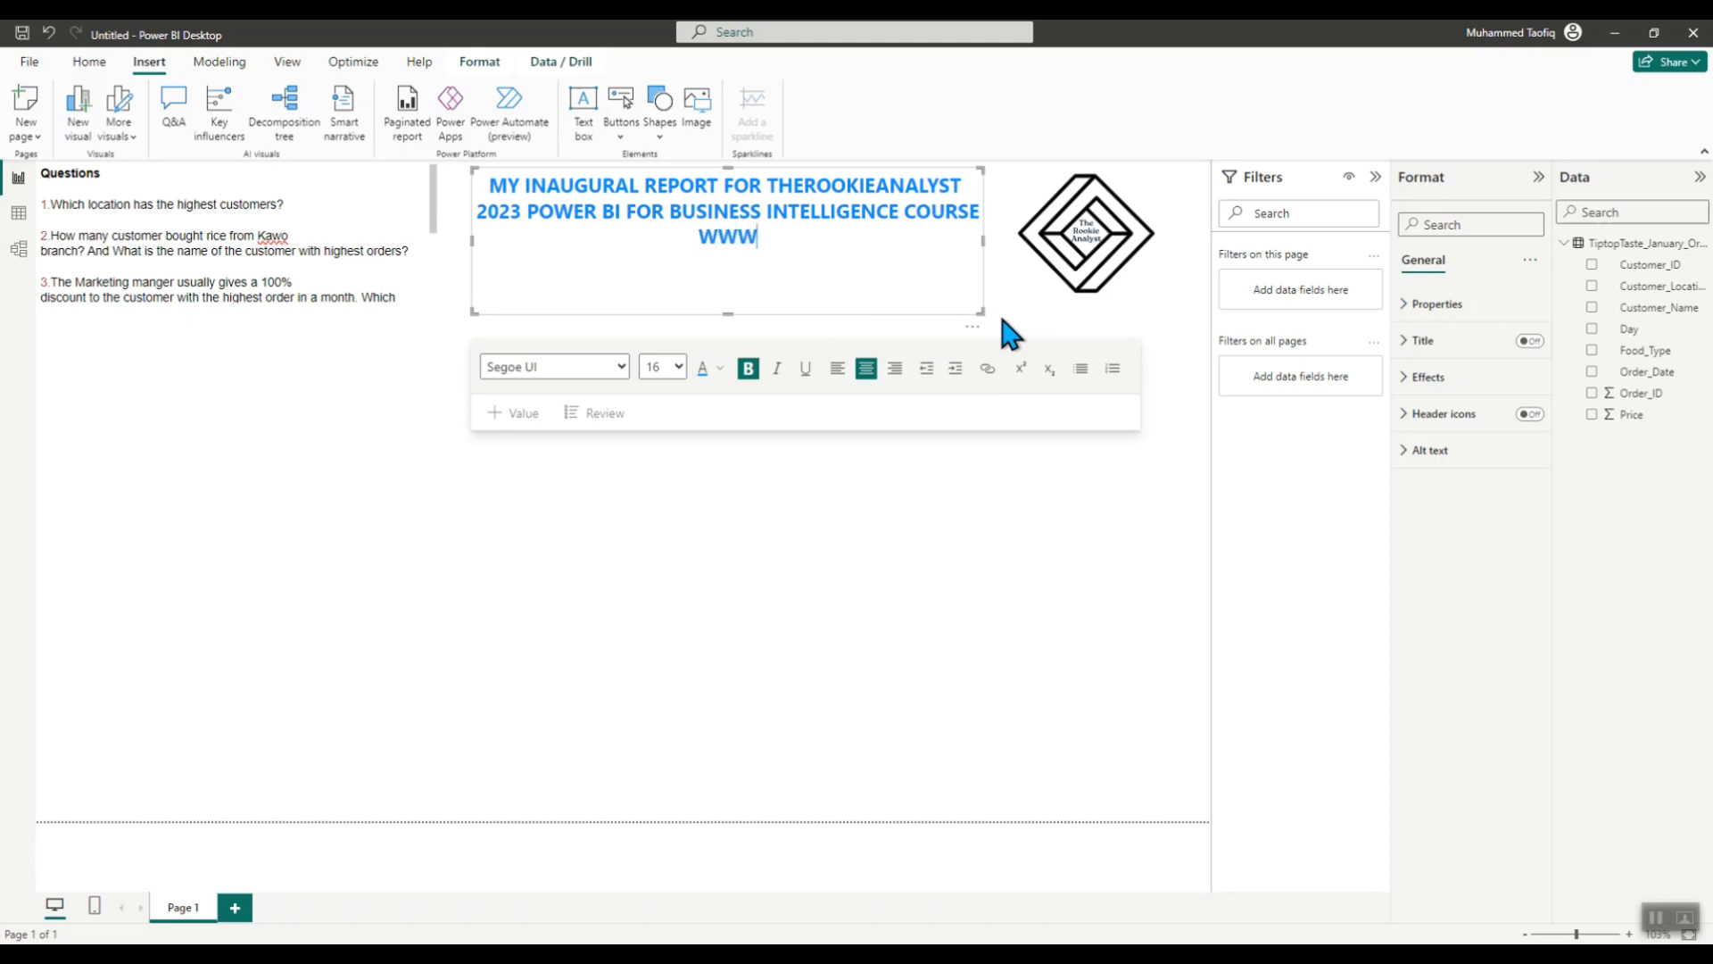
type("WWW.THERROKIEANALYST")
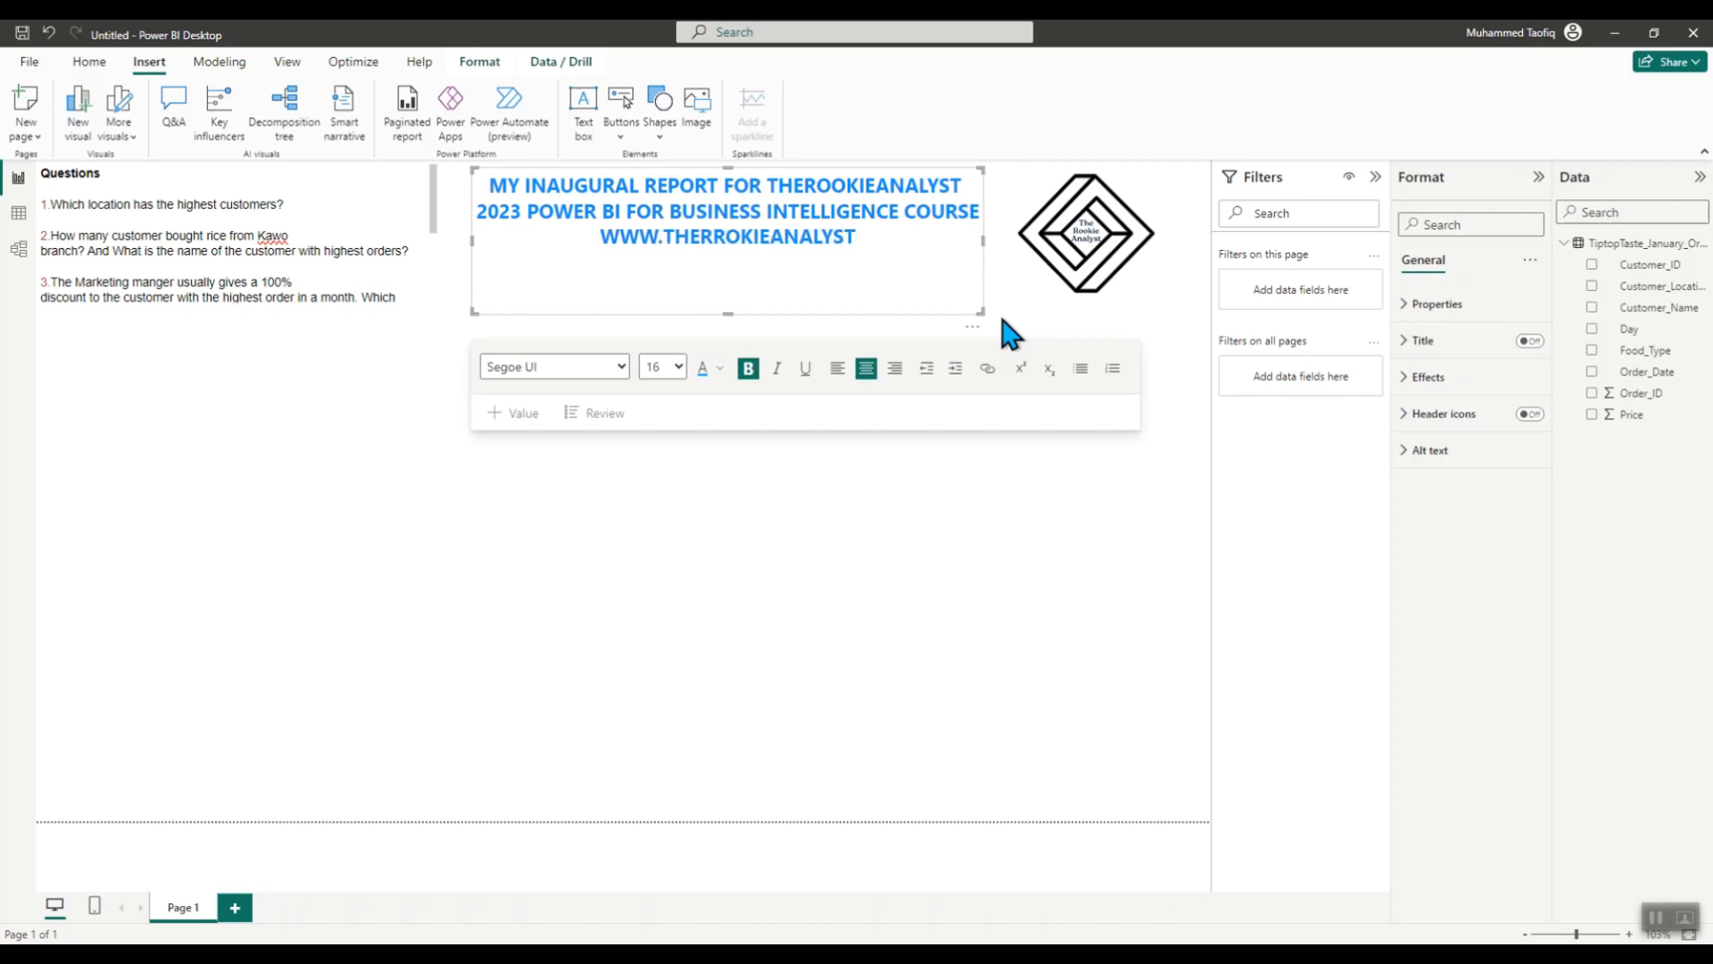
type(".COM")
- Try to turn the web address line under the report title into a hyperlink
left_click_drag(573, 236, 911, 235)
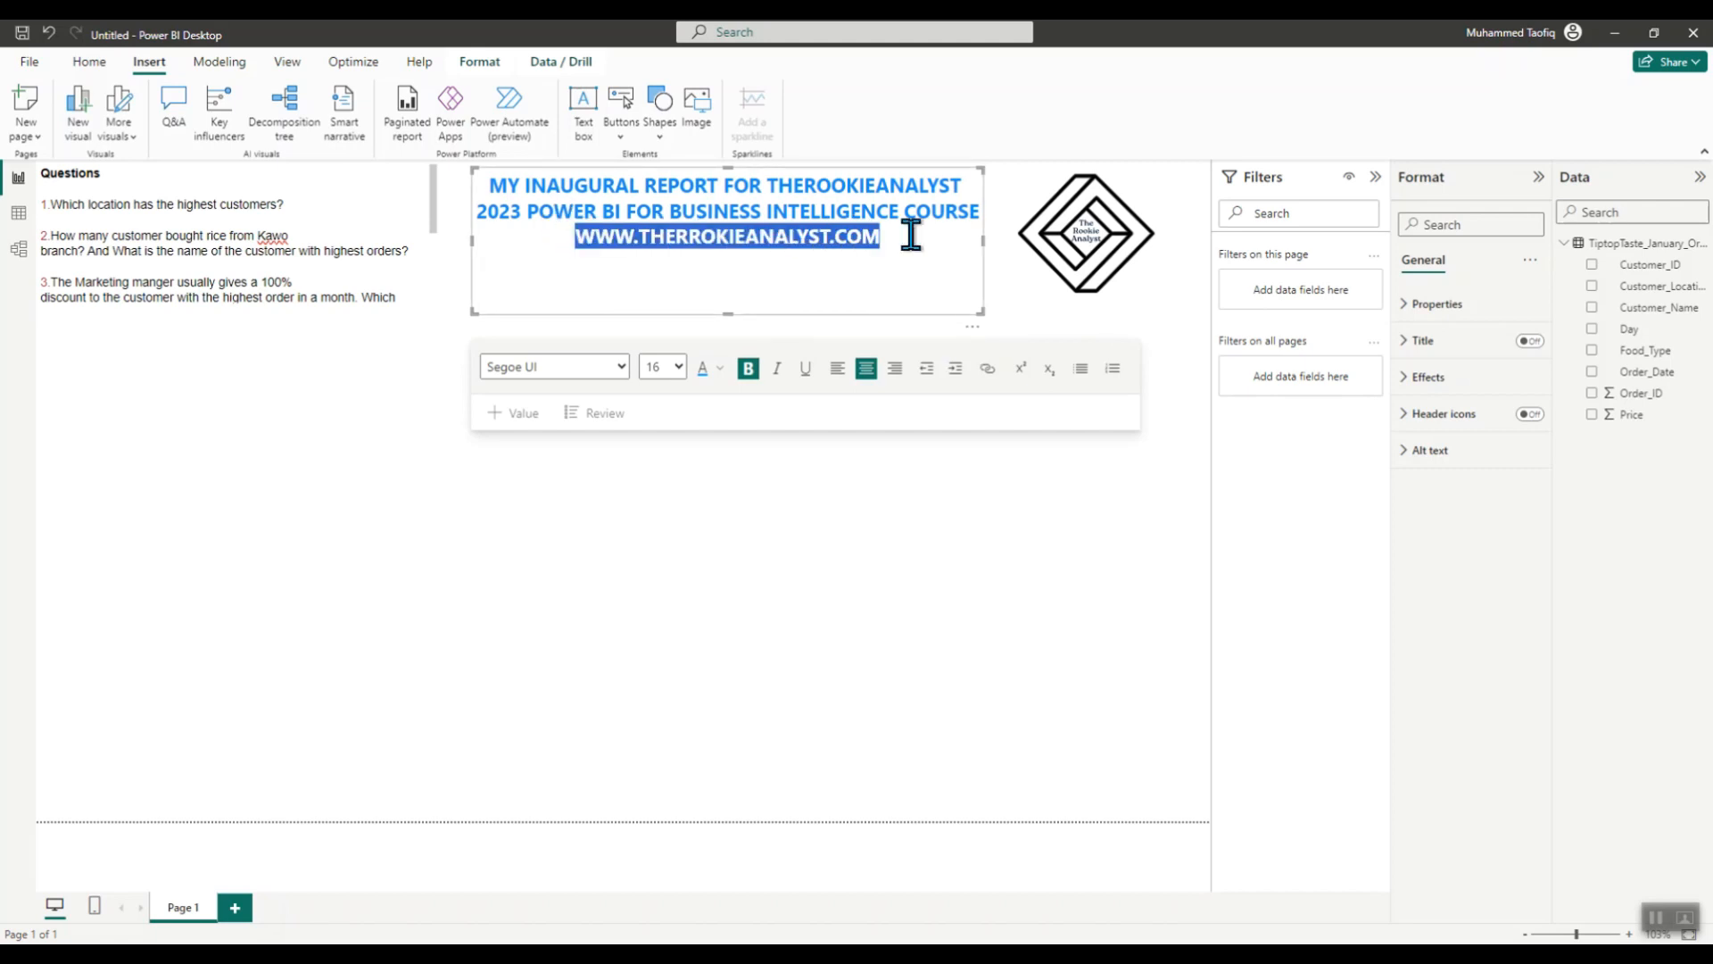
left_click(987, 369)
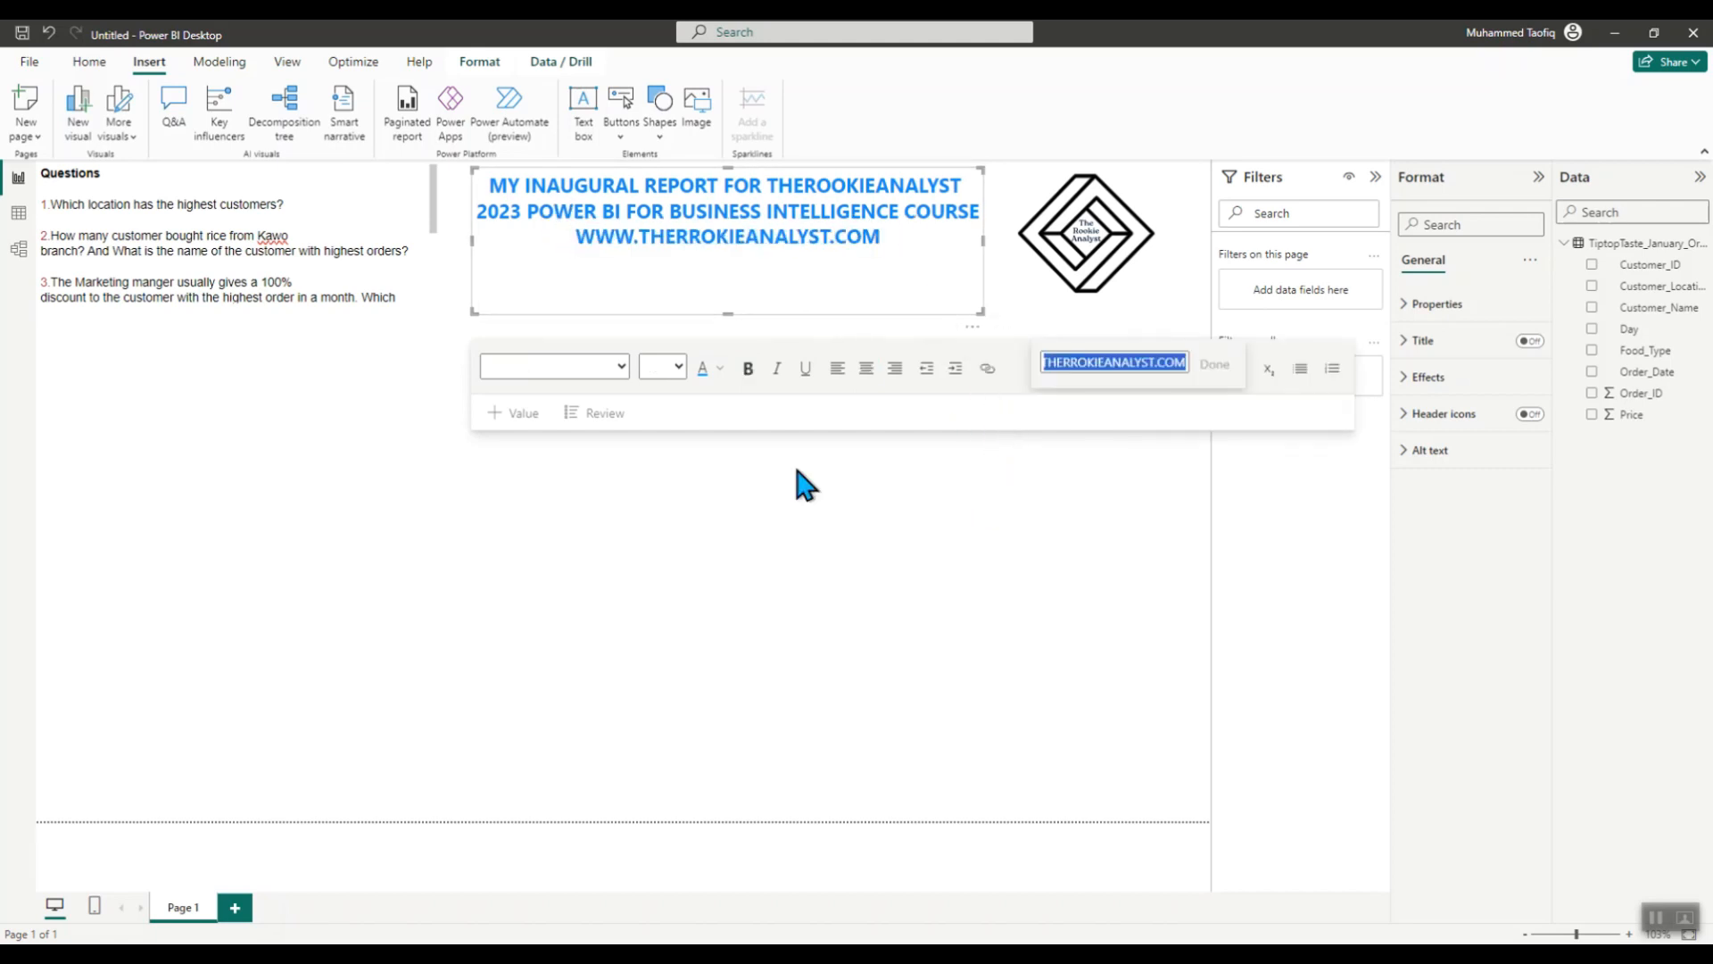
key("Return")
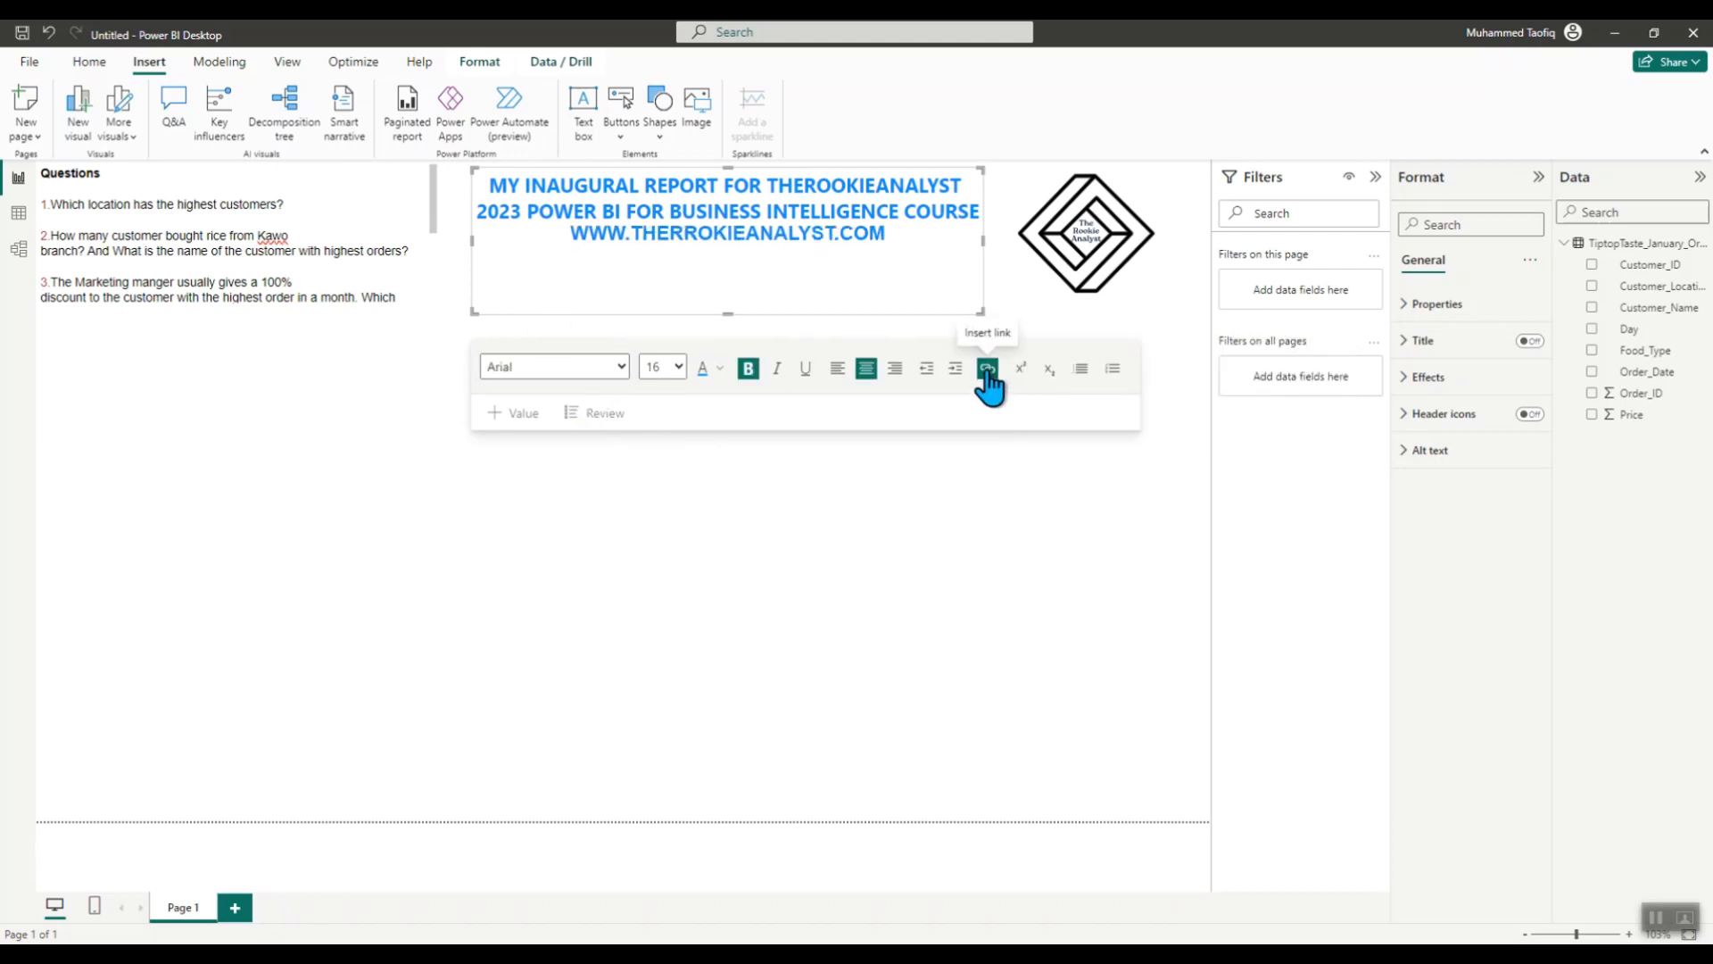
left_click_drag(571, 235, 956, 279)
left_click(987, 368)
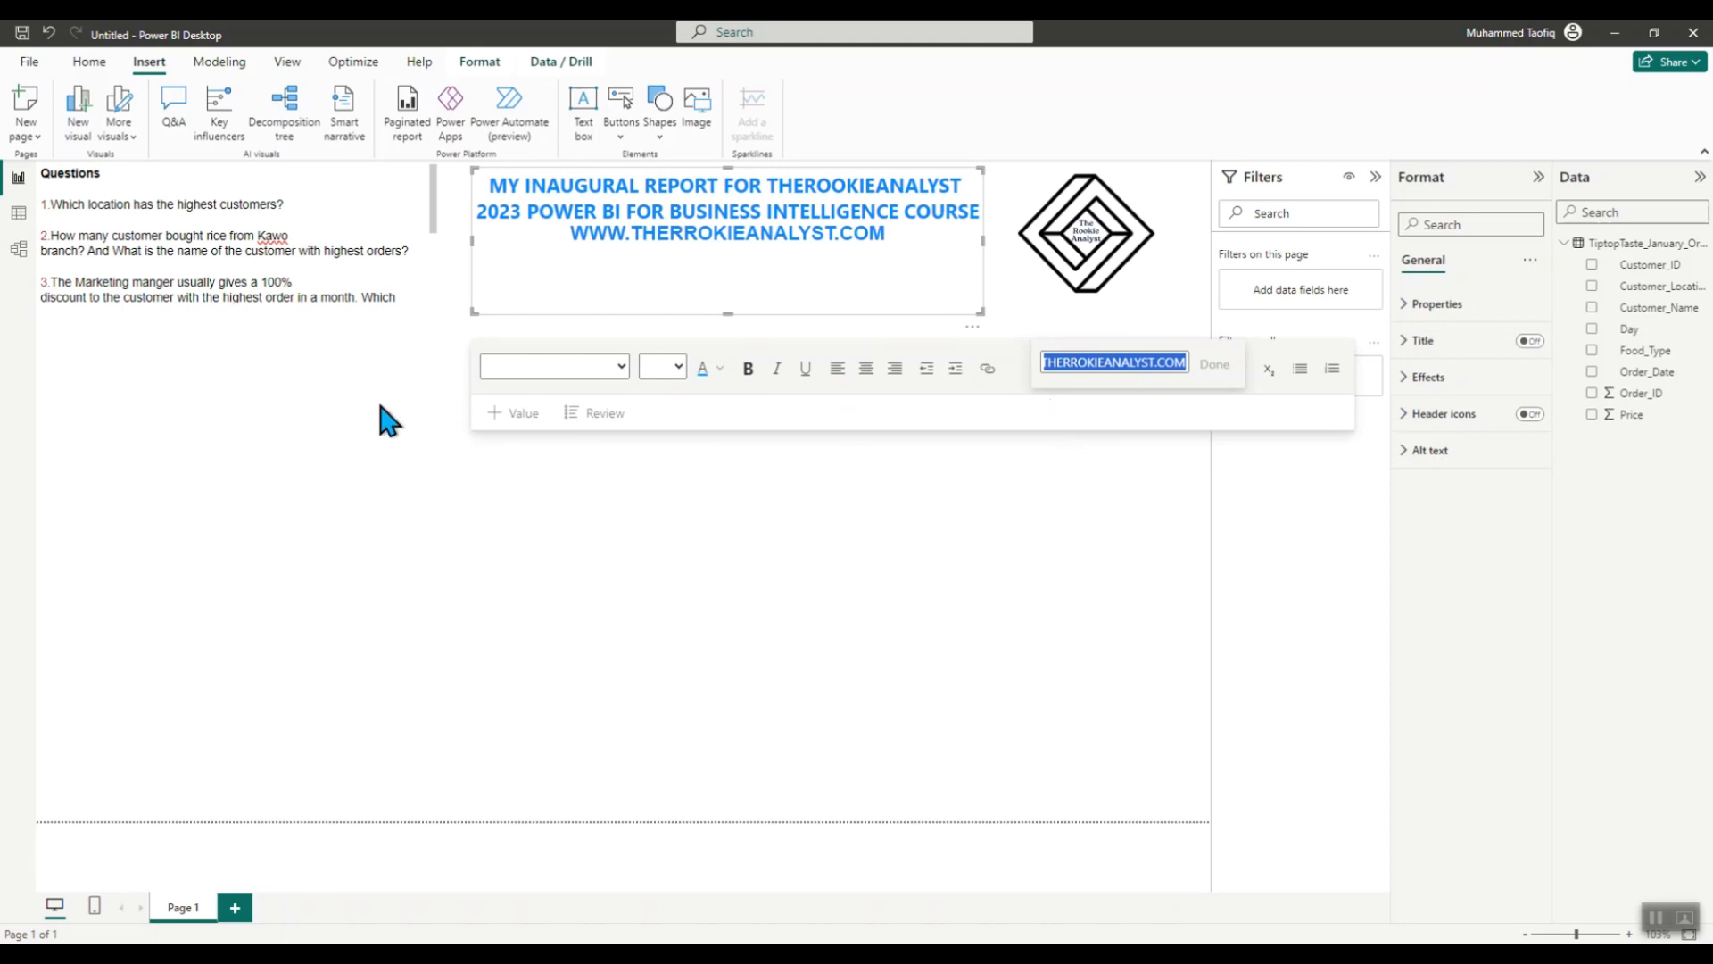
left_click(1216, 365)
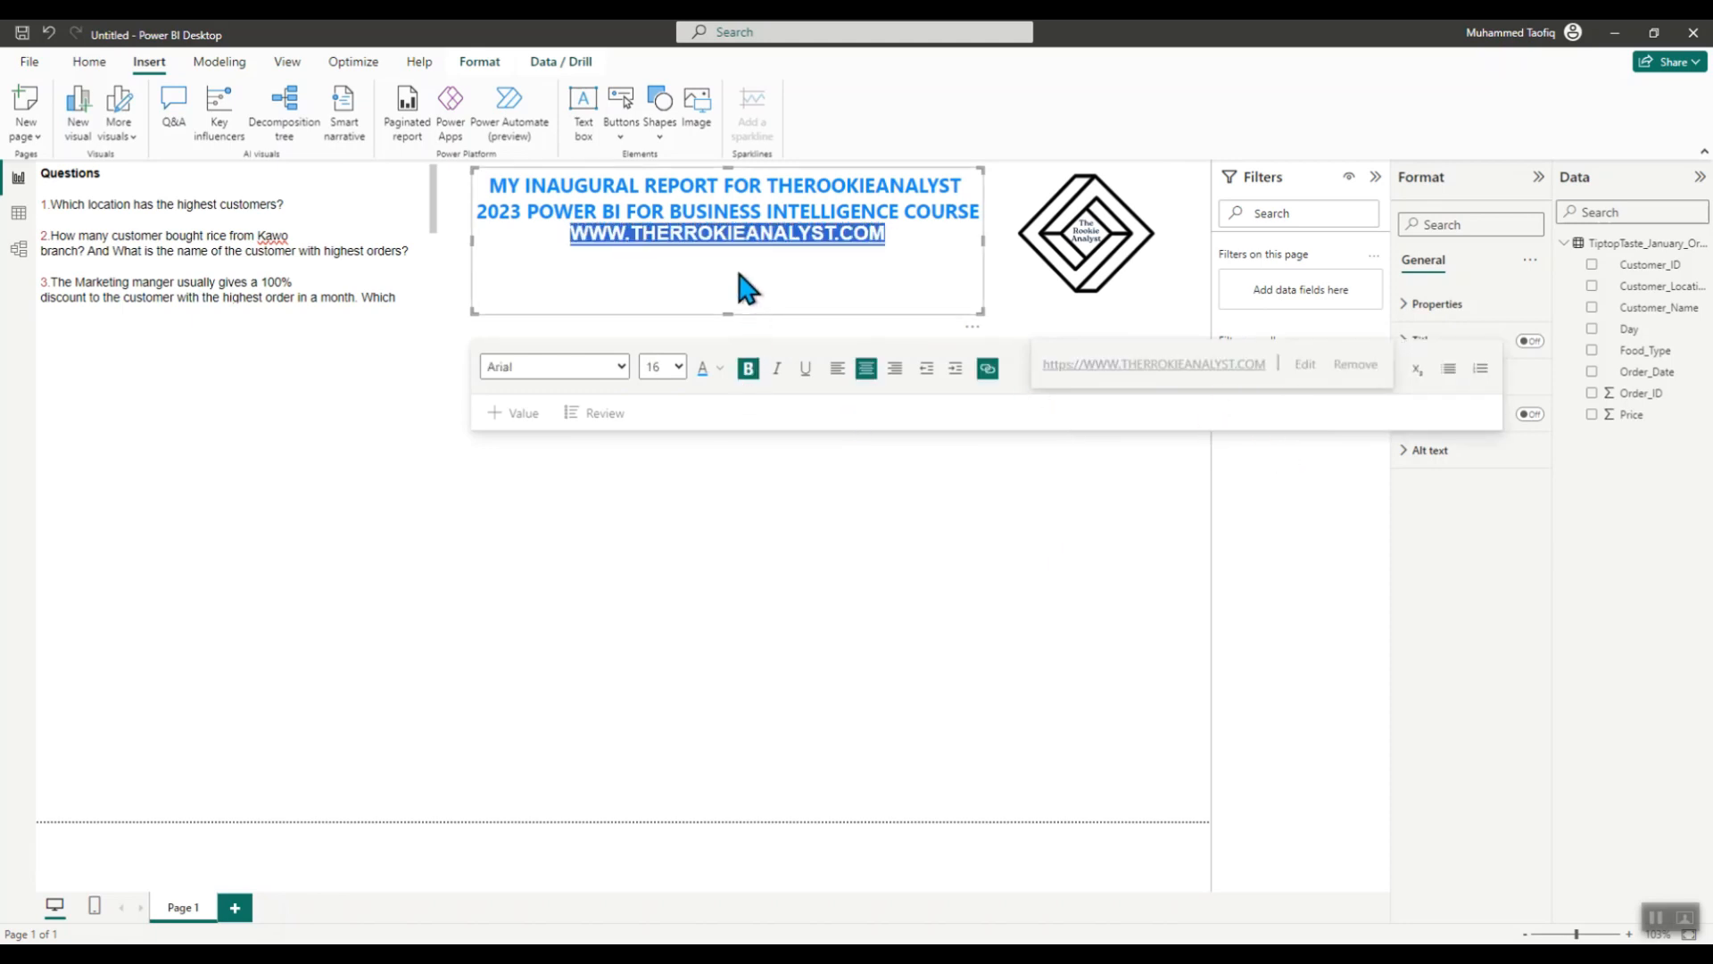
- Recolor all the text in the title text box, including the web address line, to dark blue #12239E
left_click(1104, 600)
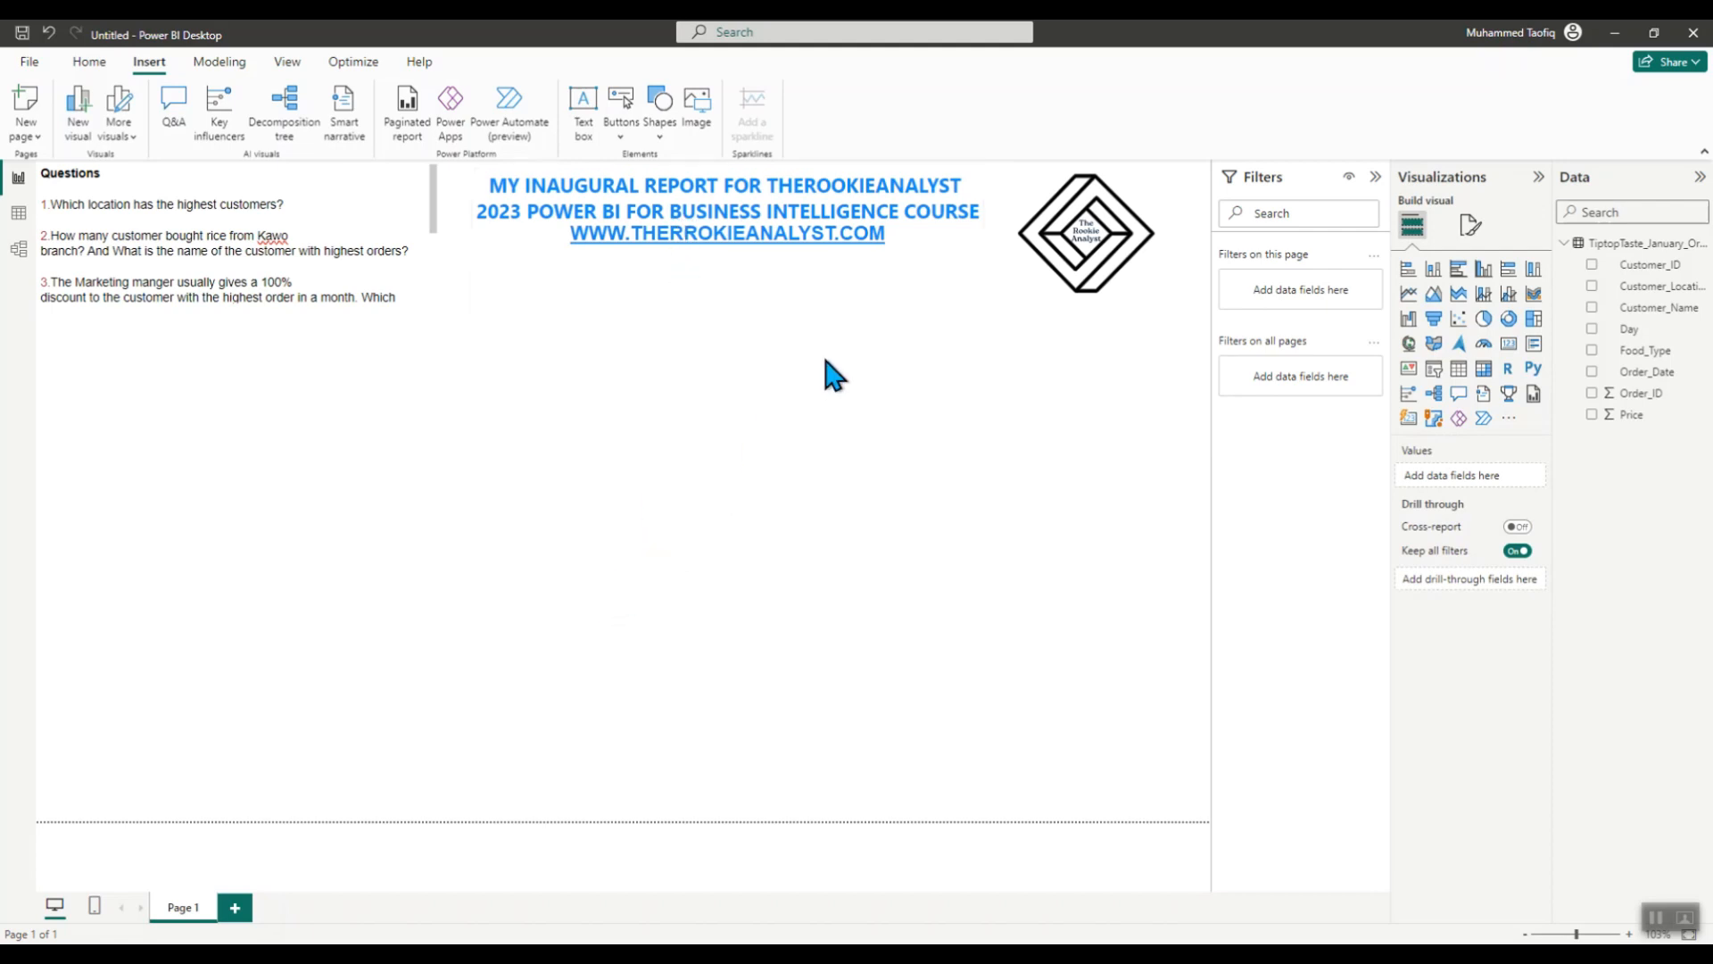
left_click_drag(892, 234, 947, 290)
left_click(692, 525)
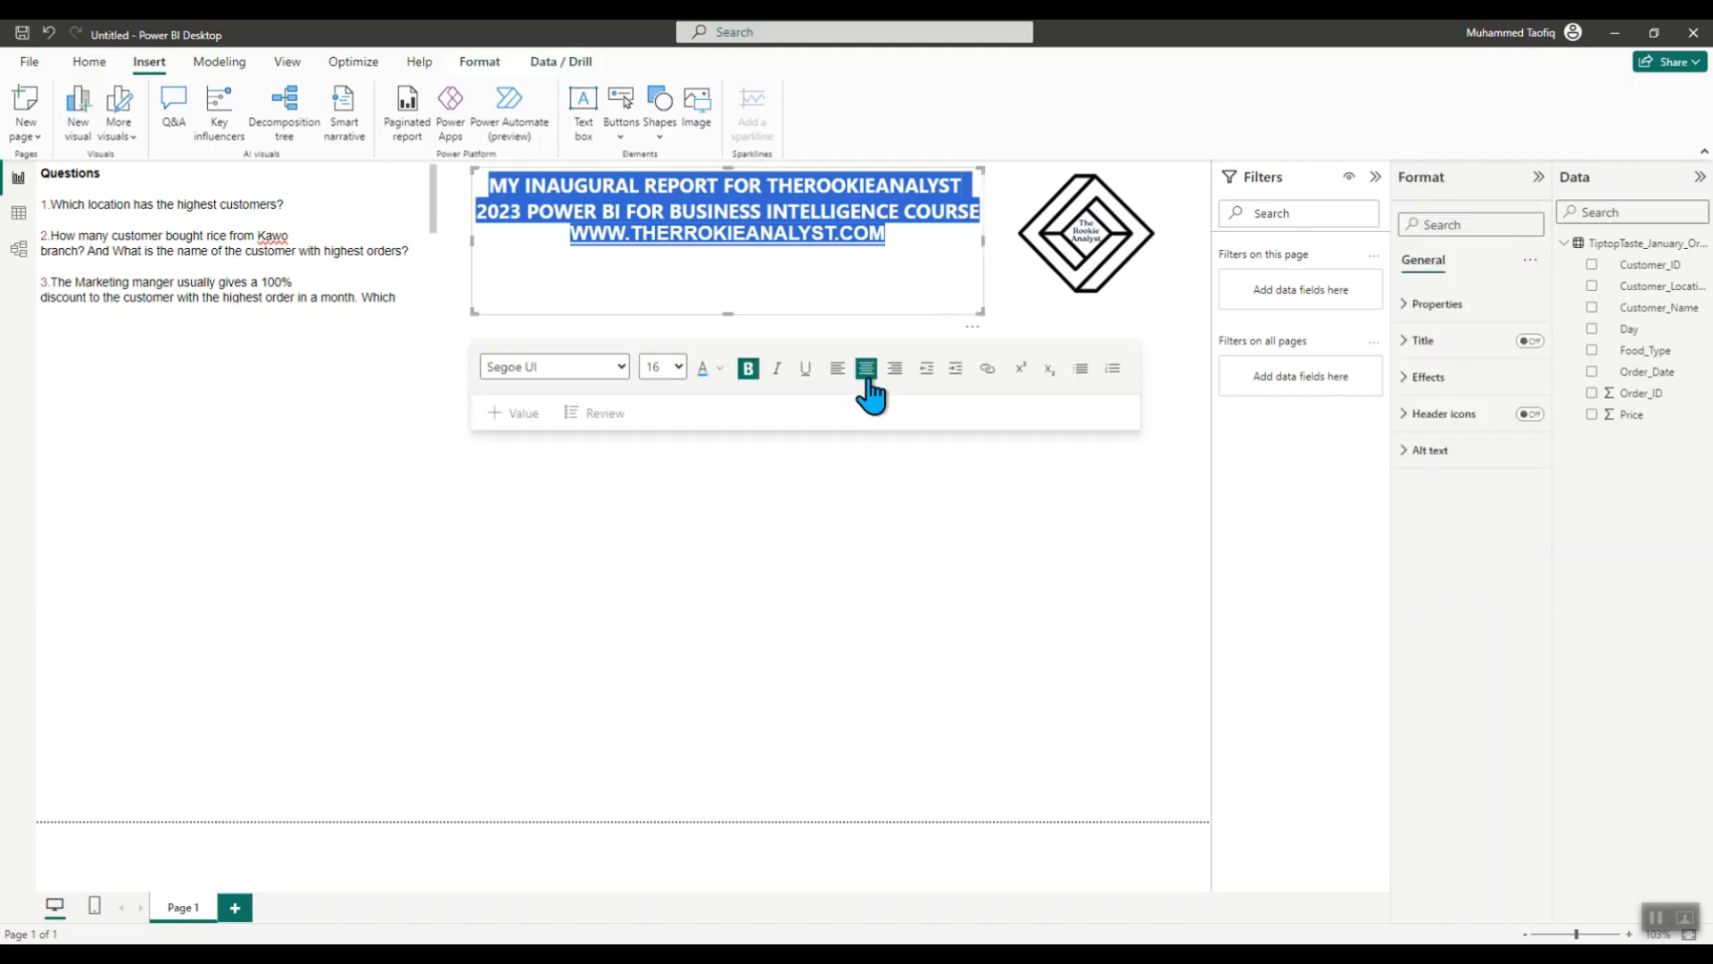
left_click(719, 369)
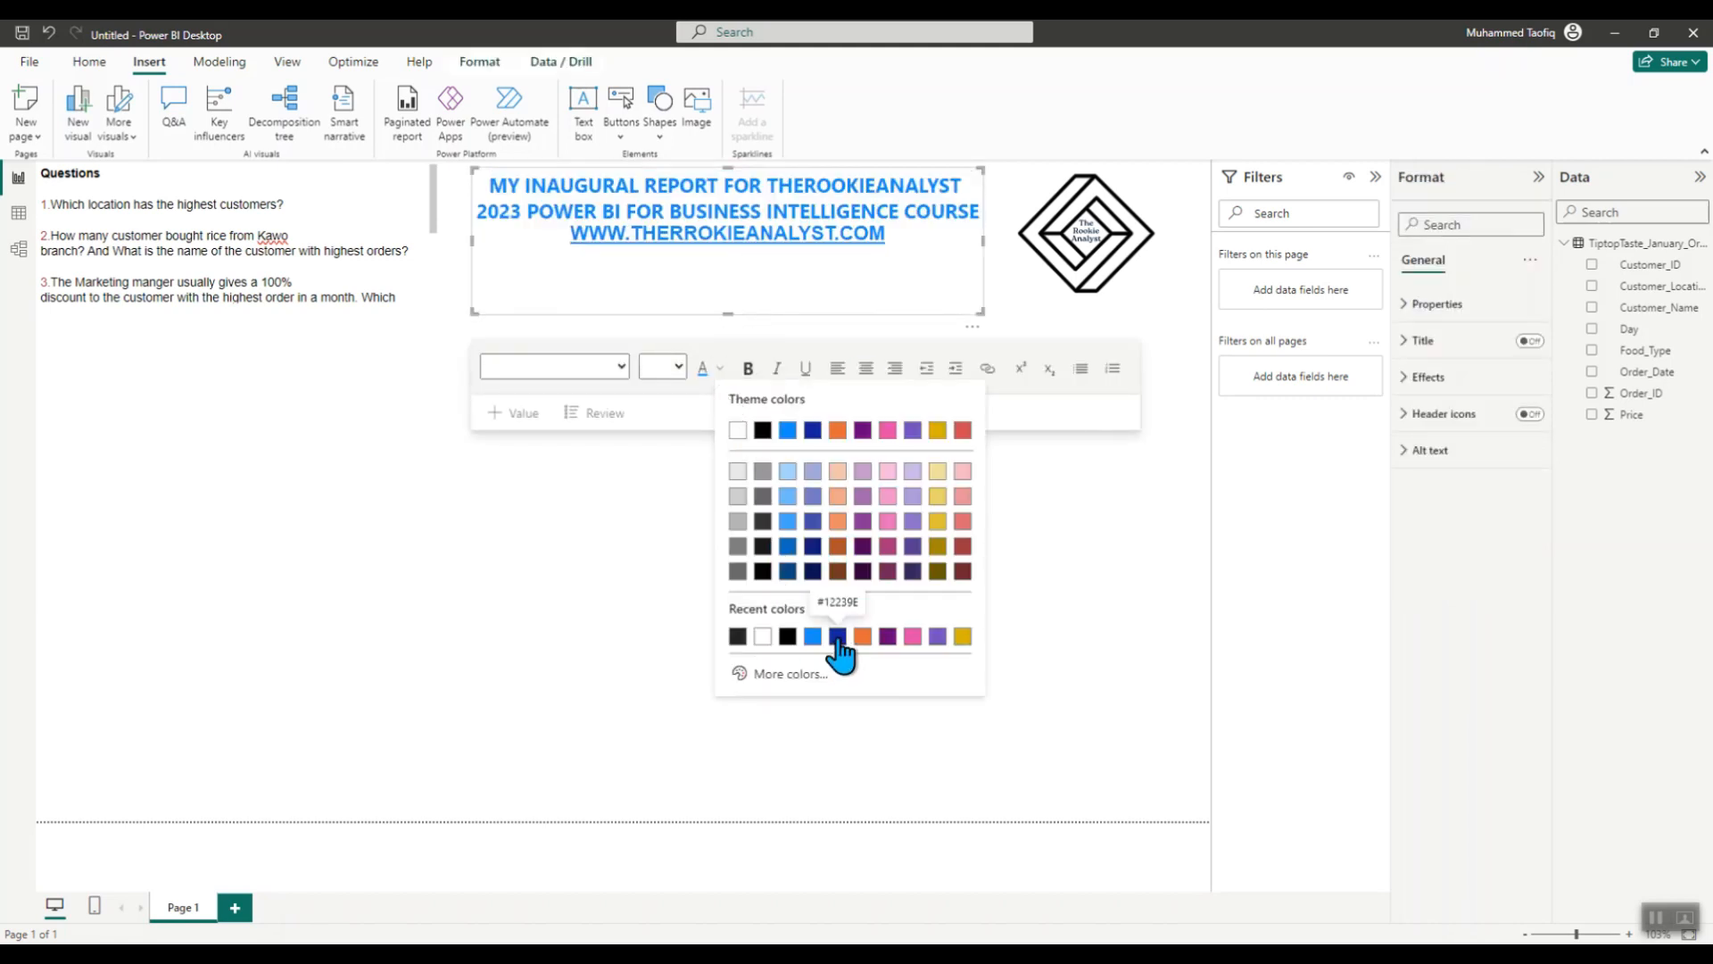
left_click(826, 641)
left_click(830, 602)
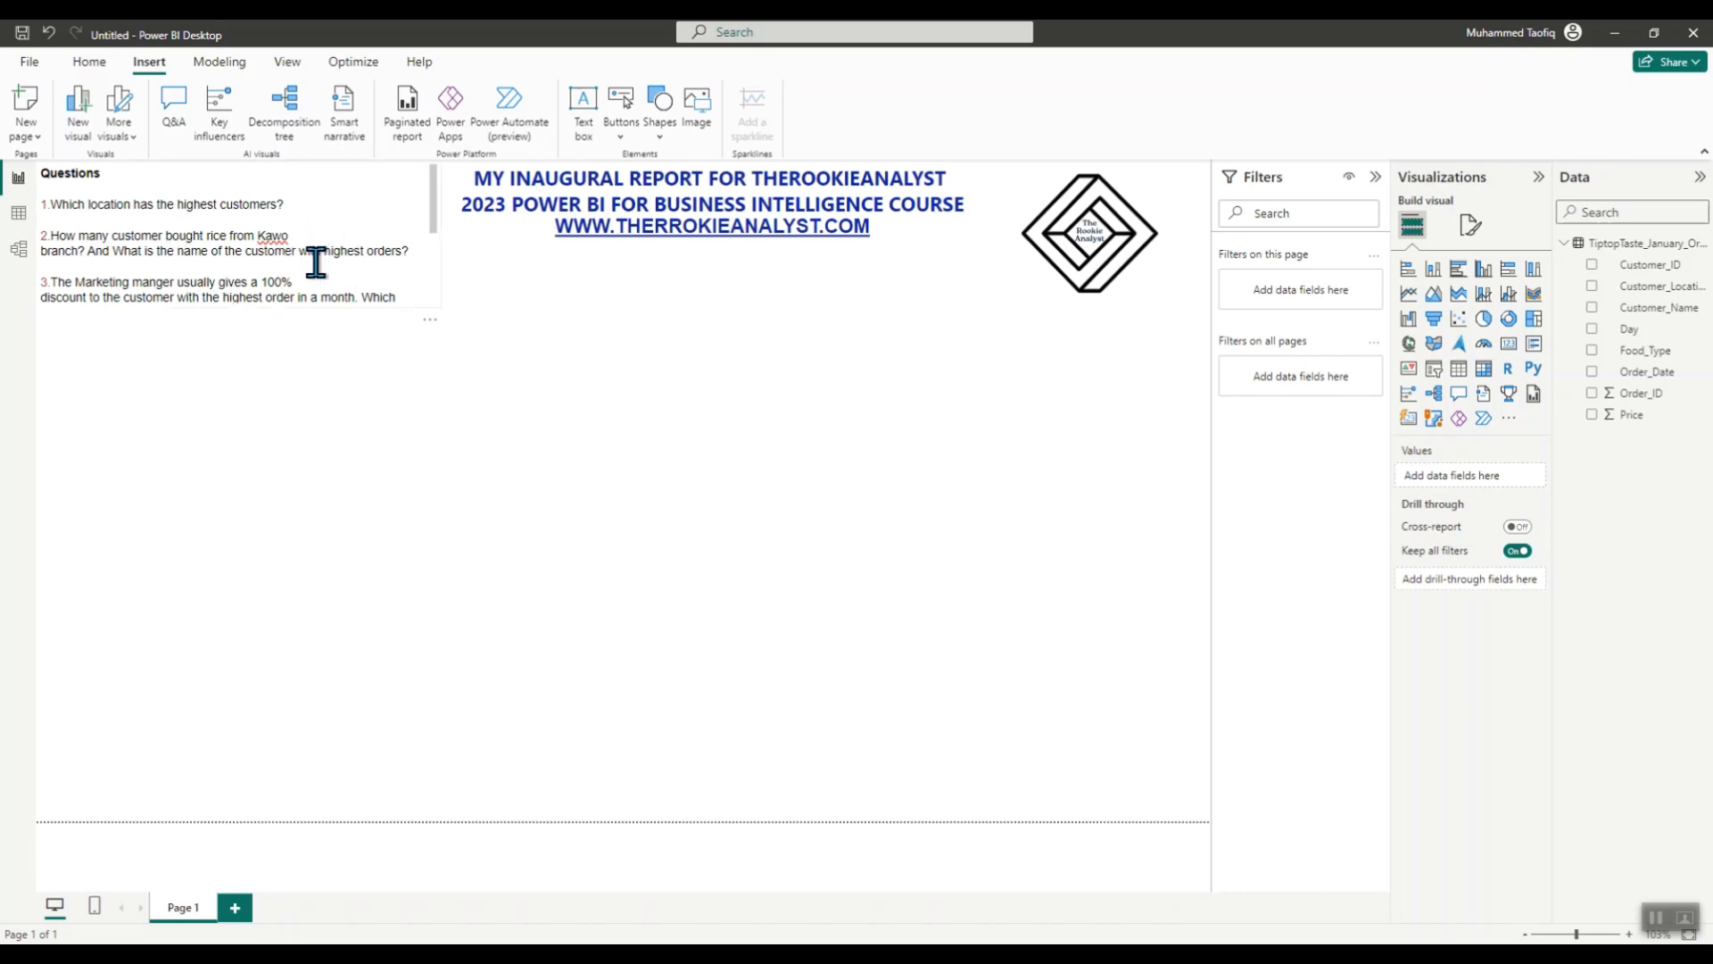
- Add a table of Customer_Location below the questions text box and make it narrower and taller
scroll(316, 262, "down", 3)
scroll(300, 297, "up", 3)
left_click(88, 62)
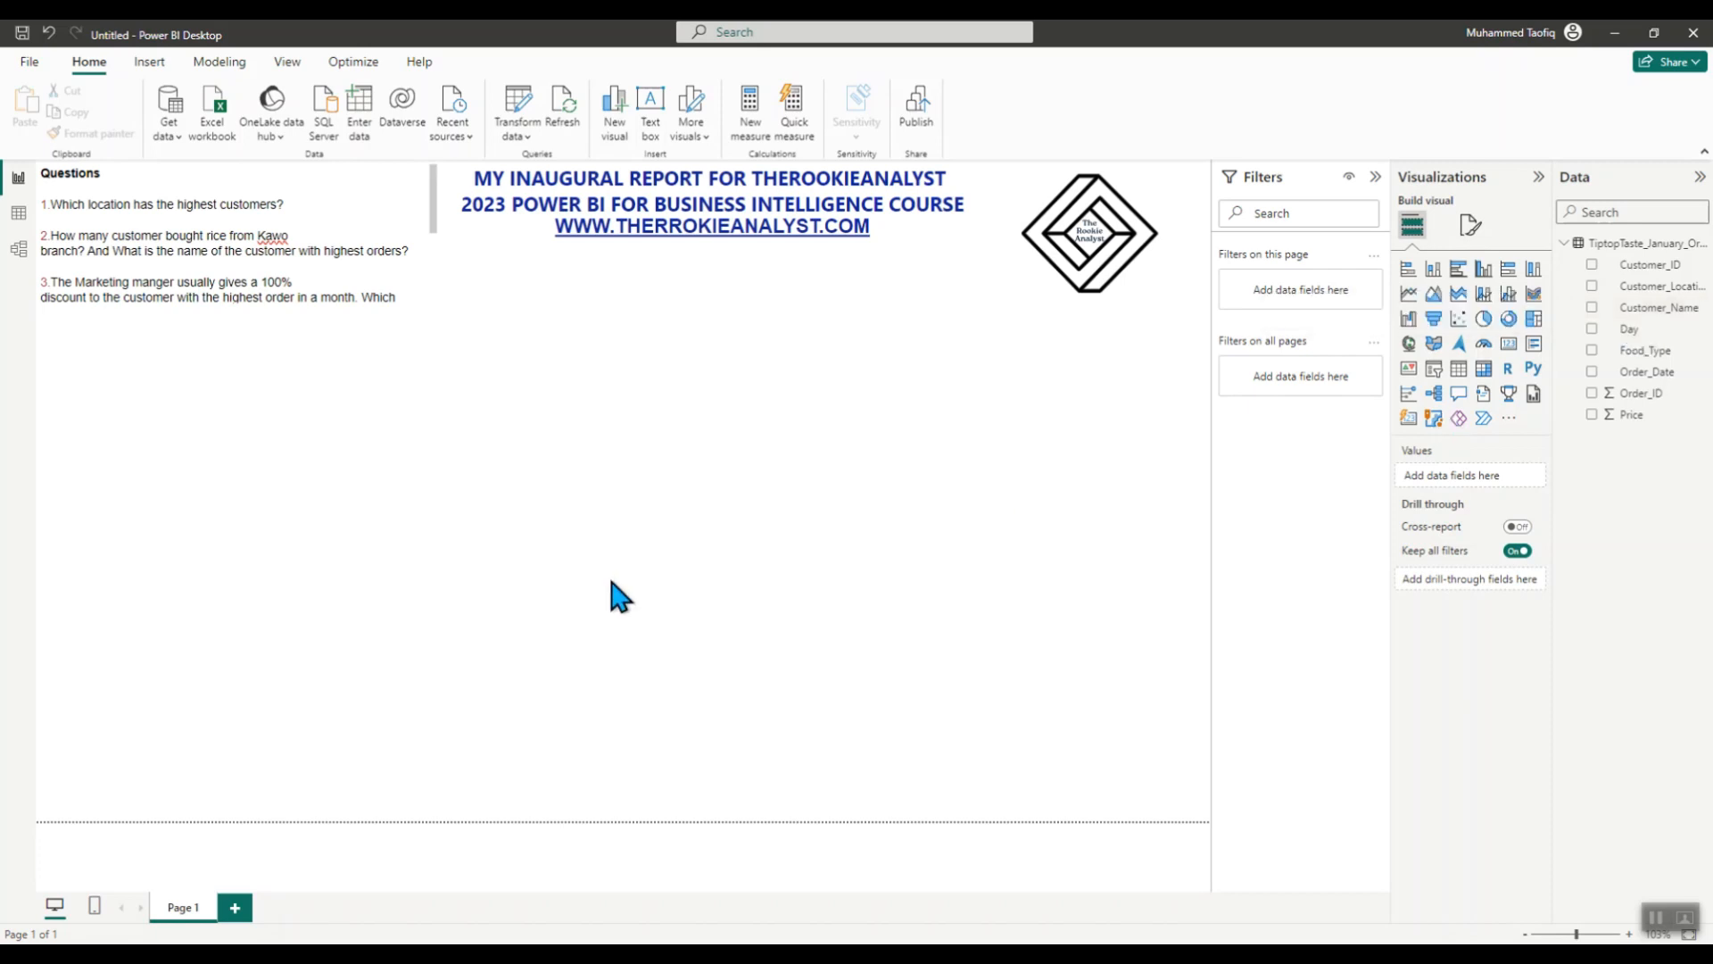
left_click(1589, 287)
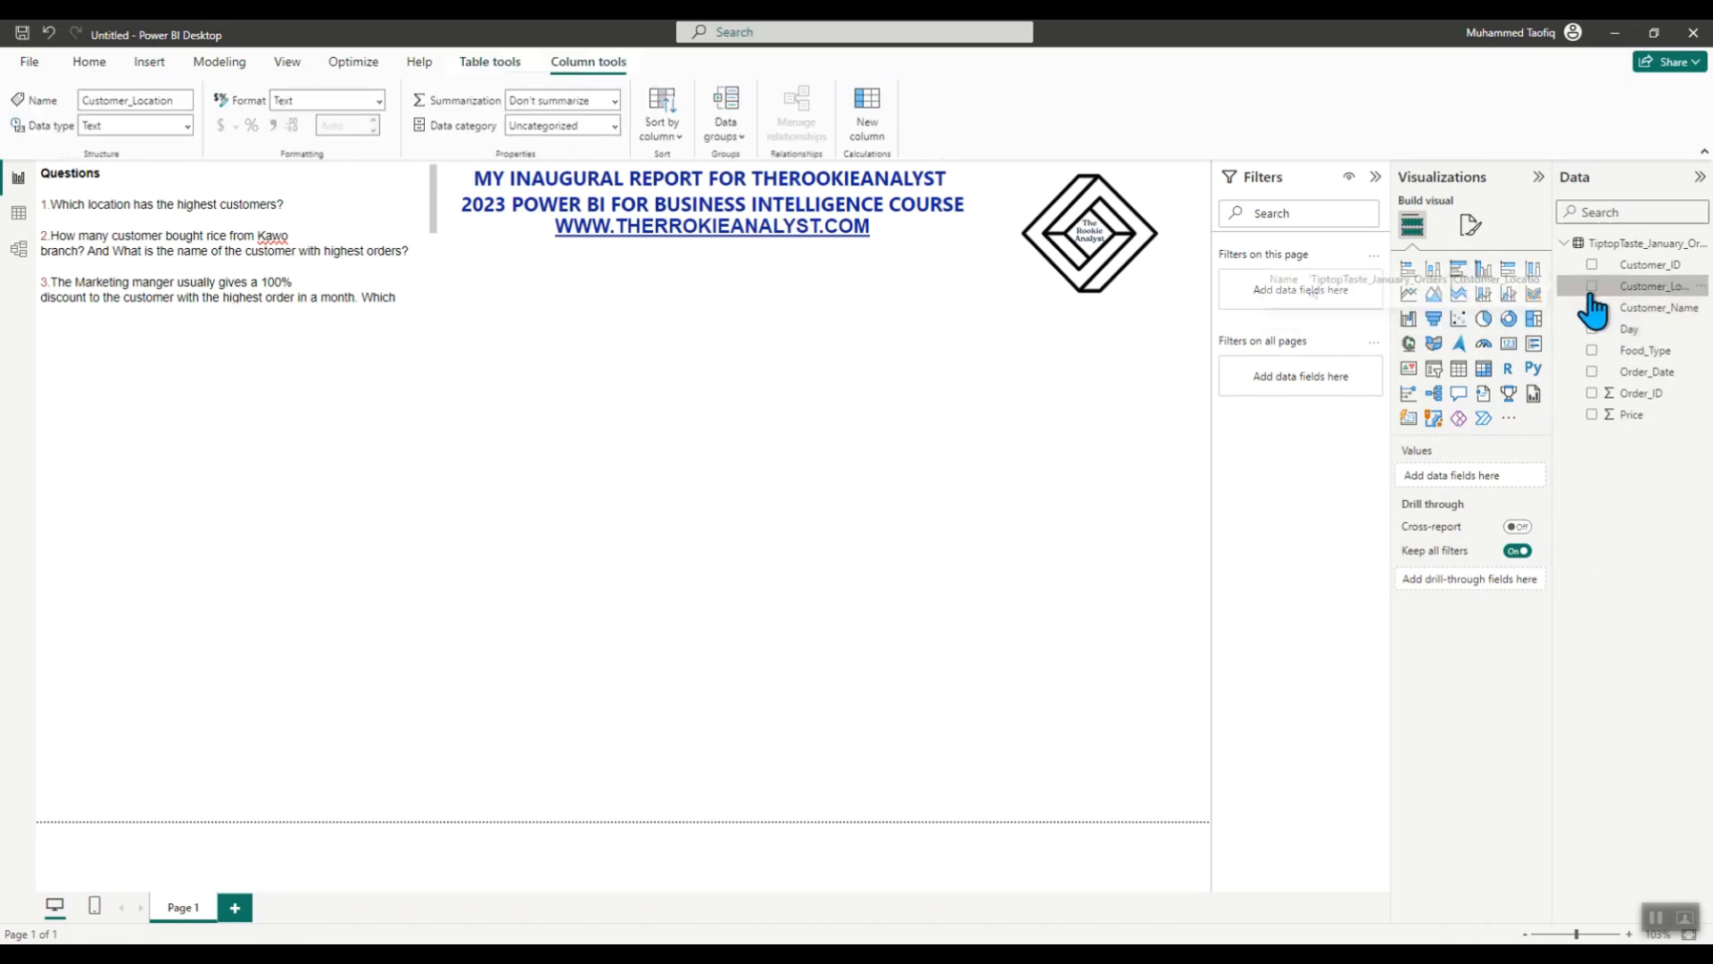
left_click(1591, 286)
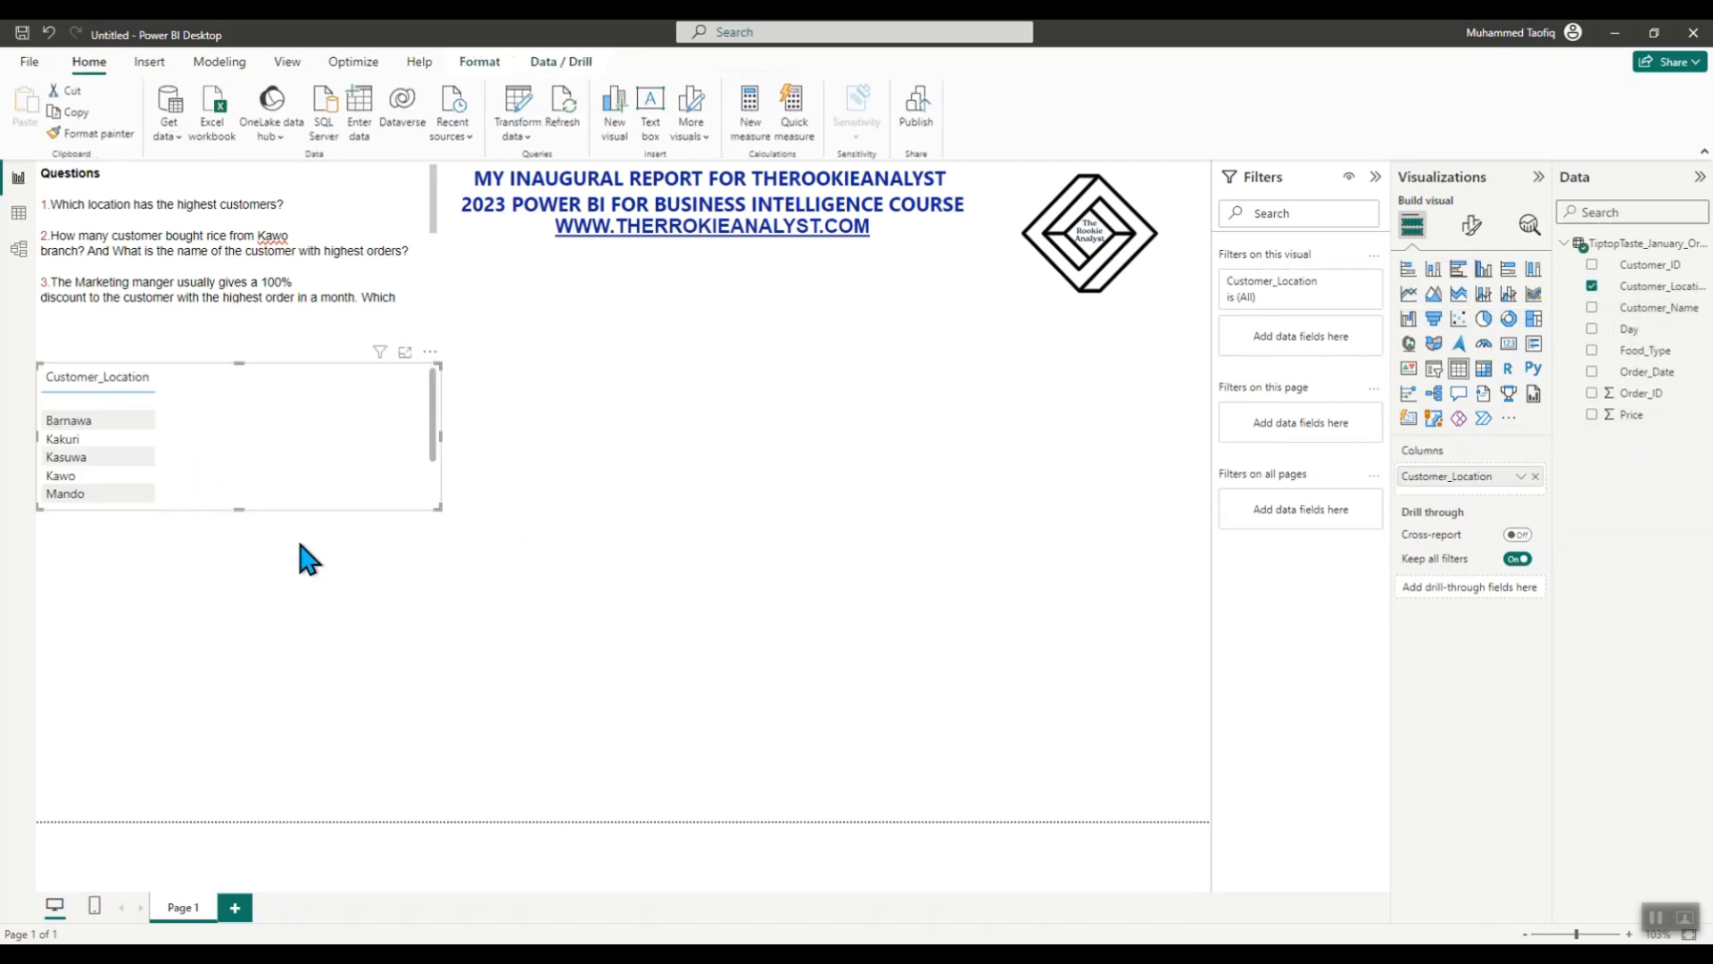
left_click_drag(436, 507, 366, 626)
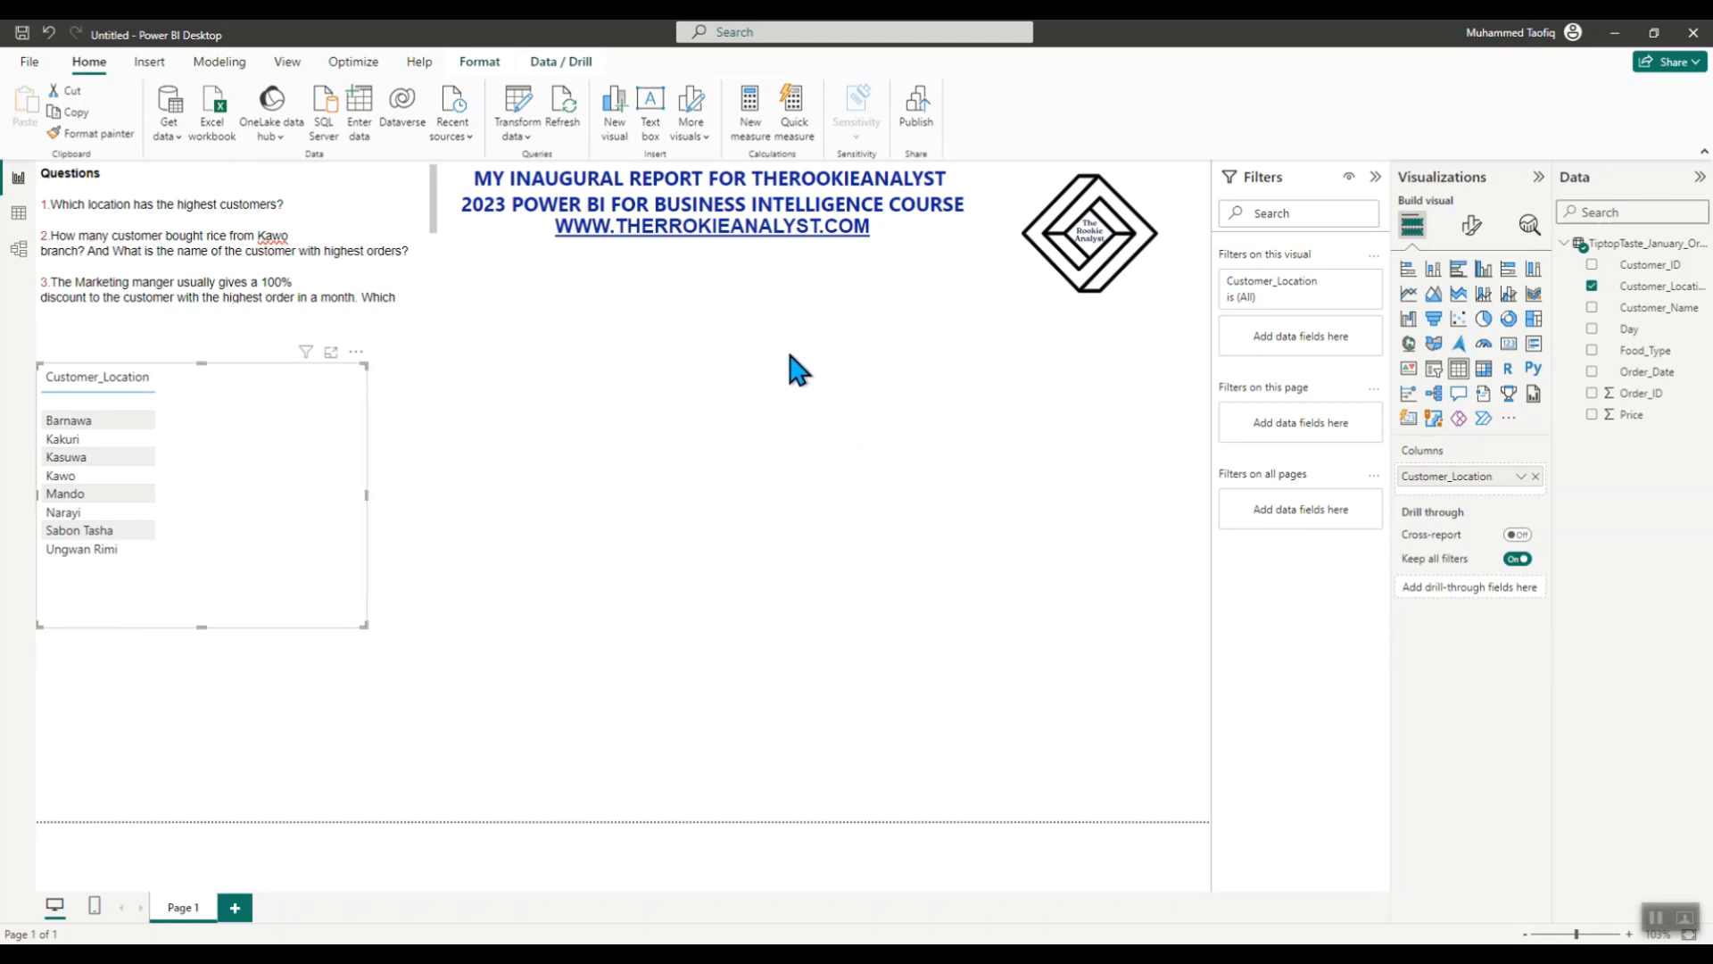
left_click(800, 370)
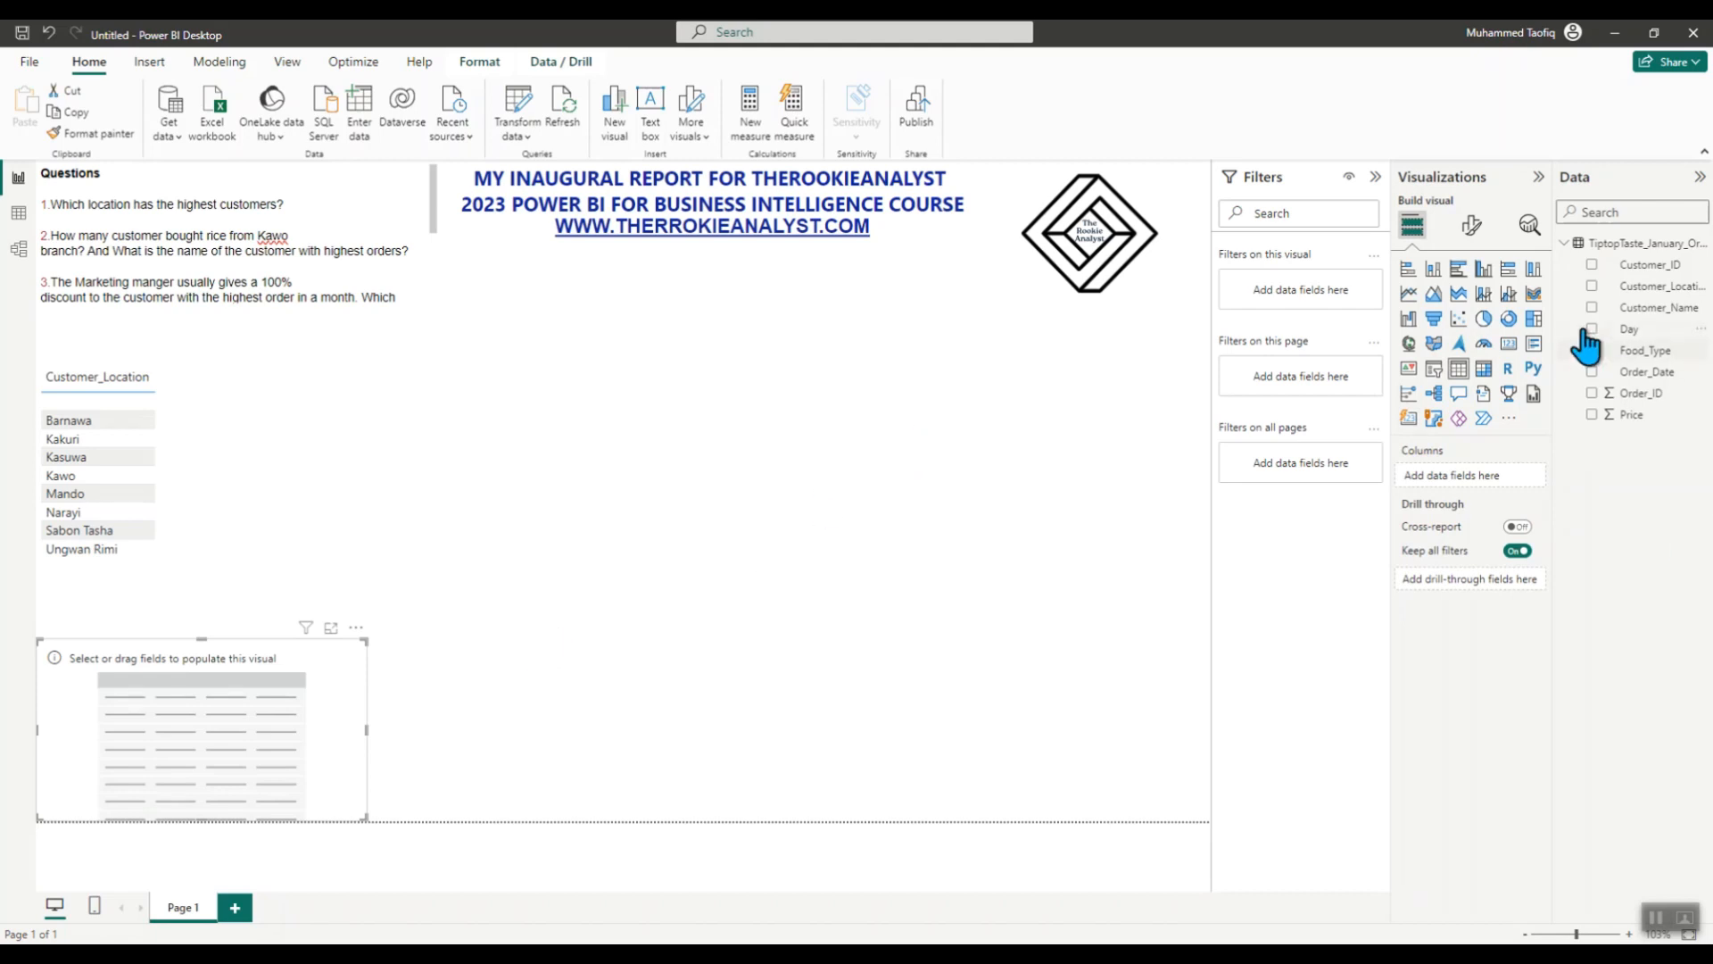
left_click(1593, 285)
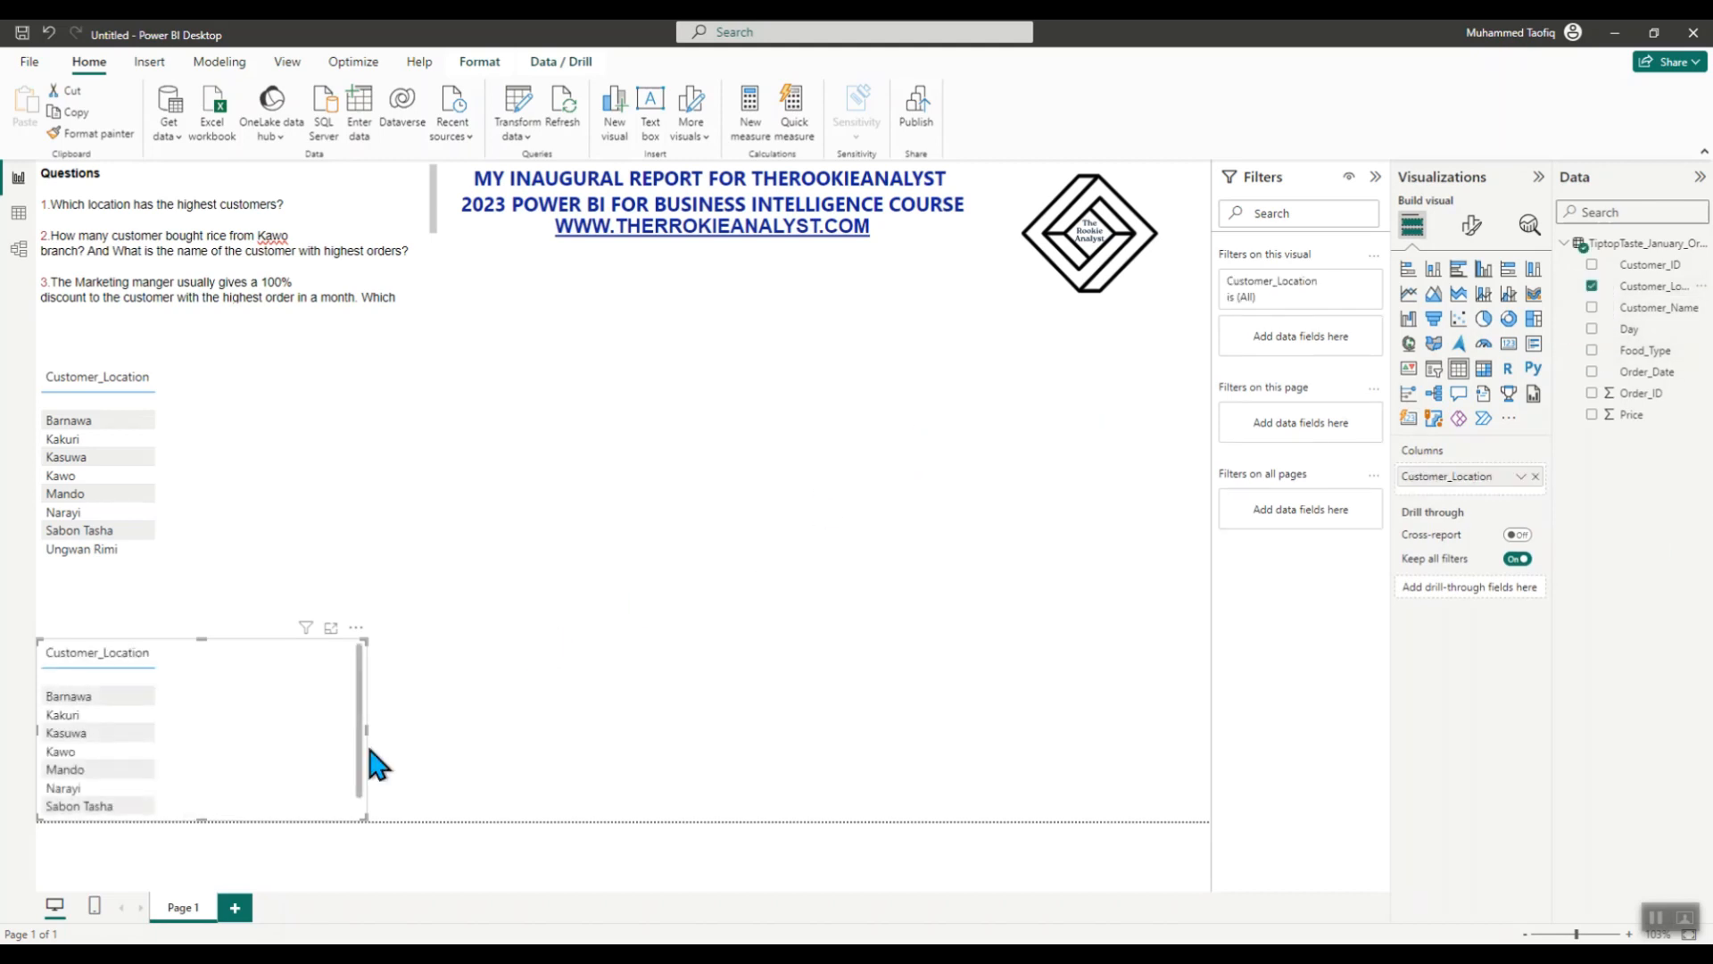
left_click(356, 629)
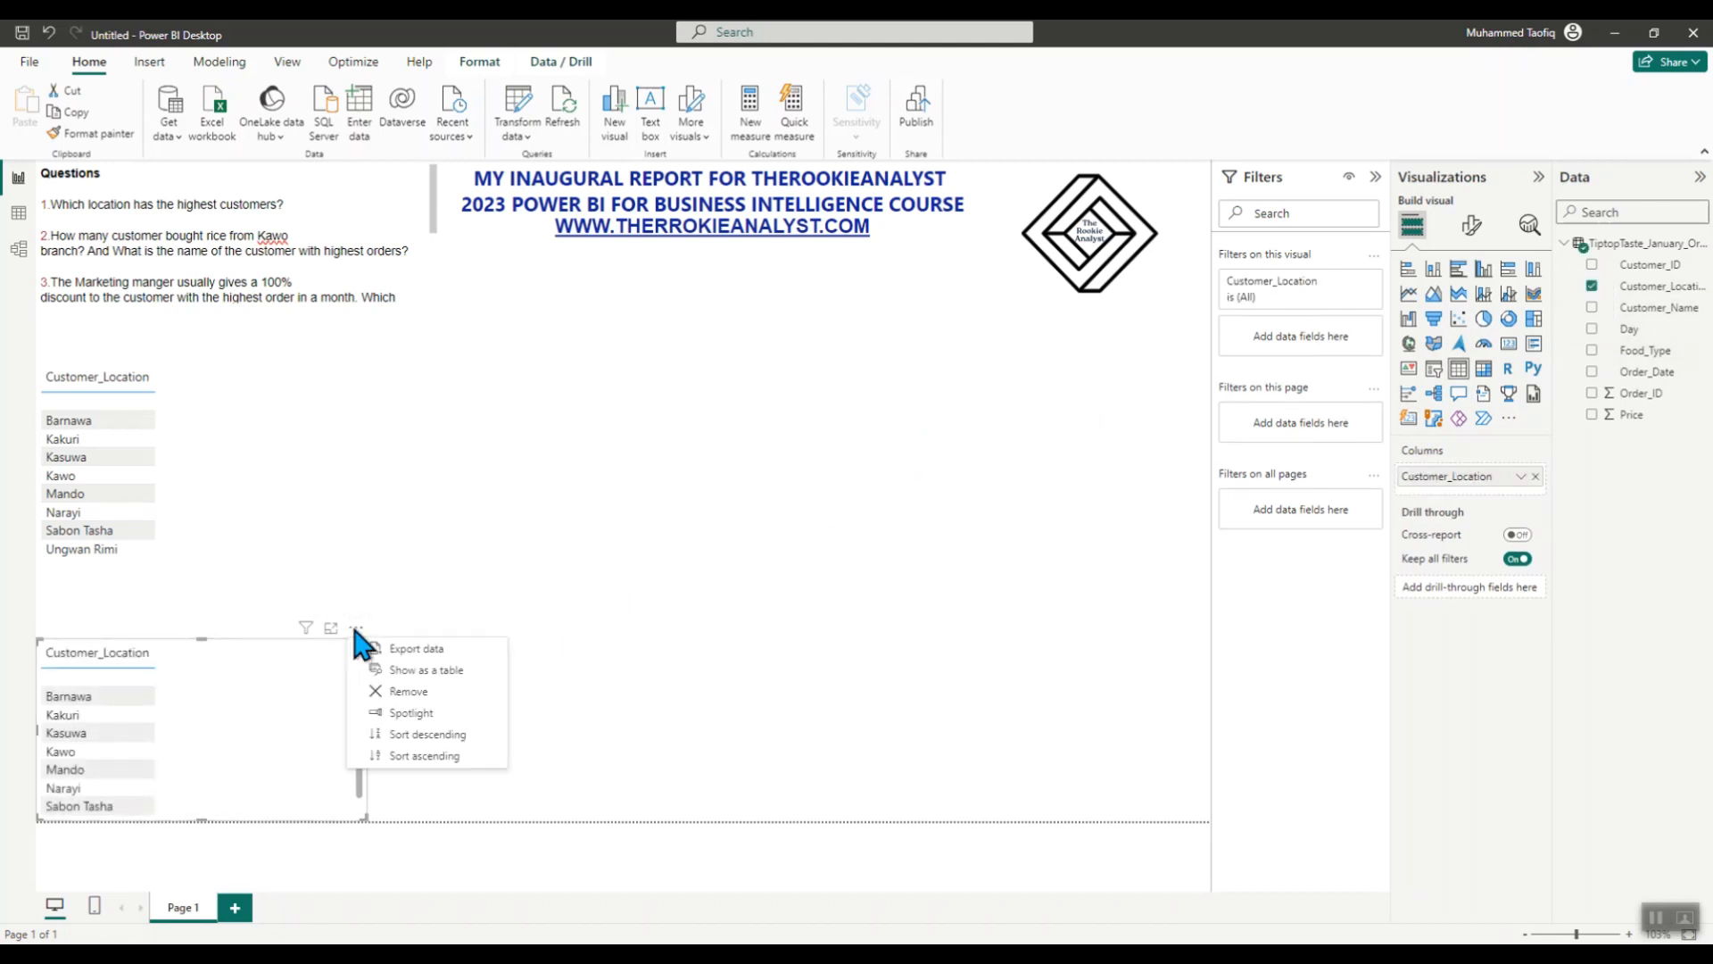
left_click(403, 692)
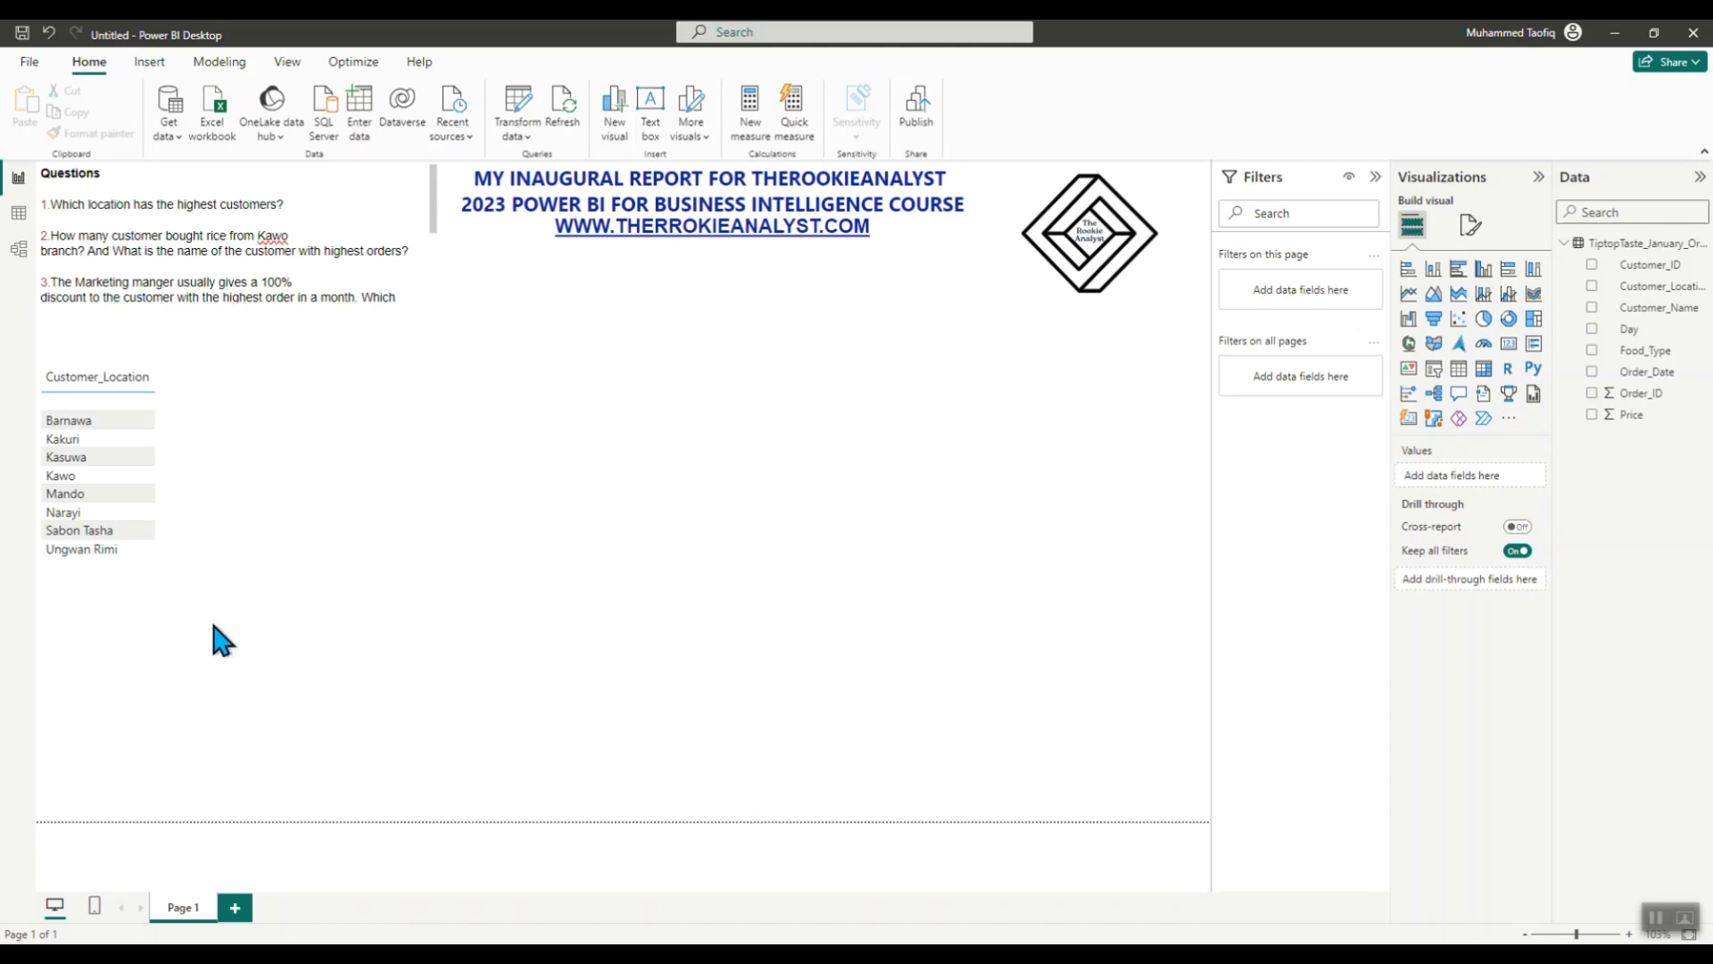
- Add Customer_Name as a second column of the location table, placed slightly closer to the questions and made narrower and taller
mouse_move(253, 421)
left_mouse_down()
mouse_move(270, 391)
mouse_move(248, 395)
left_mouse_up()
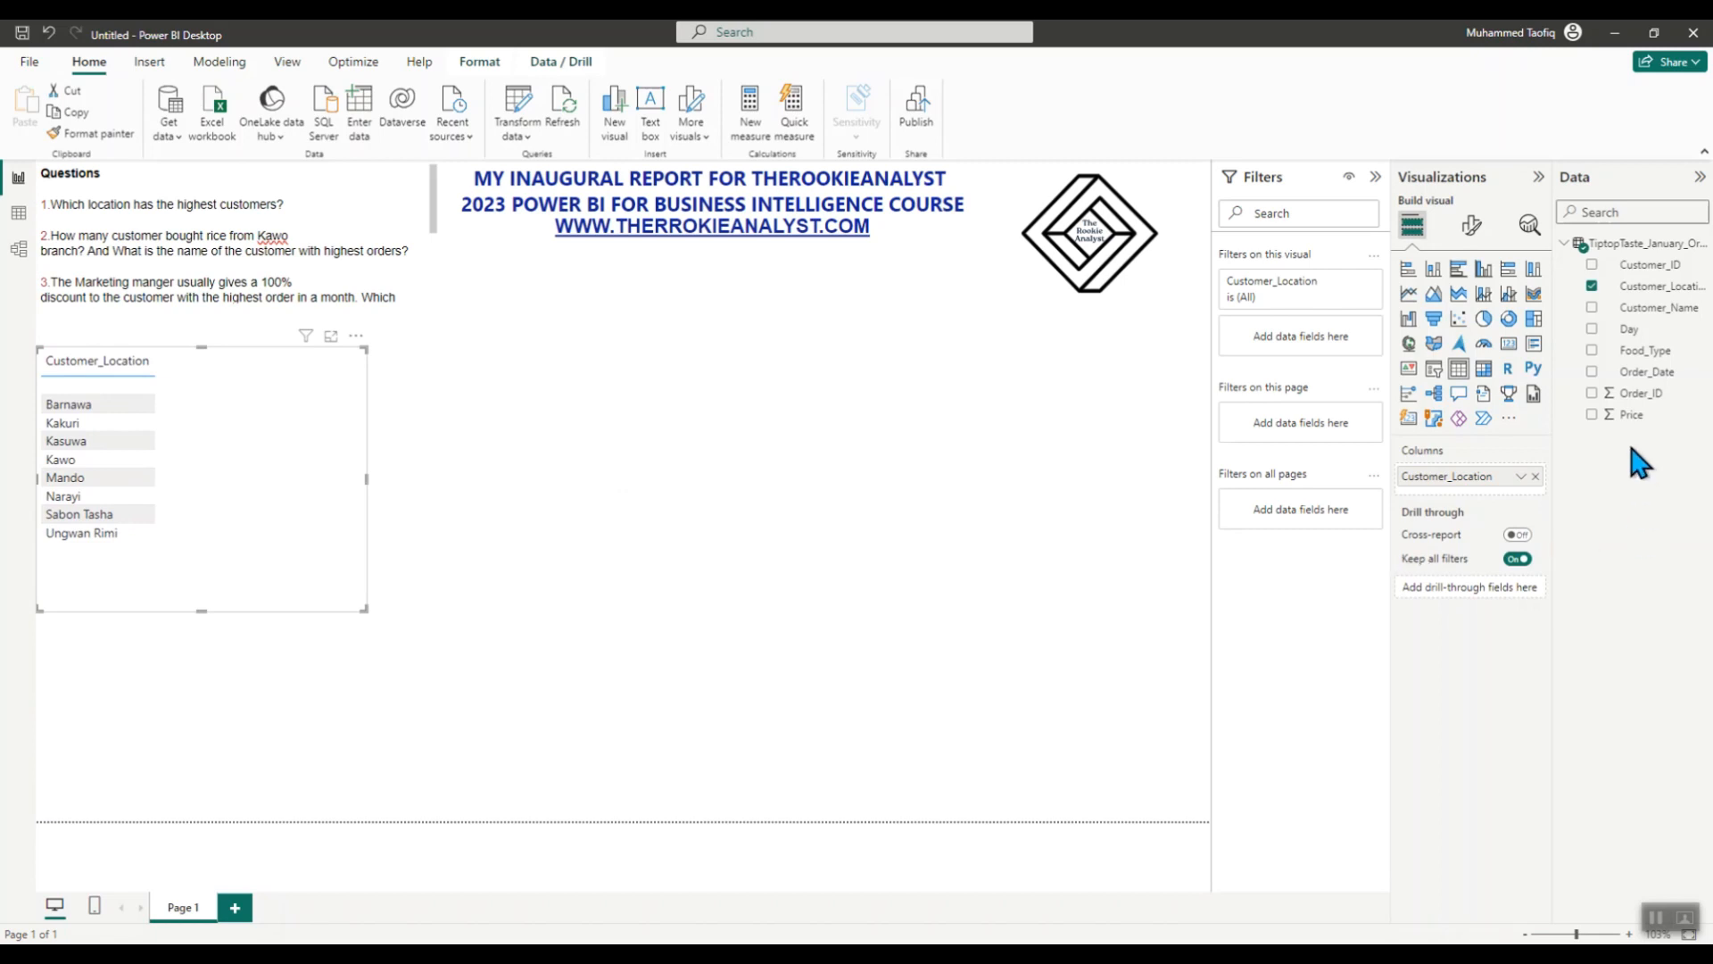
left_click(1592, 307)
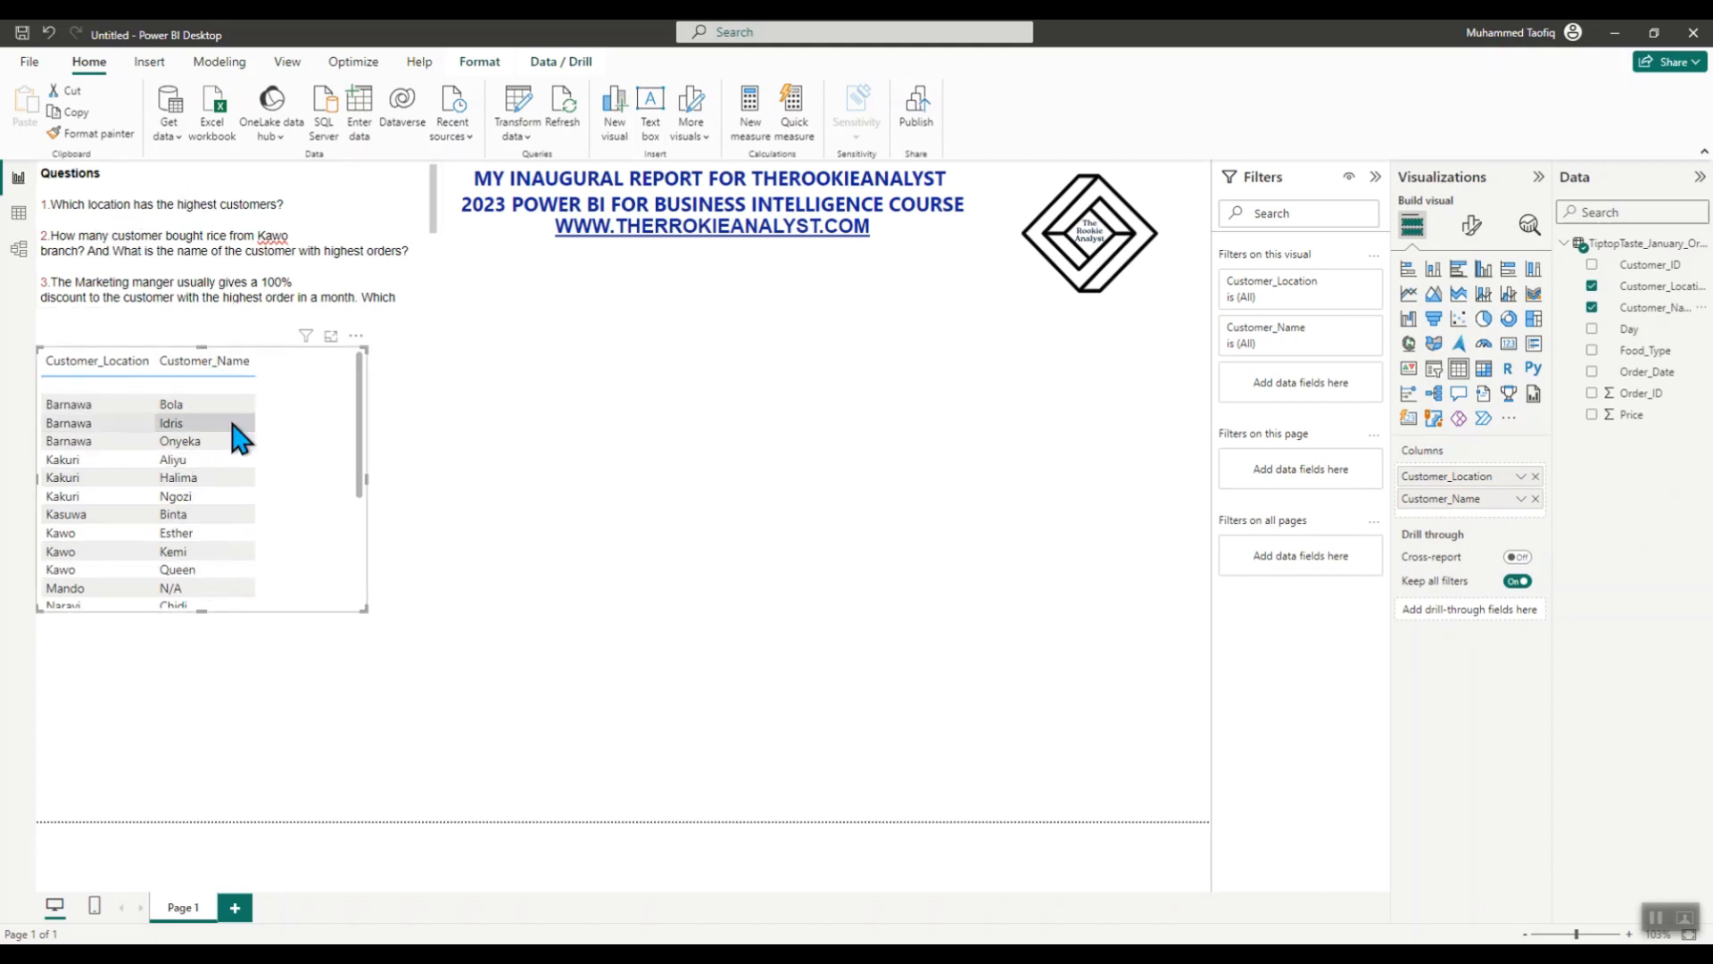
left_click_drag(415, 688, 314, 721)
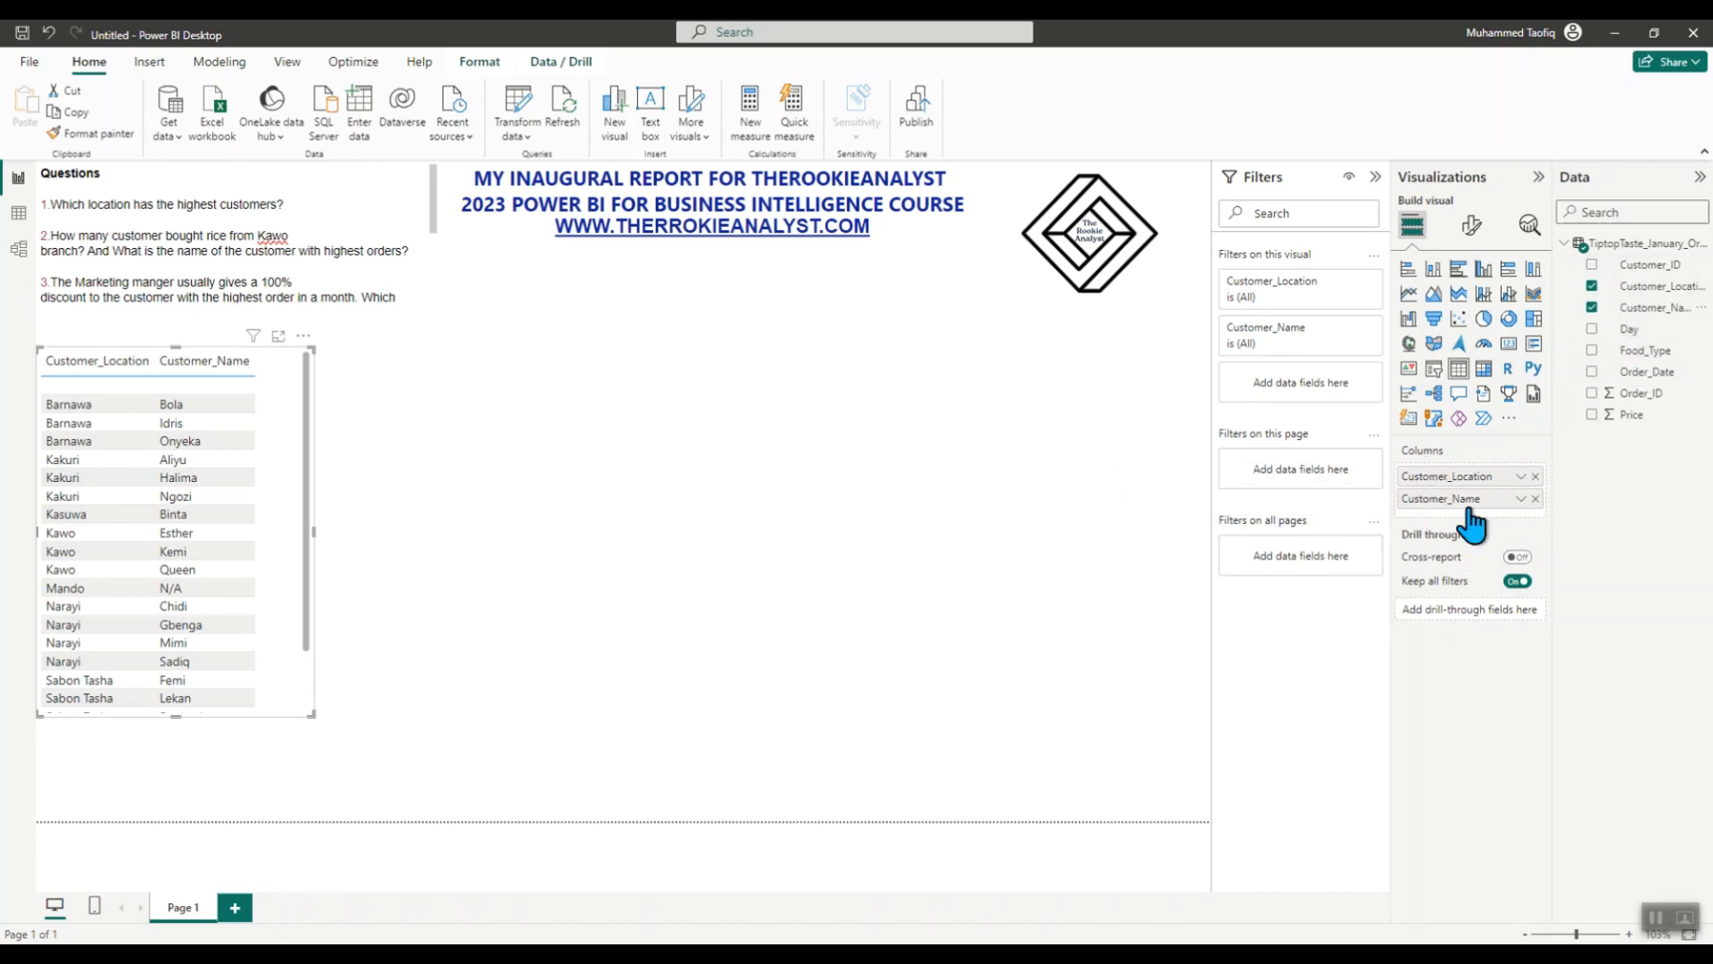
- Summarize Customer_Name in the location table as Count, leaving the Day field out, and shorten the table to fit its rows
left_click(1593, 330)
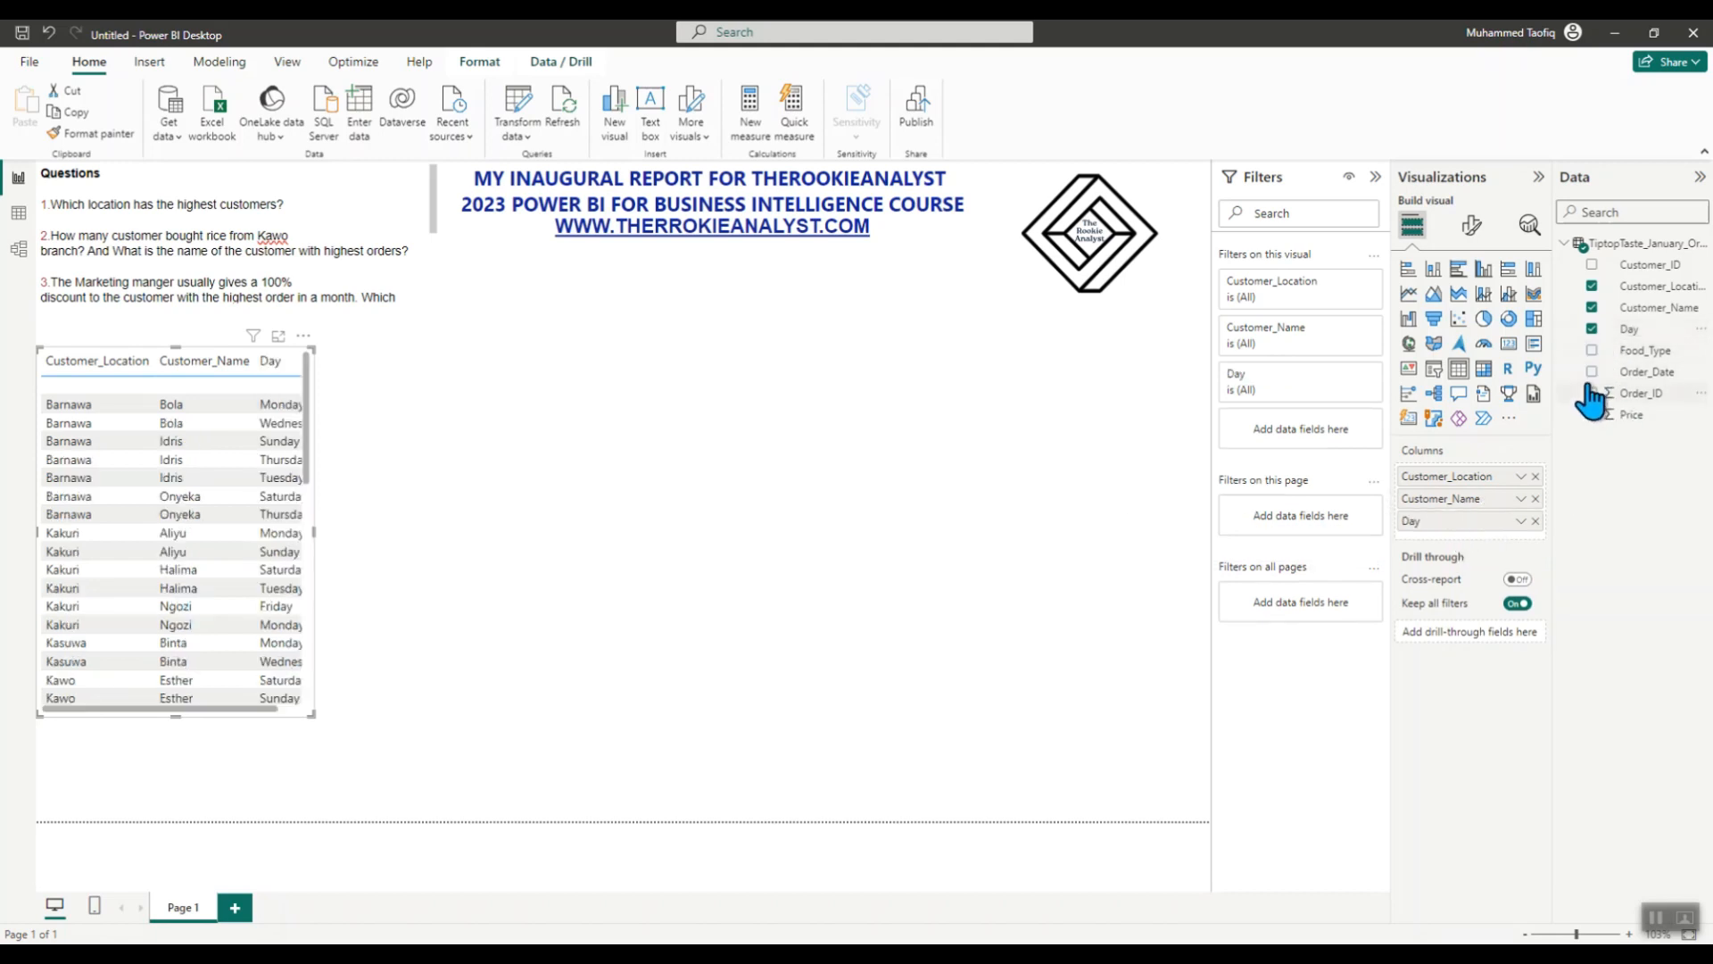
left_click(1592, 329)
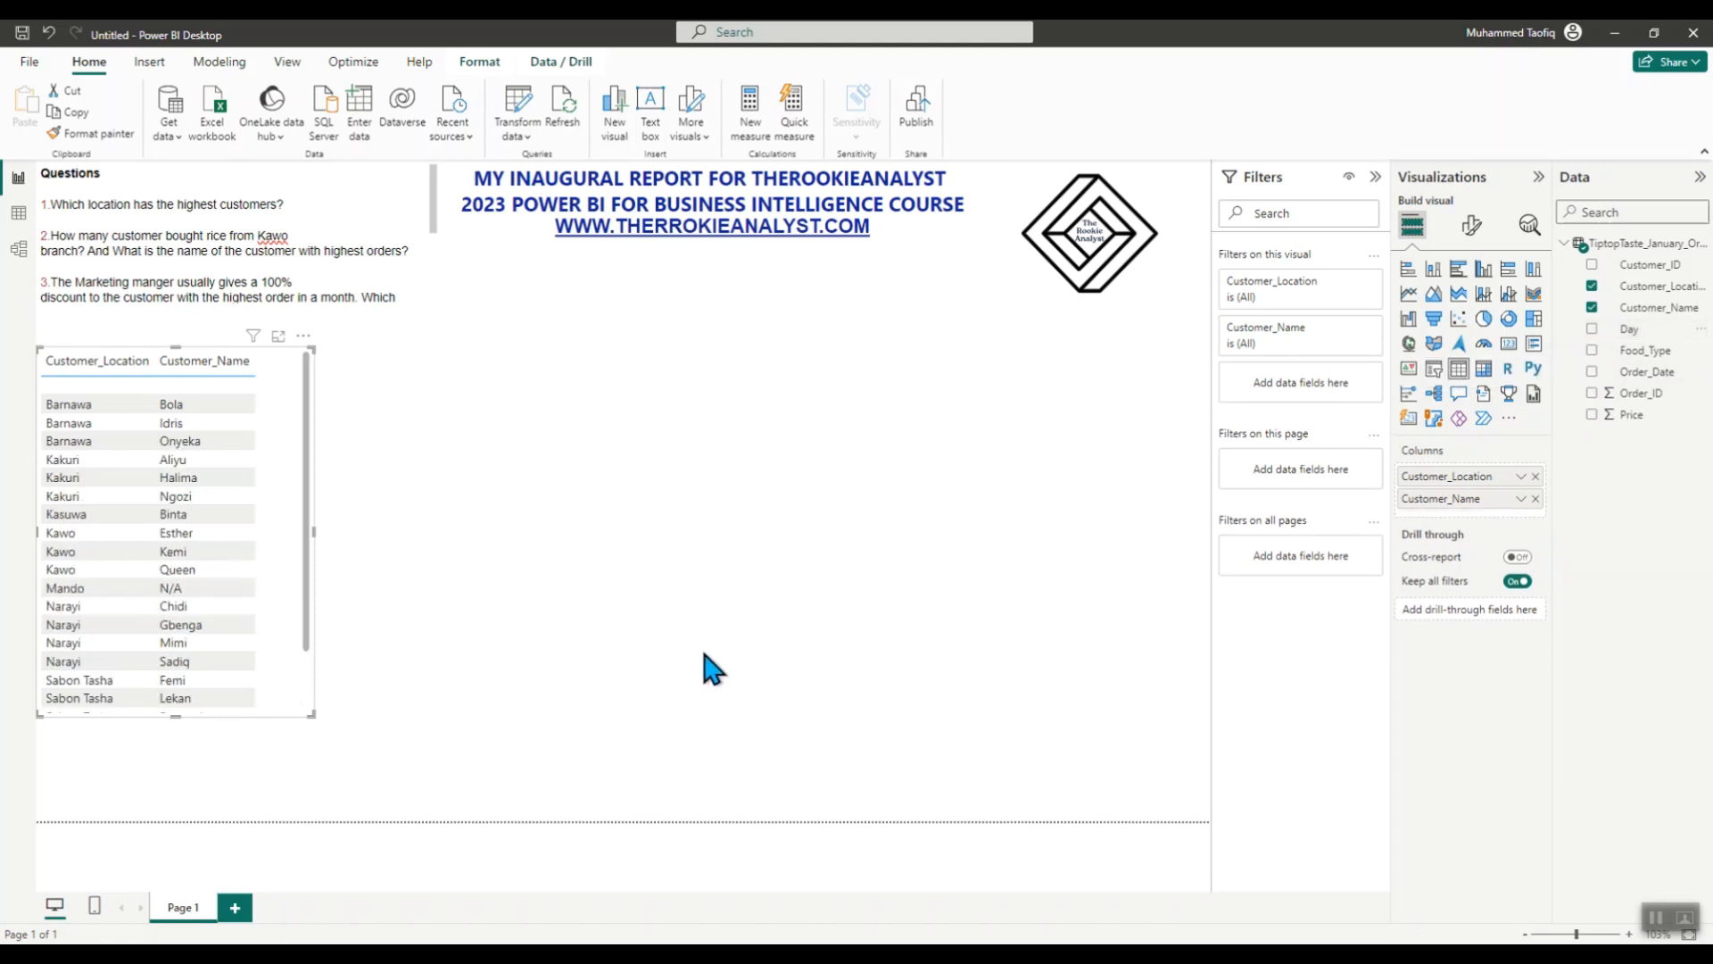
left_click(1521, 500)
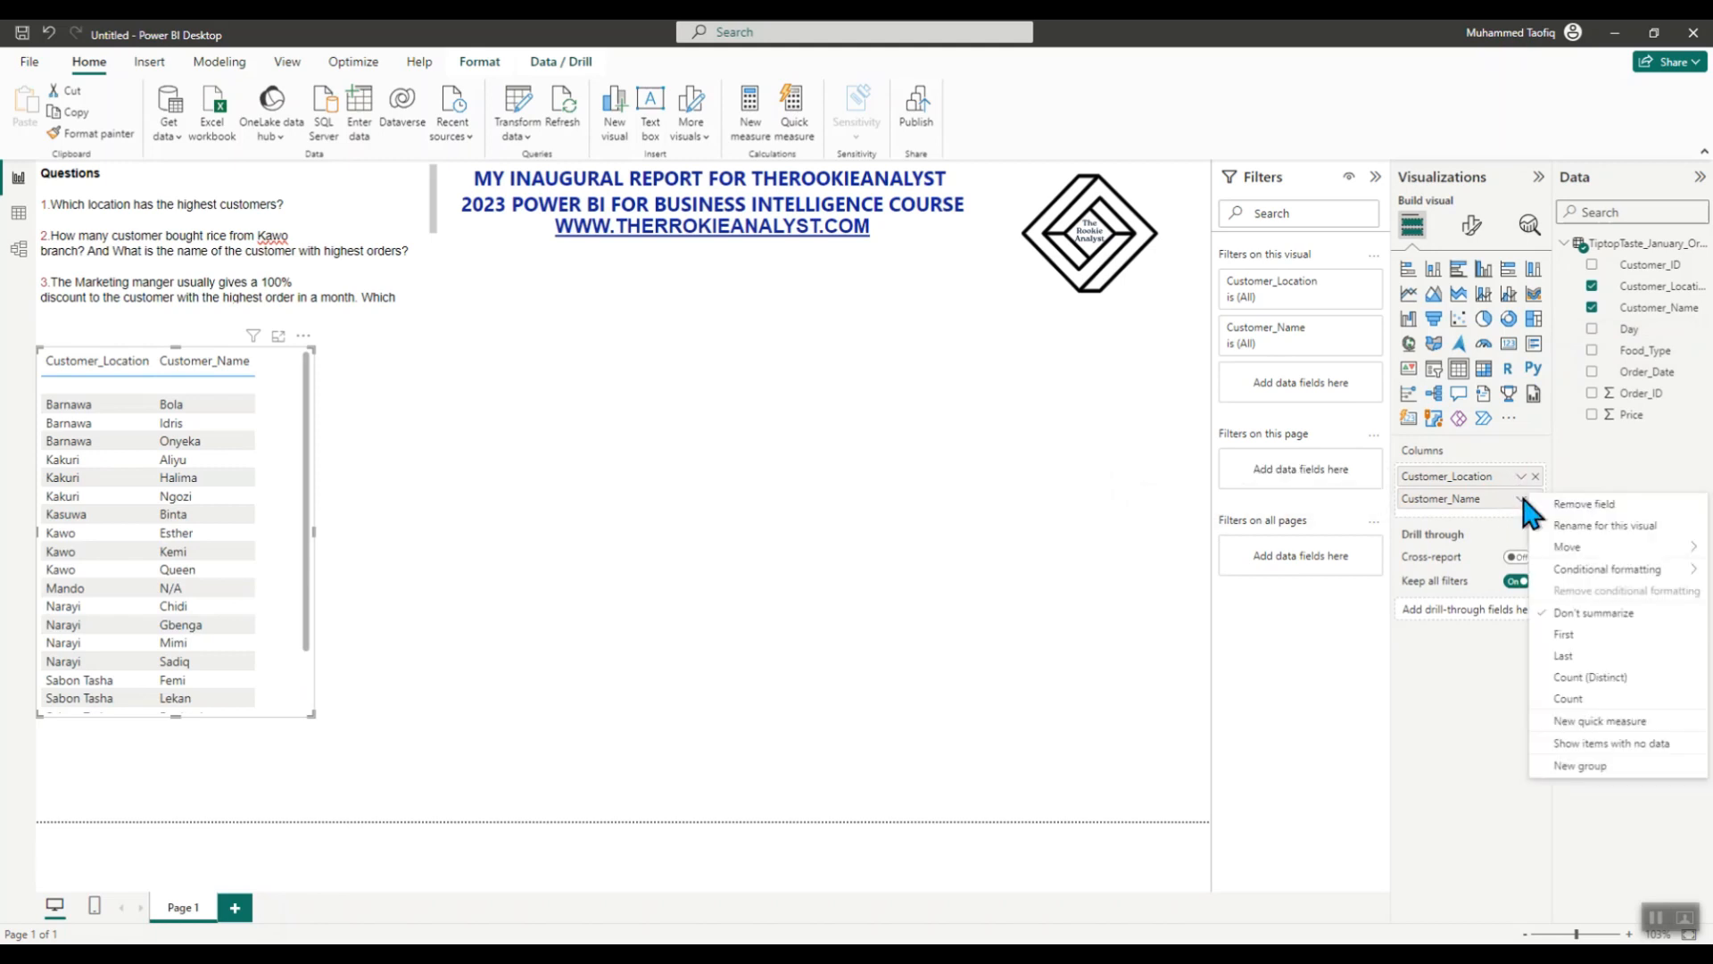
left_click(1568, 699)
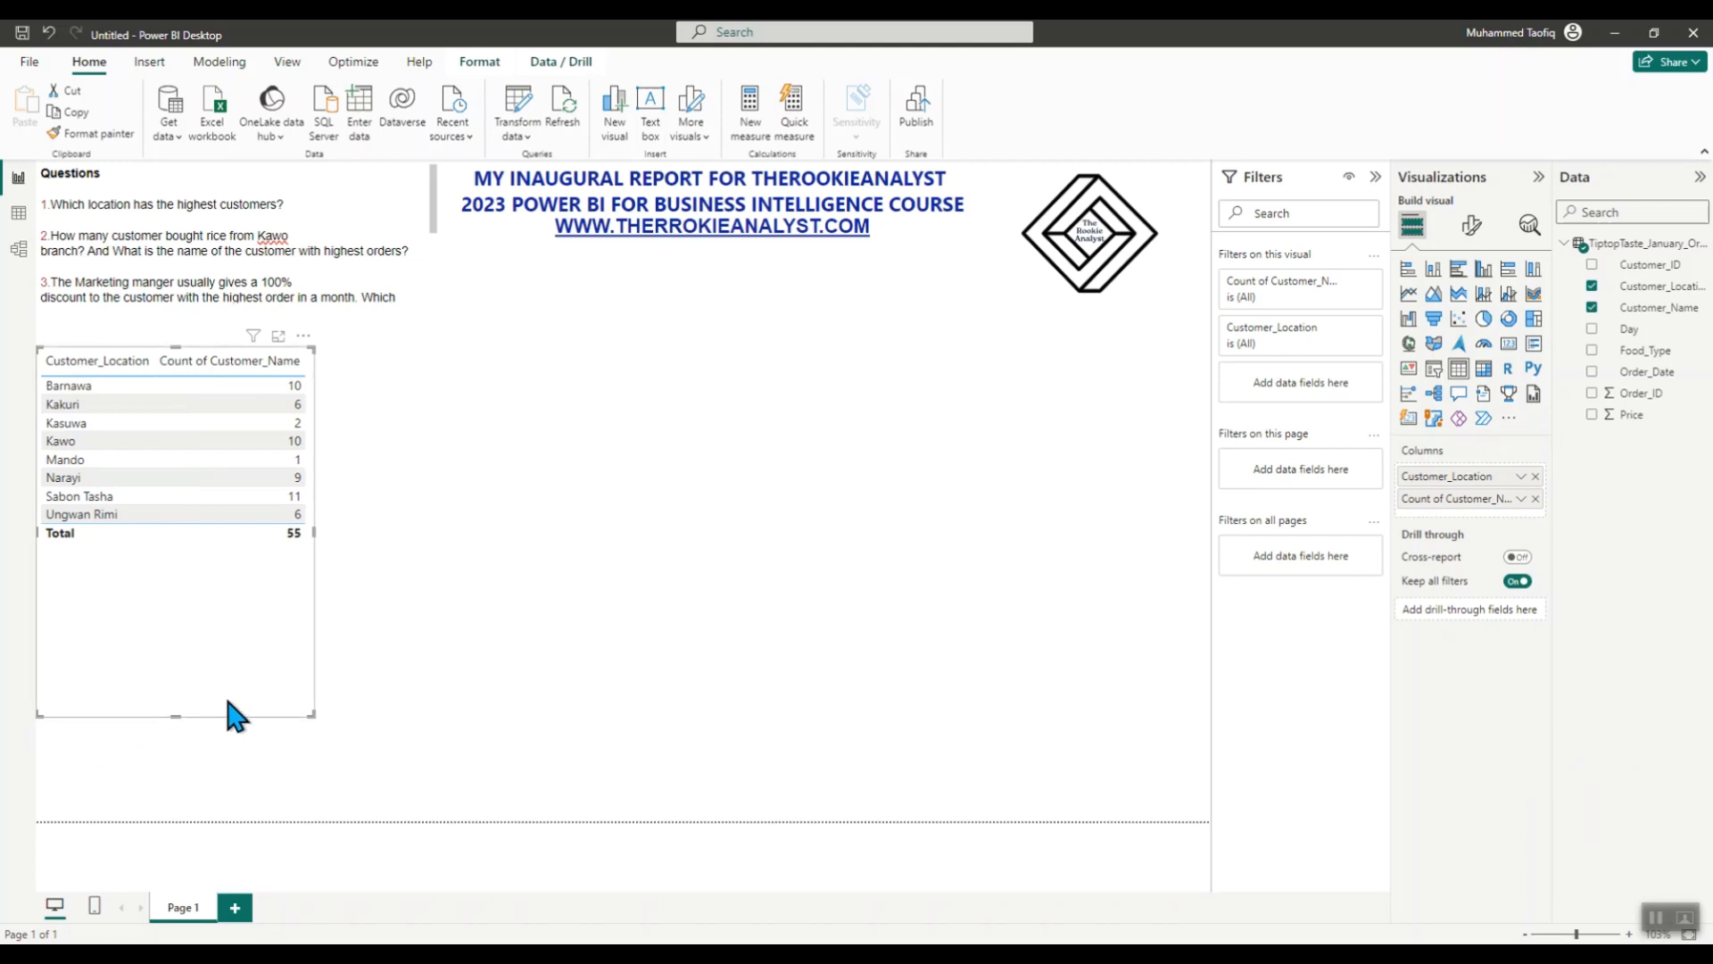
left_click_drag(175, 714, 230, 585)
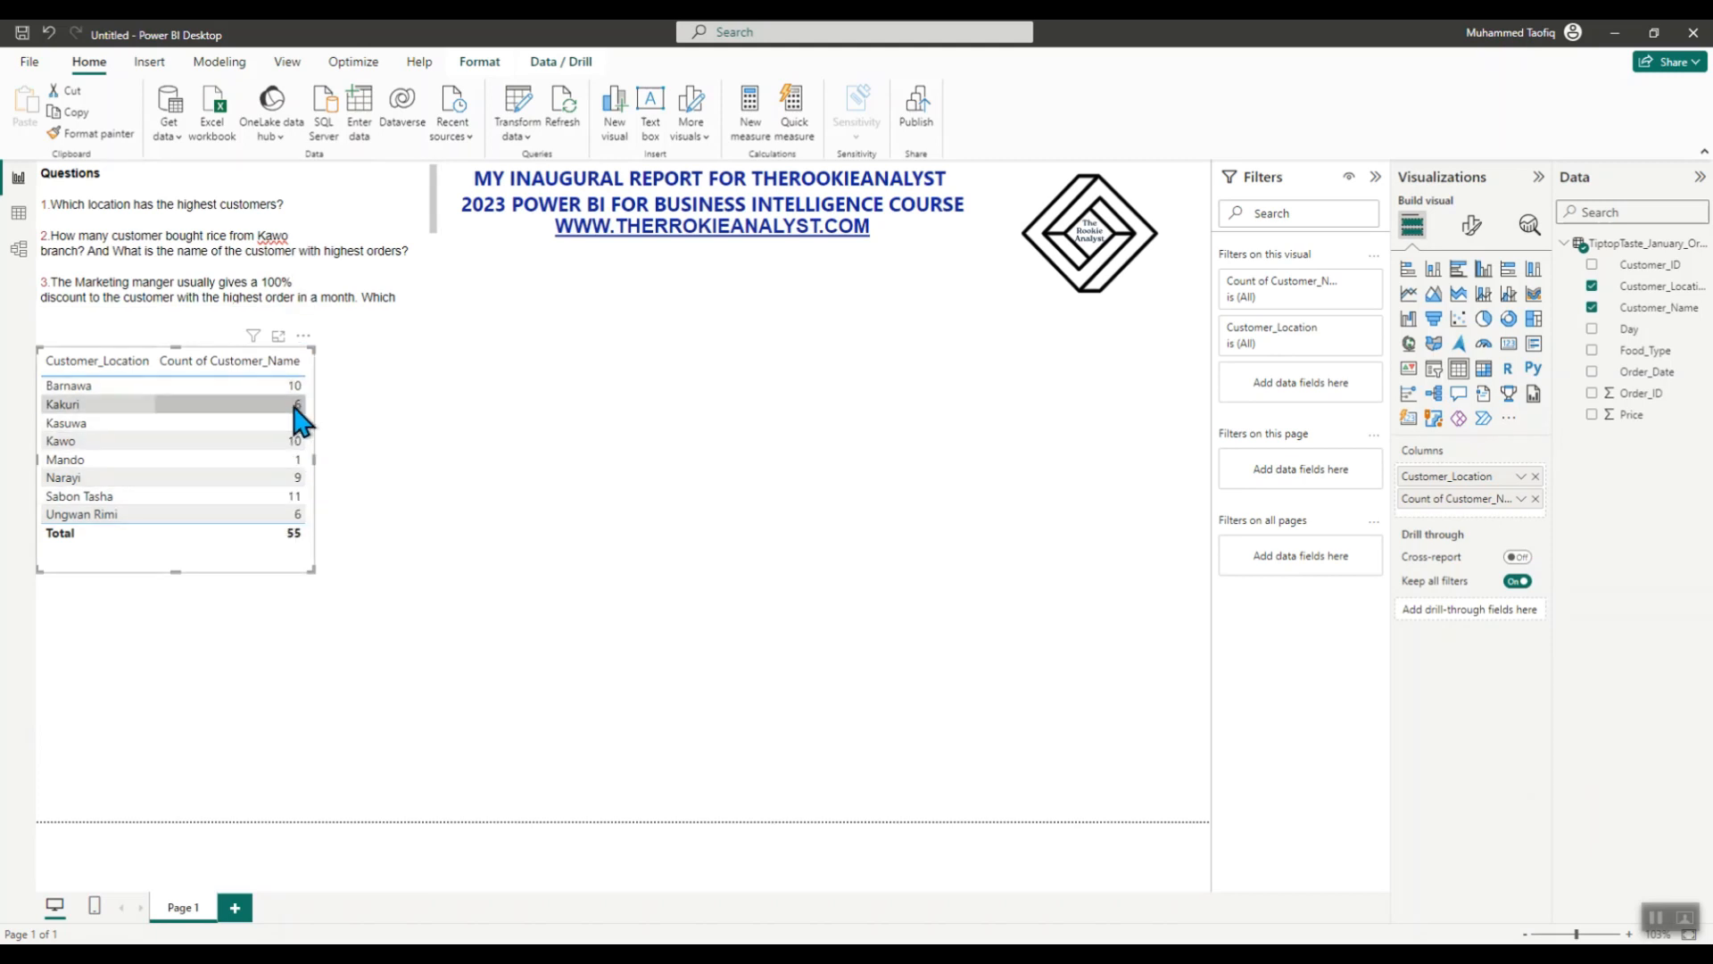
- Sort the location table by Count of Customer_Name in descending order after trying ascending, and trim its height slightly
left_click(270, 365)
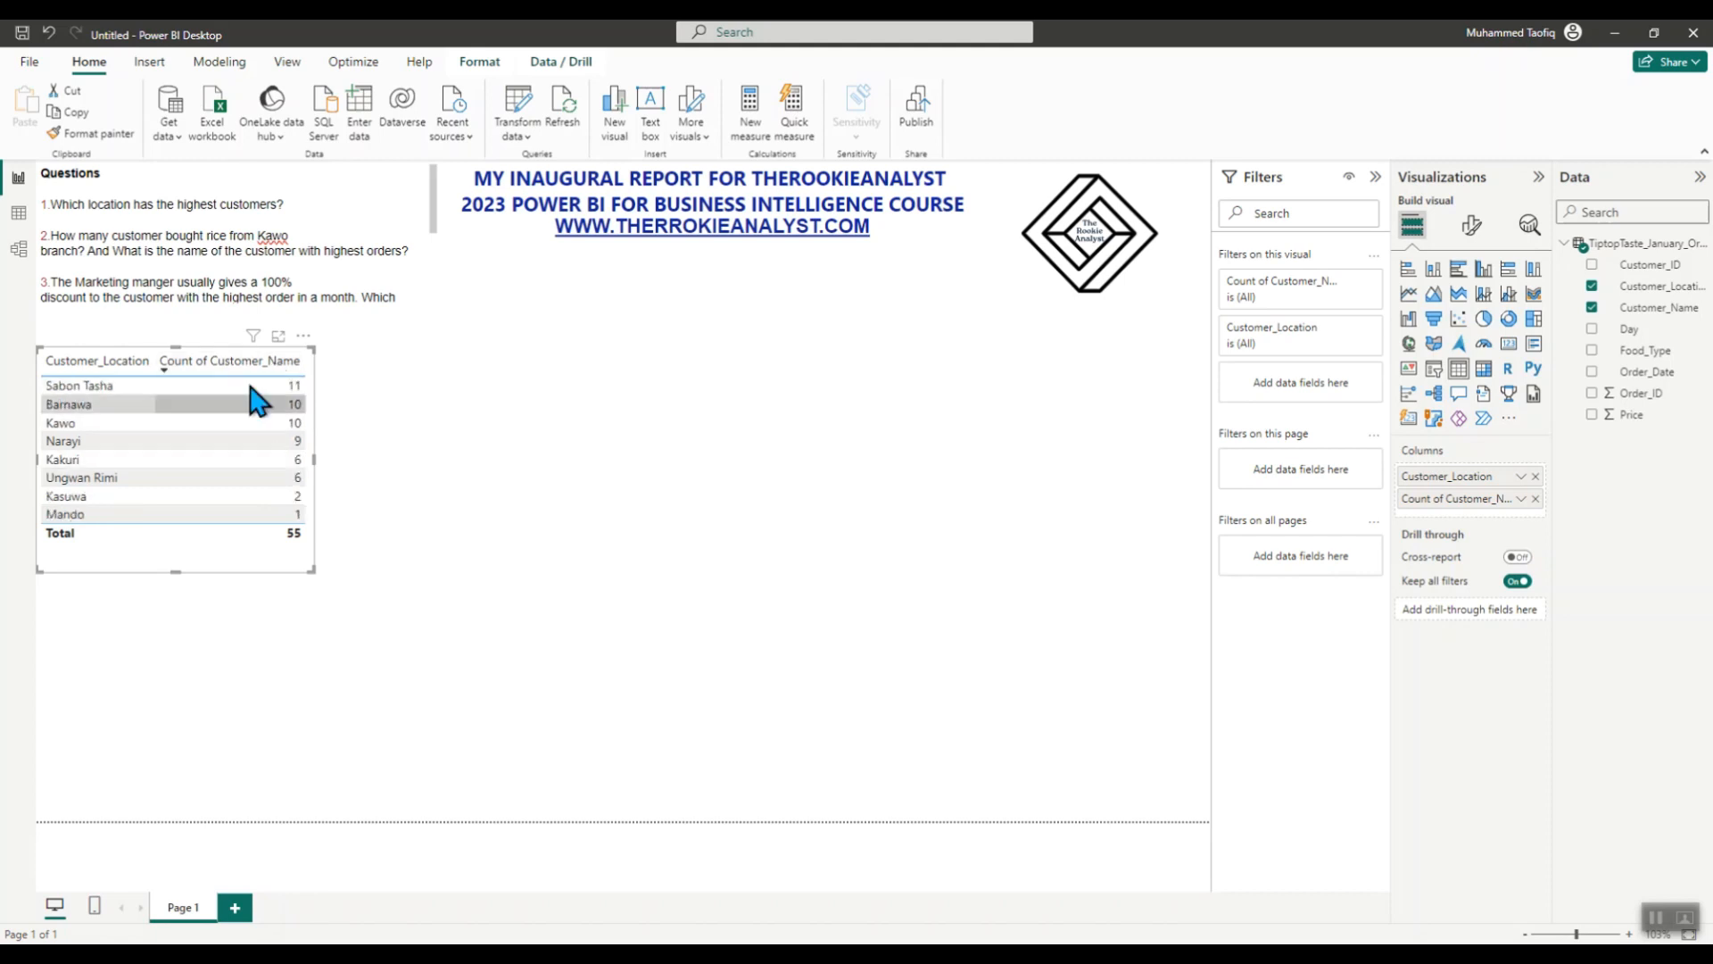
left_click(166, 369)
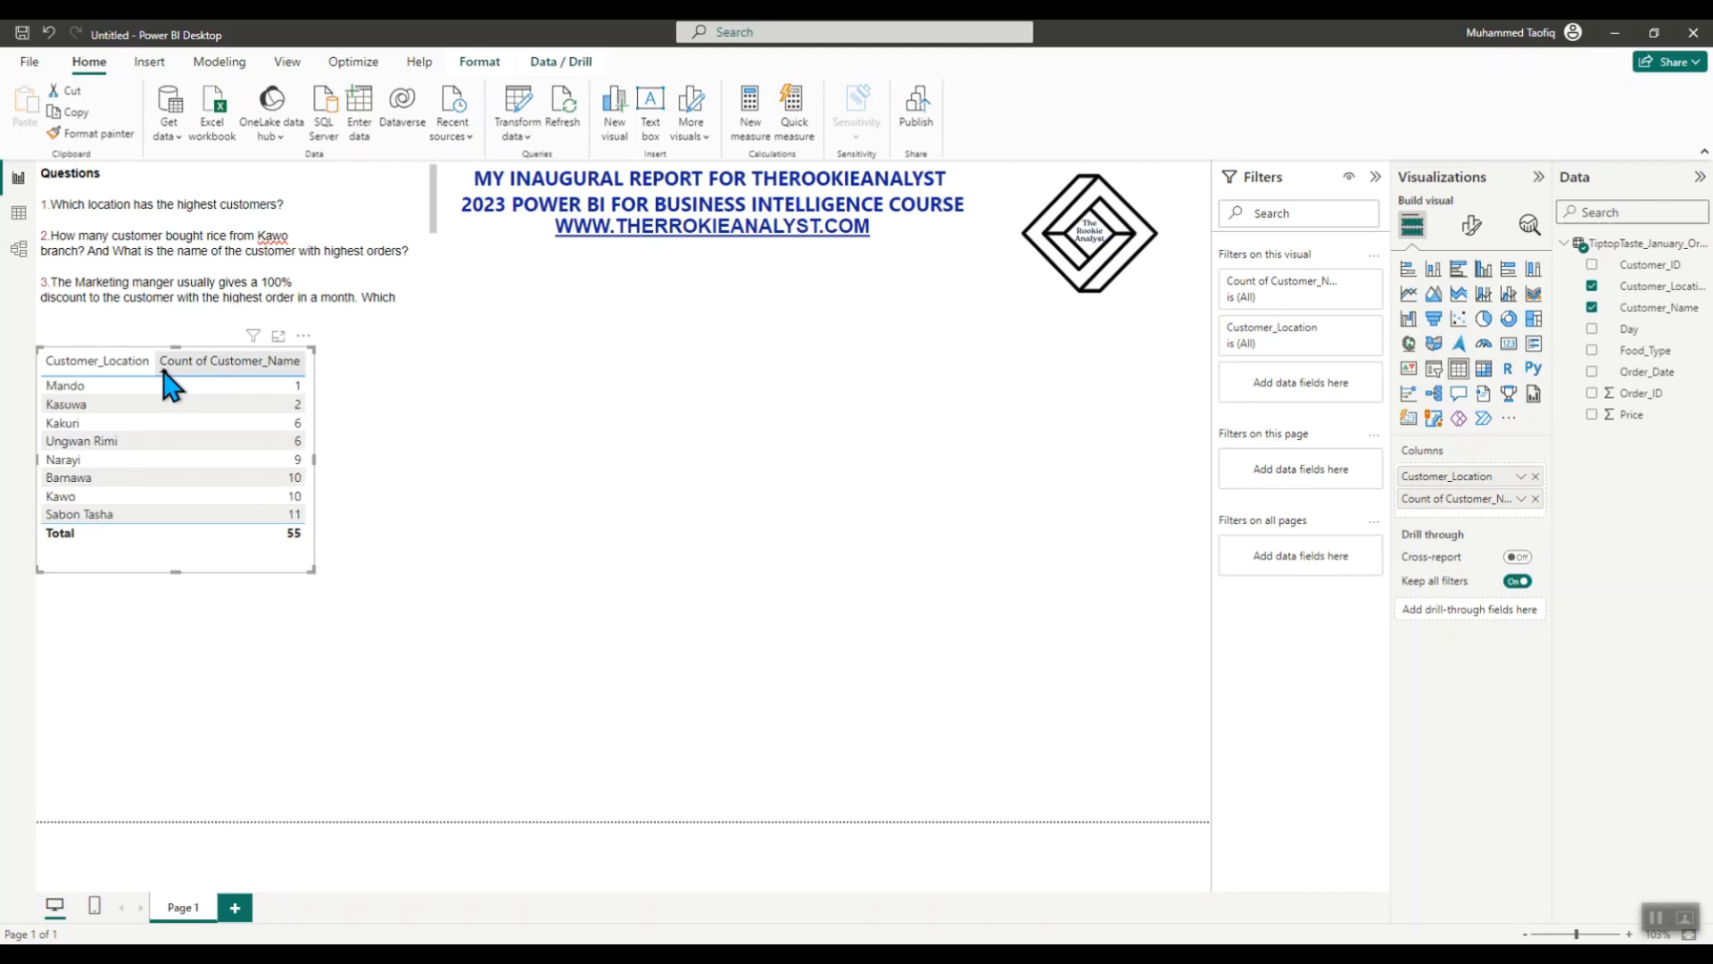
left_click(166, 369)
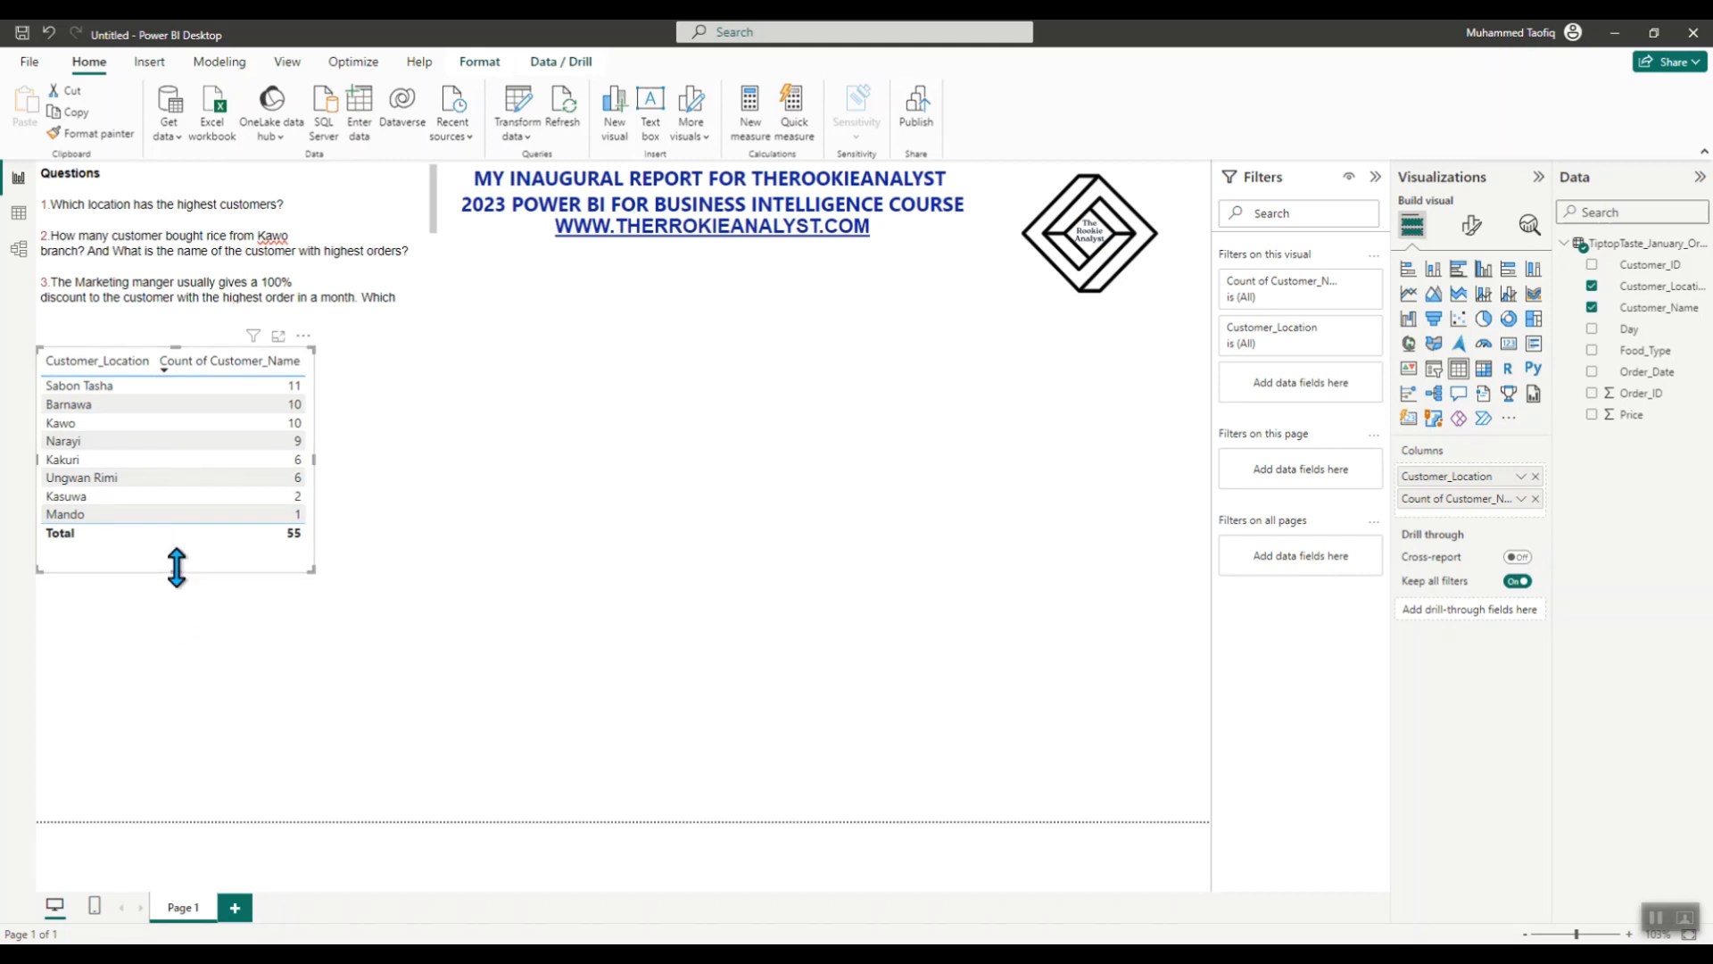
left_click_drag(175, 564, 178, 557)
left_click(1471, 228)
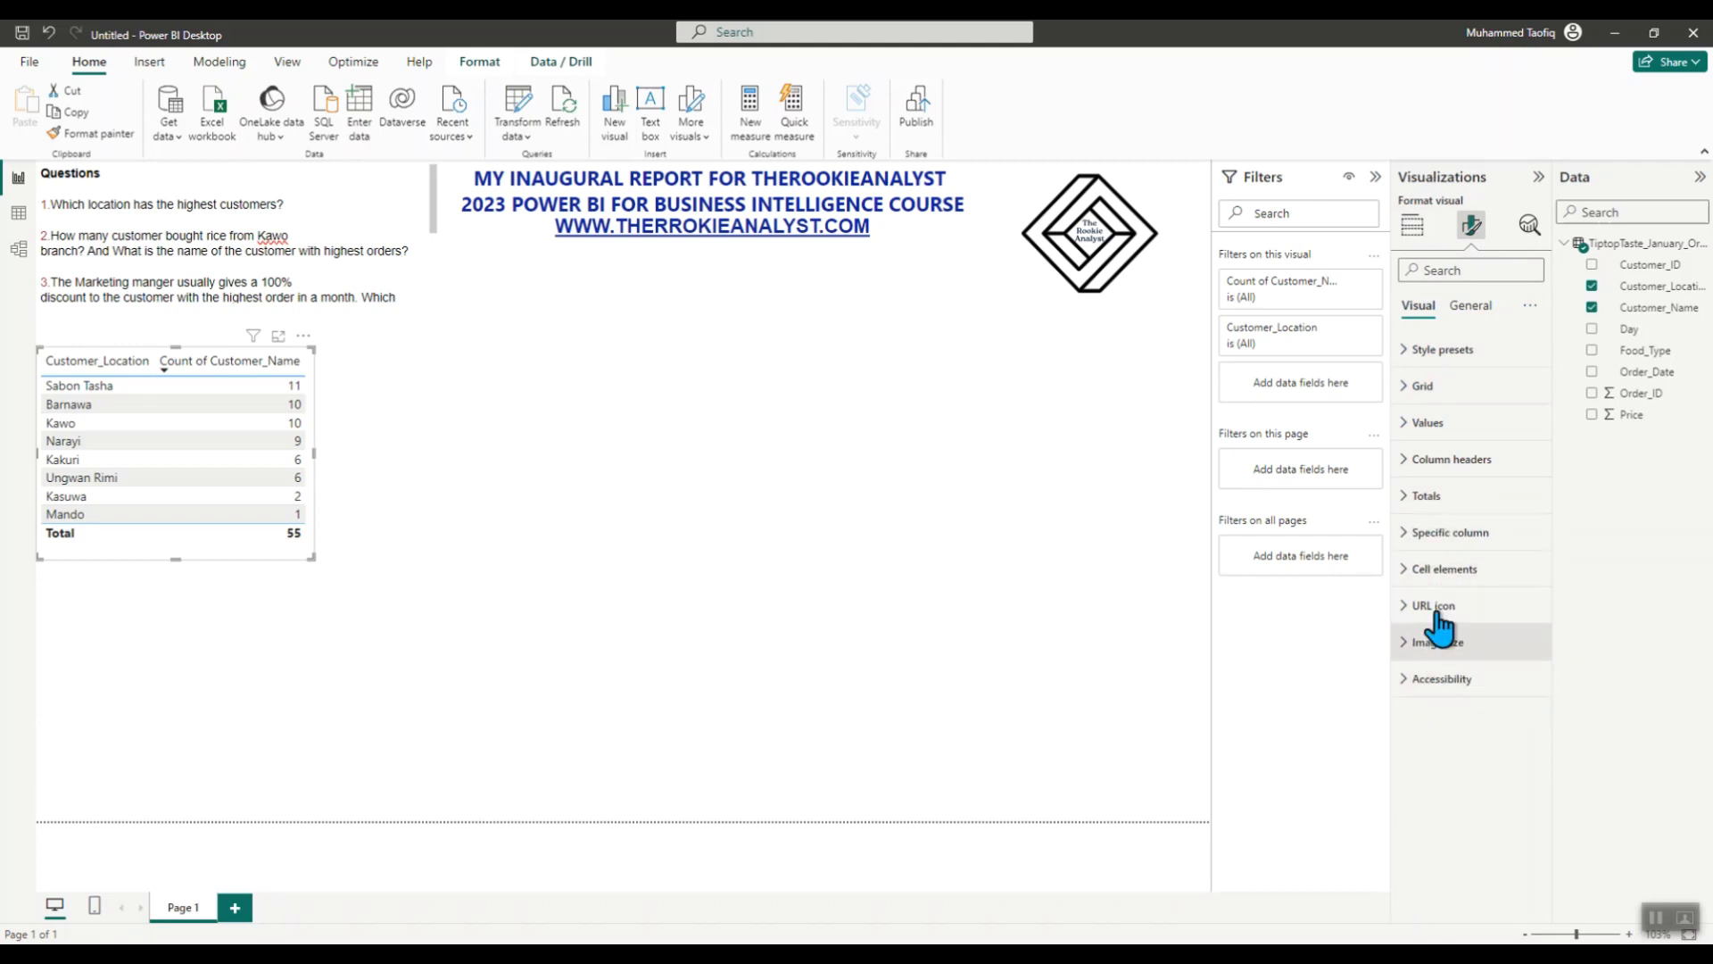
left_click(1470, 306)
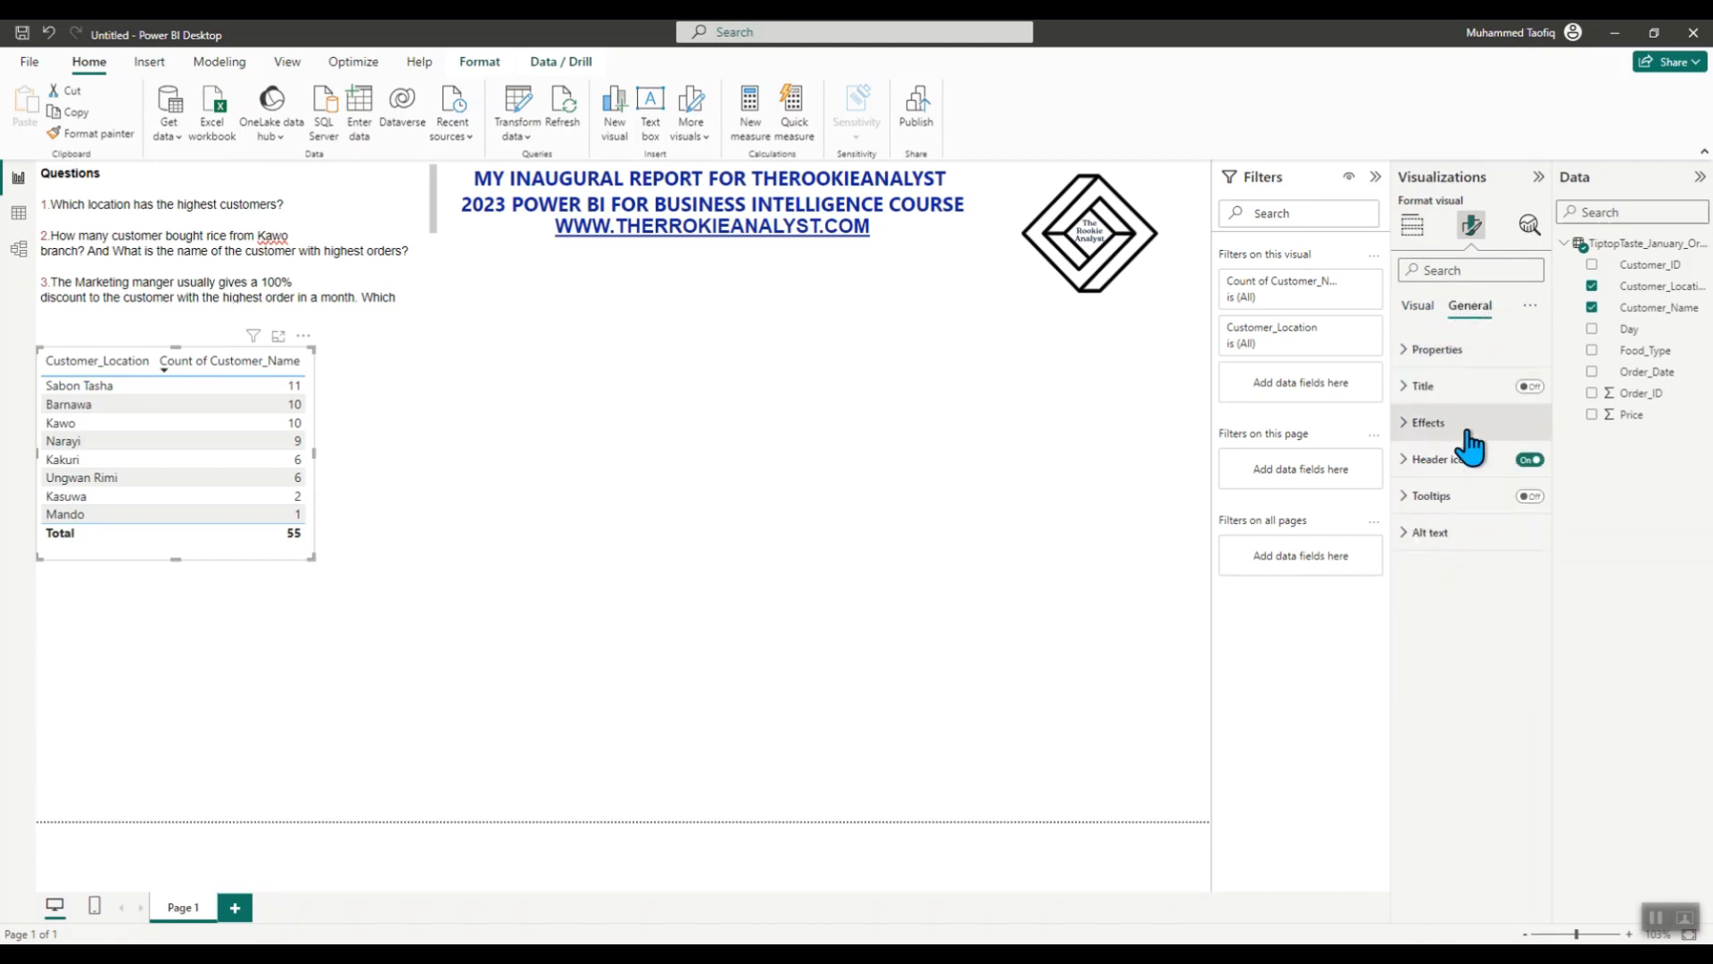
left_click(1529, 387)
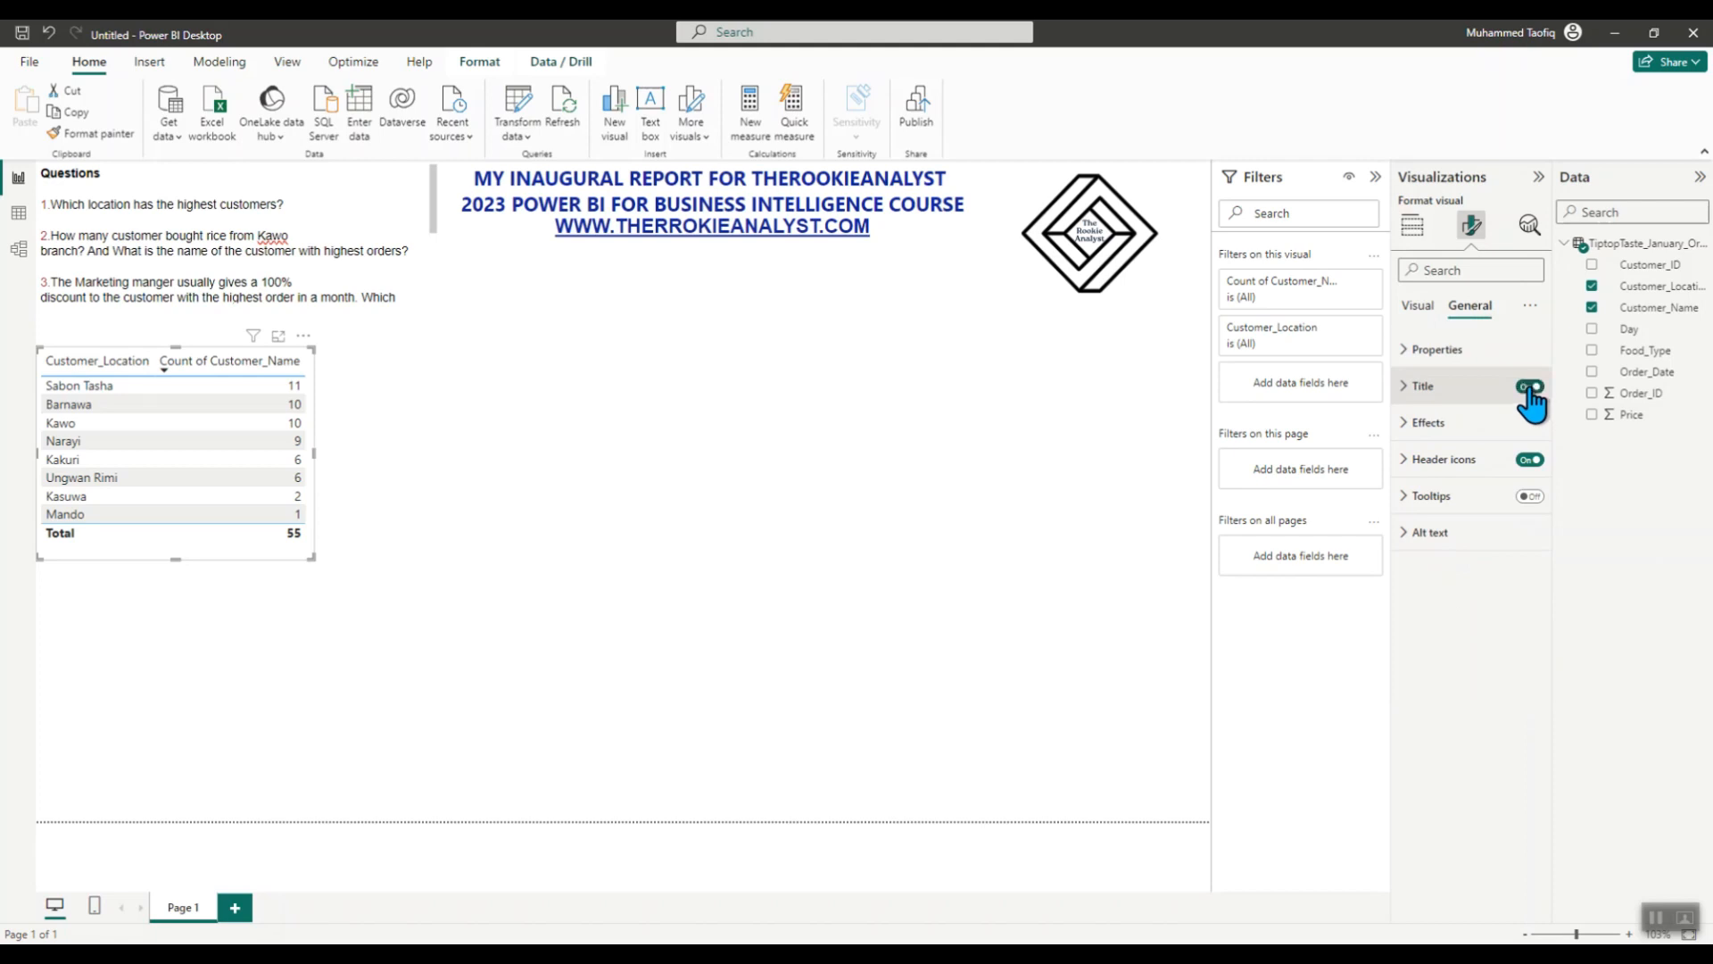
left_click(1407, 397)
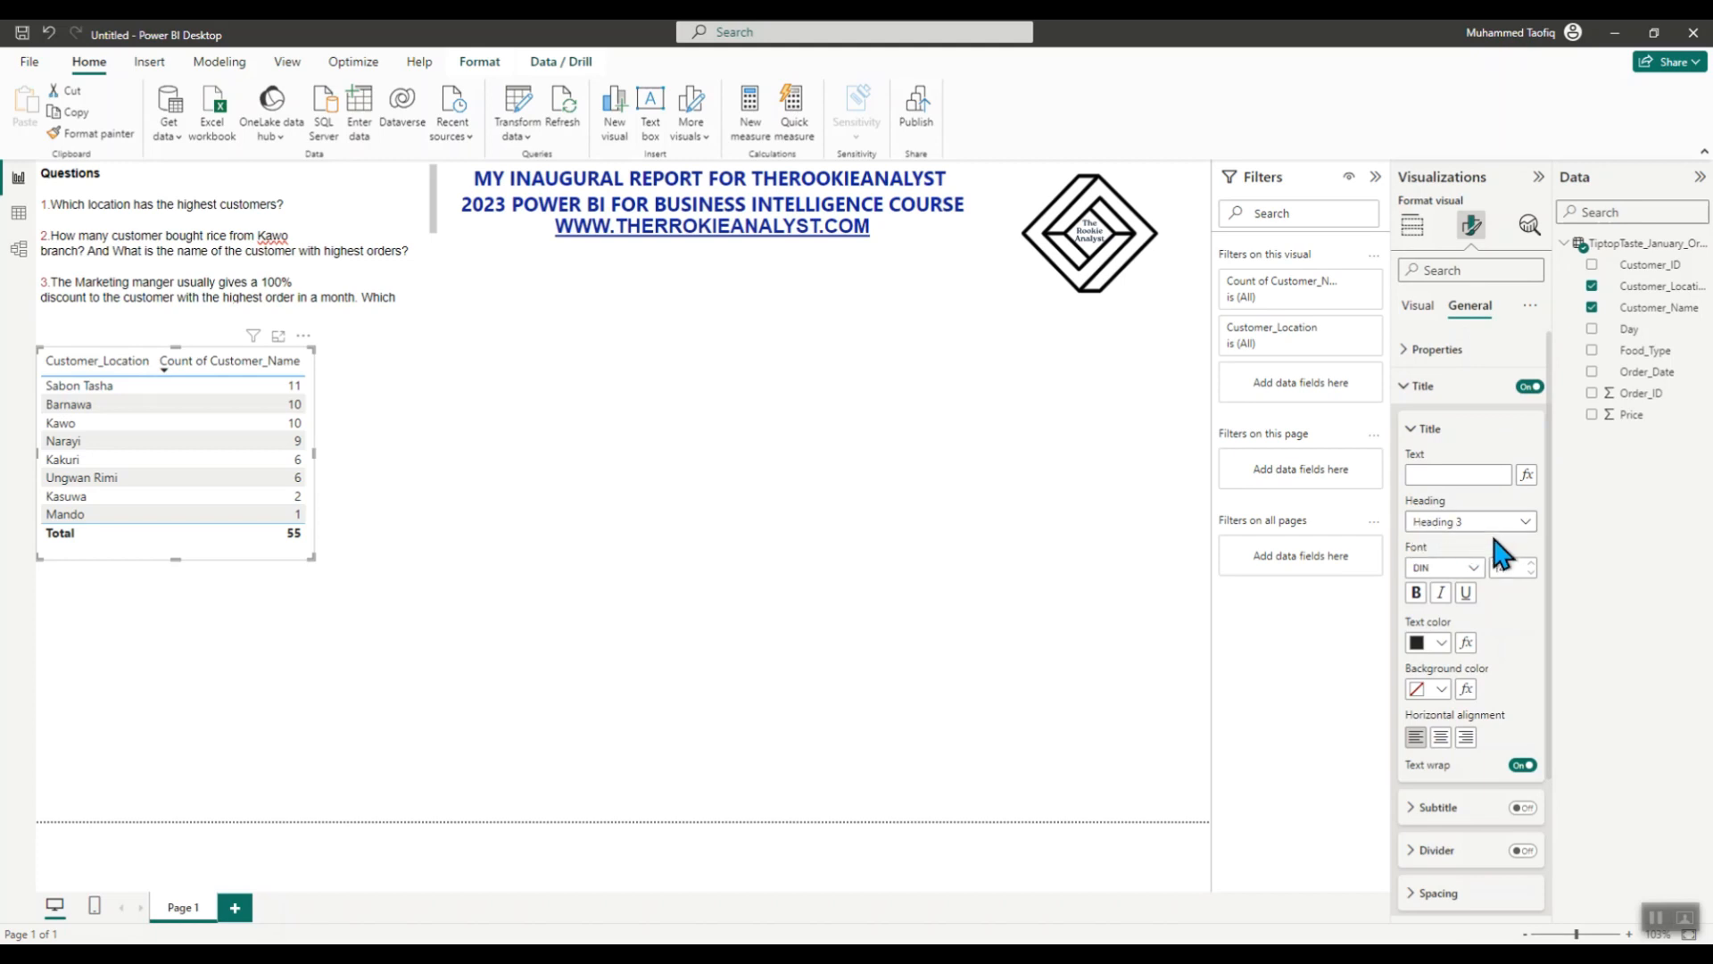
left_click(1461, 474)
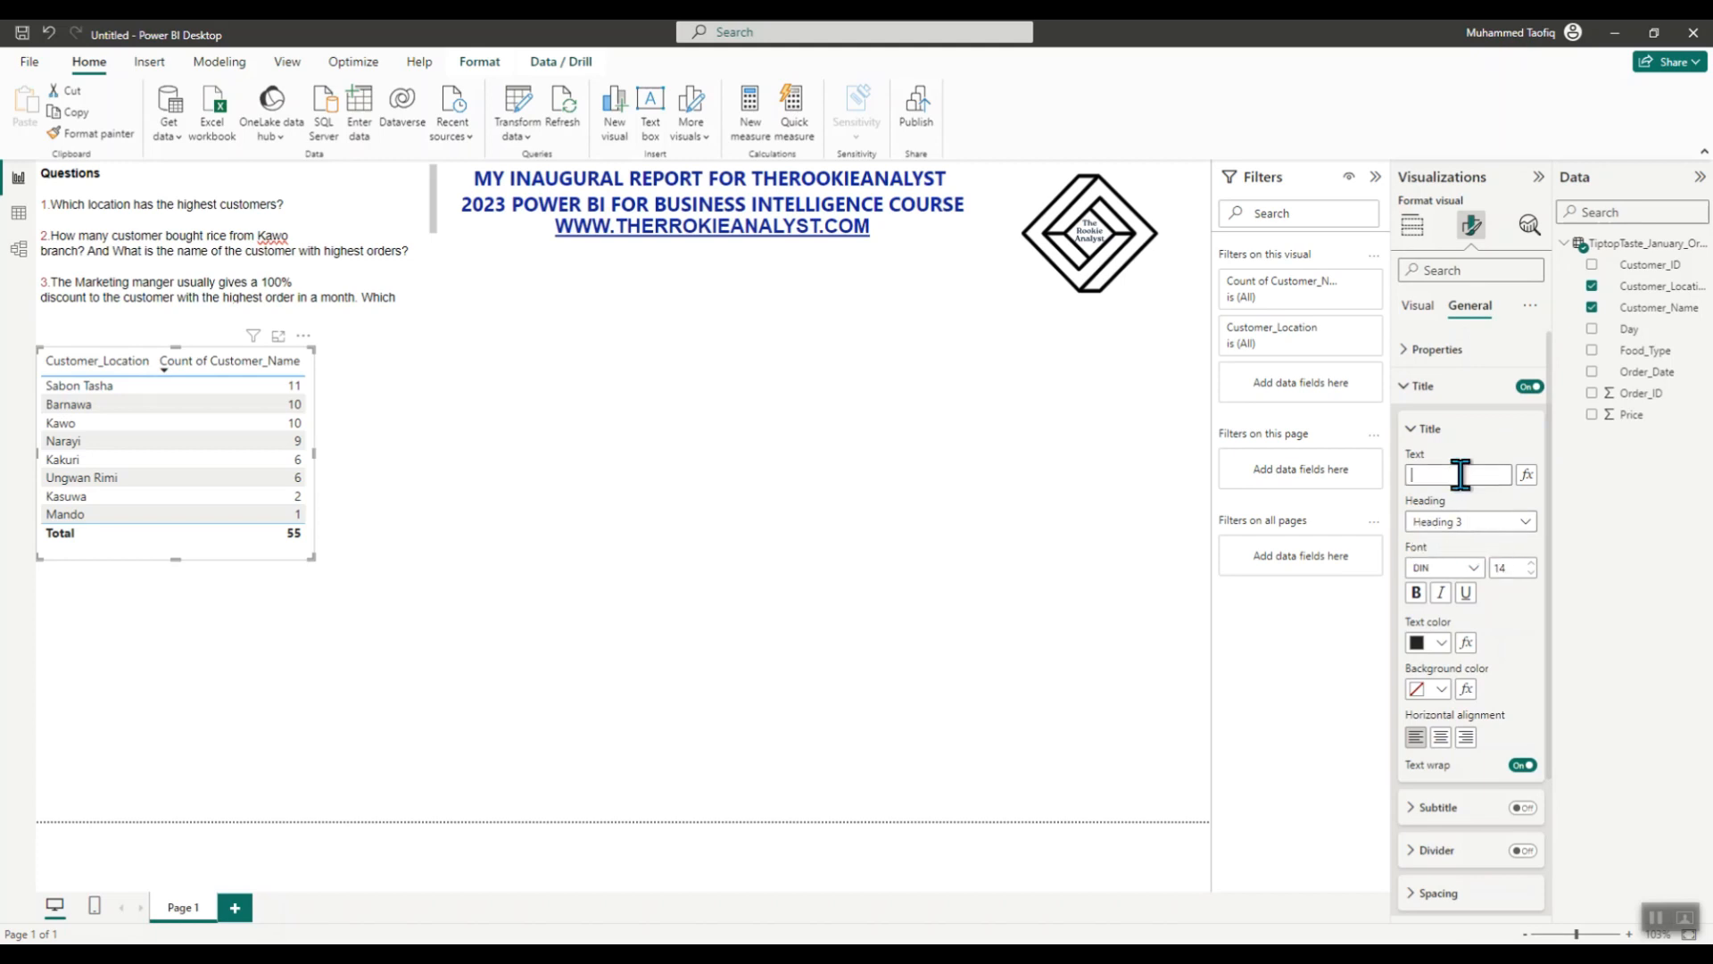
left_click(1528, 386)
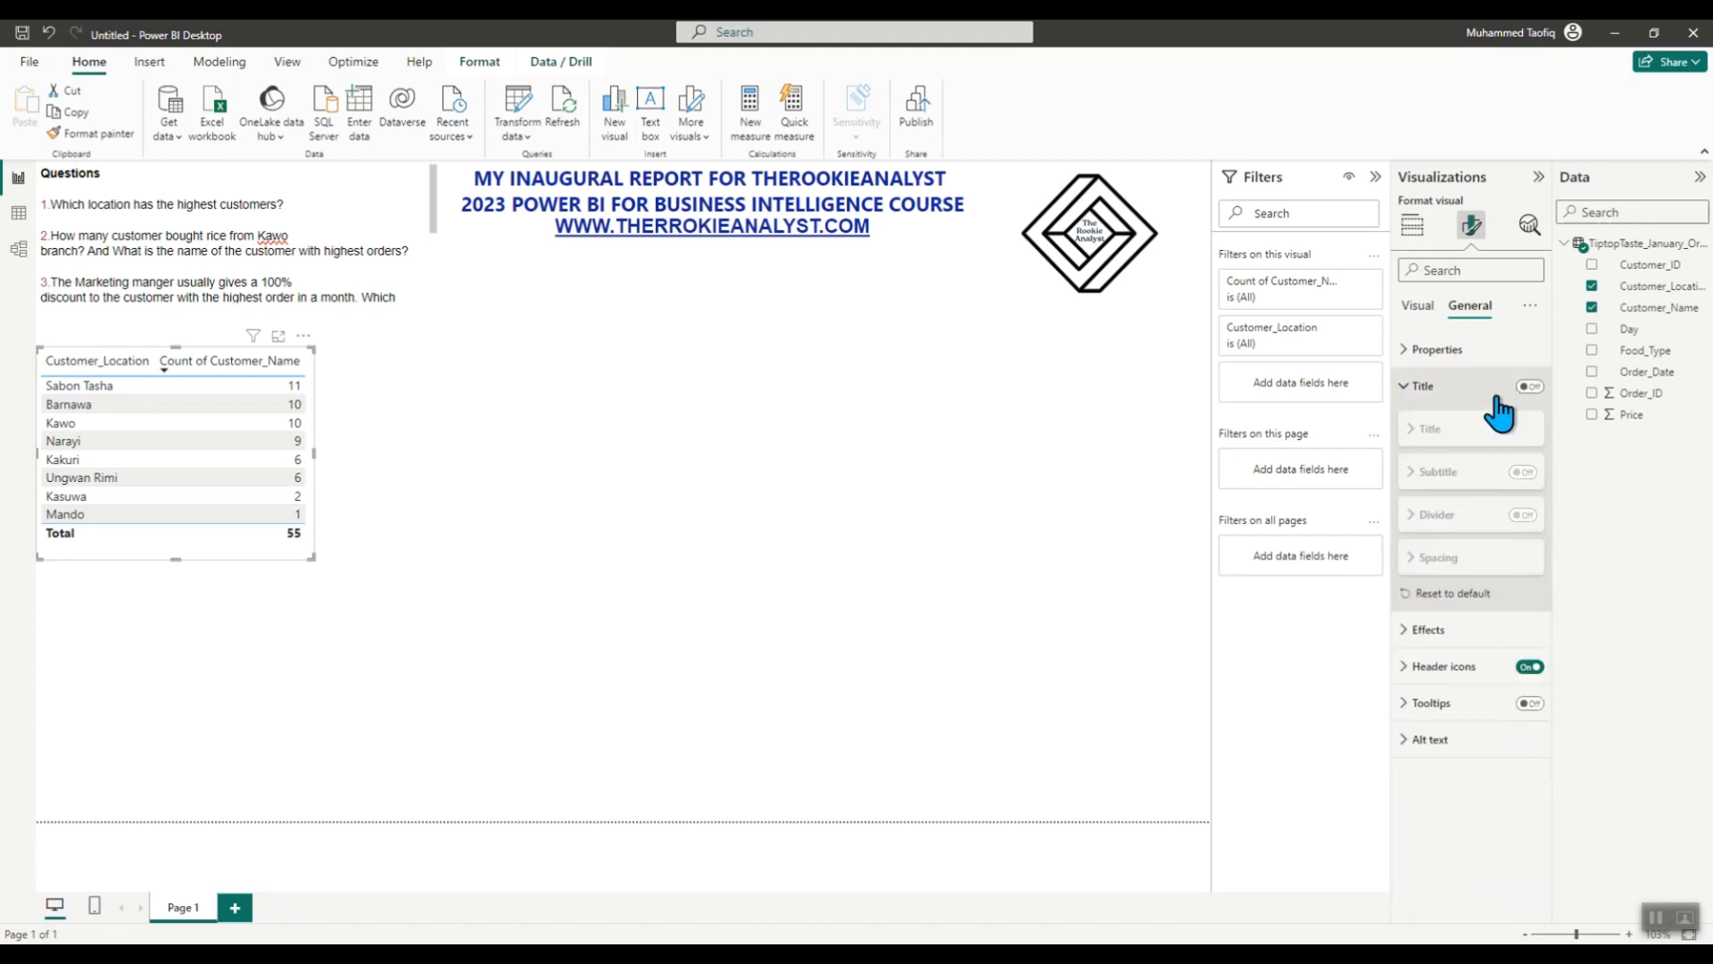
left_click(1421, 392)
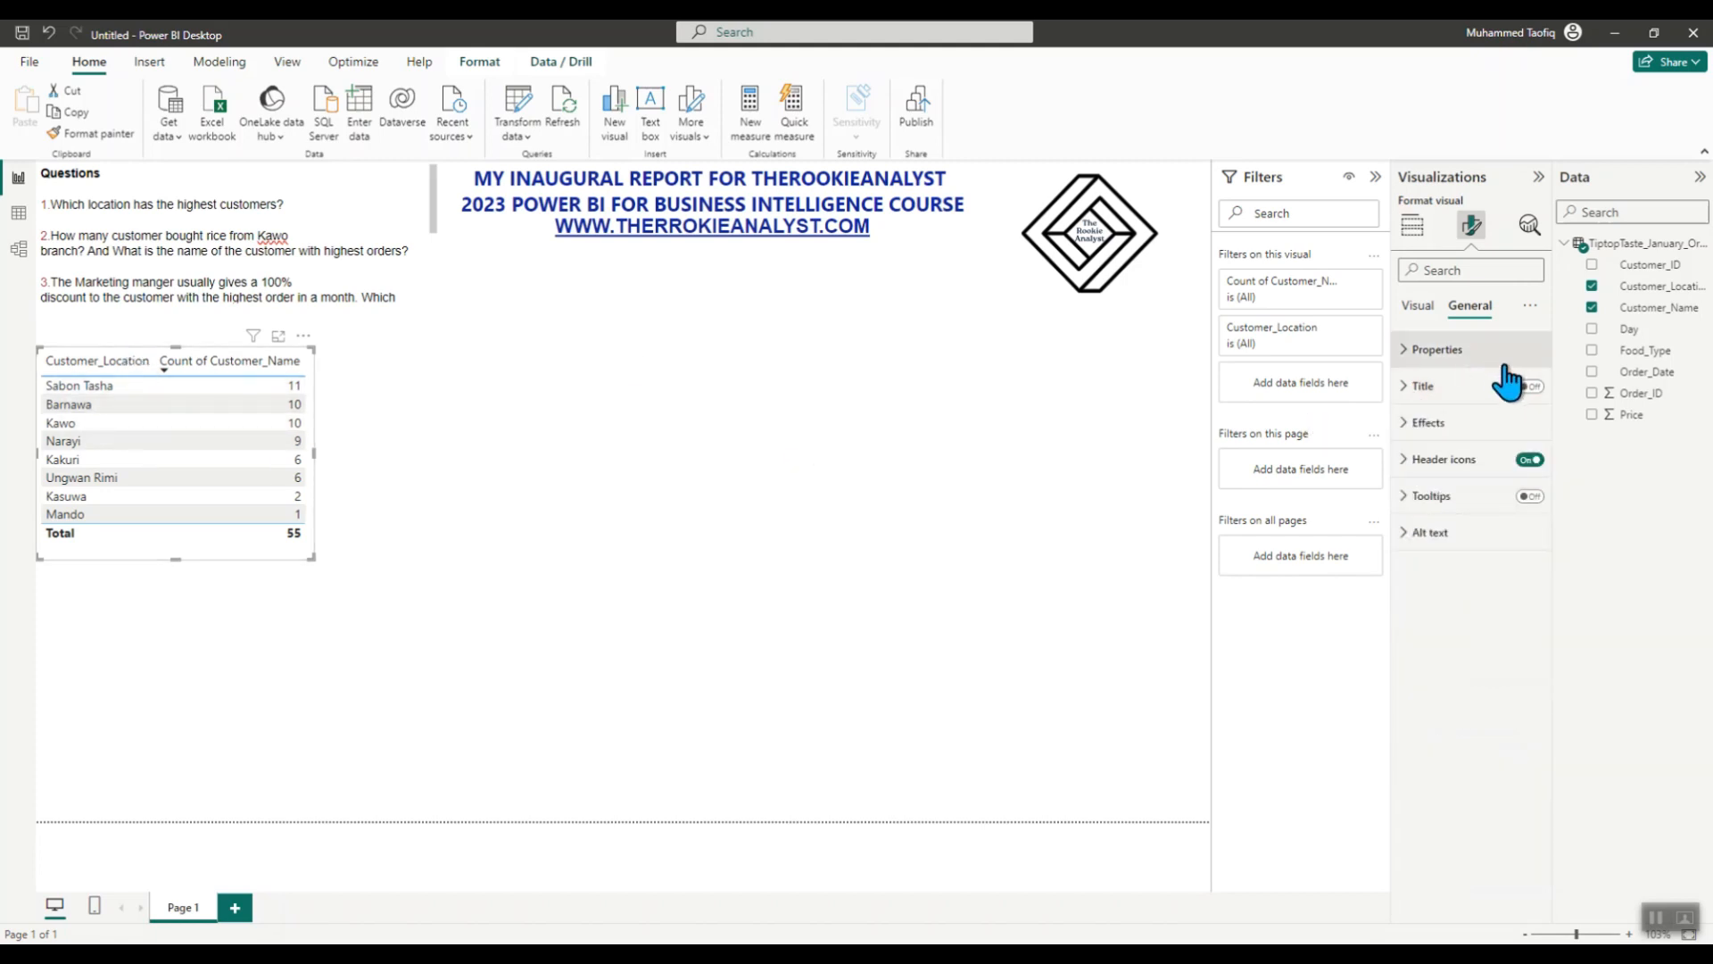
- Convert the location table to a stacked bar chart, enlarge it toward the page centre and move it slightly closer to the questions
left_click(1413, 225)
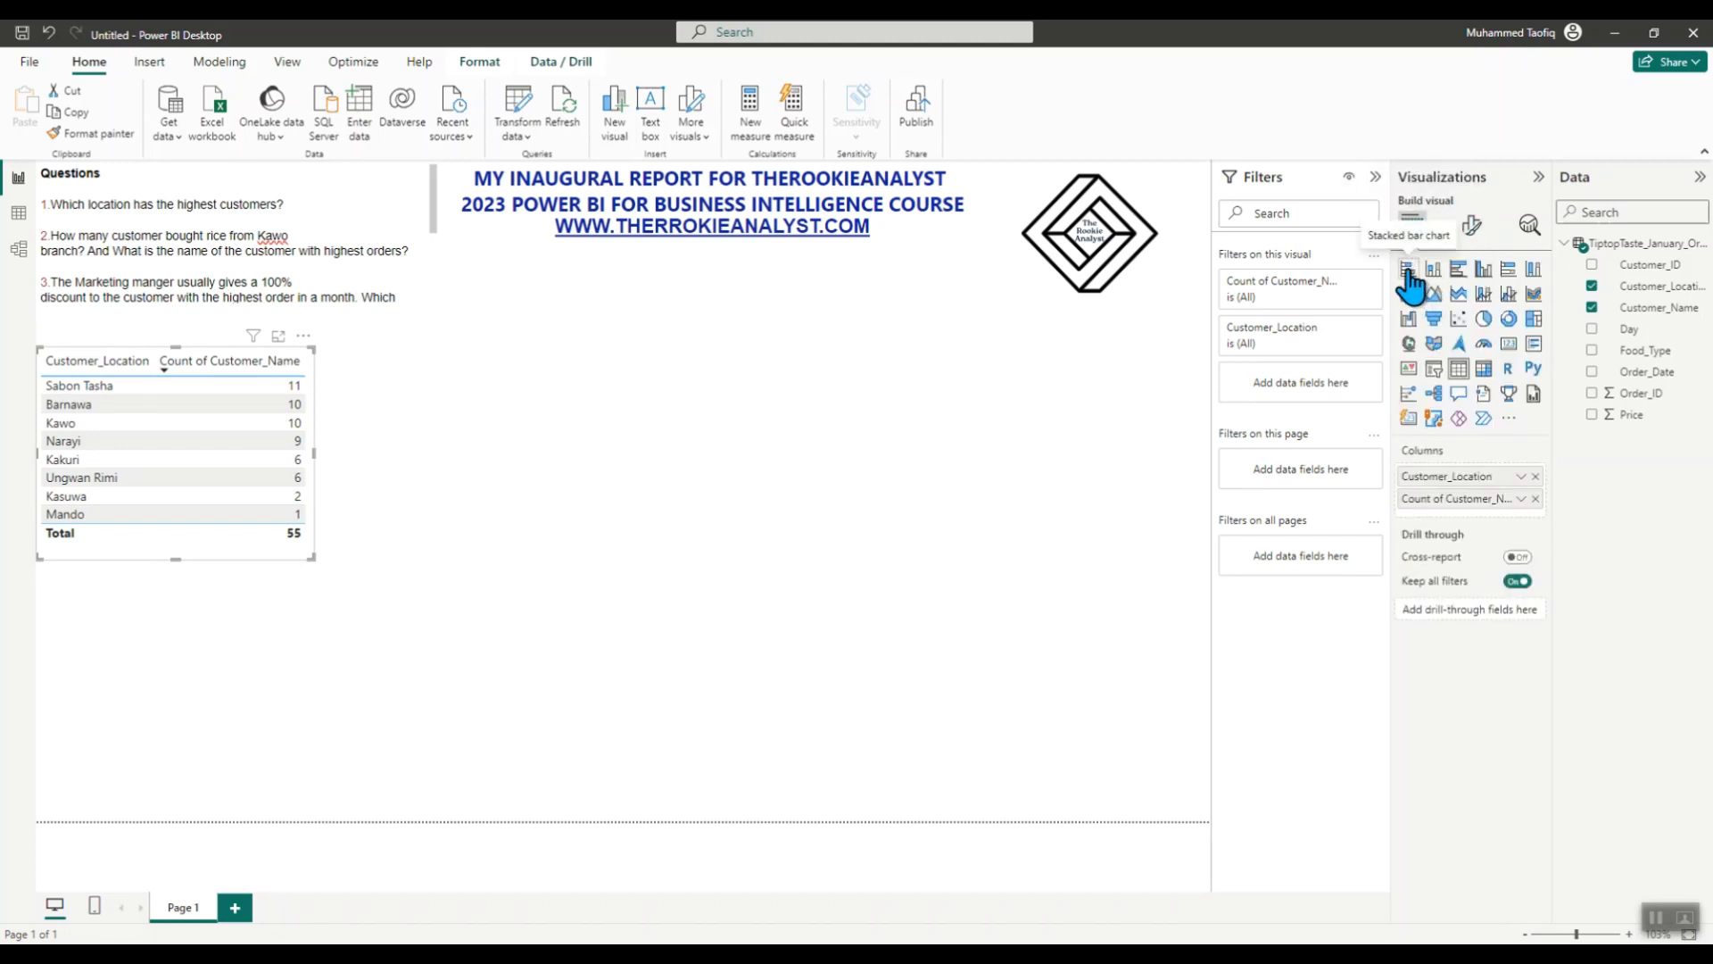
left_click(1408, 269)
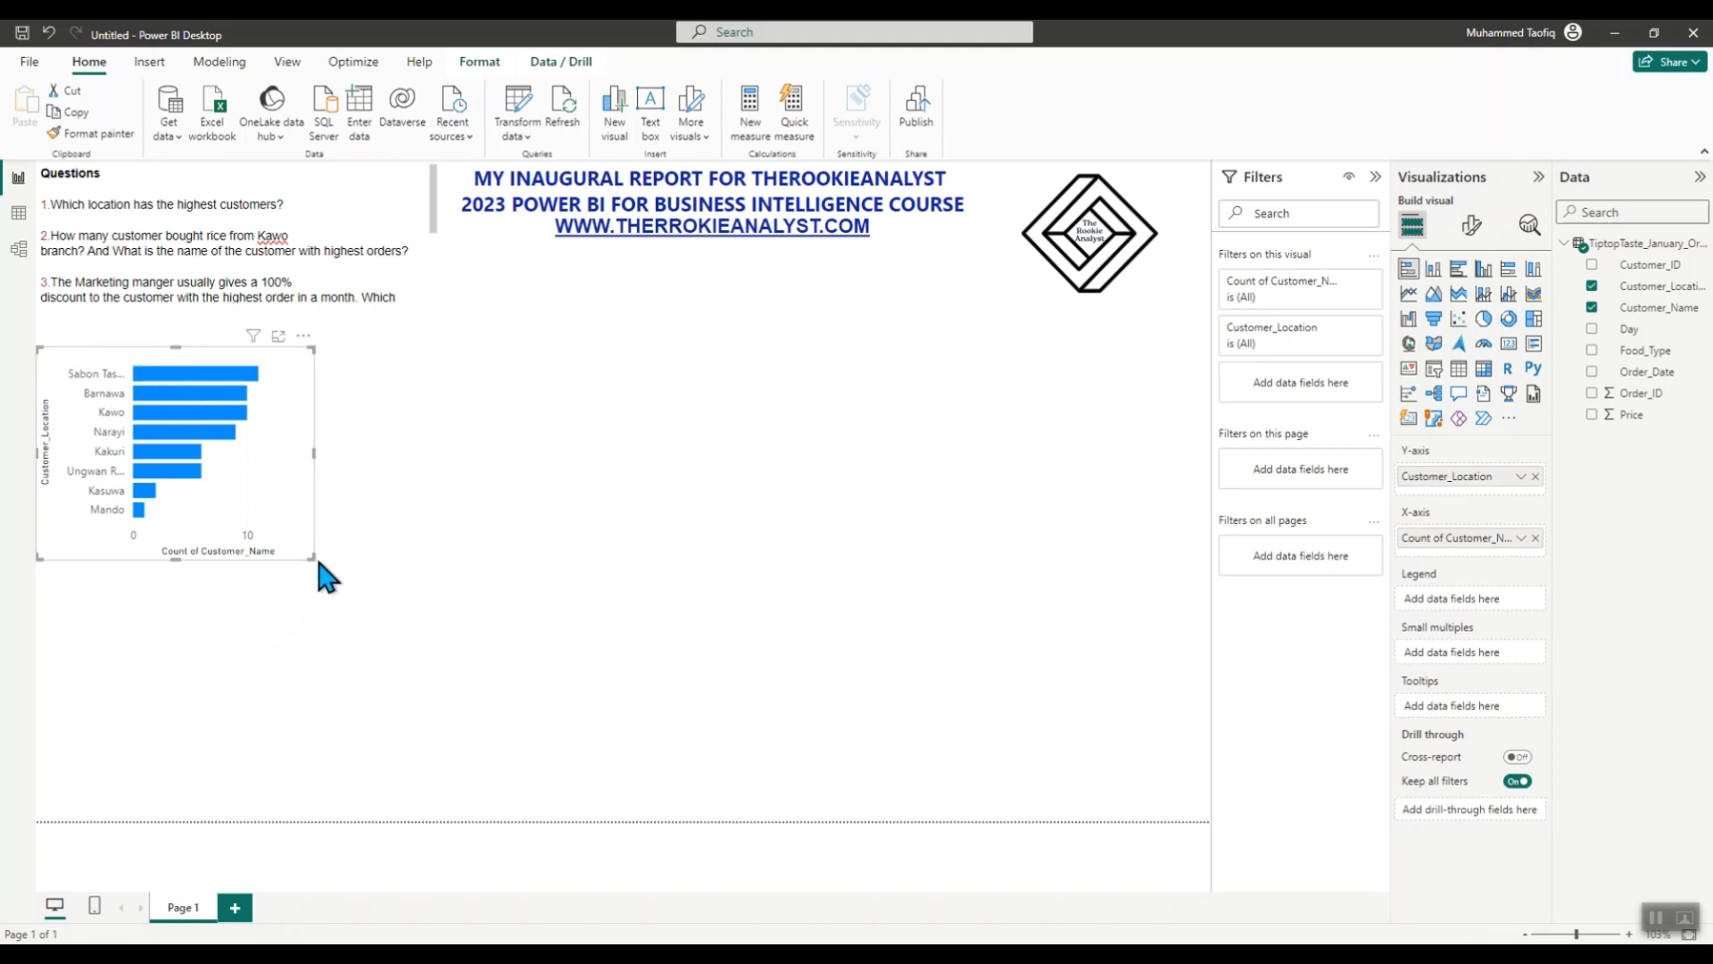
left_click_drag(313, 557, 463, 661)
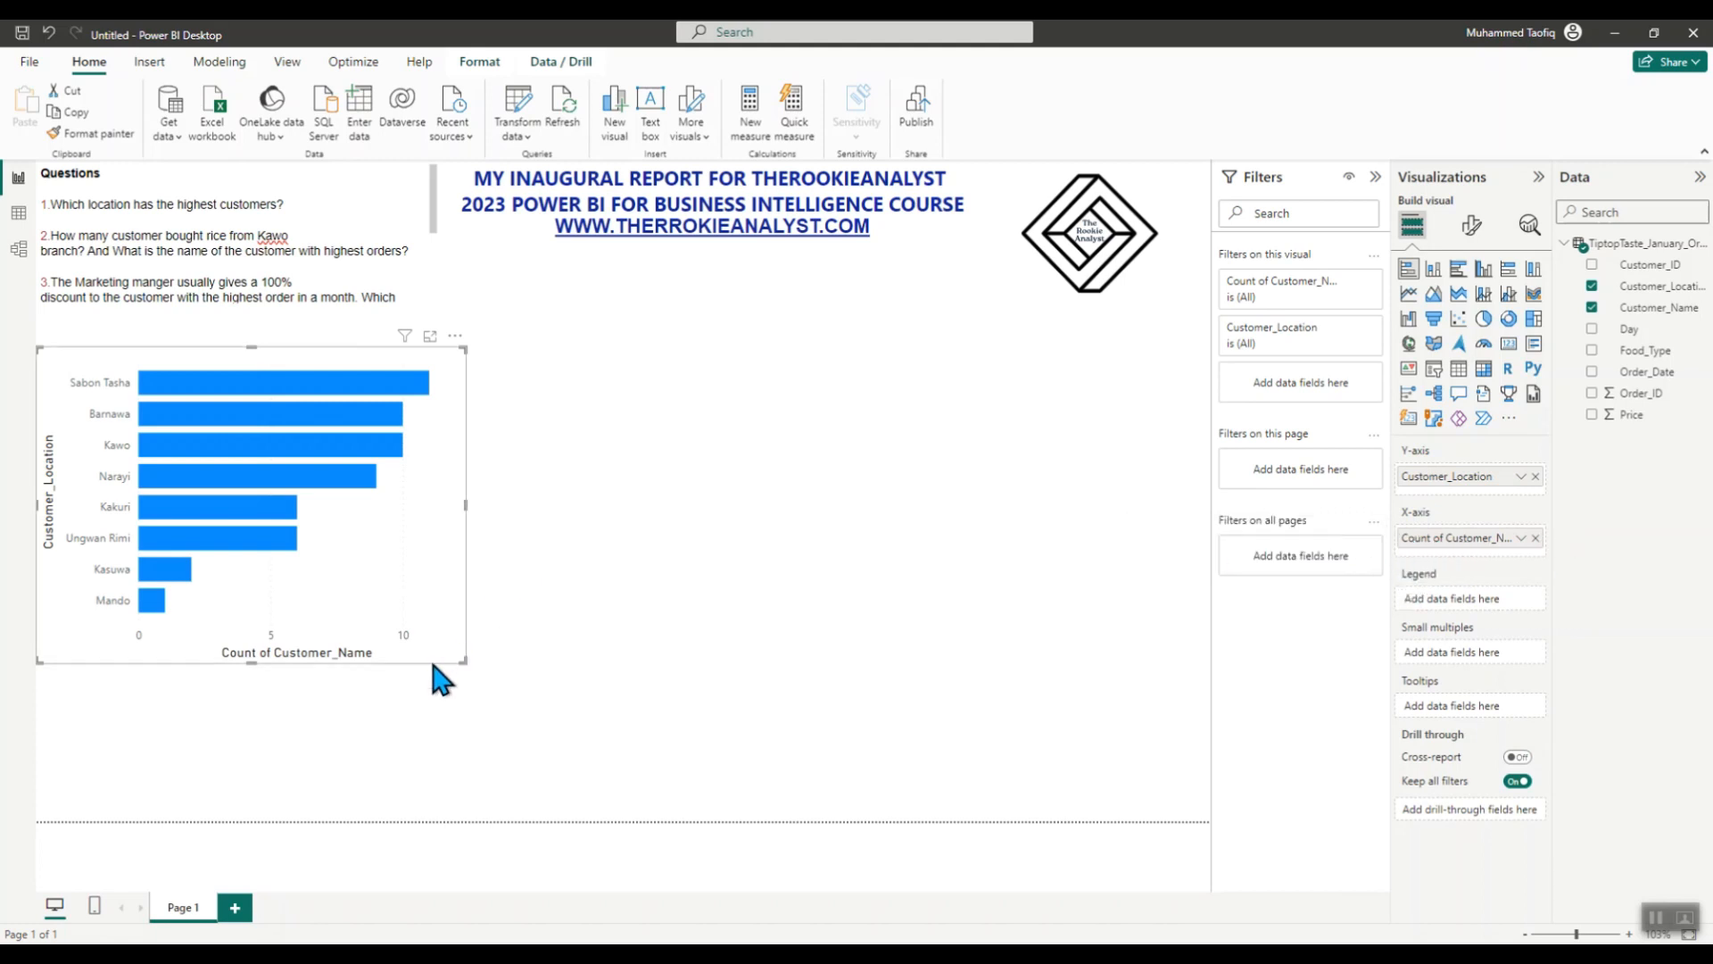
left_click_drag(463, 660, 513, 703)
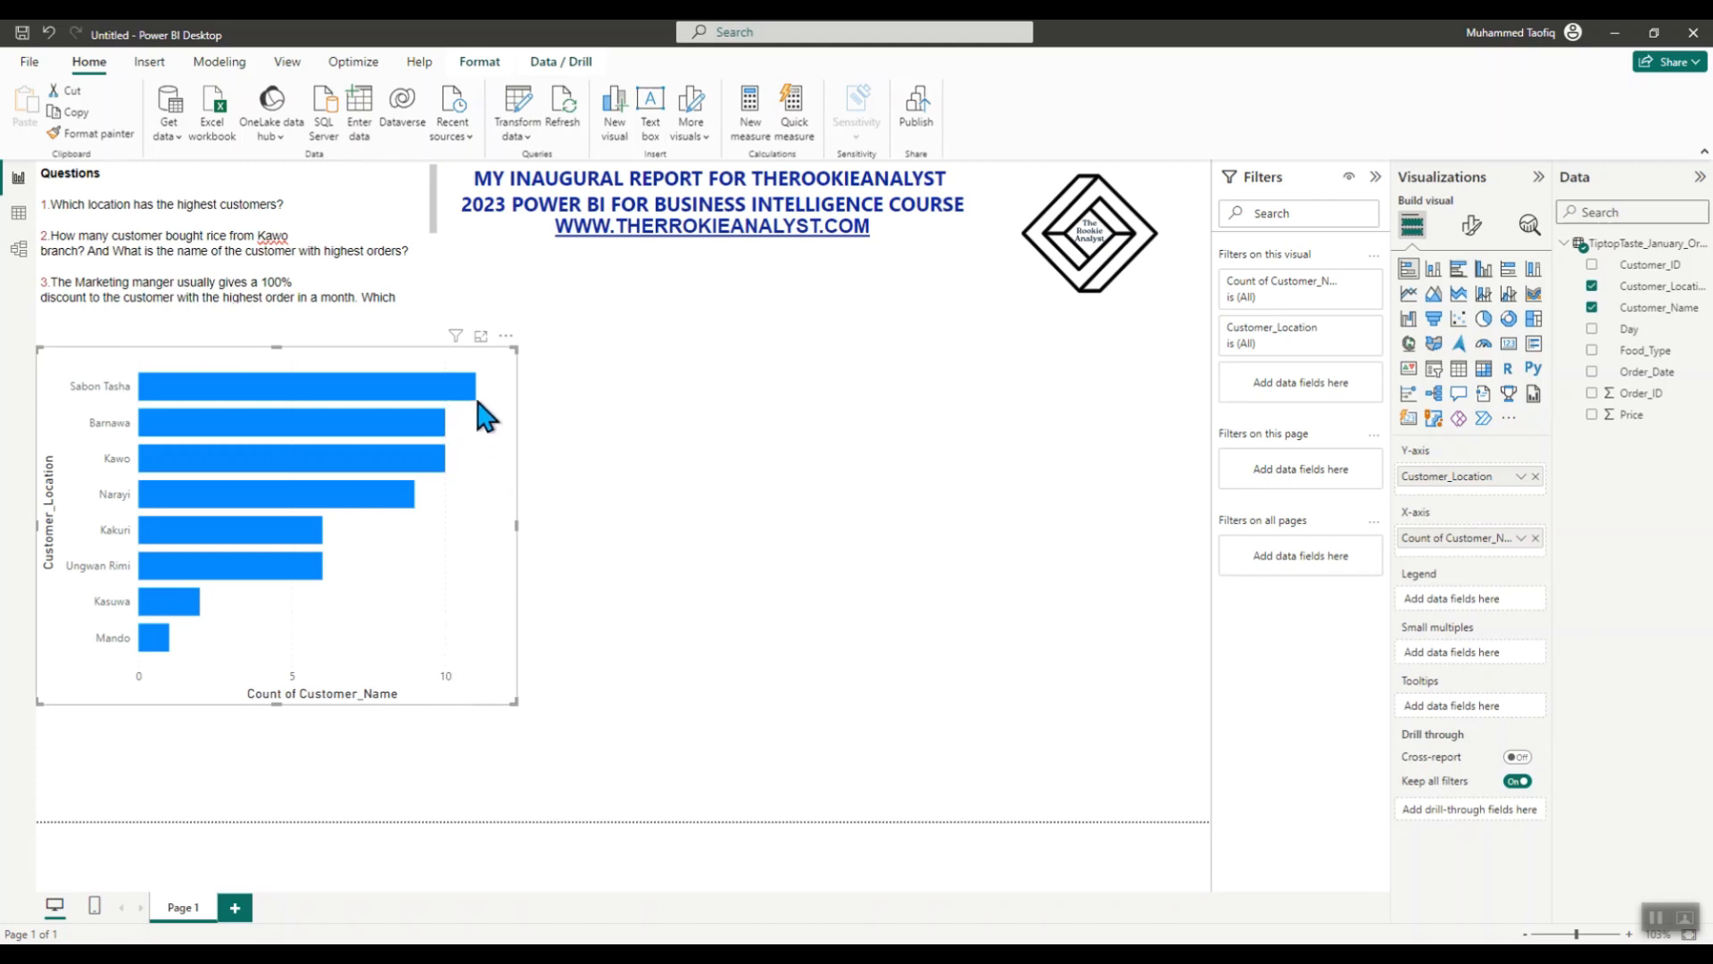
left_click_drag(477, 402, 482, 596)
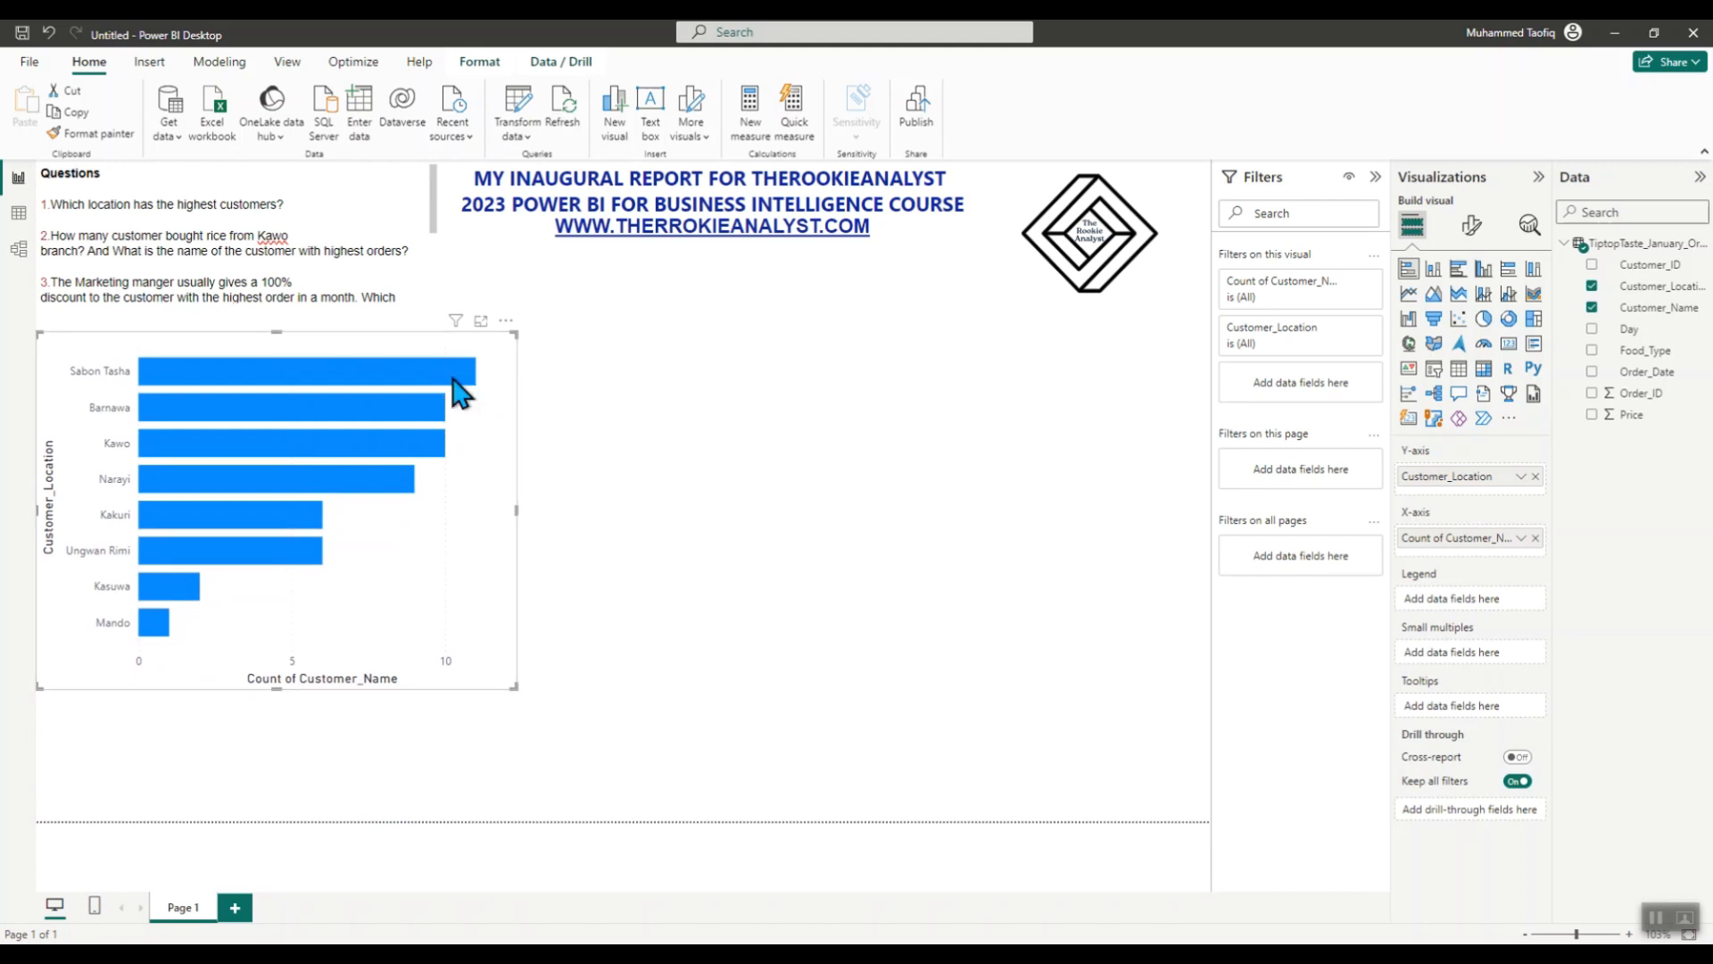
- Turn on the title of the location bar chart and set its text to "Branches with the highest order"
left_click(1472, 226)
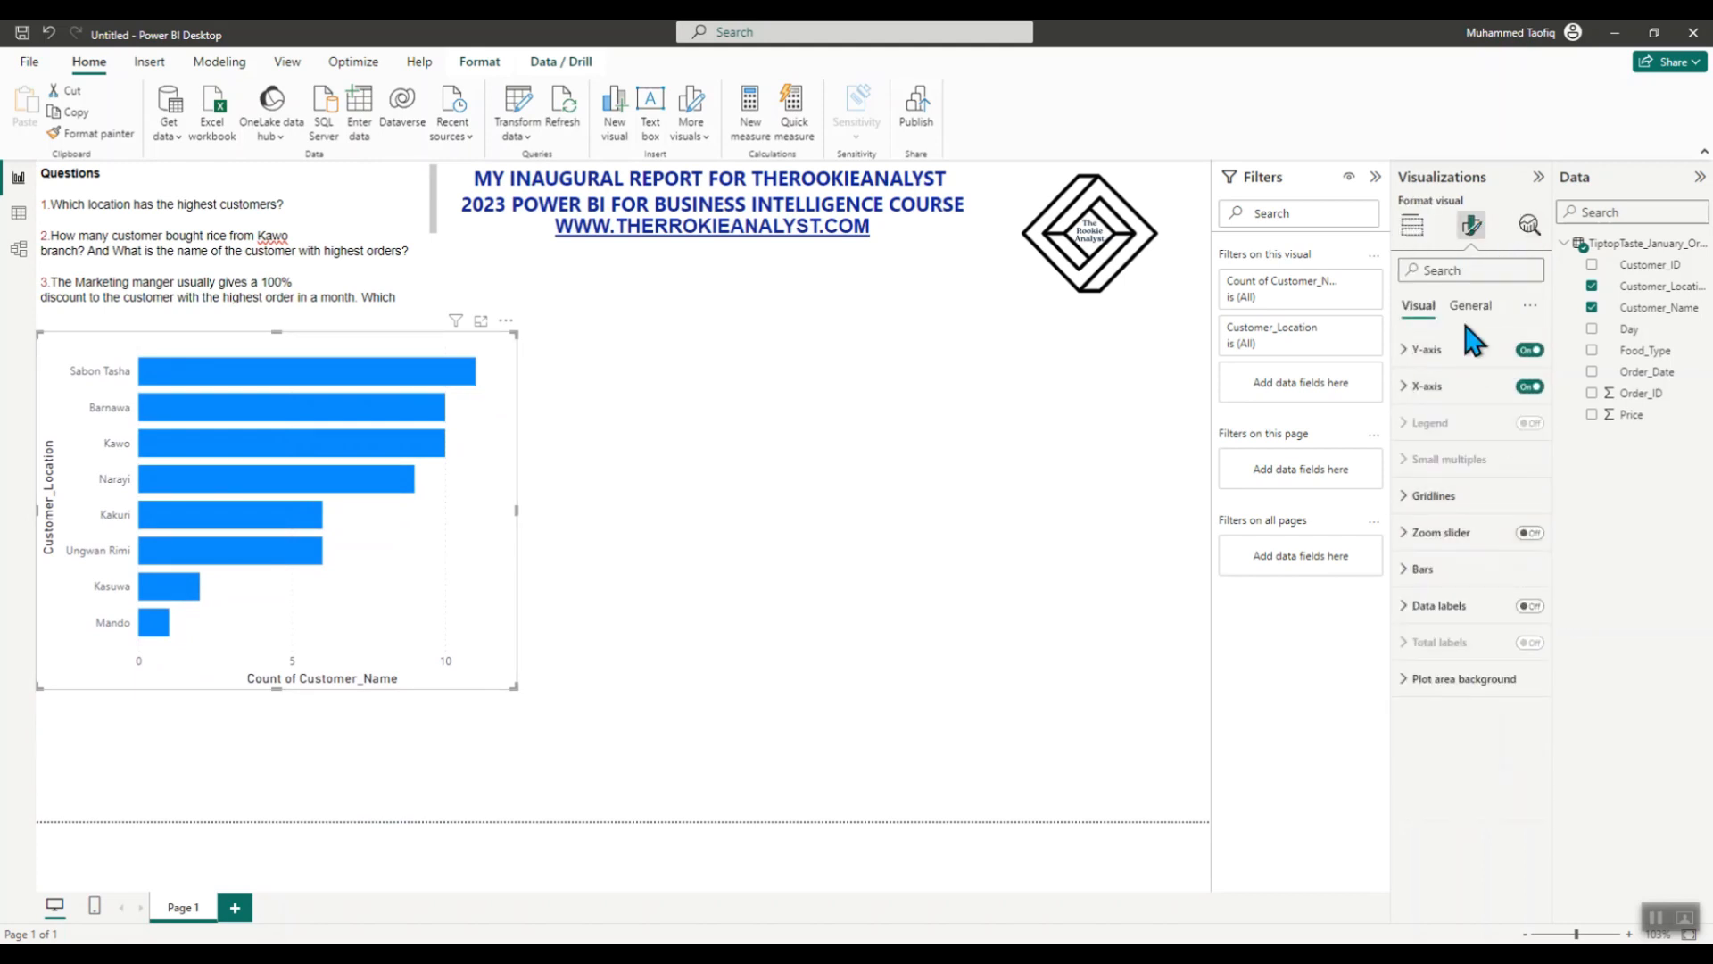
left_click(1471, 312)
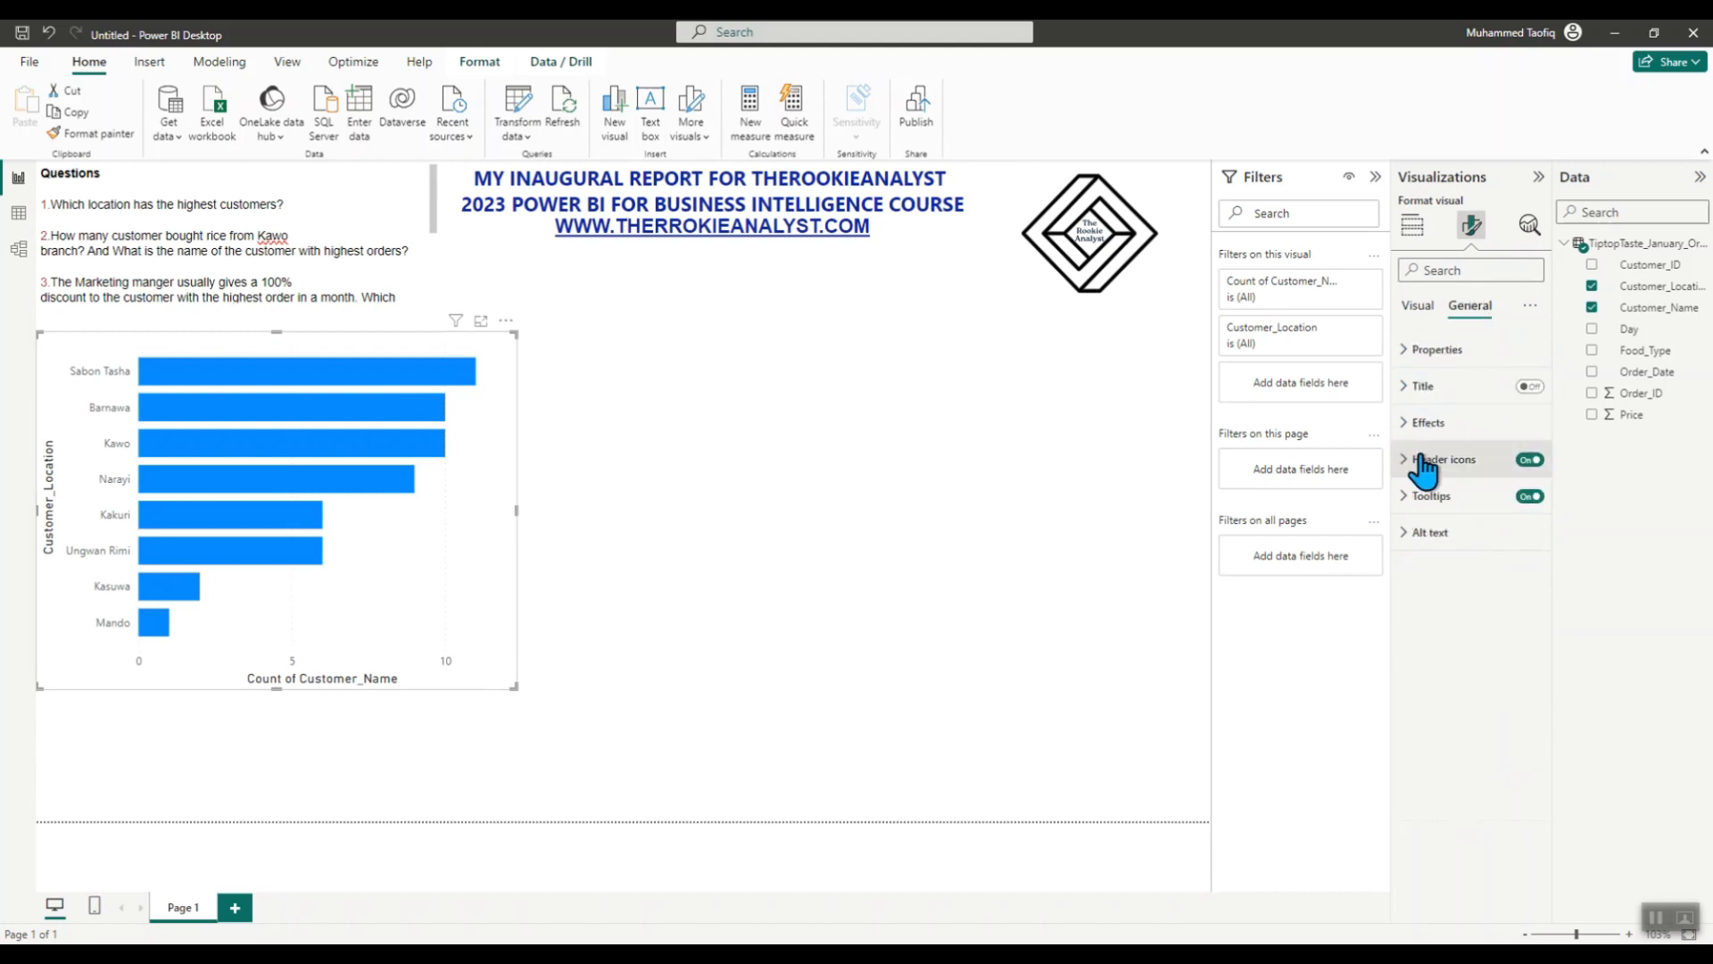
left_click(1415, 393)
left_click(1531, 386)
left_click(1431, 429)
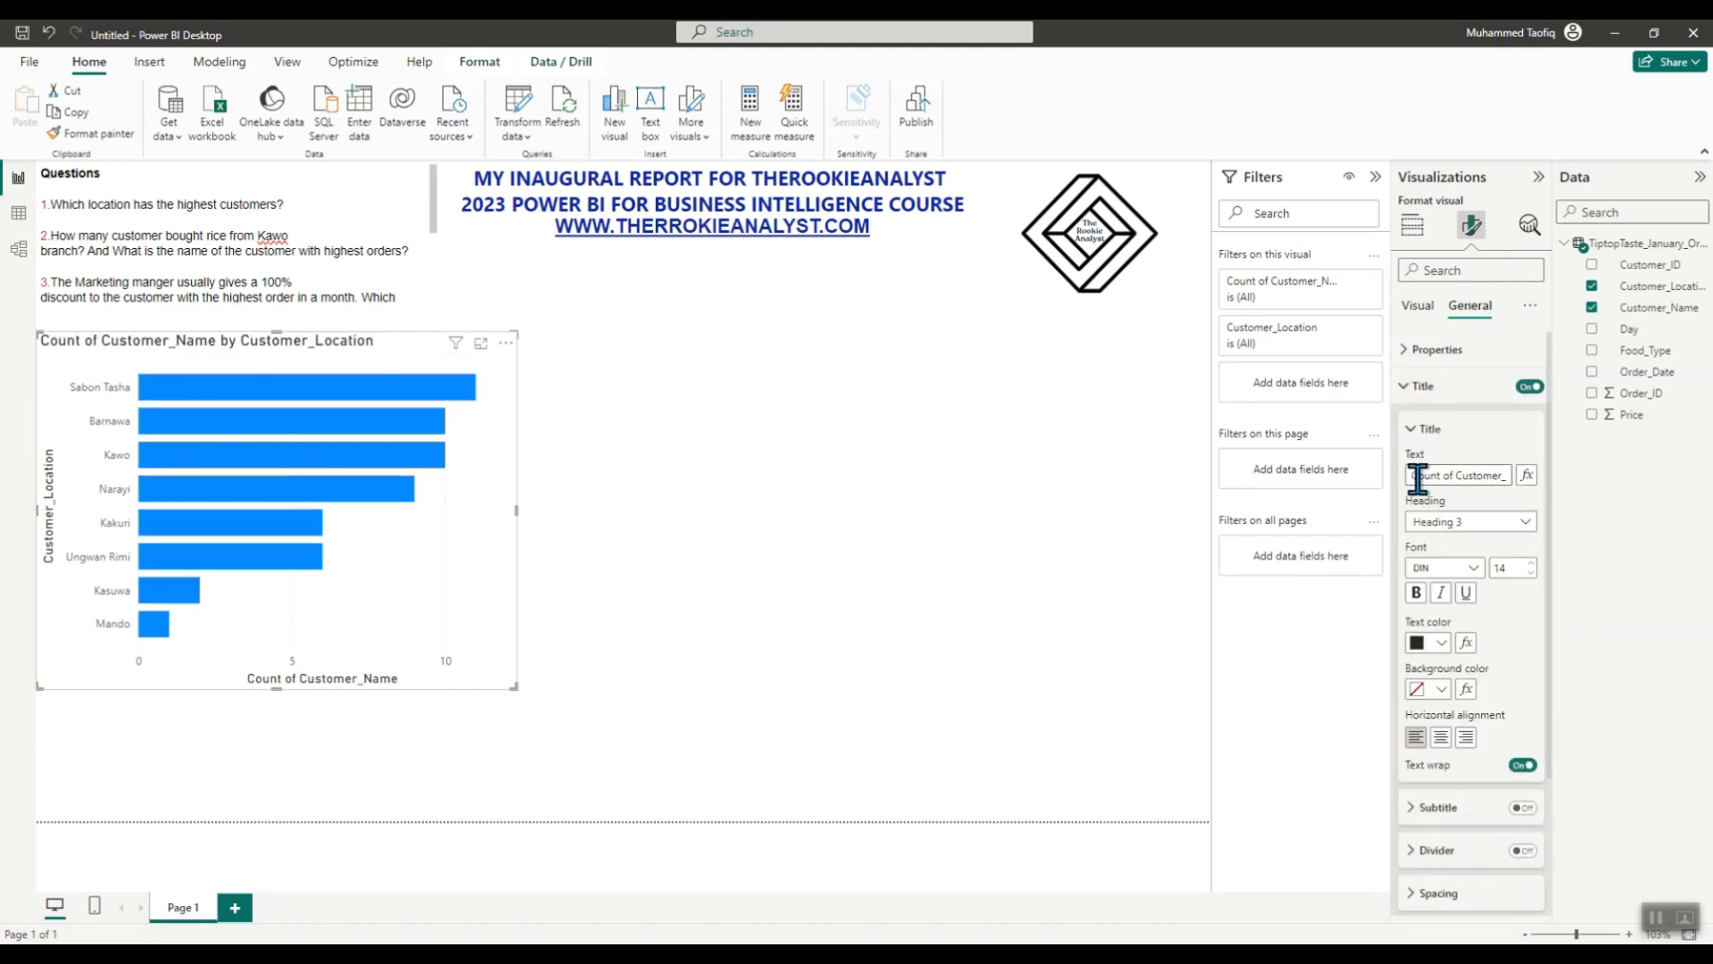
triple_click(1483, 481)
type("C")
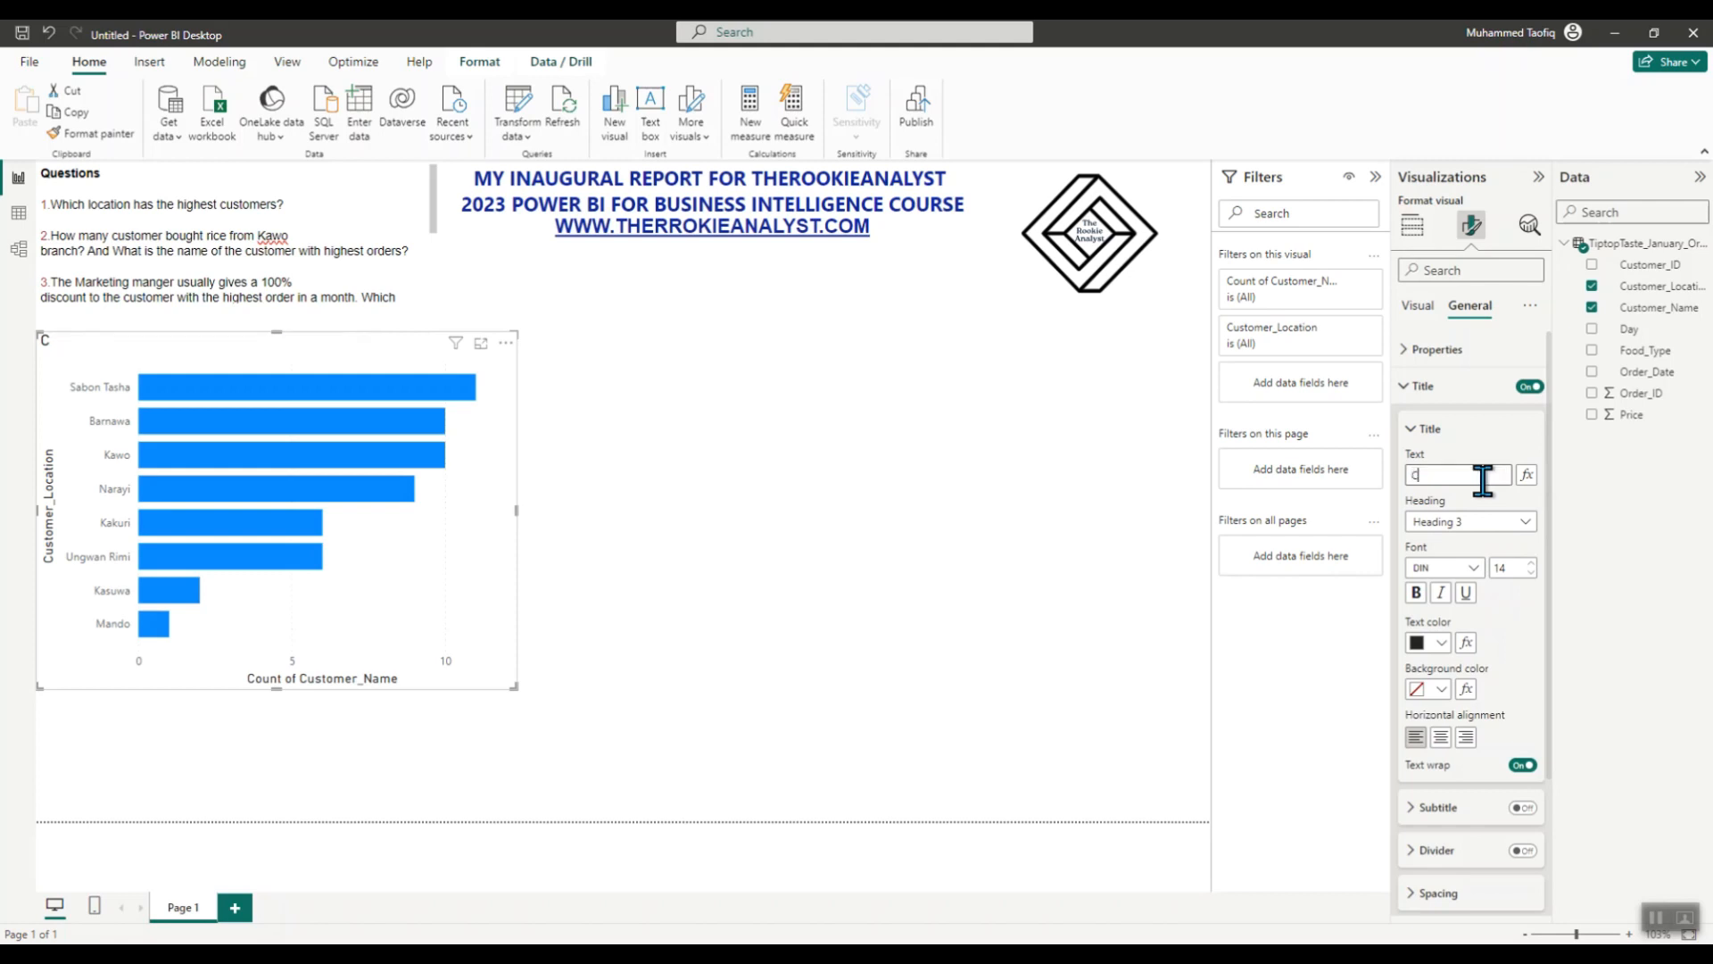
type("usomers")
key("ctrl+a")
type("Loc")
type("N")
type("Branches w")
type("ith the high")
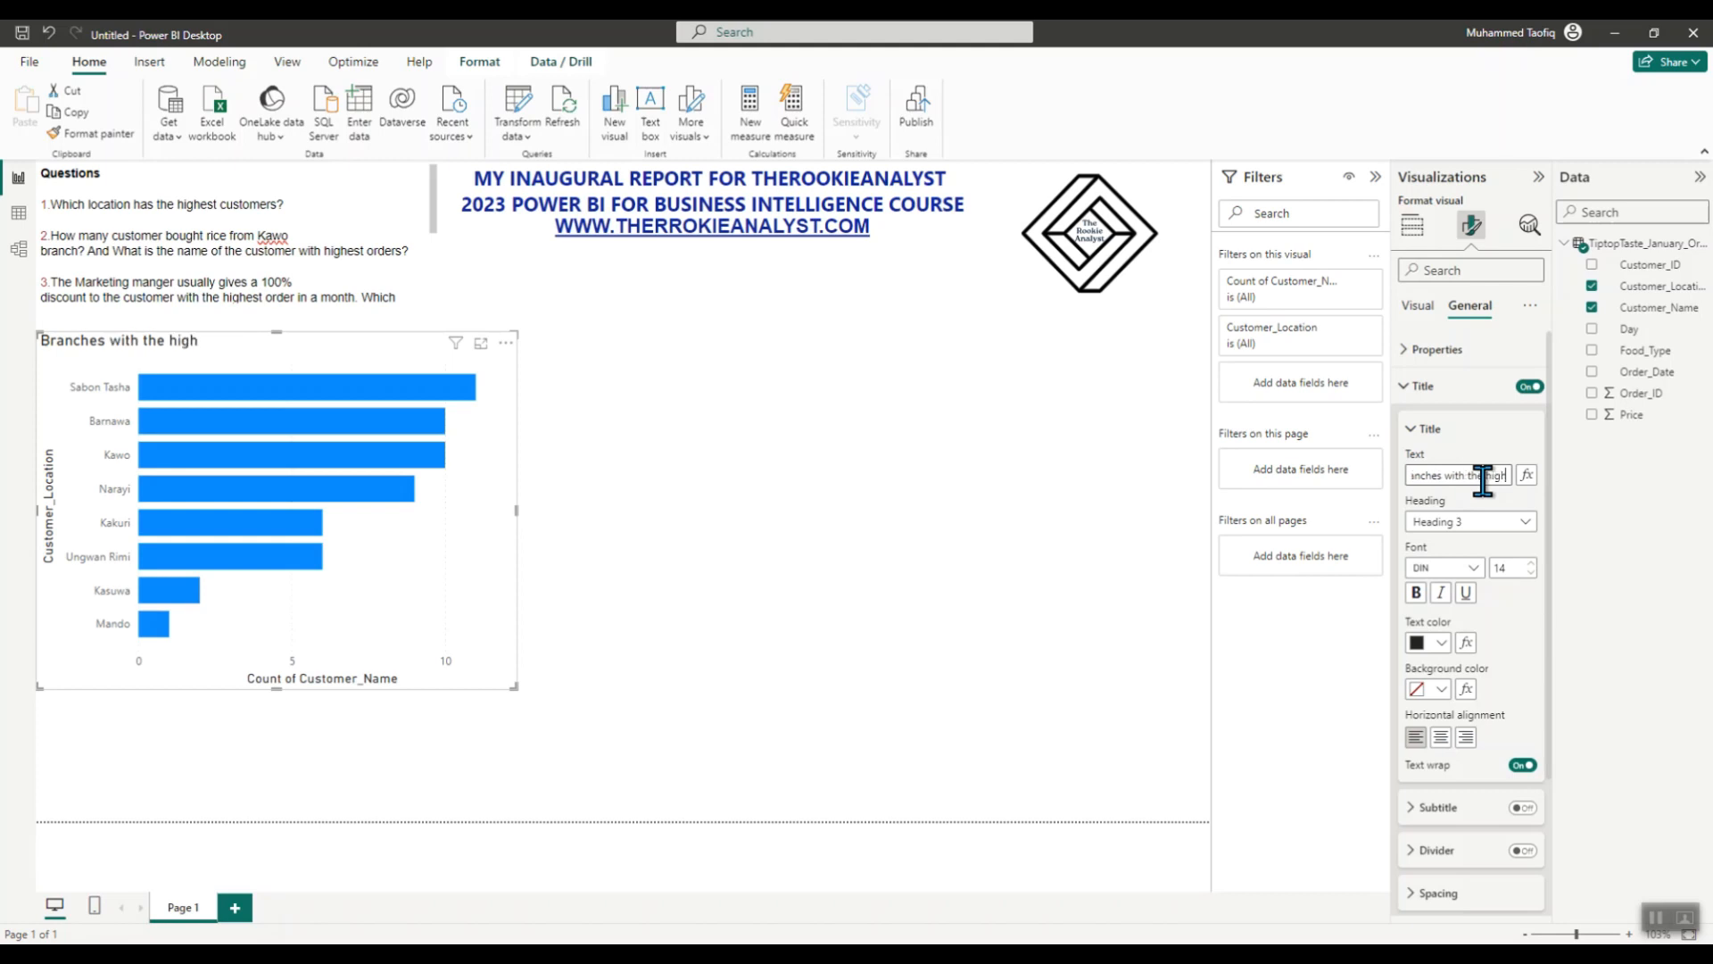
type("est order")
- Format the bar chart's title as bold, horizontally centred and red from the theme colors
left_click(1417, 594)
left_click(1441, 738)
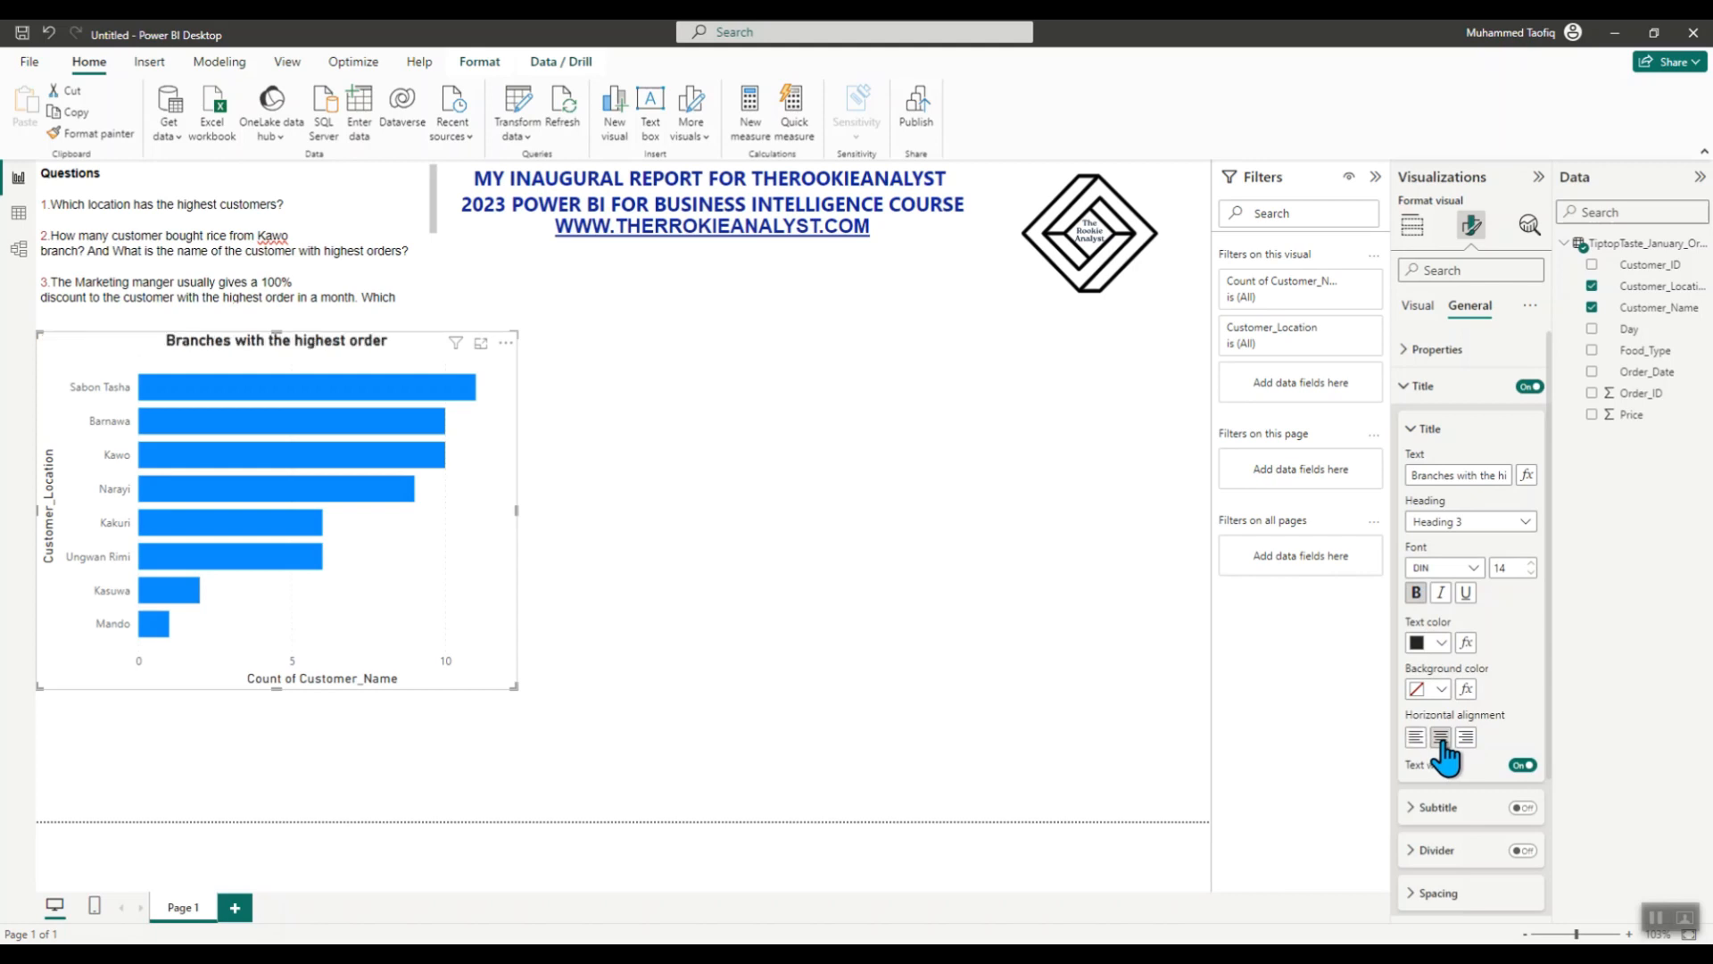
left_click(1419, 643)
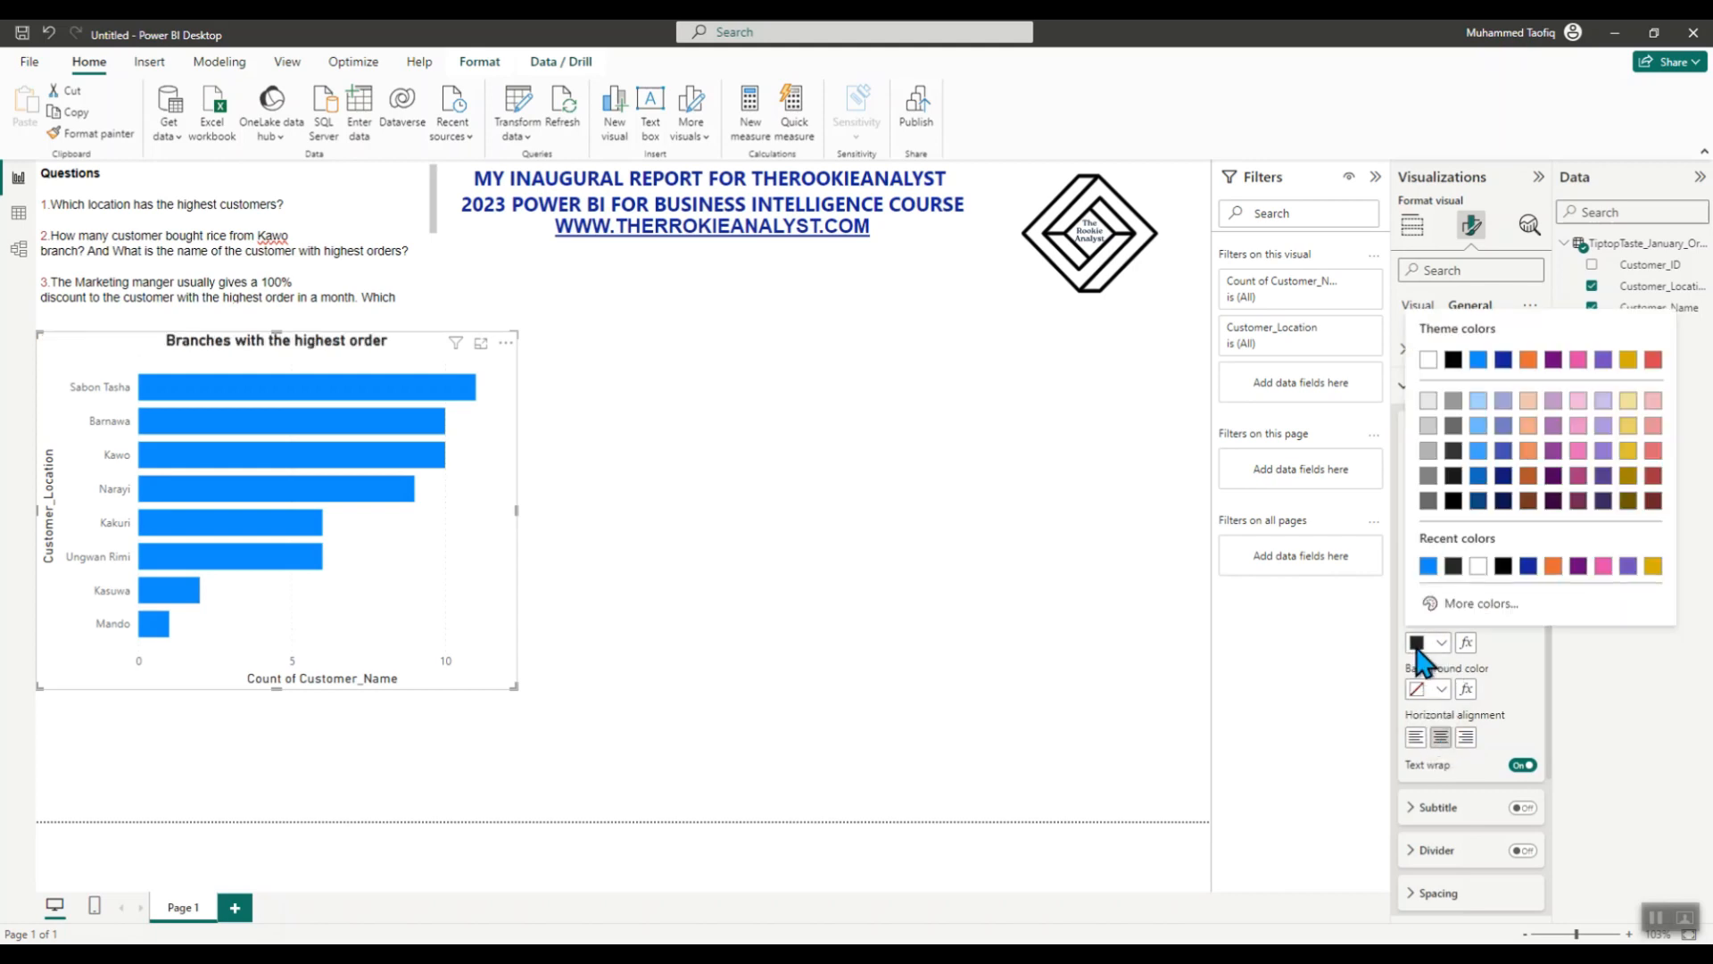
left_click(1419, 645)
left_click(1440, 642)
left_click(1654, 360)
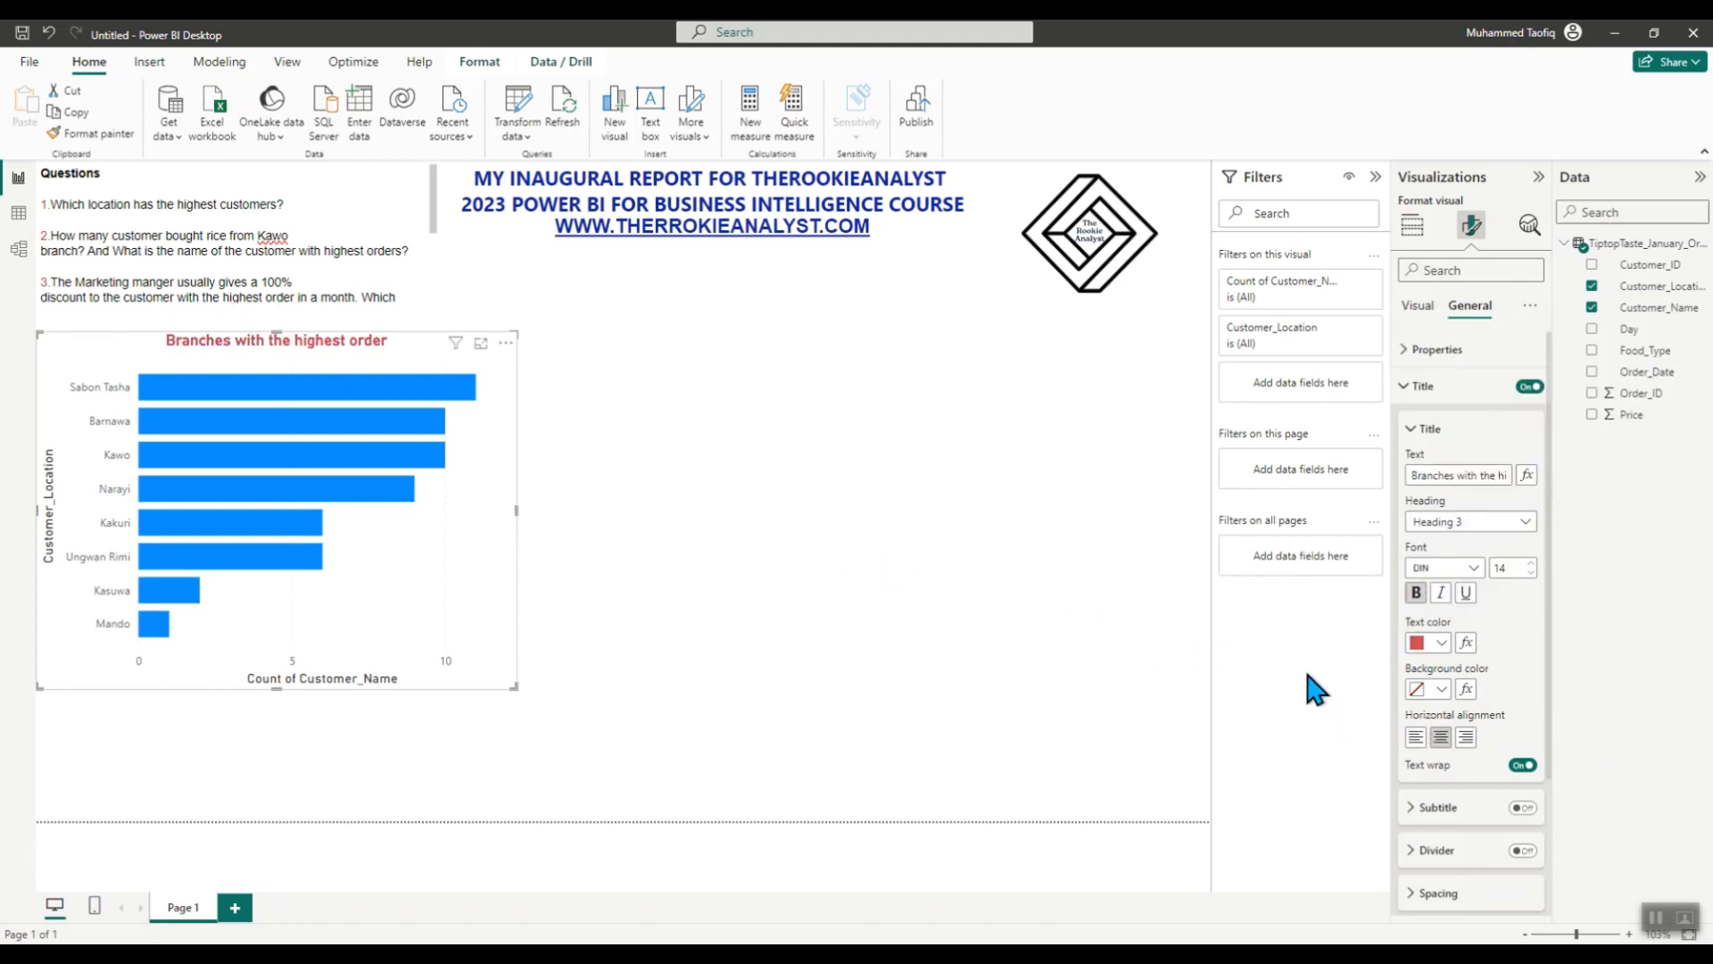
left_click(721, 541)
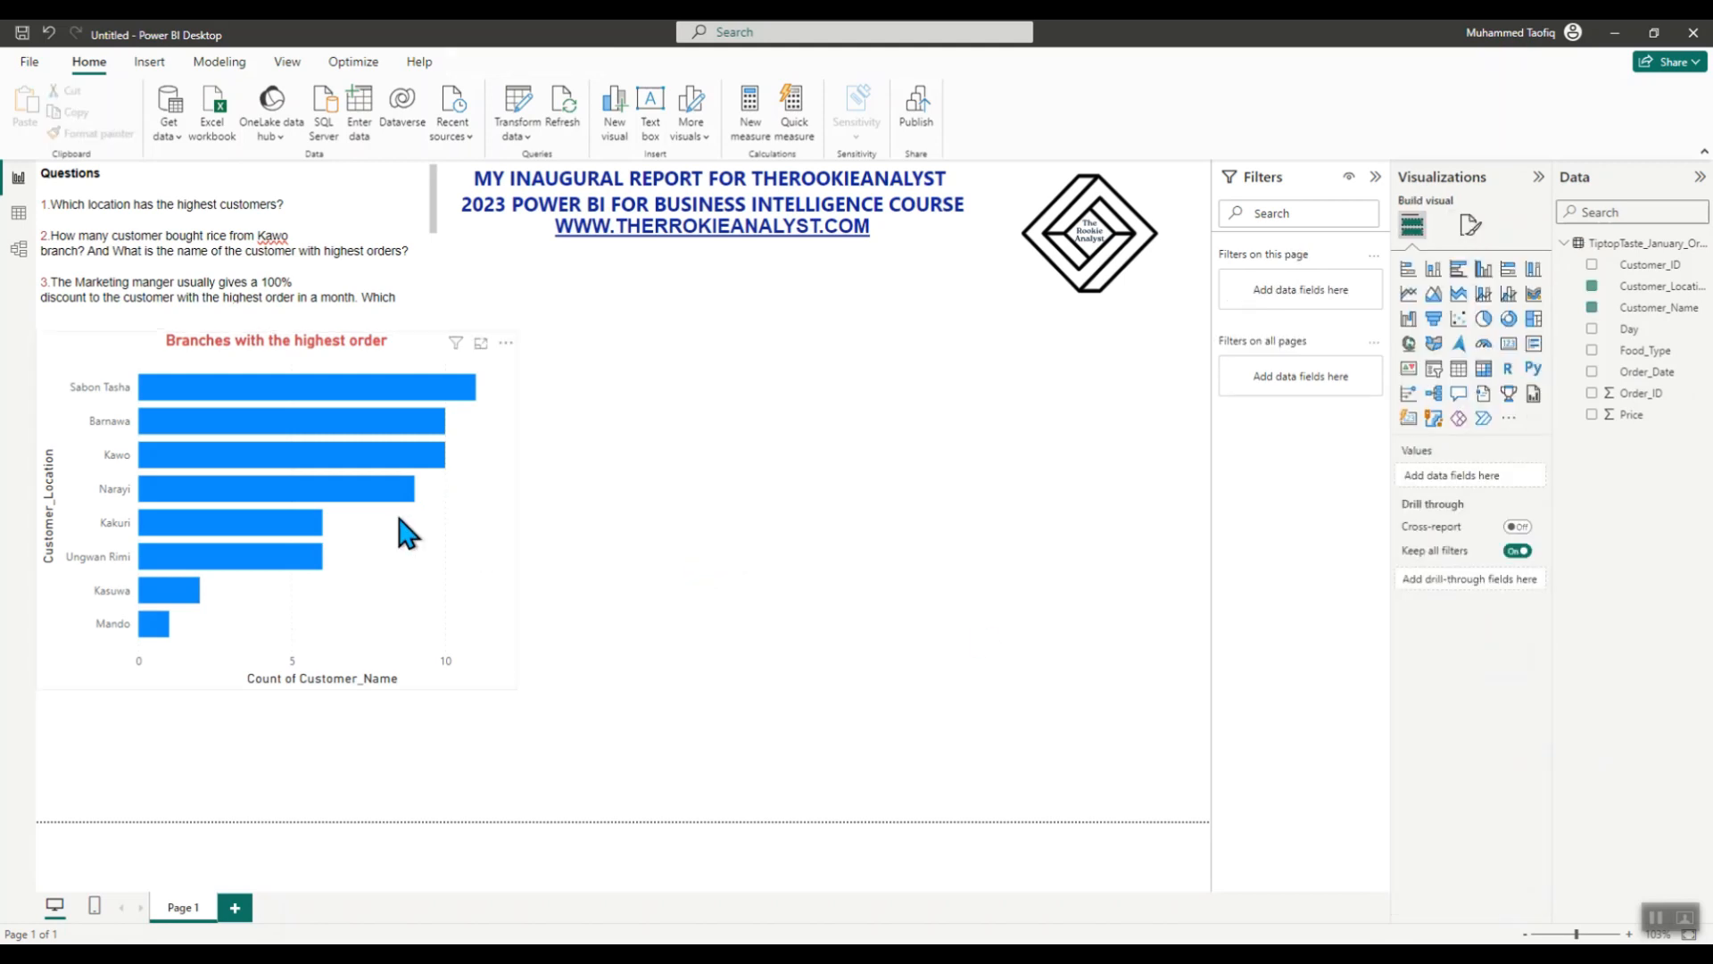
- Turn off the vertical gridlines of the branches bar chart
left_click(421, 361)
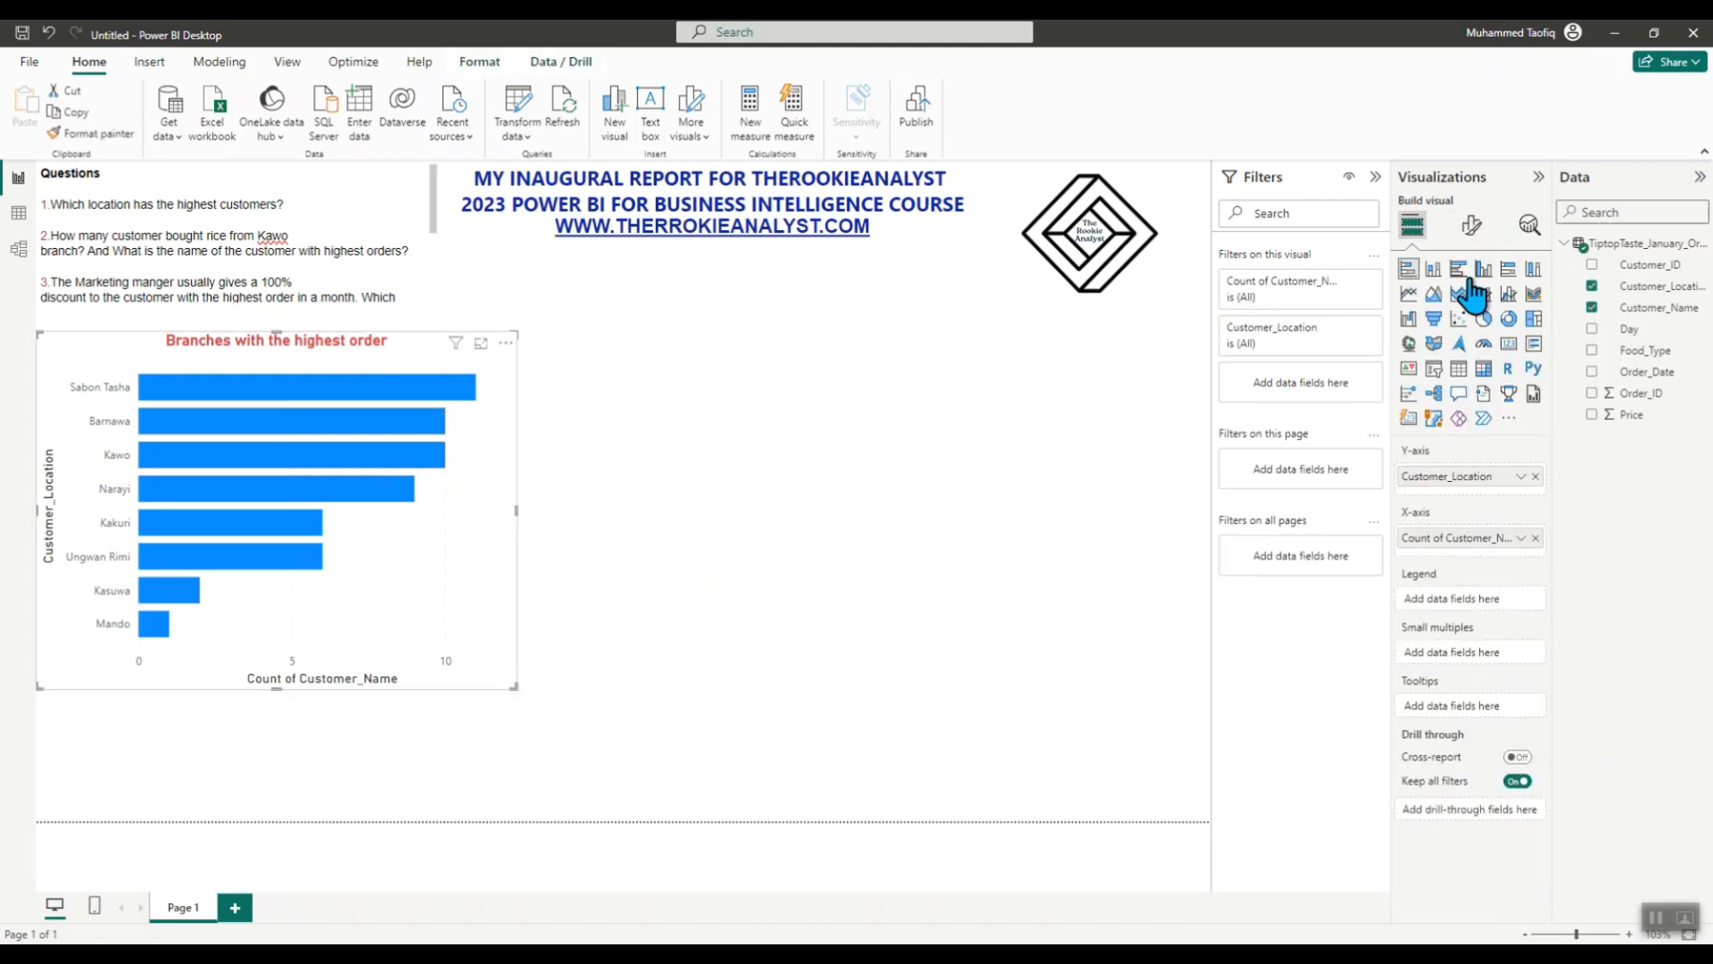
left_click(1473, 228)
left_click(1428, 497)
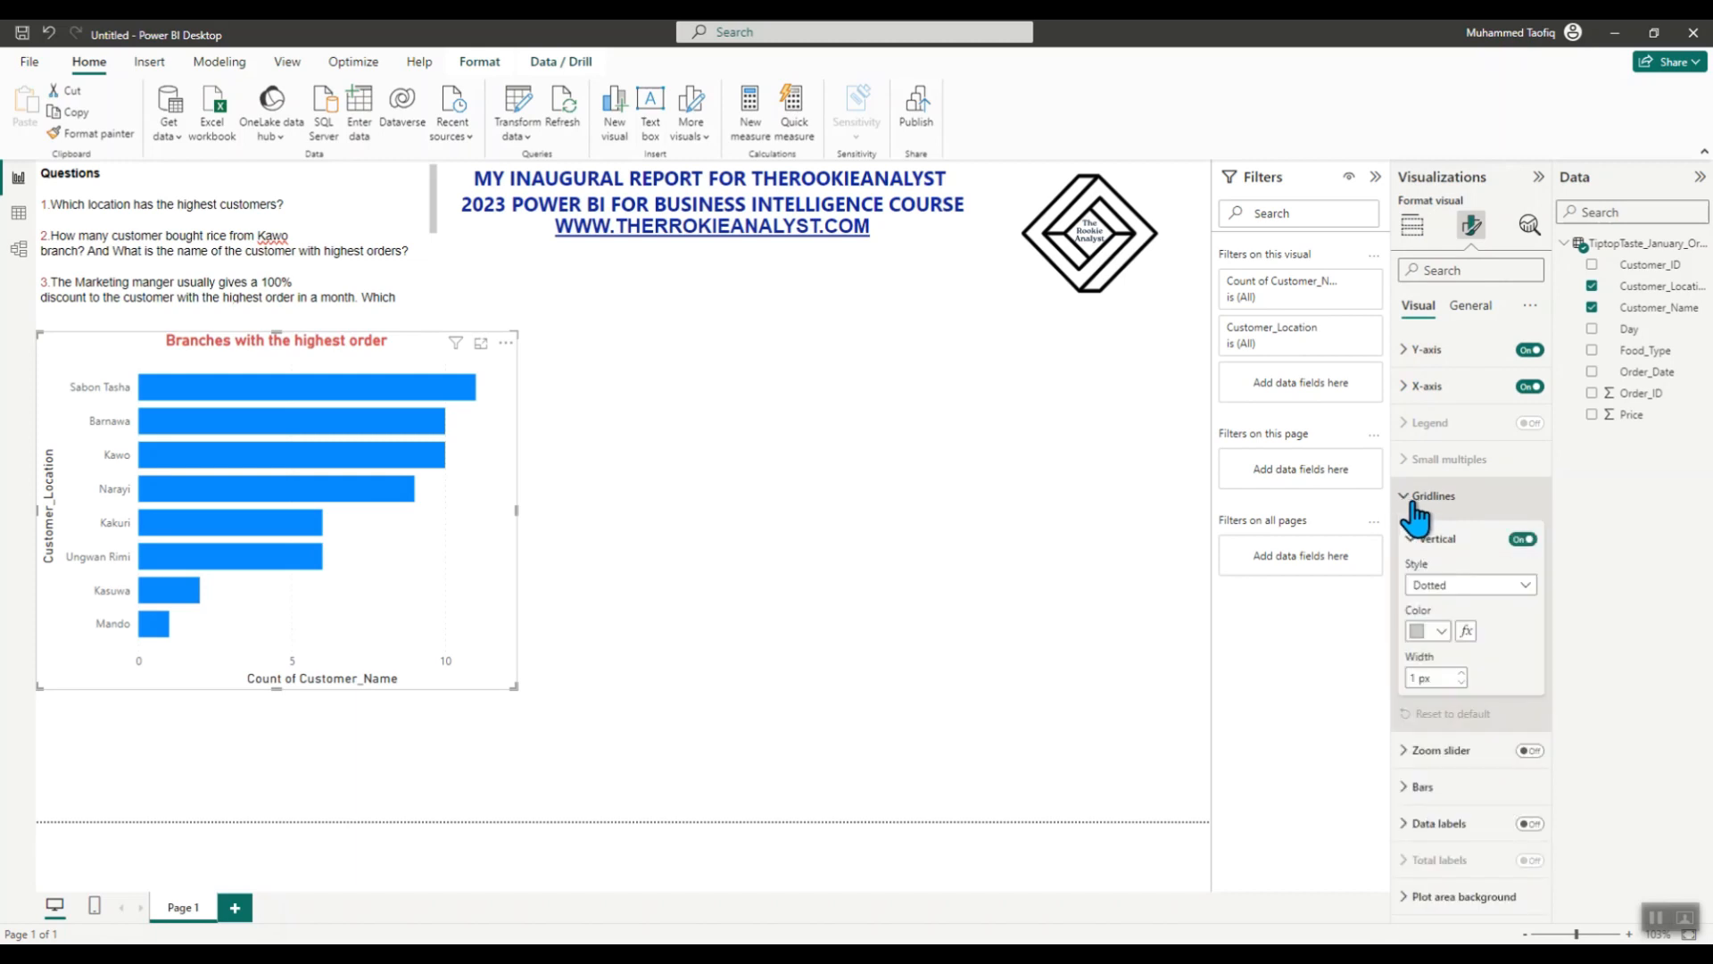
left_click(1525, 540)
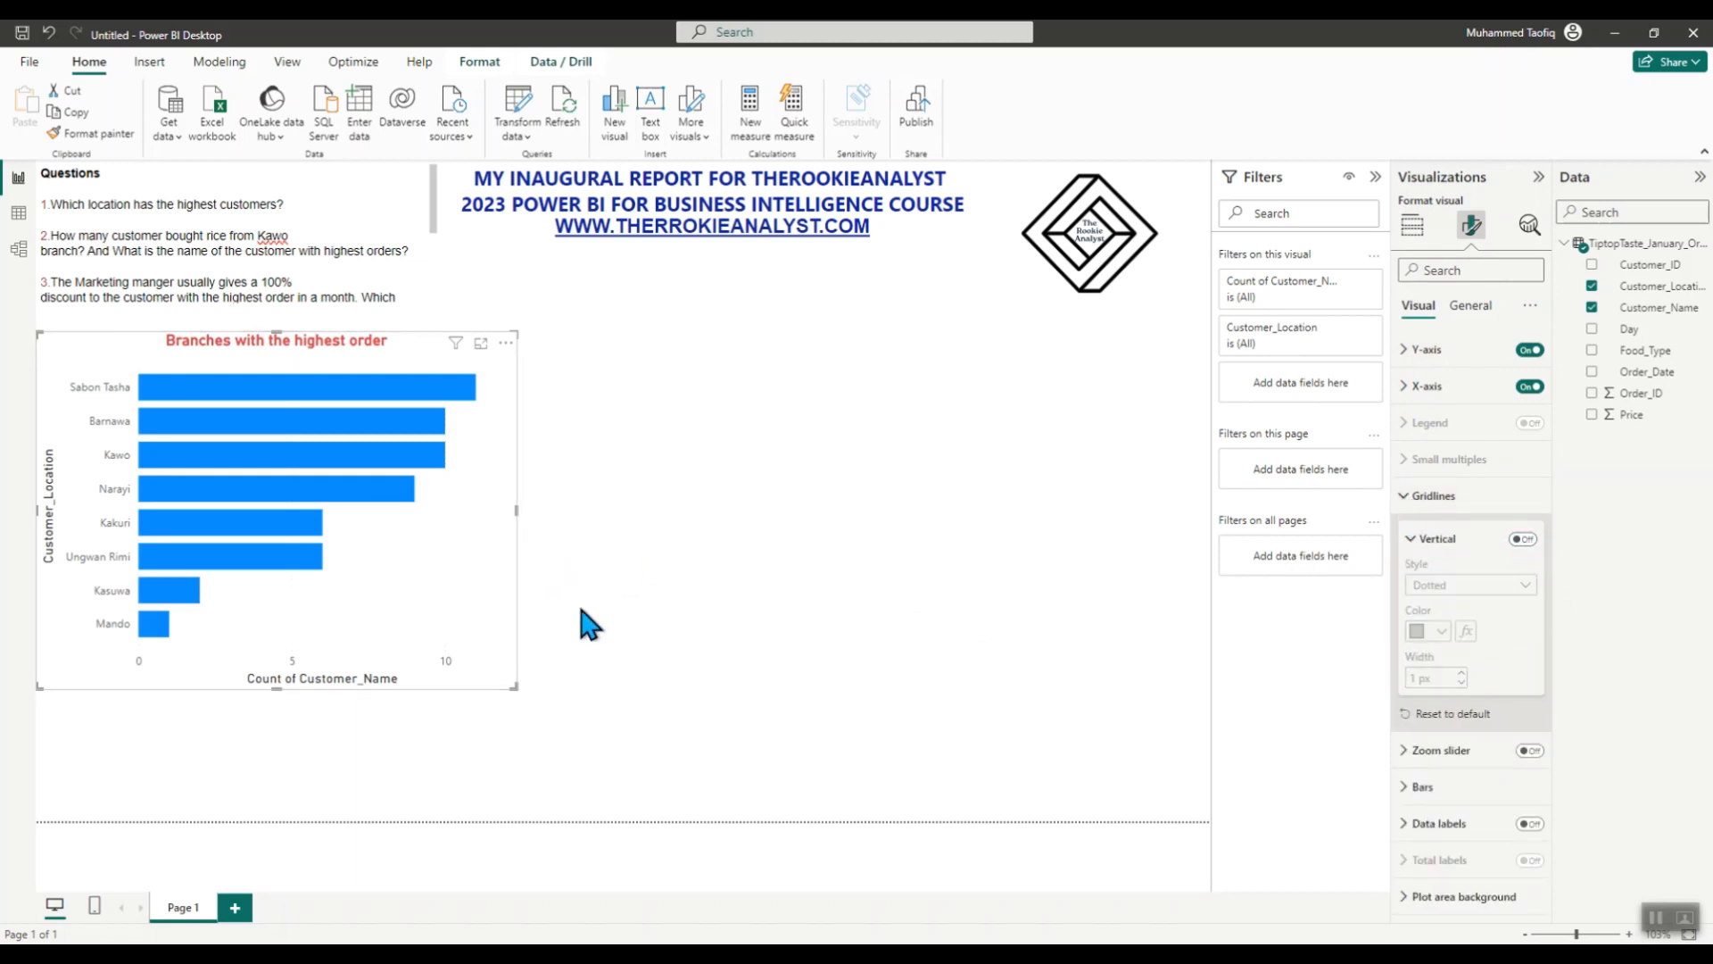
left_click(535, 616)
- Rename the bar chart's x-axis field to "Number of Orders" and its y-axis field to "Branch Location" for this visual
left_click(428, 596)
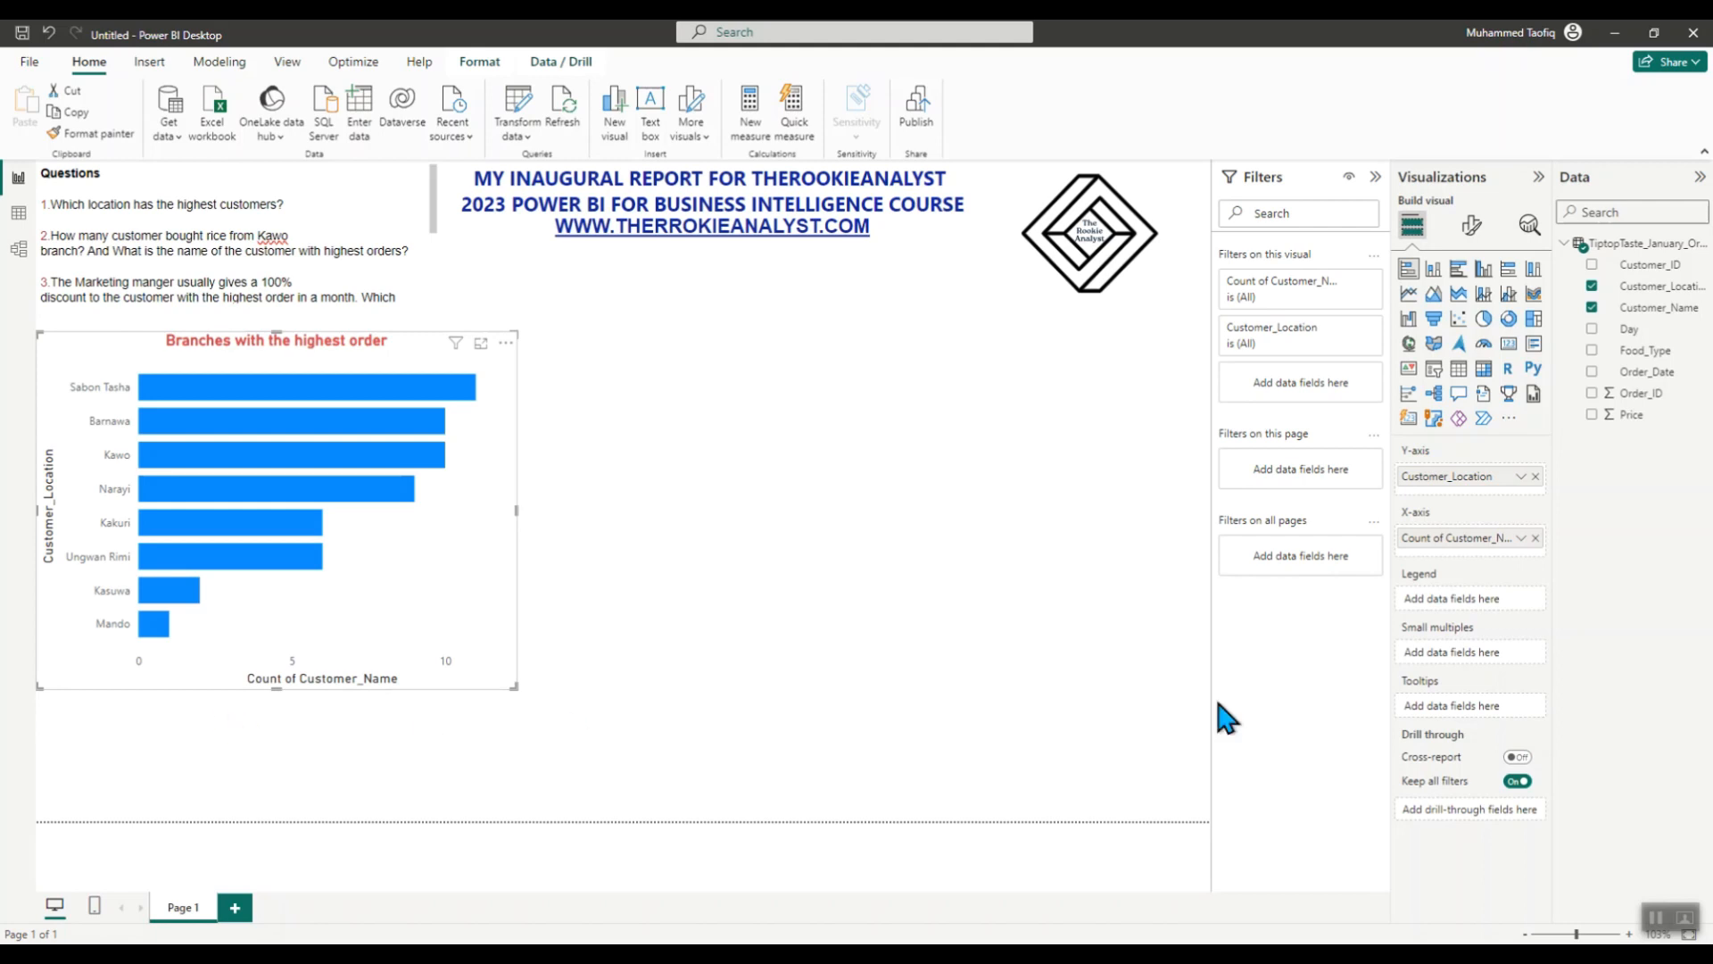
left_click(1522, 537)
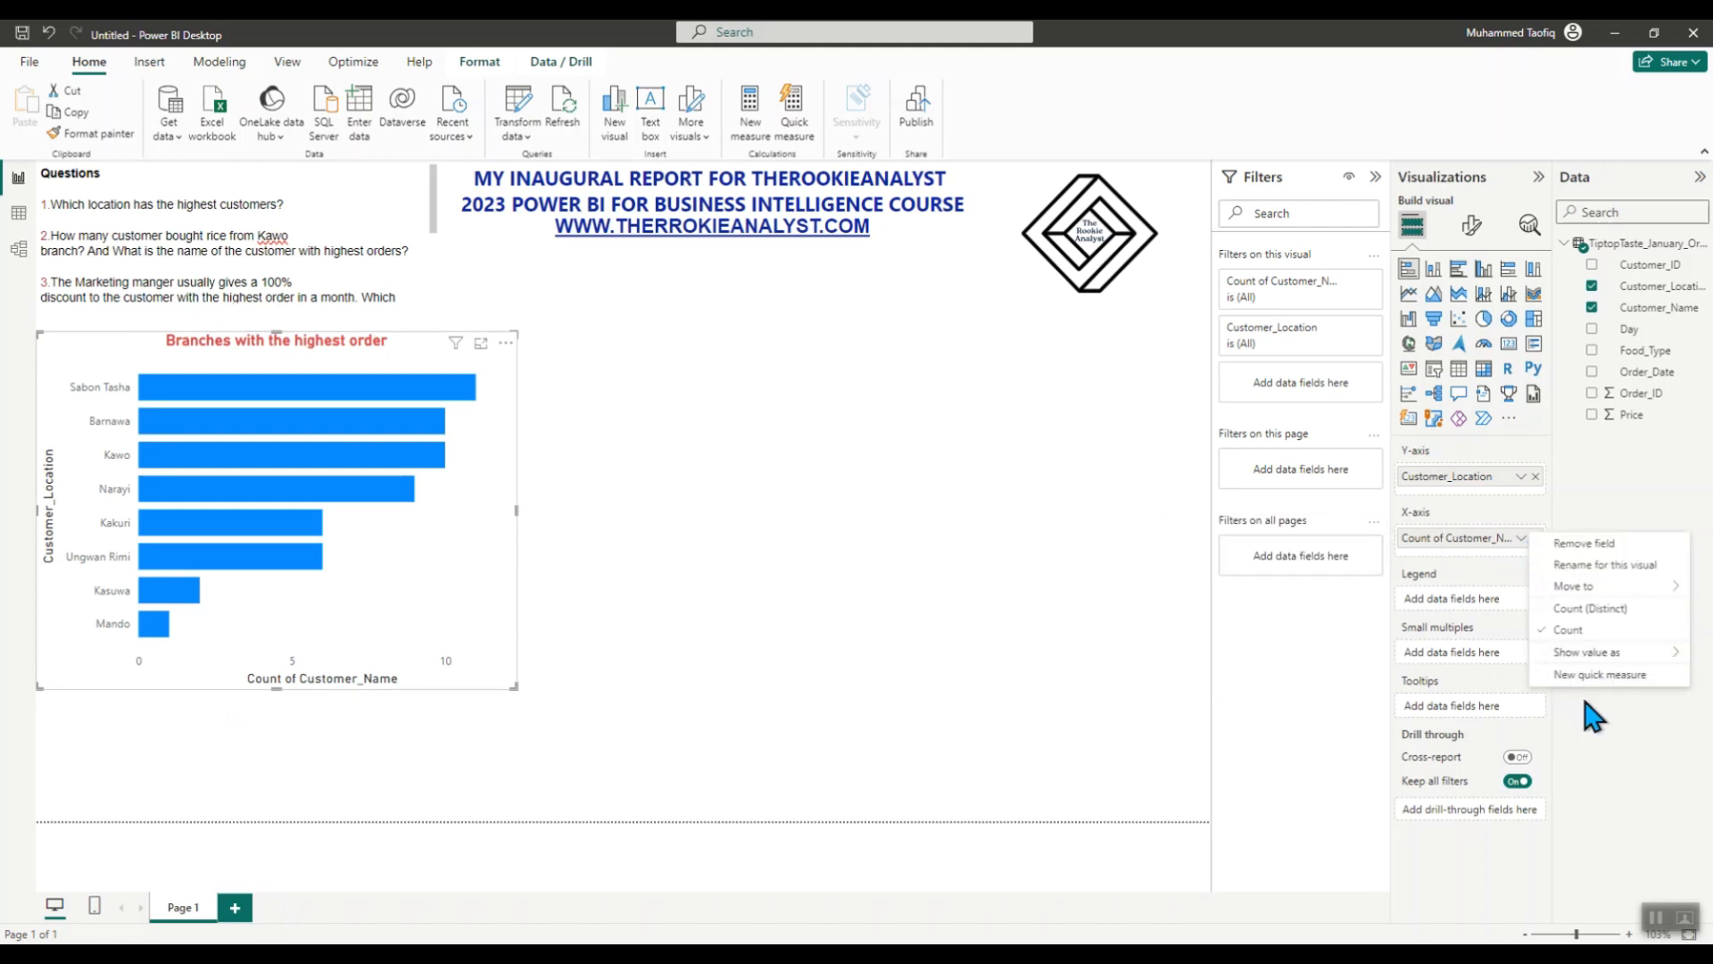
left_click(1573, 565)
type("Number of Orders")
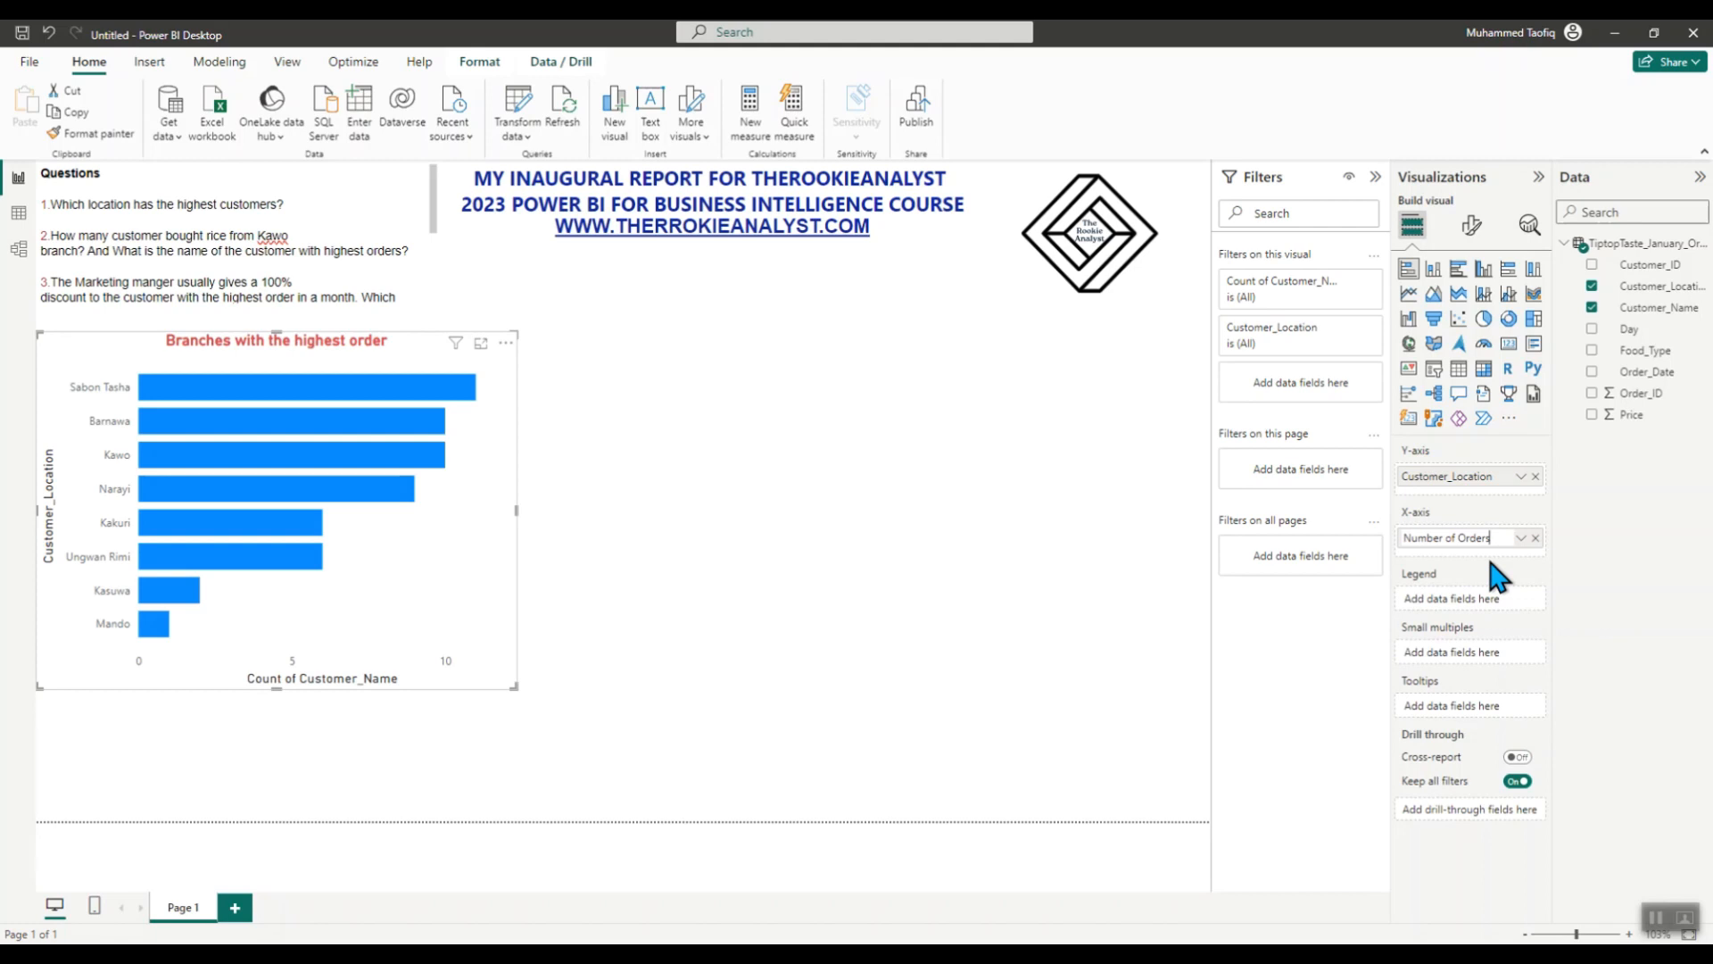
key("Return")
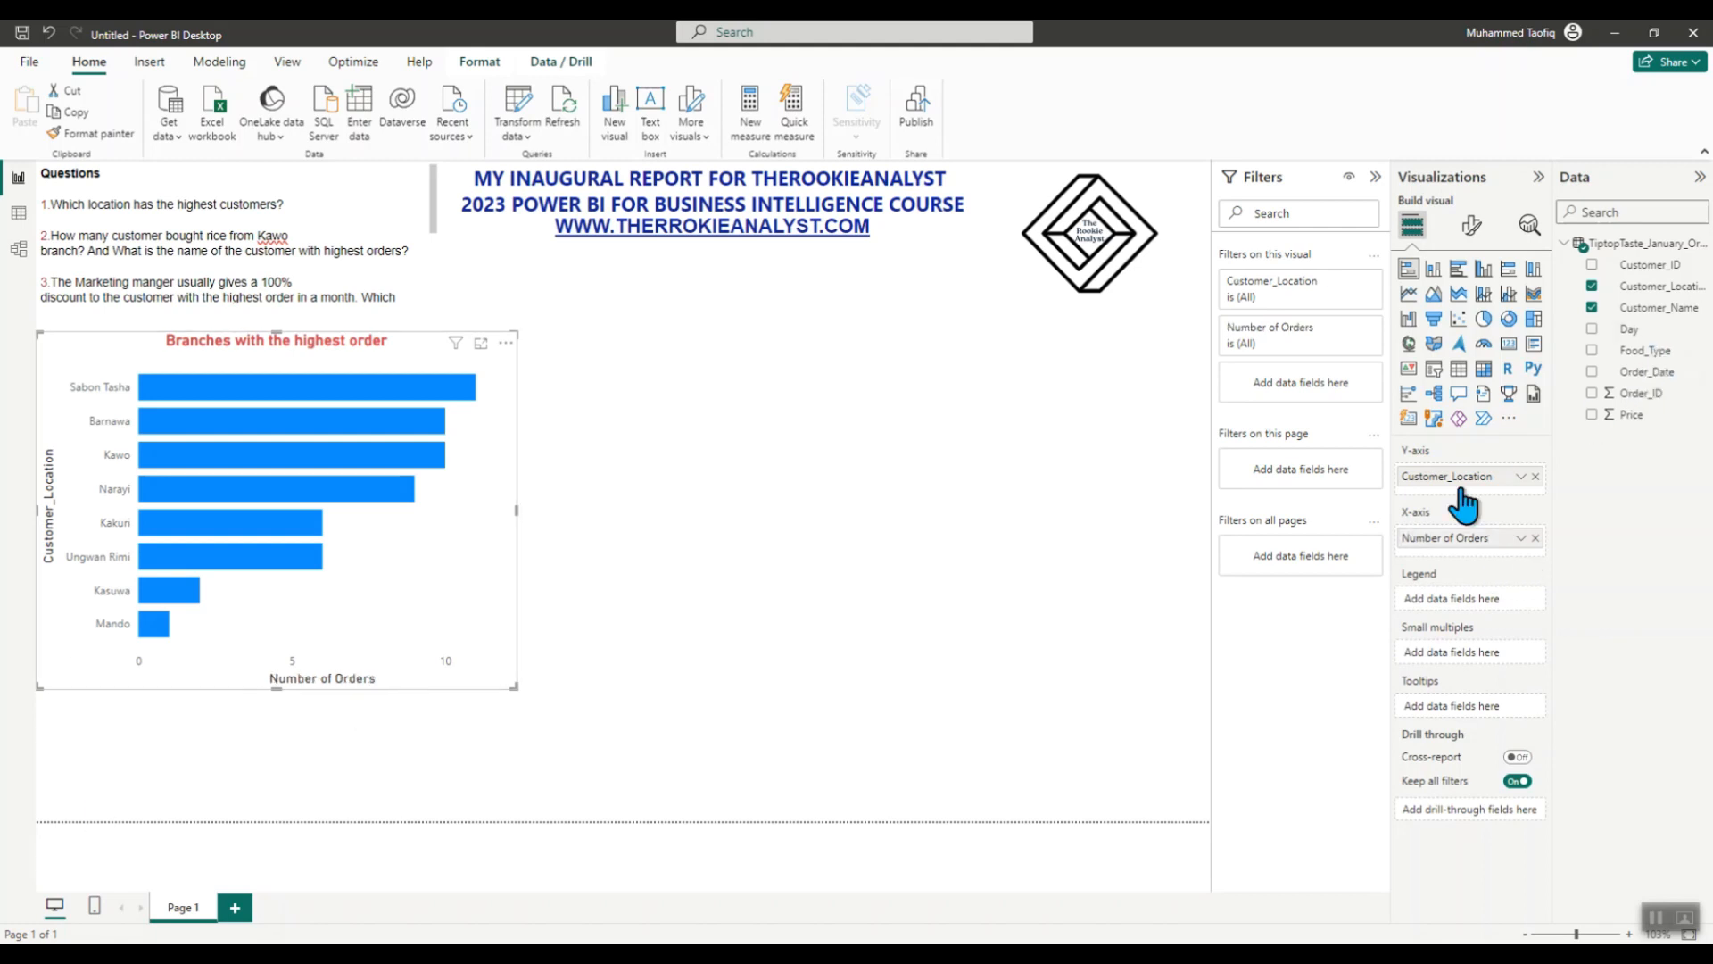
left_click(1522, 477)
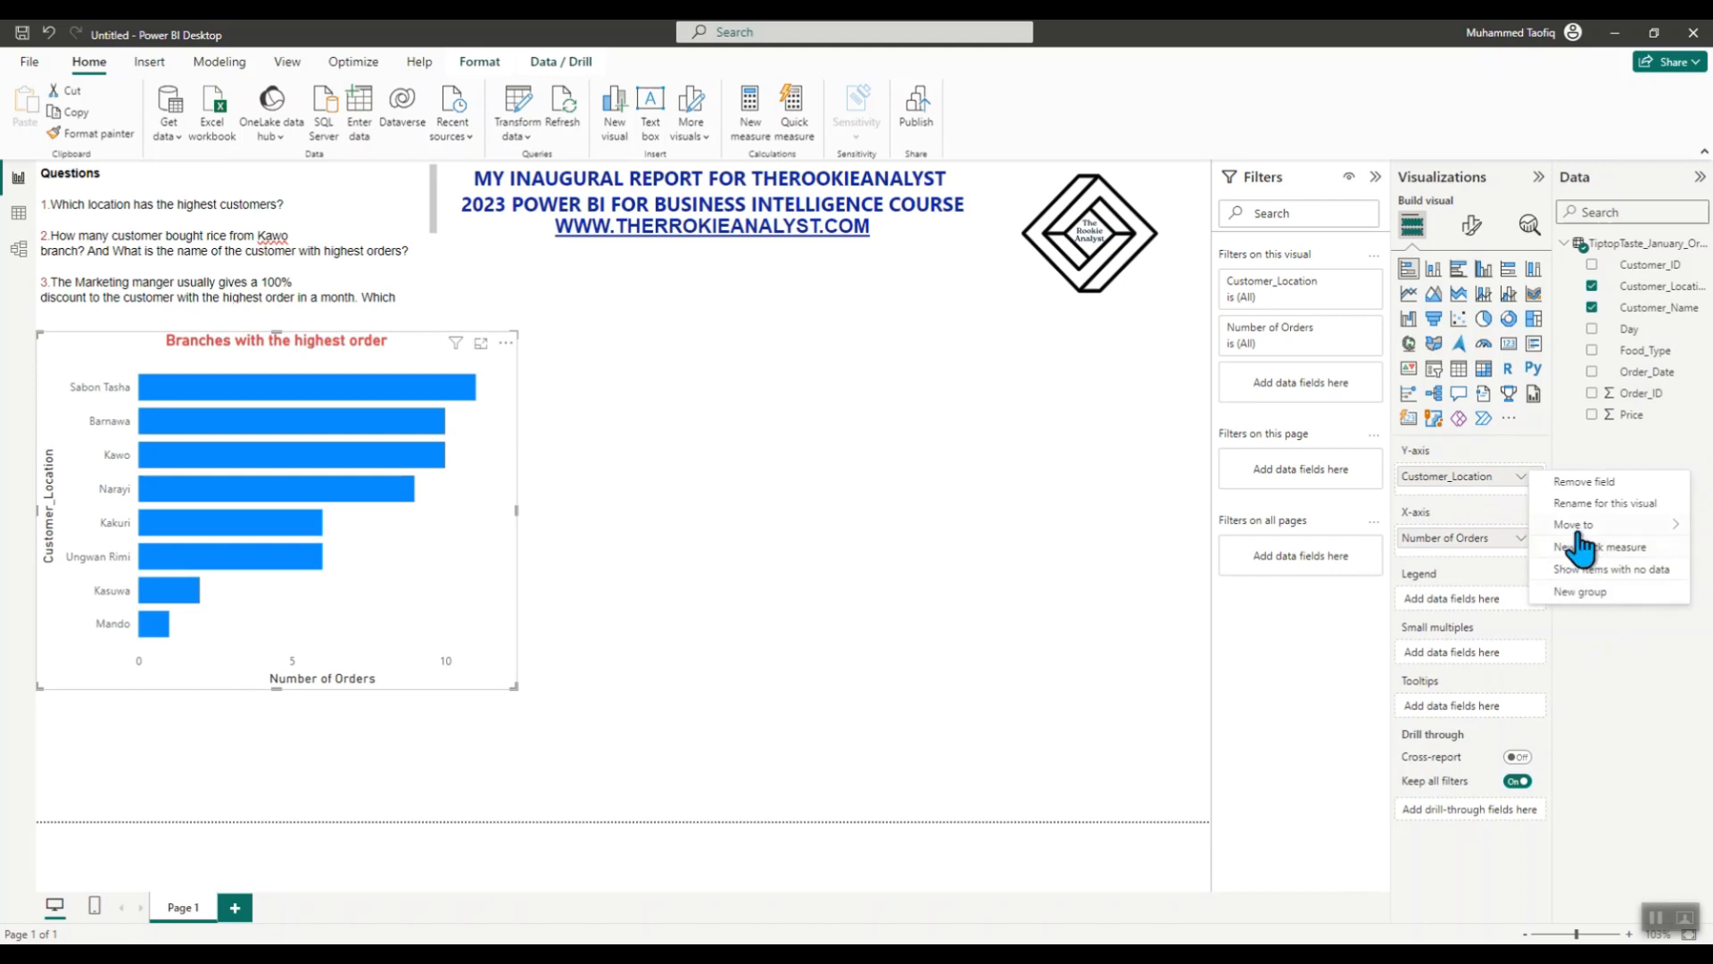
left_click(1584, 504)
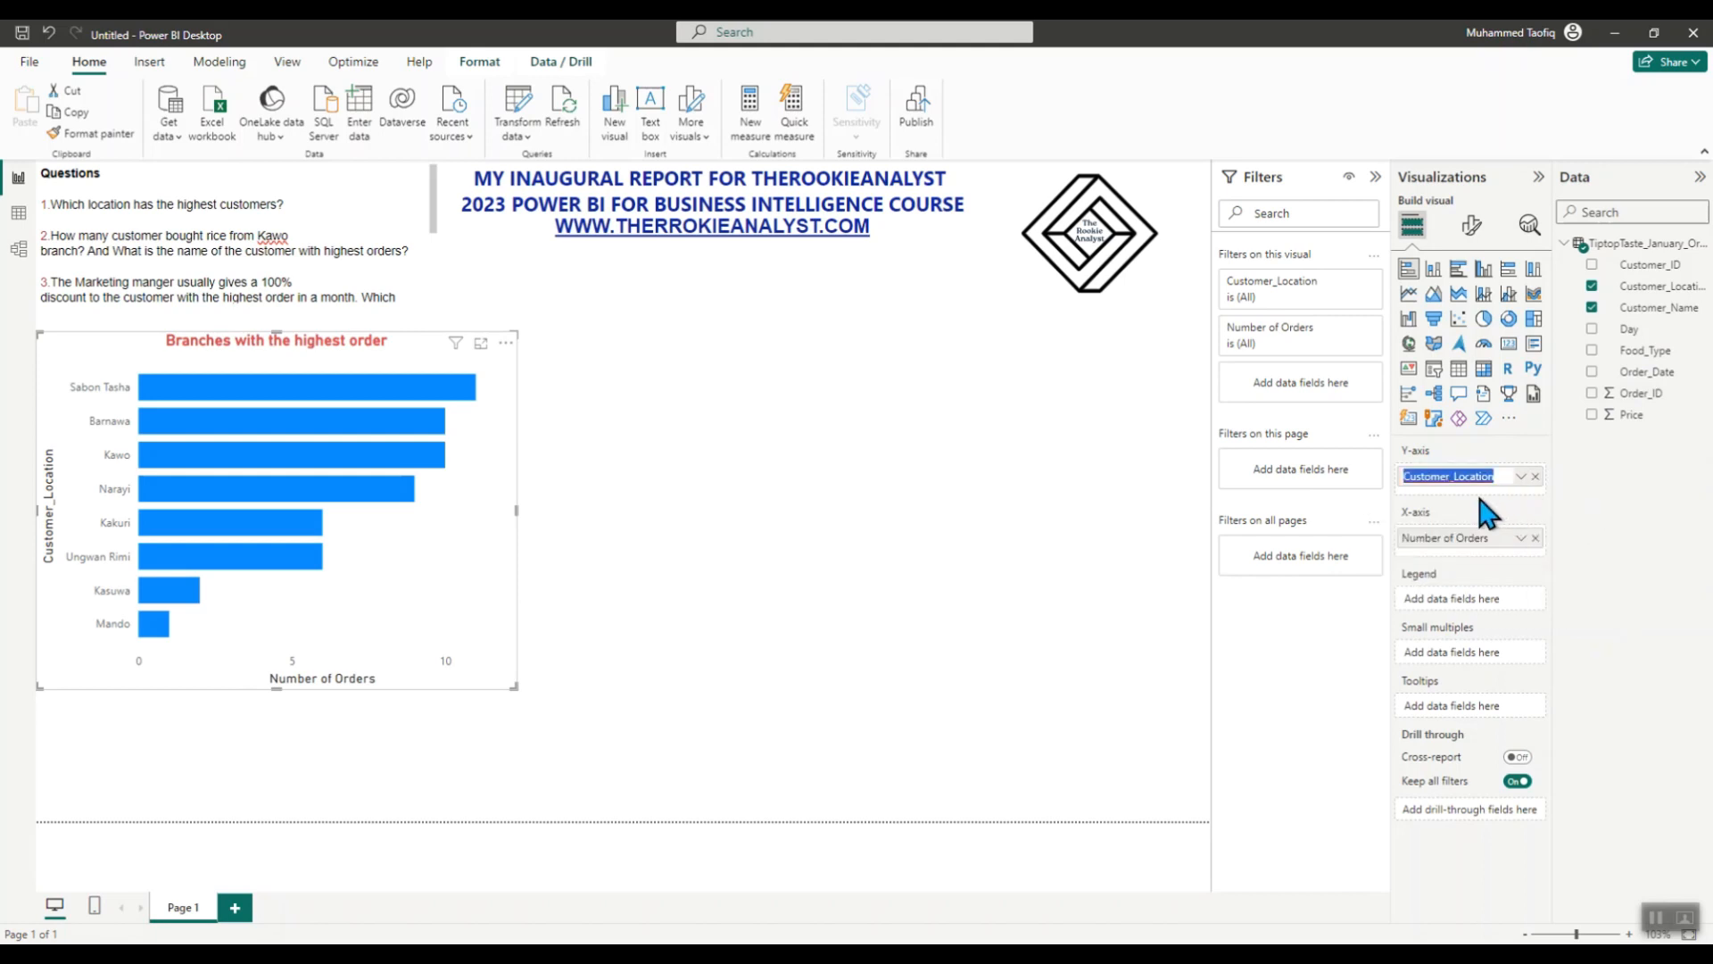
key("BackSpace")
key("Return")
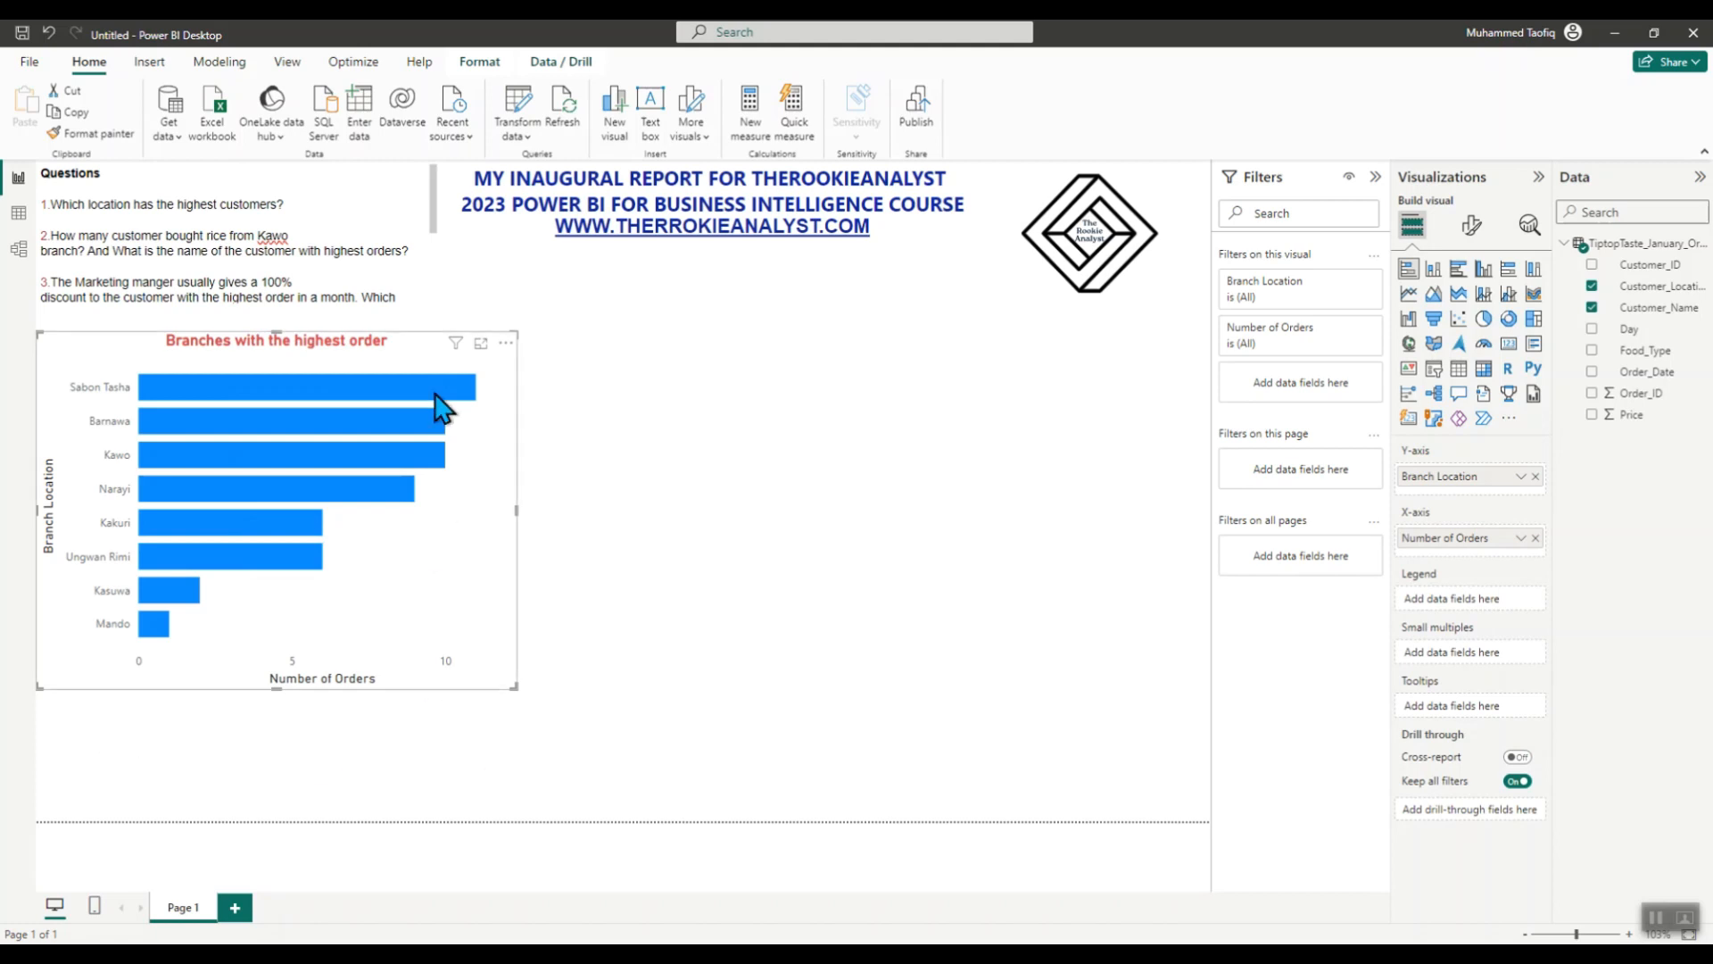
- Inspect the Kawo bar's order count and temporarily highlight the Sabon Tasha bar in the branches chart
left_click(509, 346)
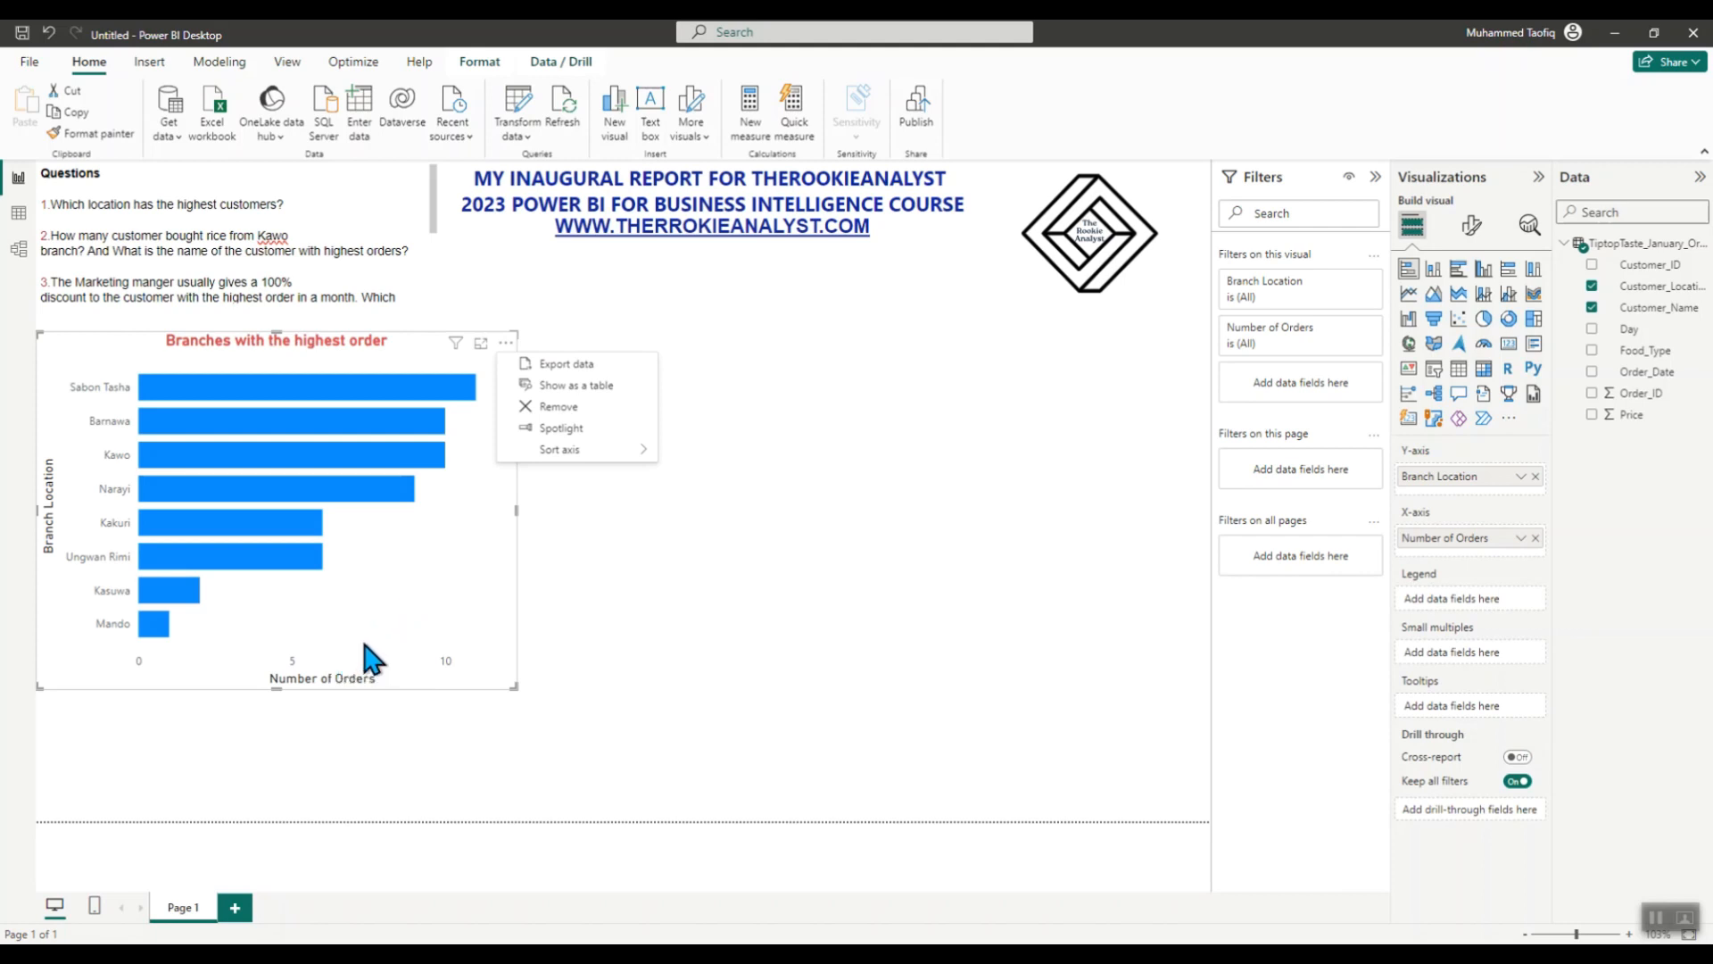
left_click(657, 661)
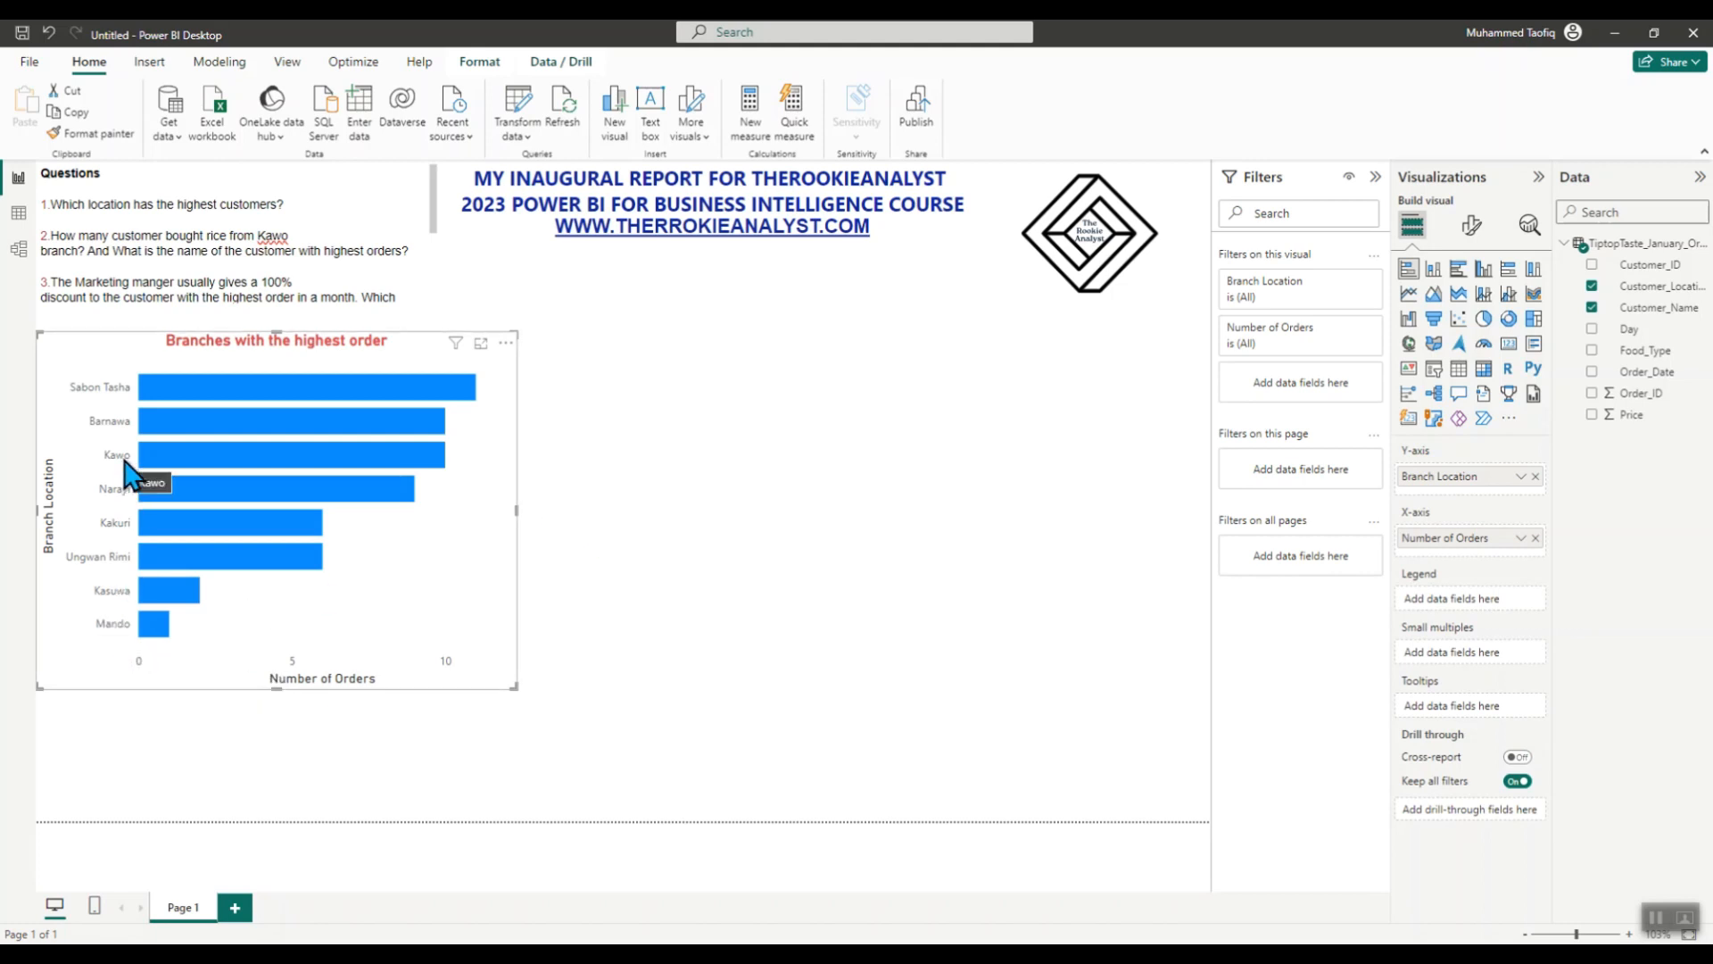
mouse_move(207, 459)
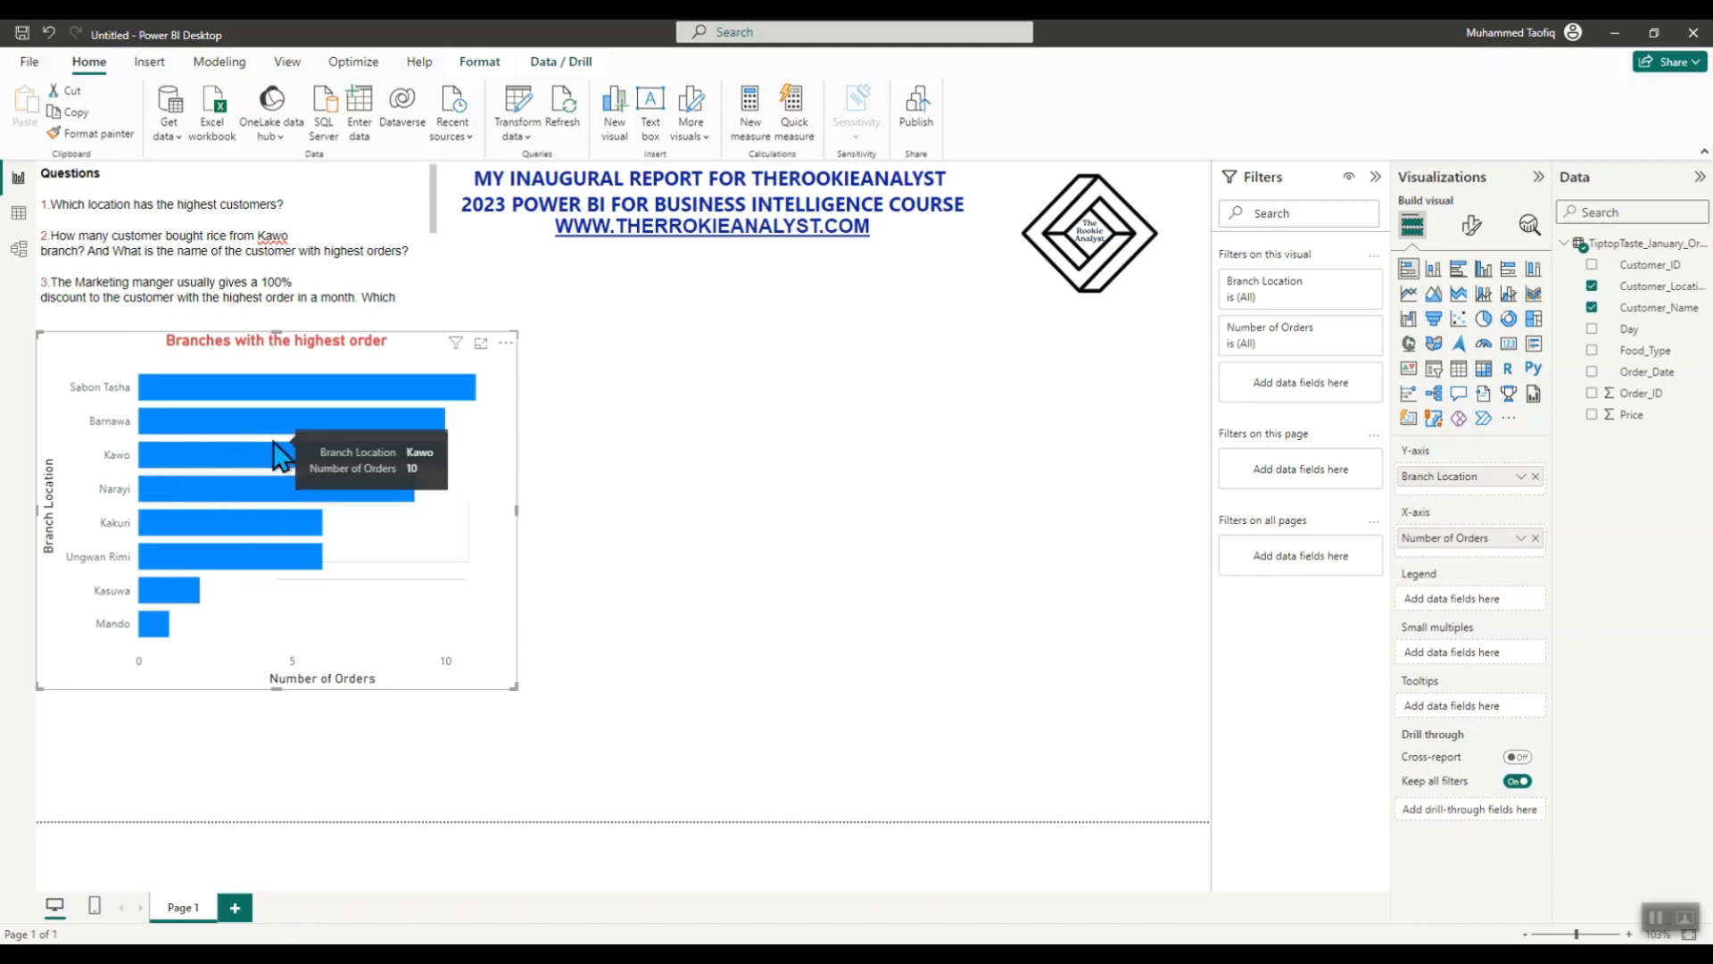
left_click(275, 393)
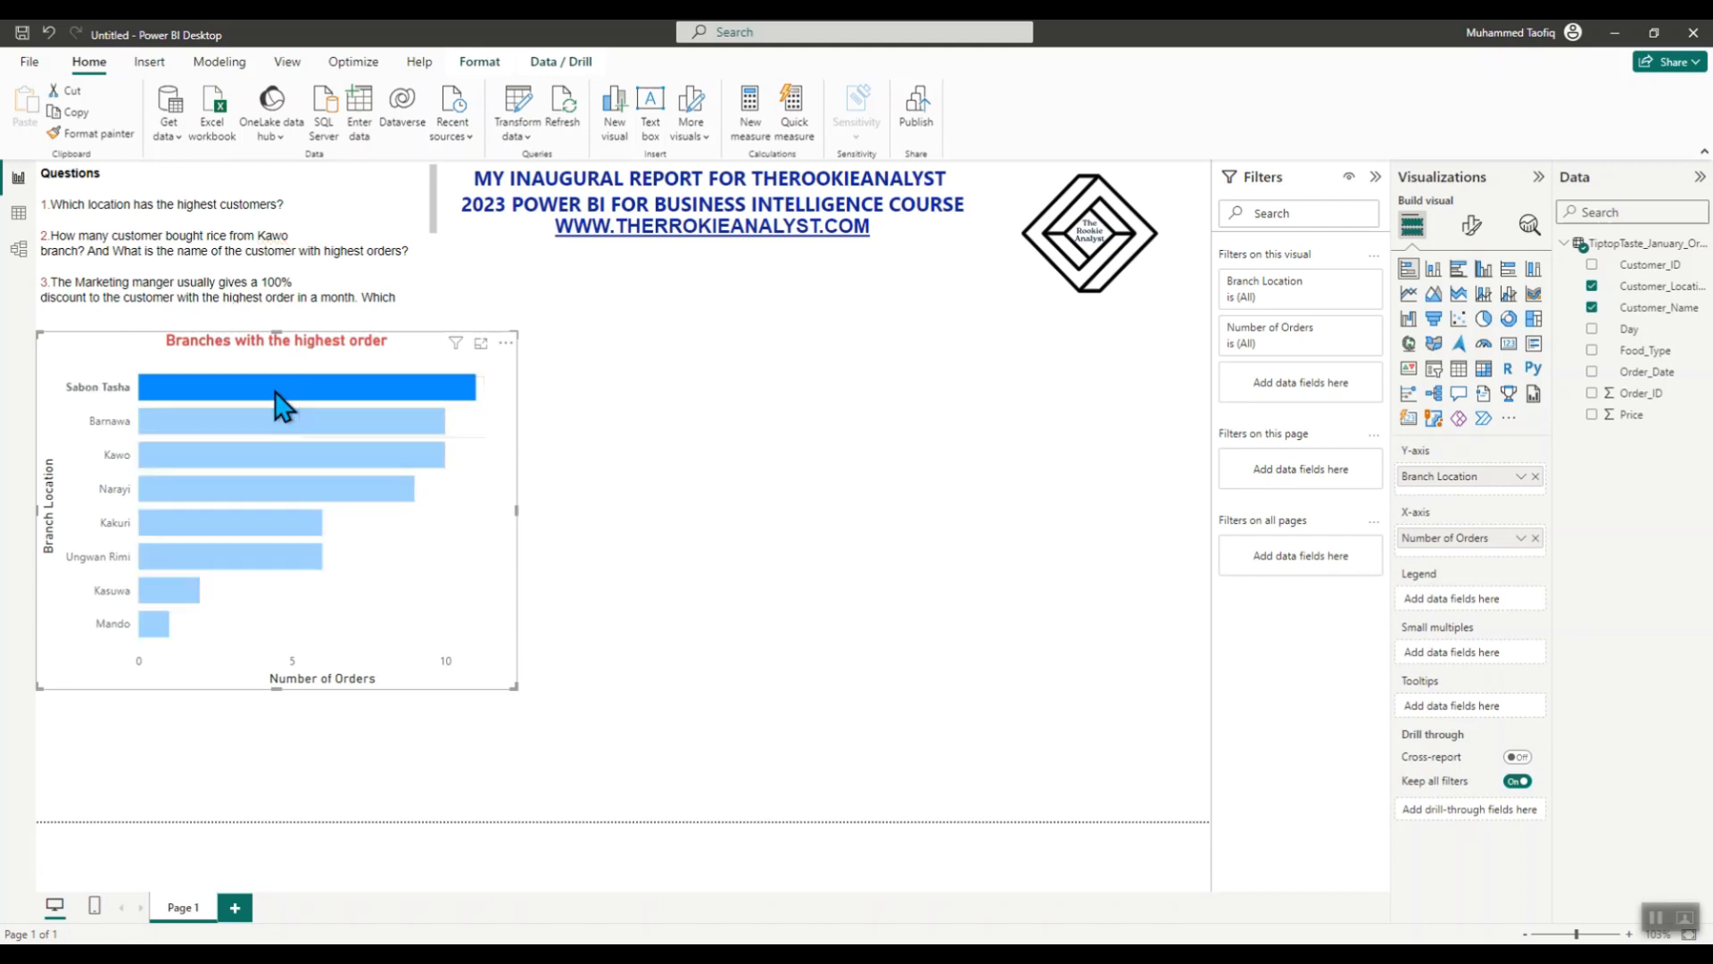
left_click(270, 391)
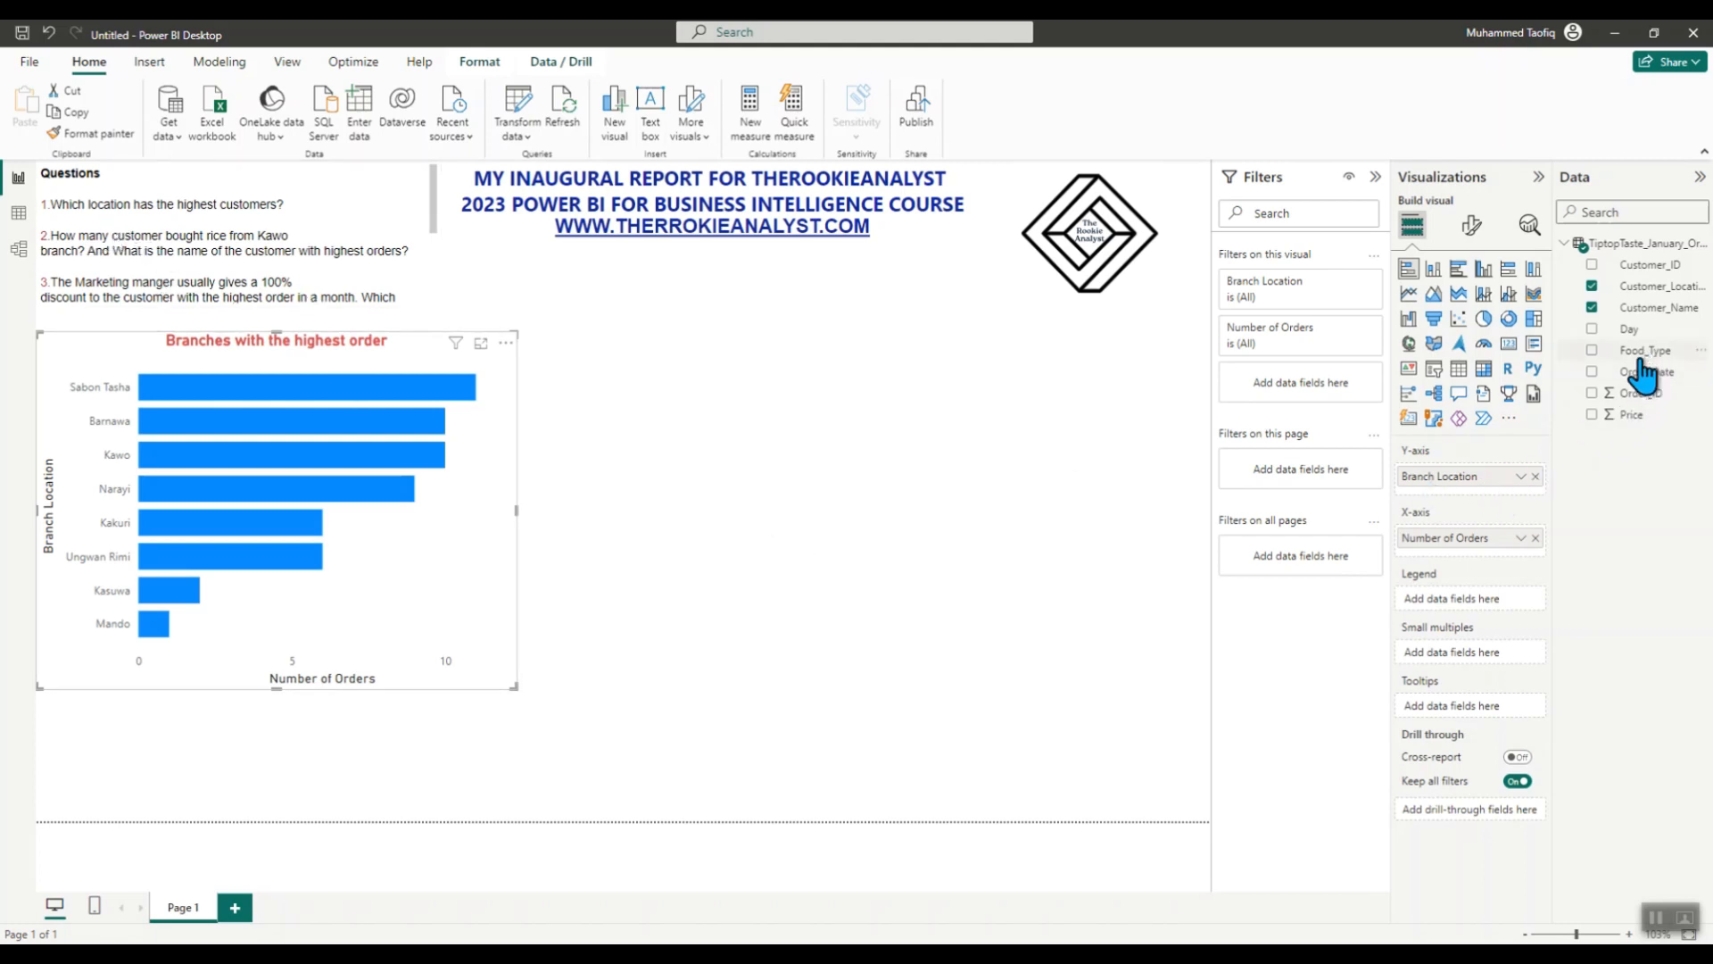
- Create a new table beside the bar chart with Food_Type, Customer_Name, Price and Customer_Location as columns
left_click(702, 422)
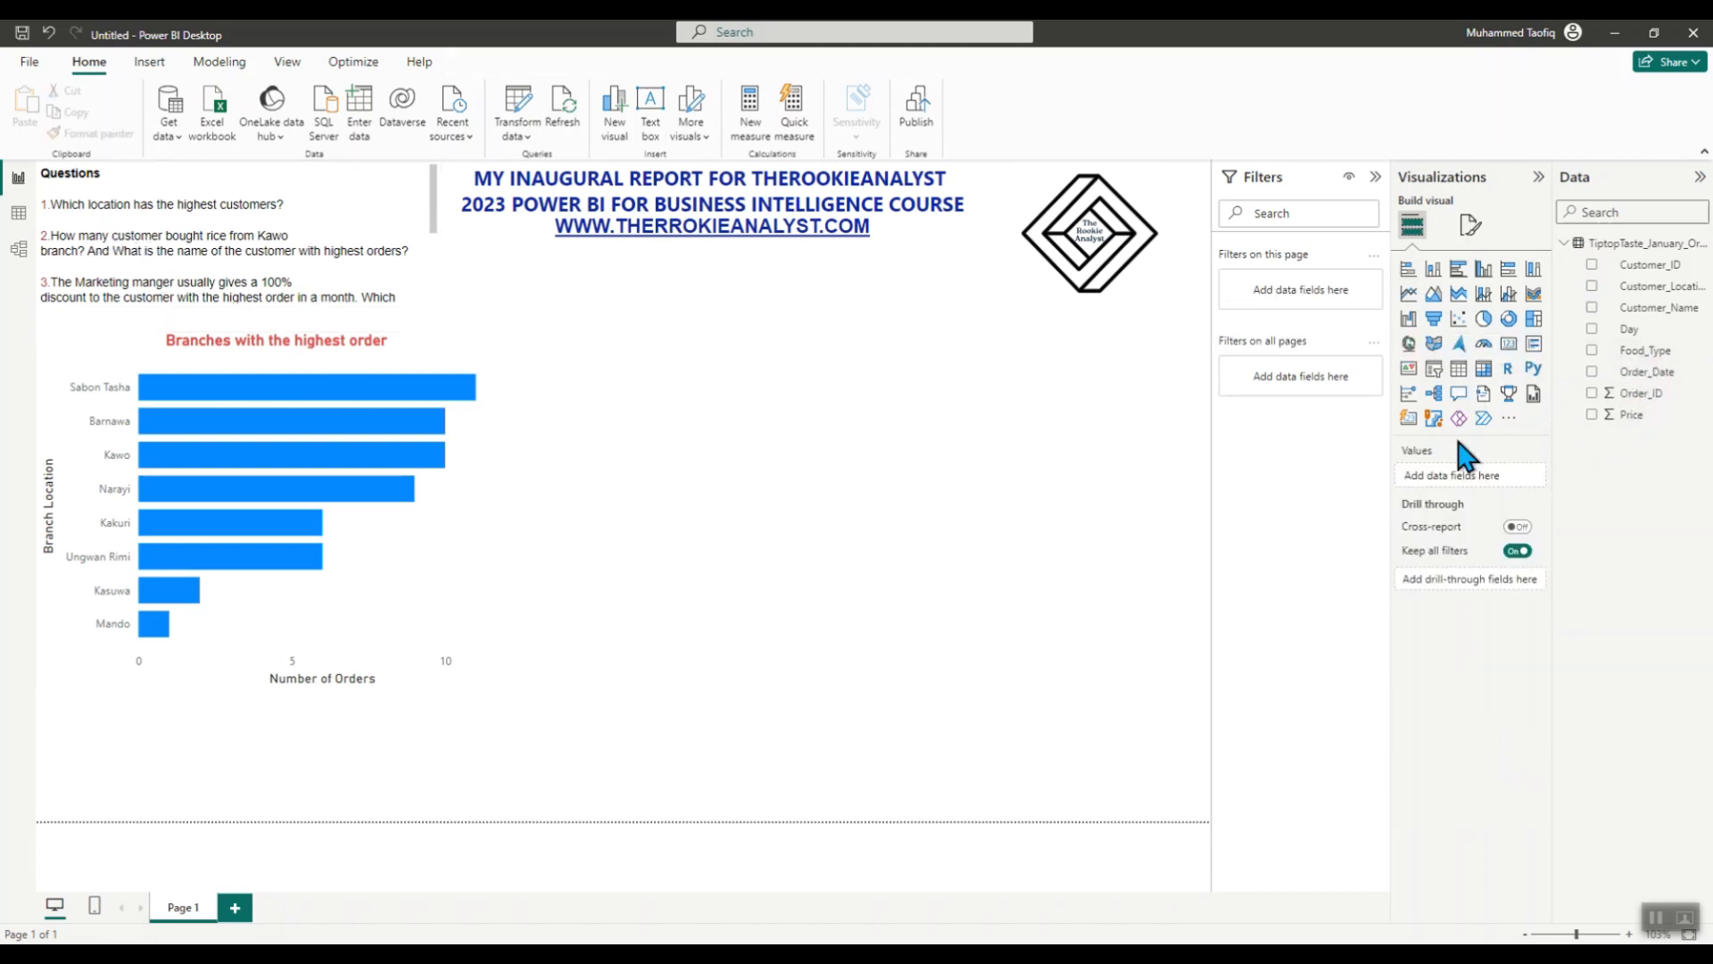
left_click(1593, 351)
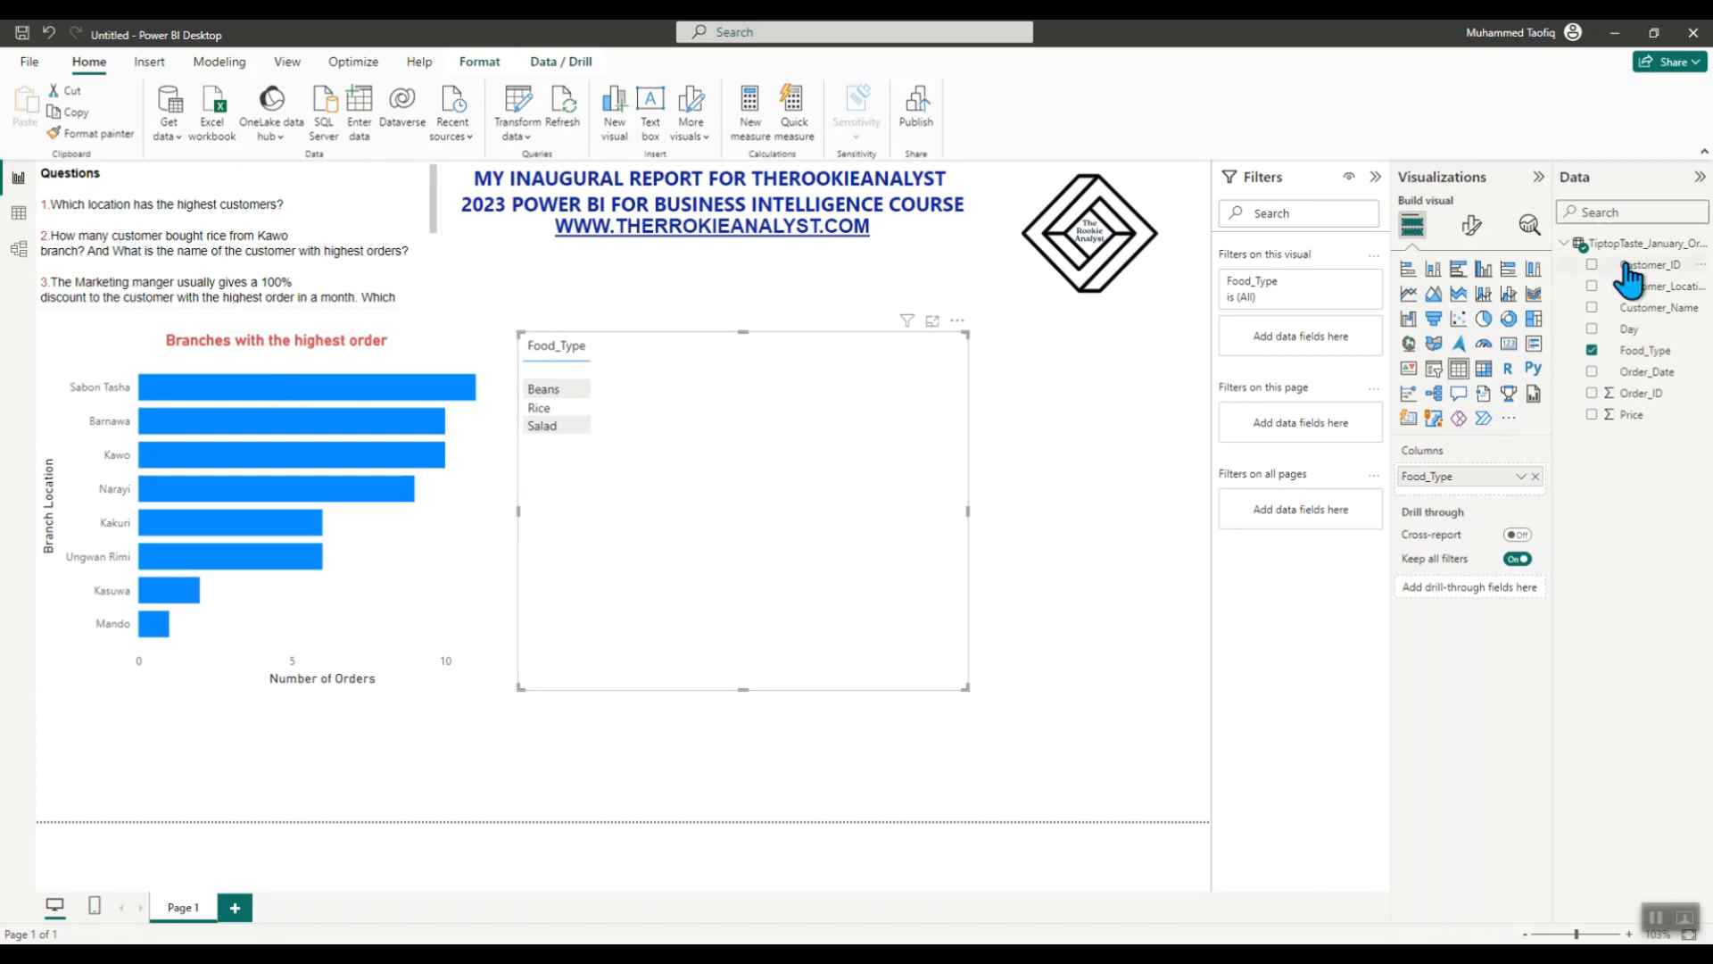
left_click(1593, 309)
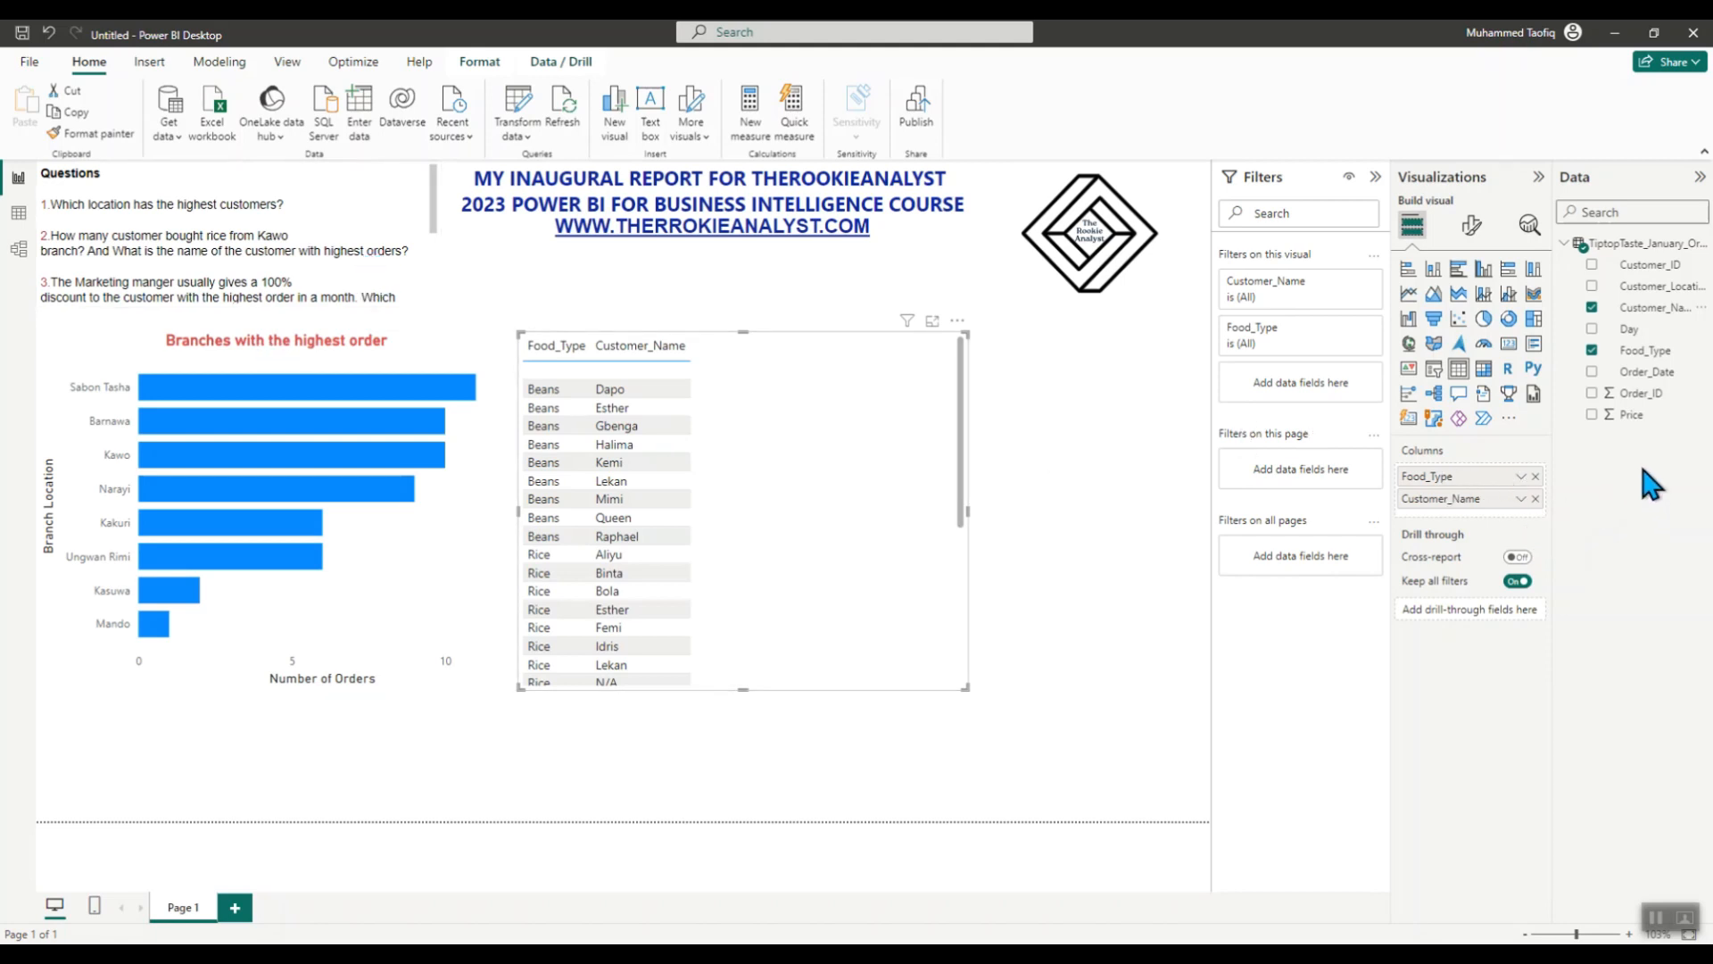
left_click(1592, 414)
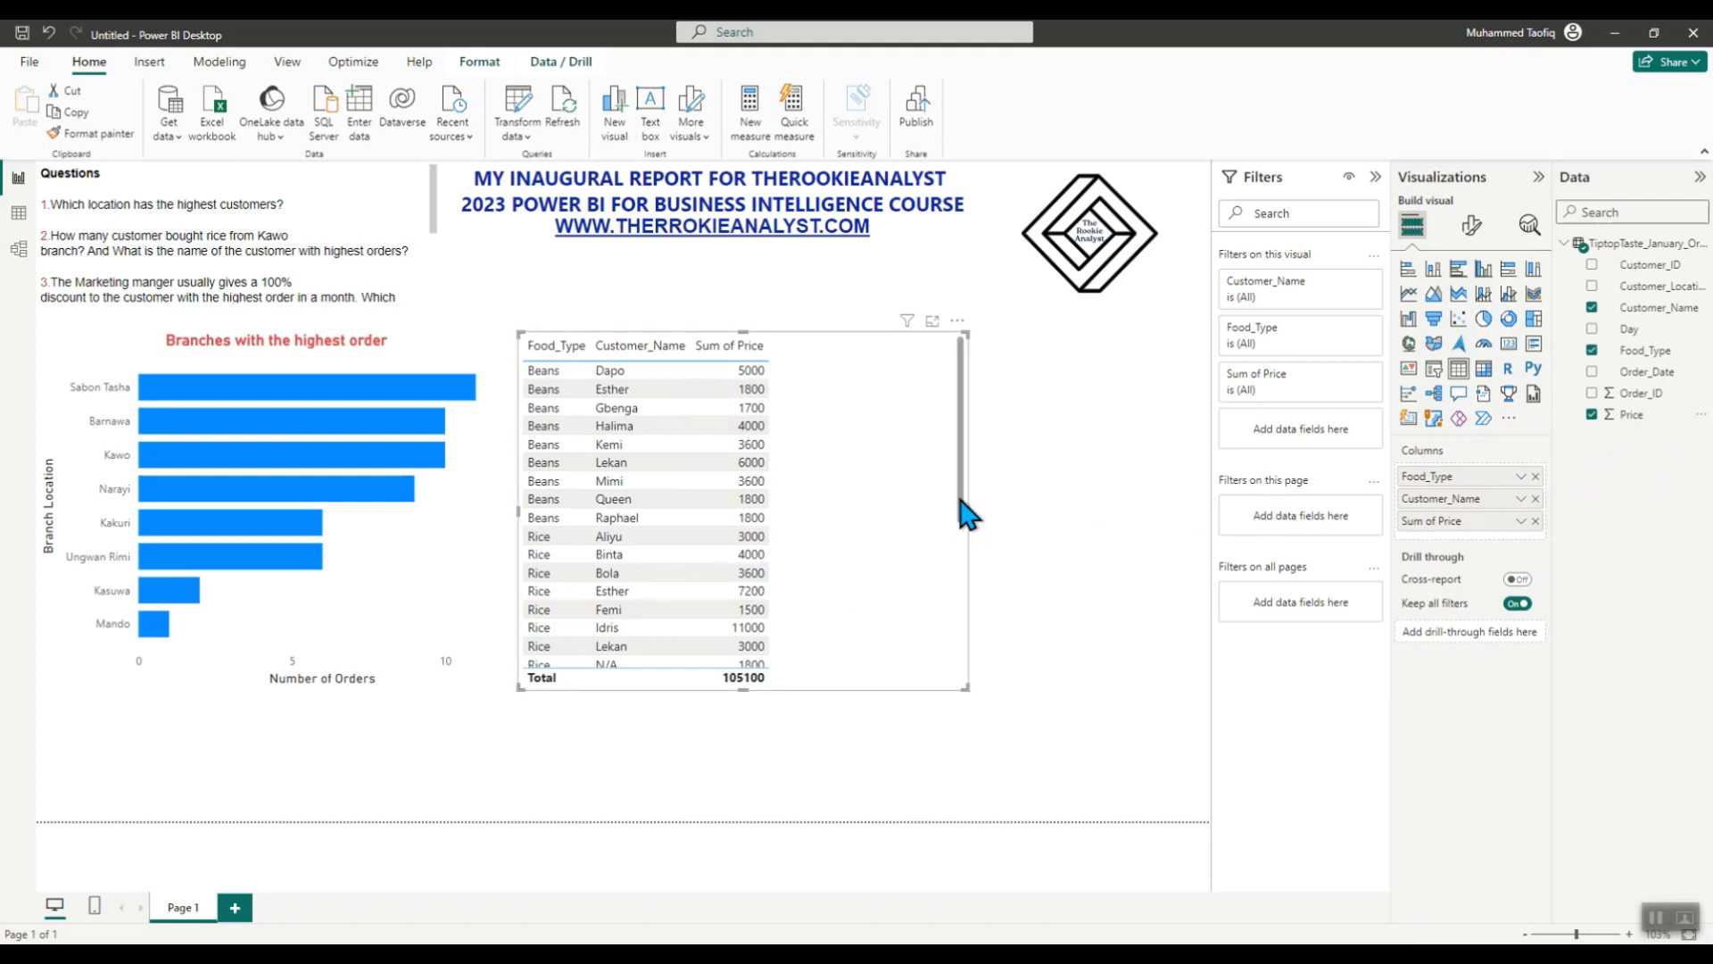
left_click(1592, 286)
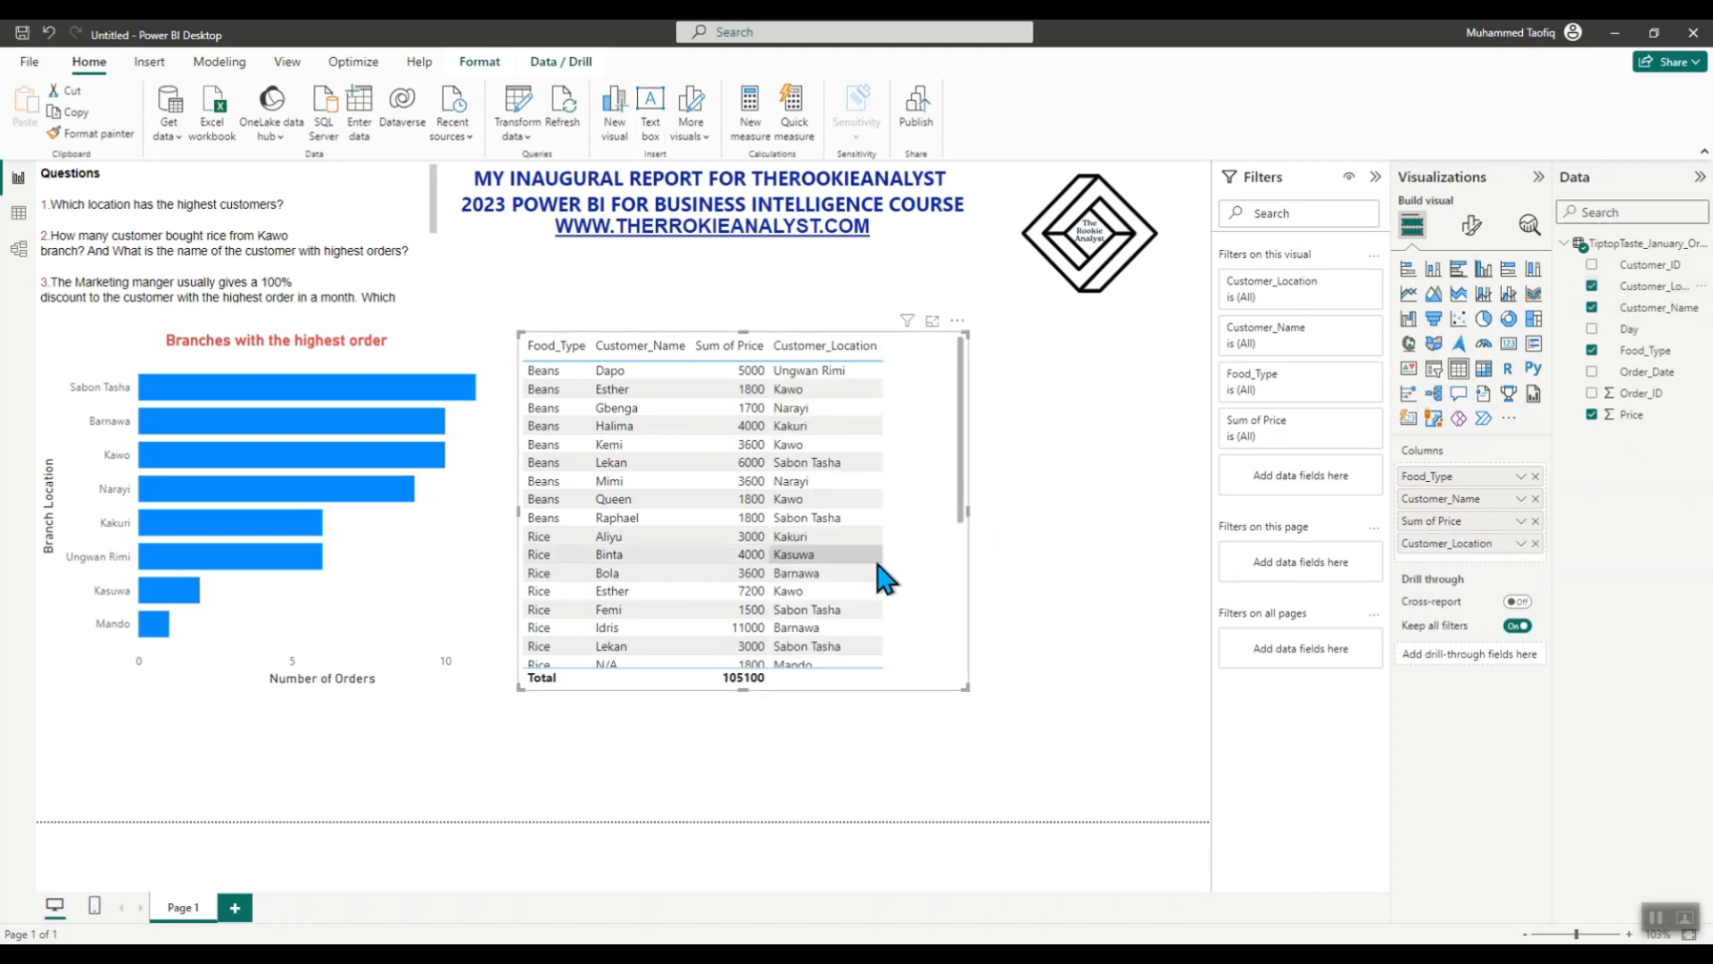
- Review the rows of the food type table and summarize its Customer_Location column as Count
left_click_drag(960, 484, 947, 417)
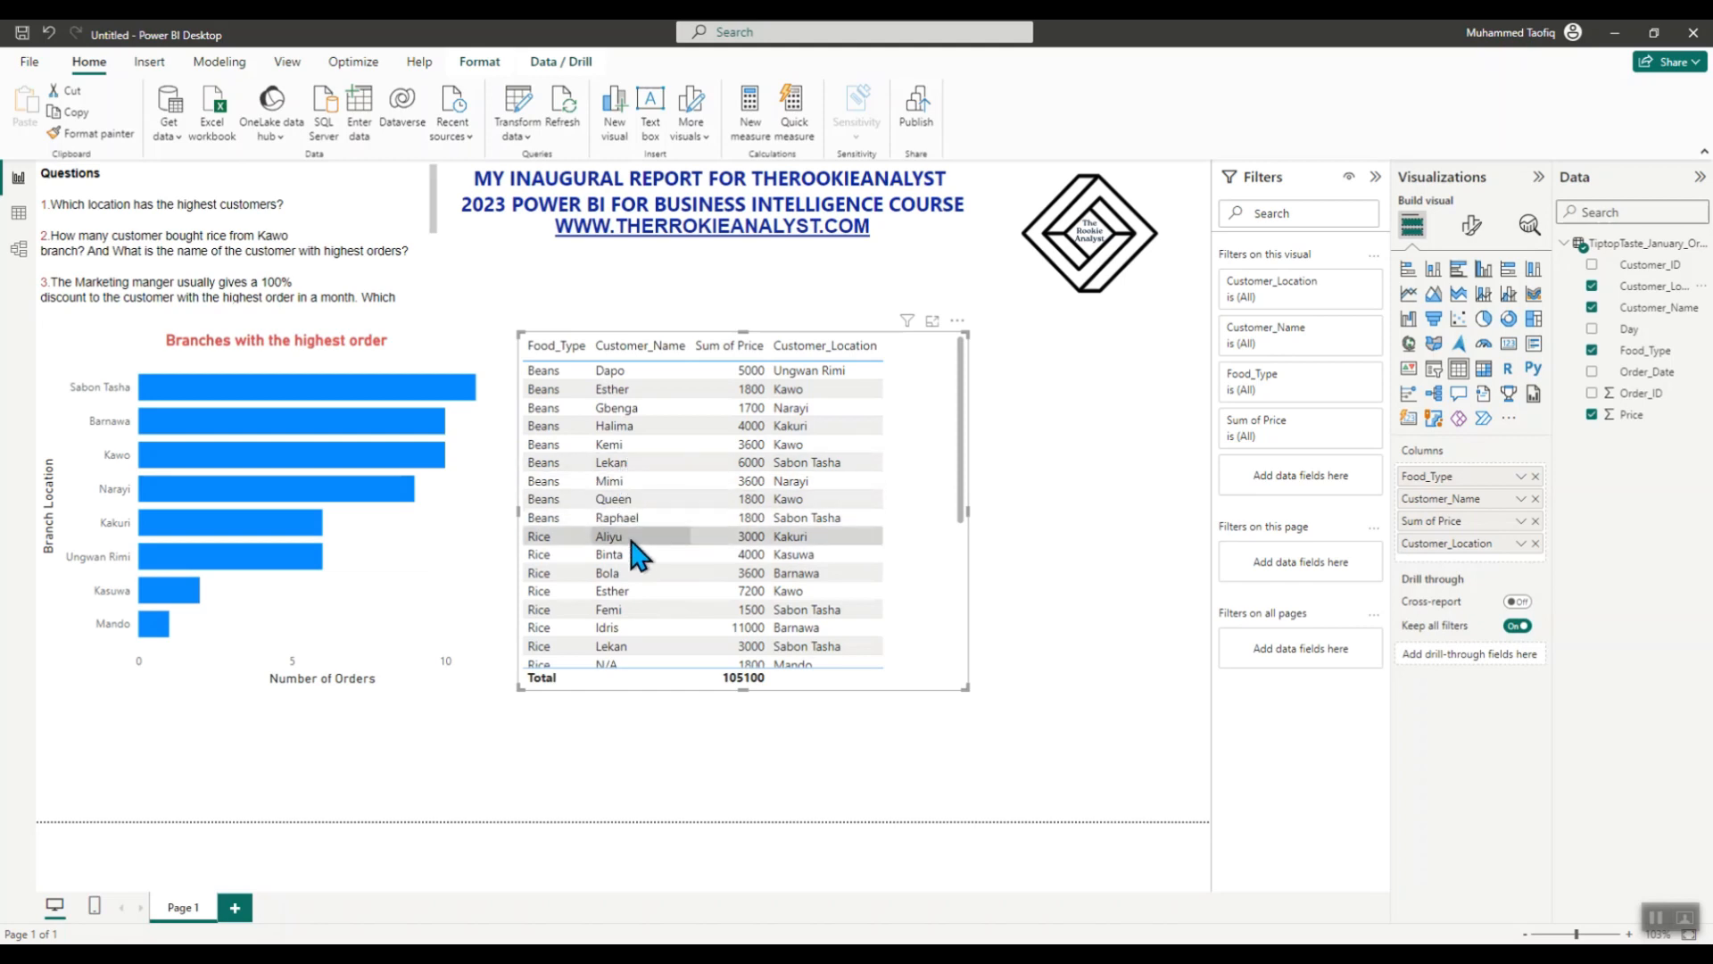
scroll(631, 547, "down", 3)
scroll(635, 639, "down", 1)
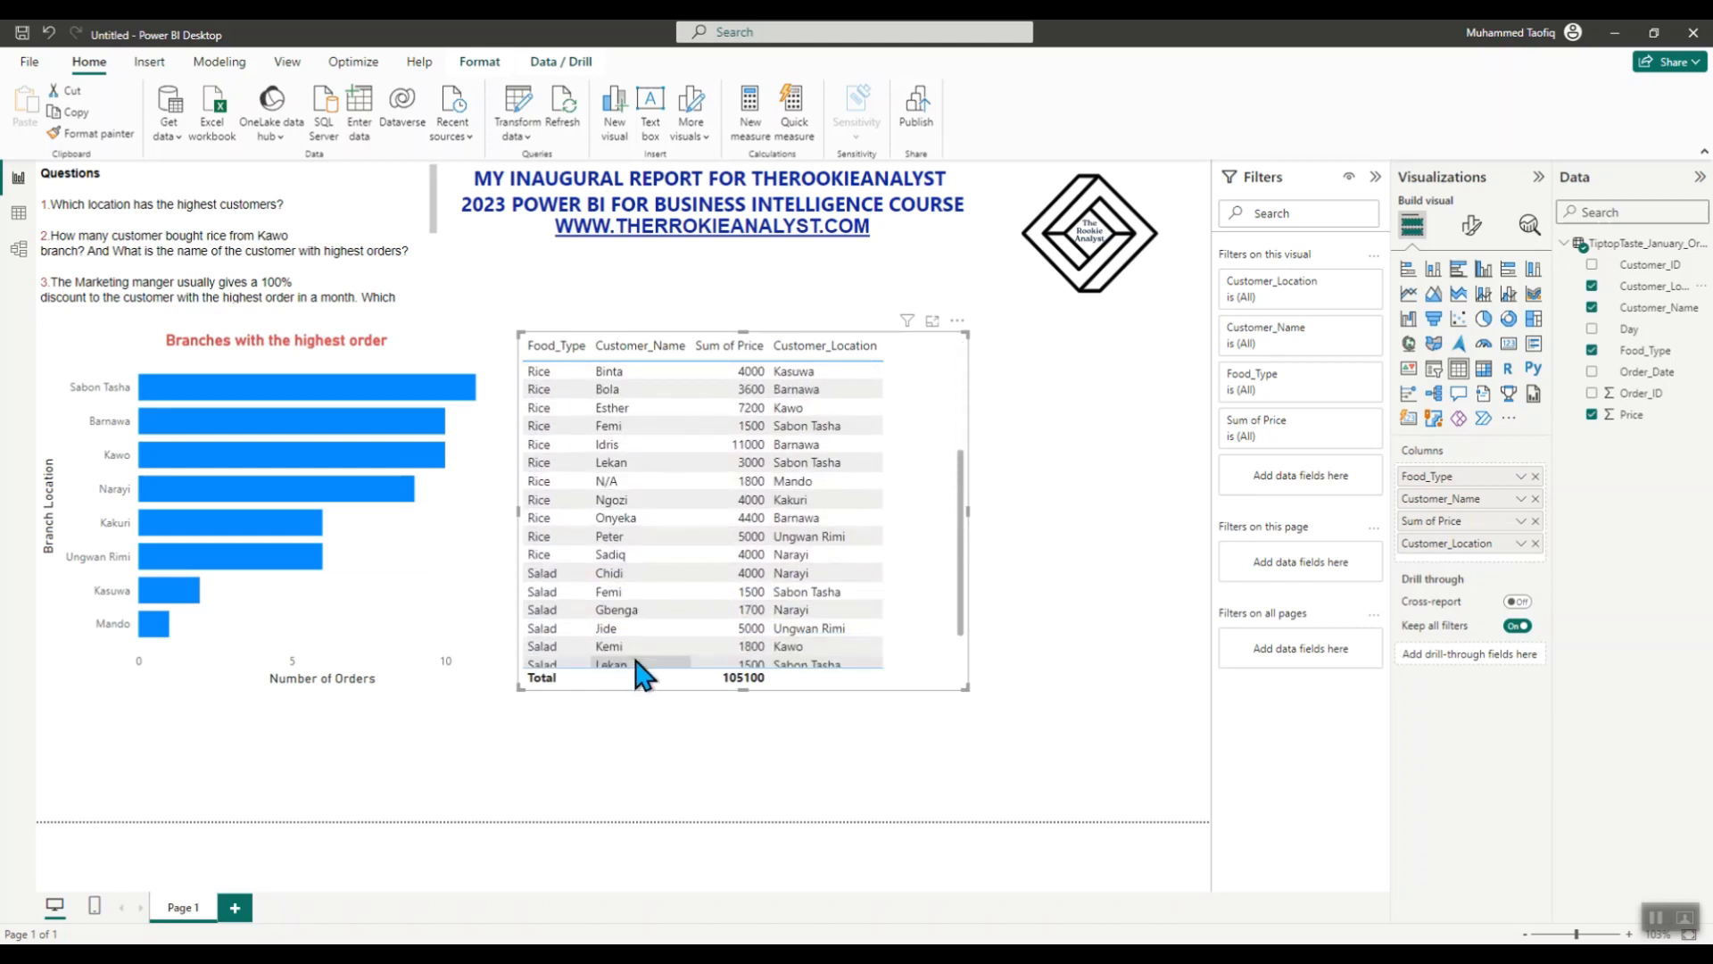
scroll(647, 661, "down", 2)
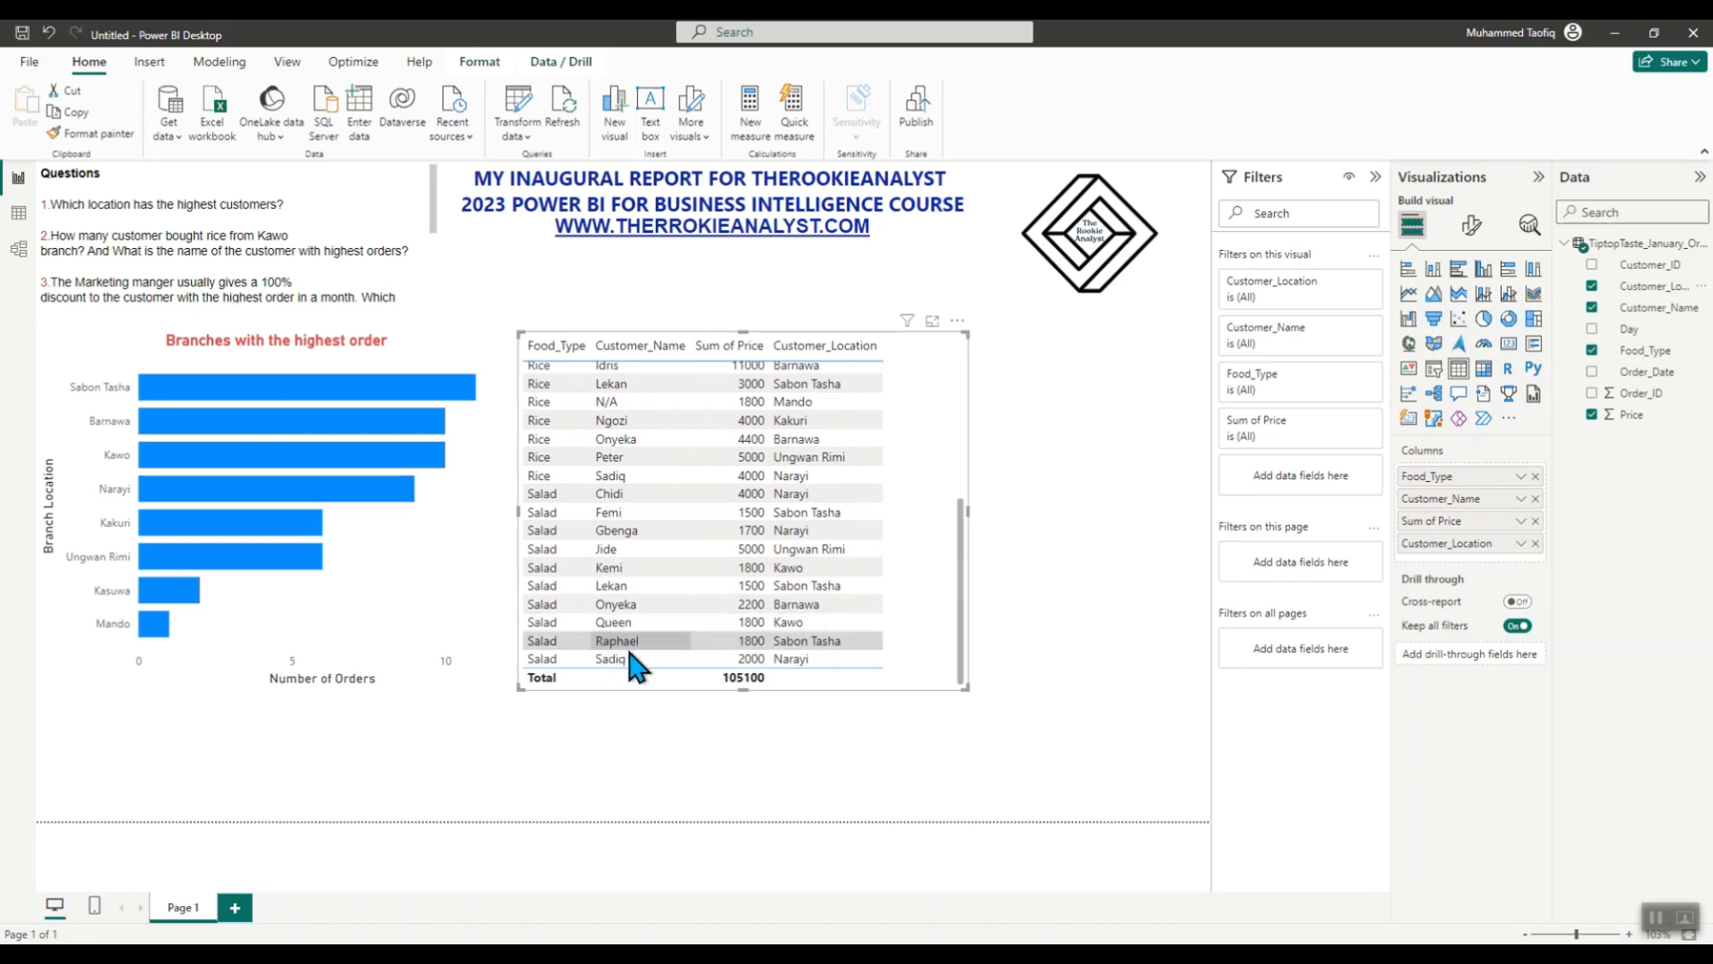
scroll(644, 638, "up", 5)
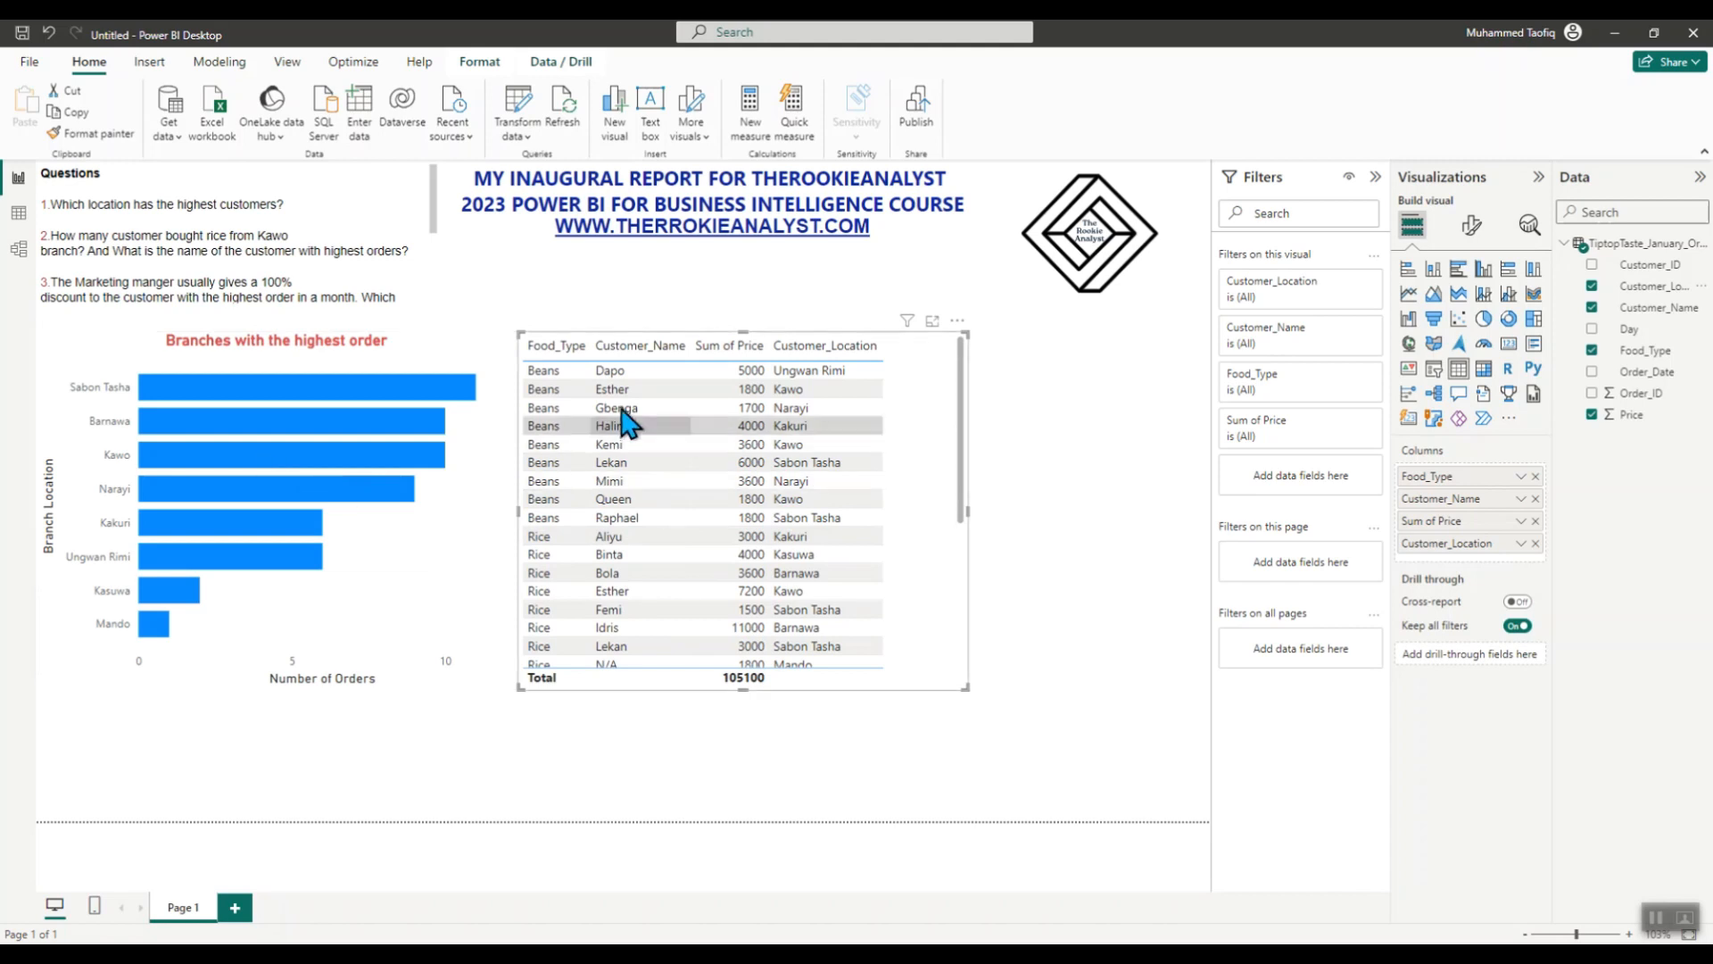
left_click(1521, 542)
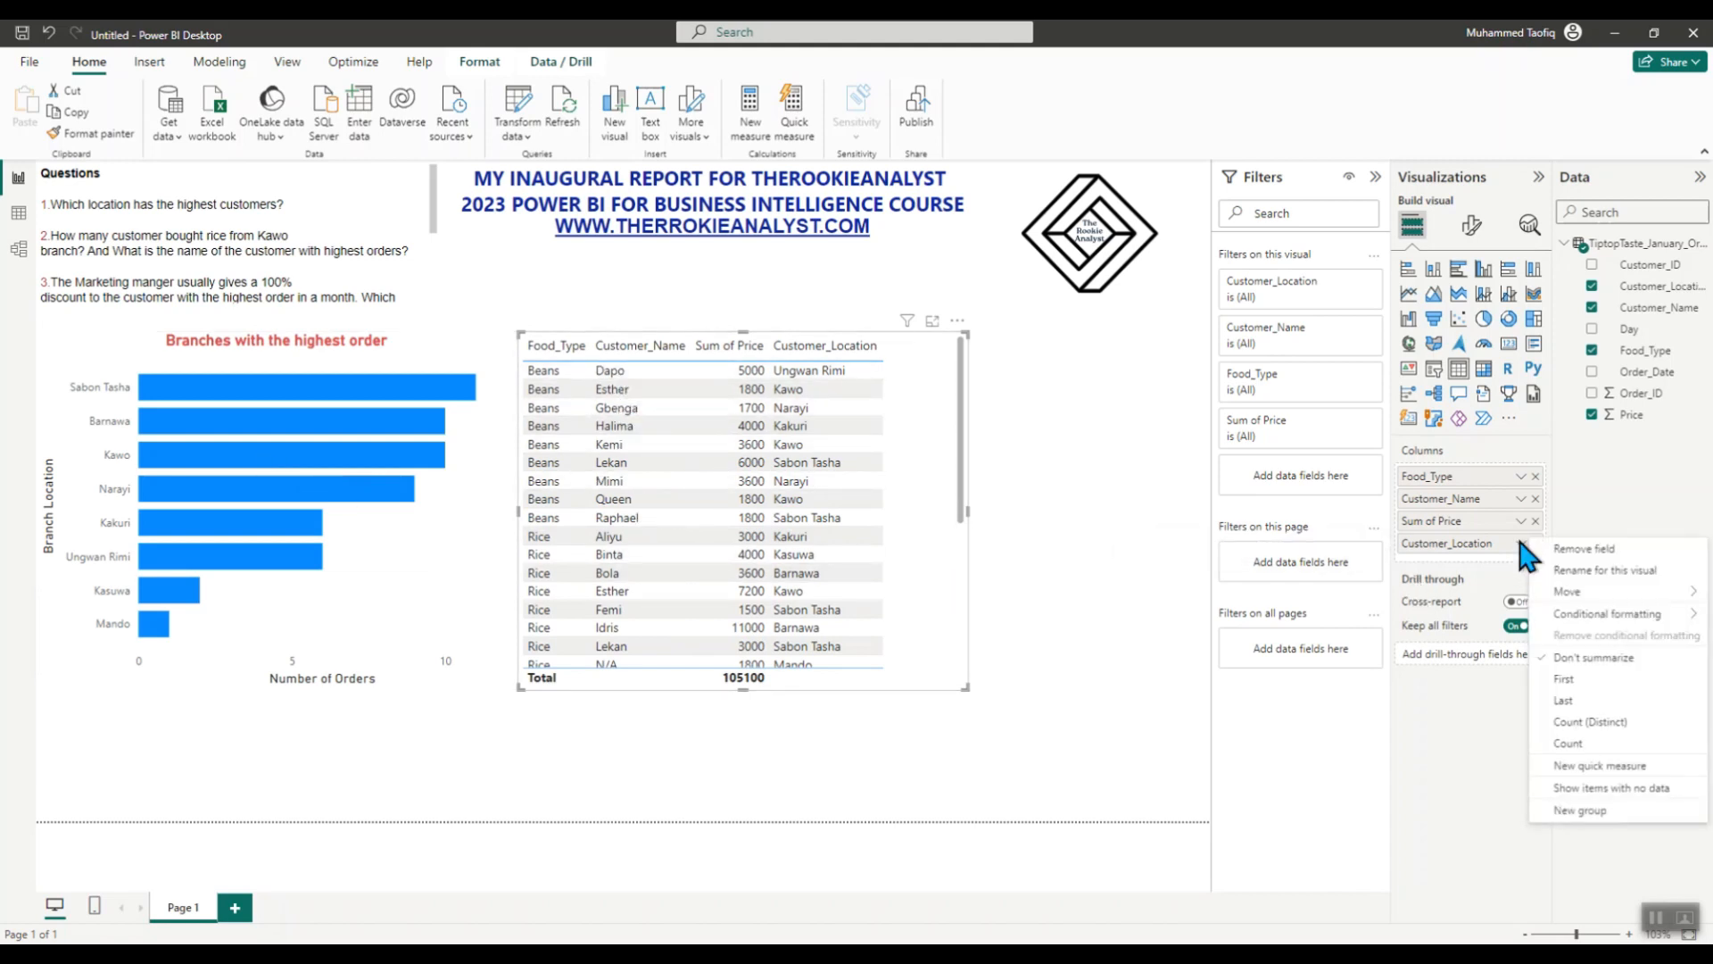
left_click(1567, 742)
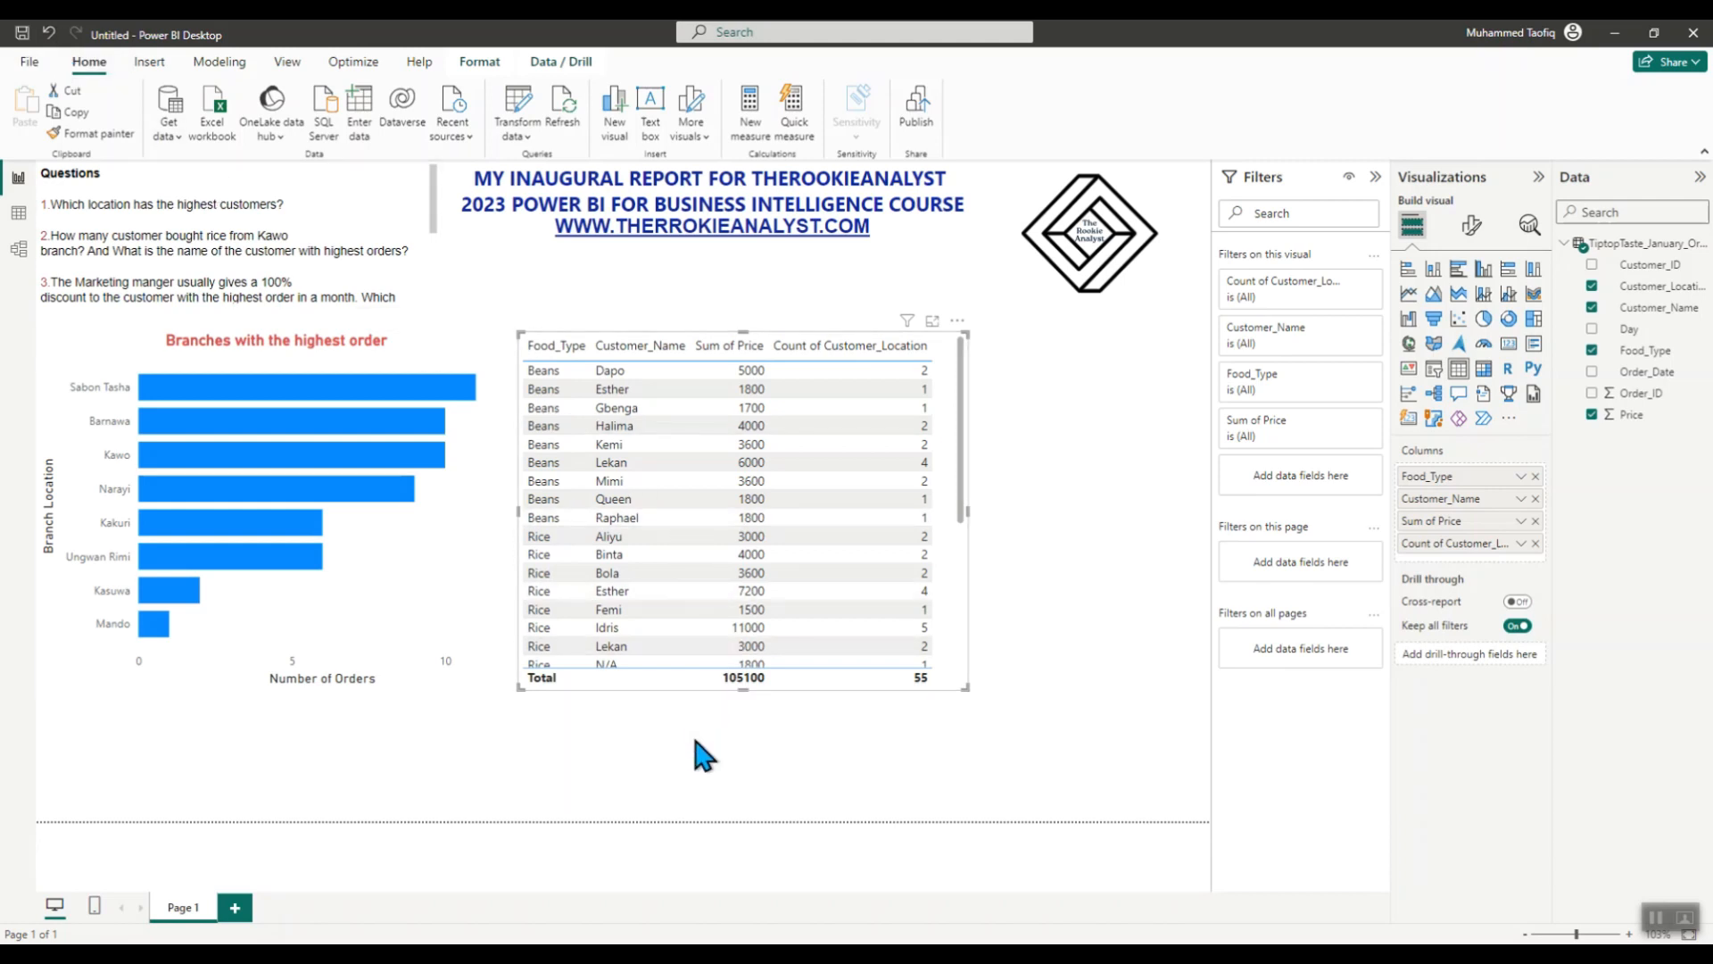
- Undo the Customer_Location count in the food type table and summarize its Customer_Name column as Count
key("ctrl+z")
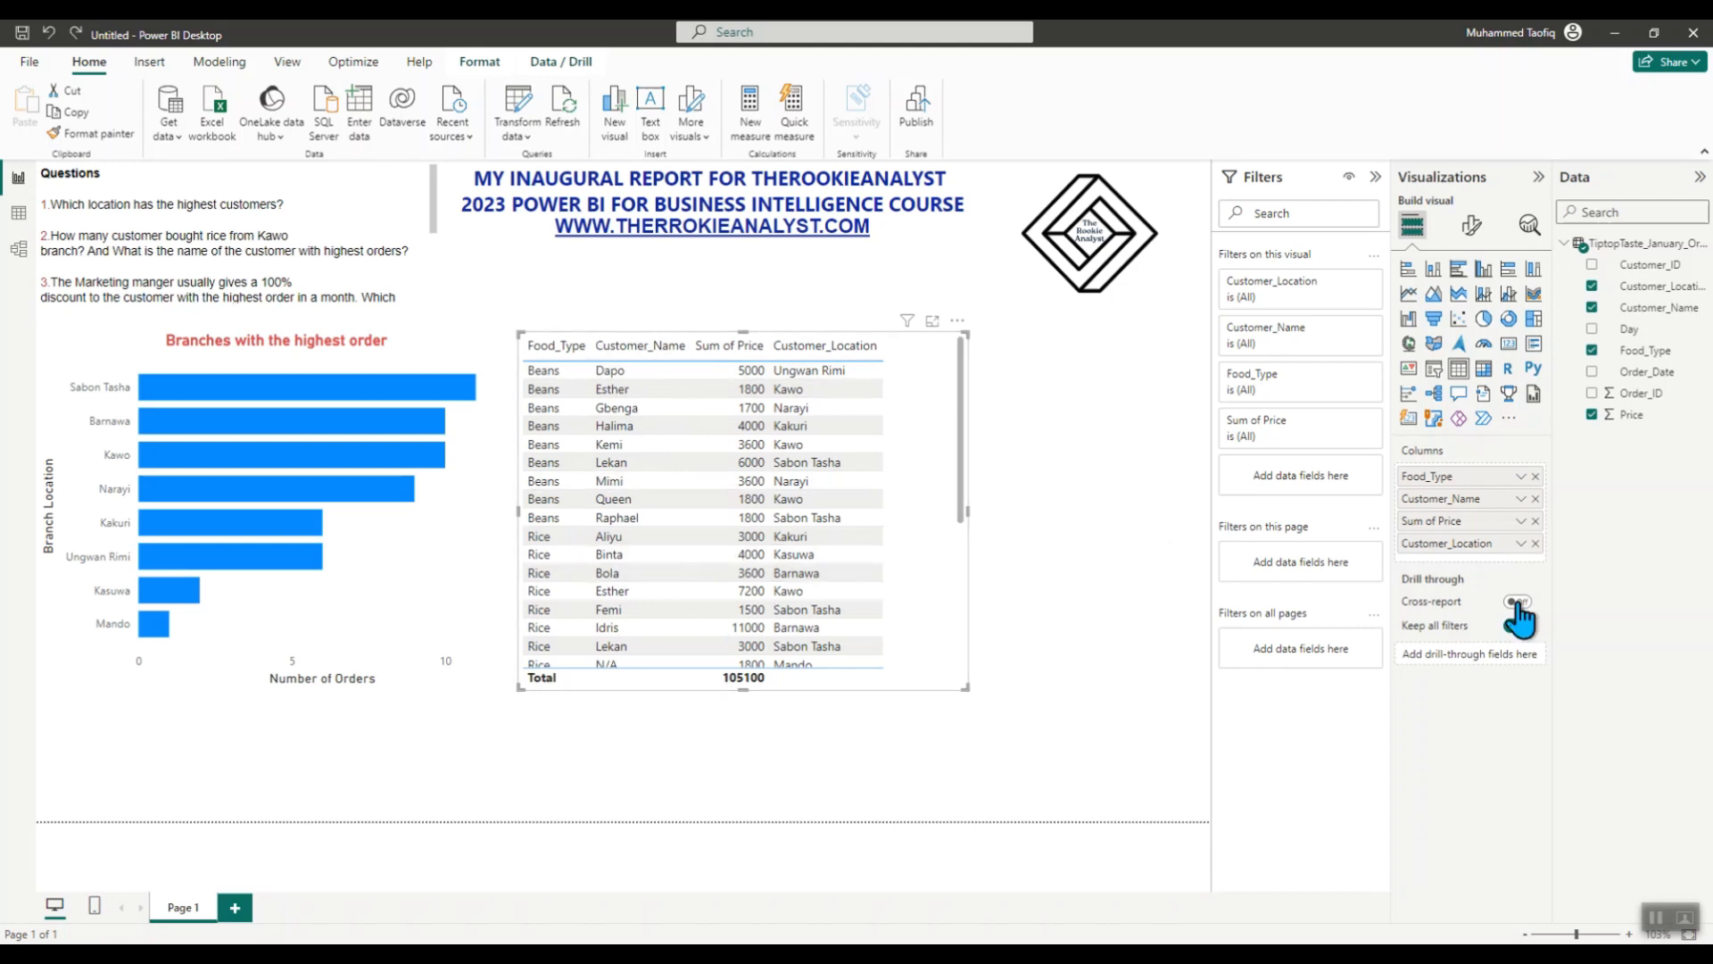
left_click(1522, 500)
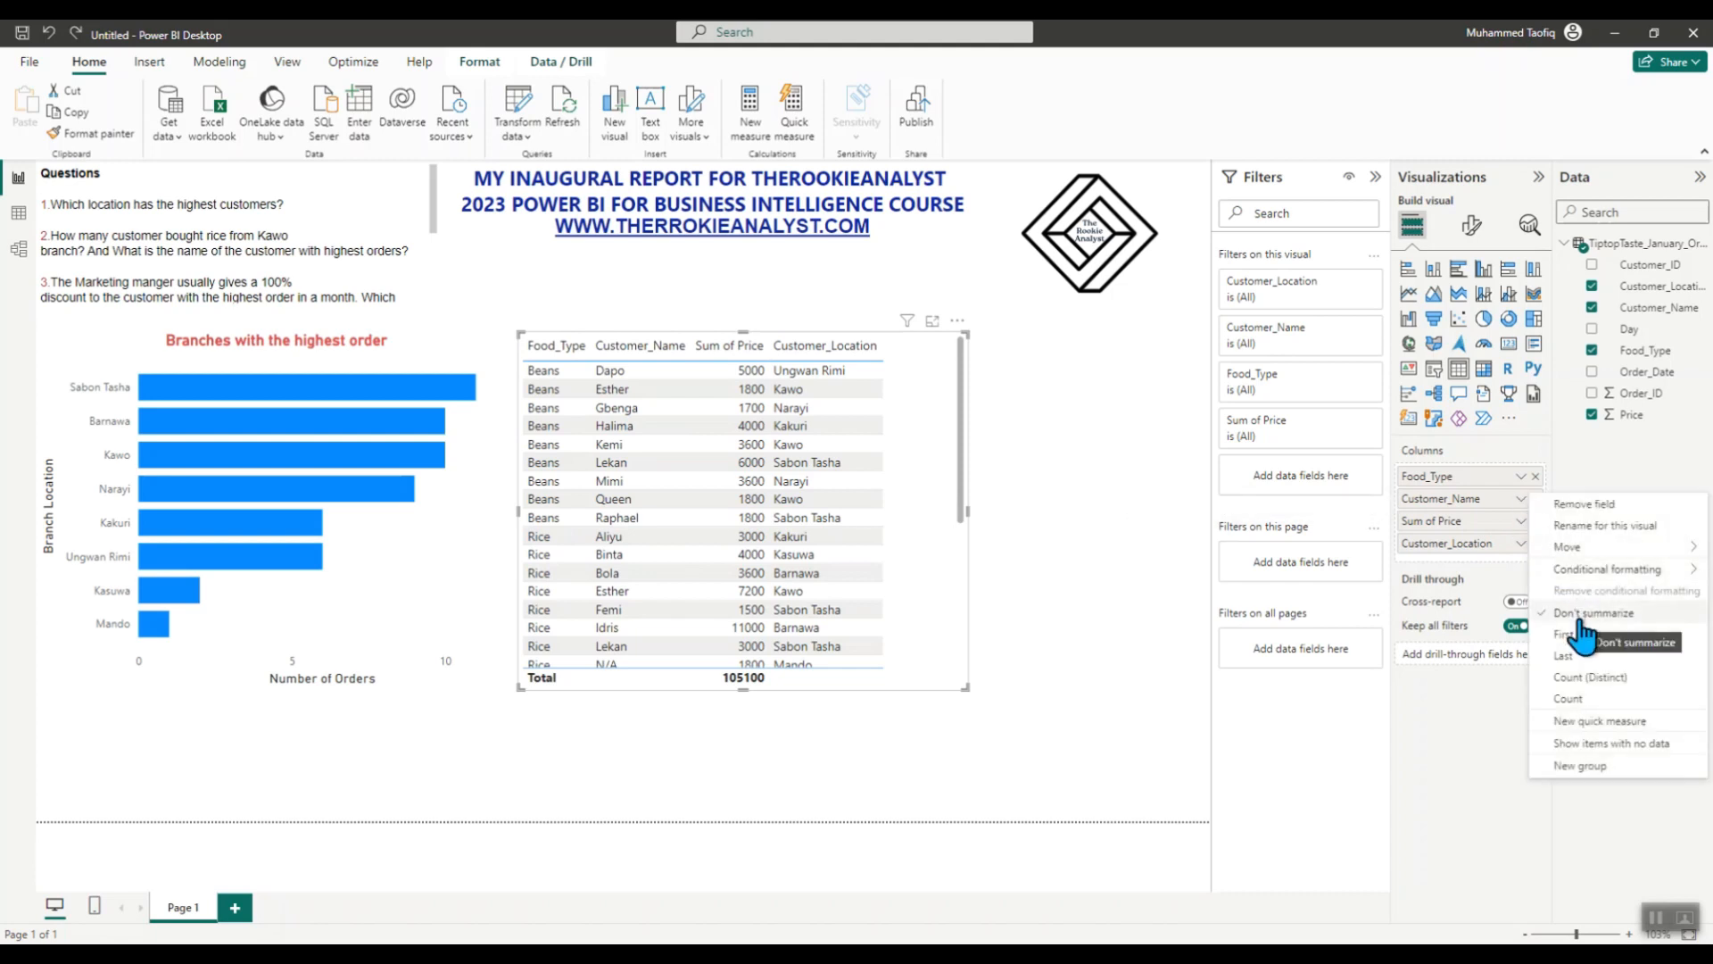
left_click(1568, 701)
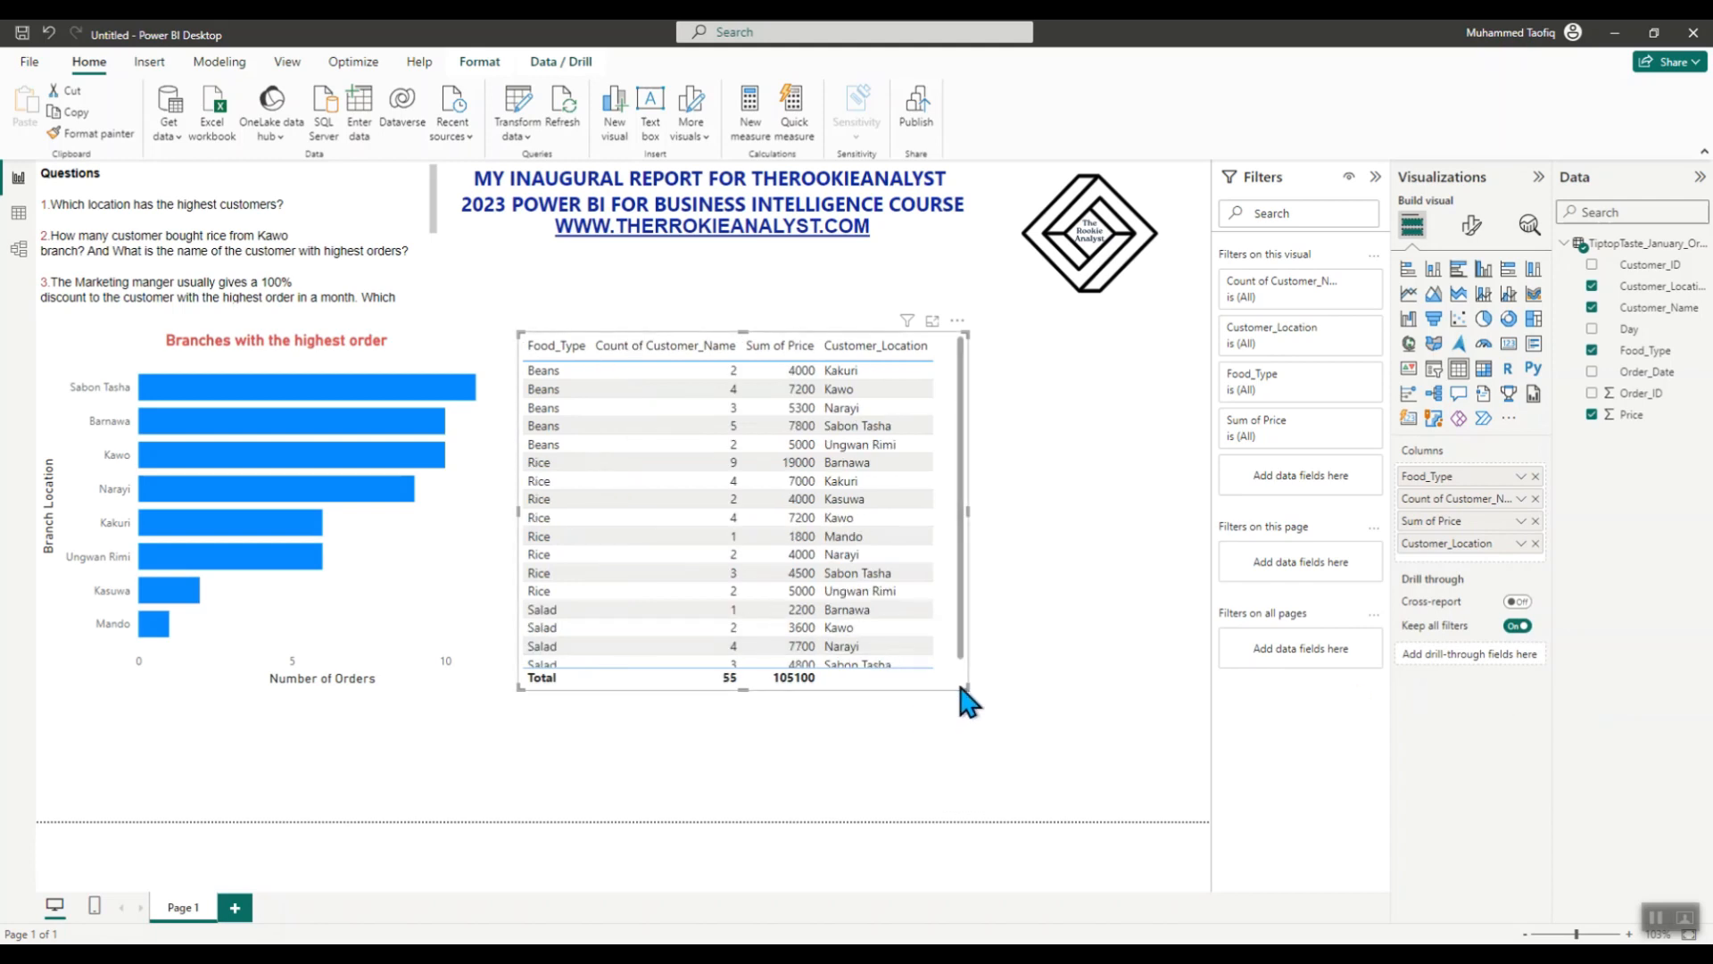
- Enlarge the food type table slightly, check its rows, and move it up a little on the page
mouse_move(966, 688)
left_mouse_down()
mouse_move(1022, 760)
mouse_move(990, 698)
left_mouse_up()
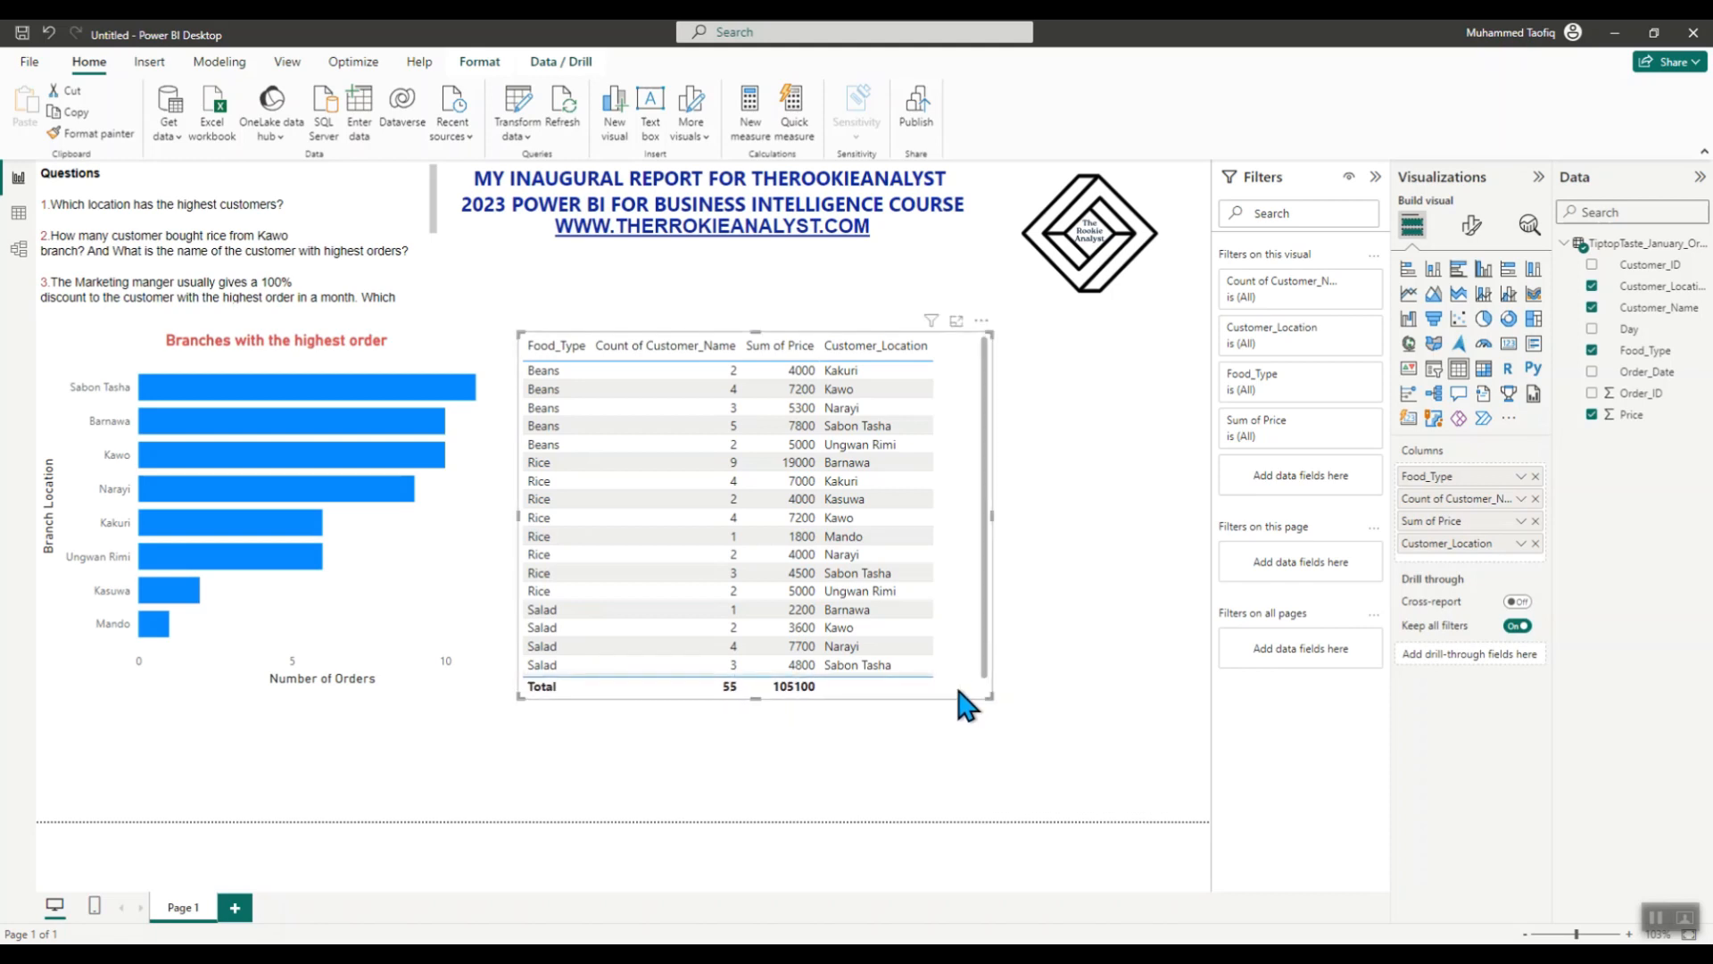
scroll(580, 572, "down", 1)
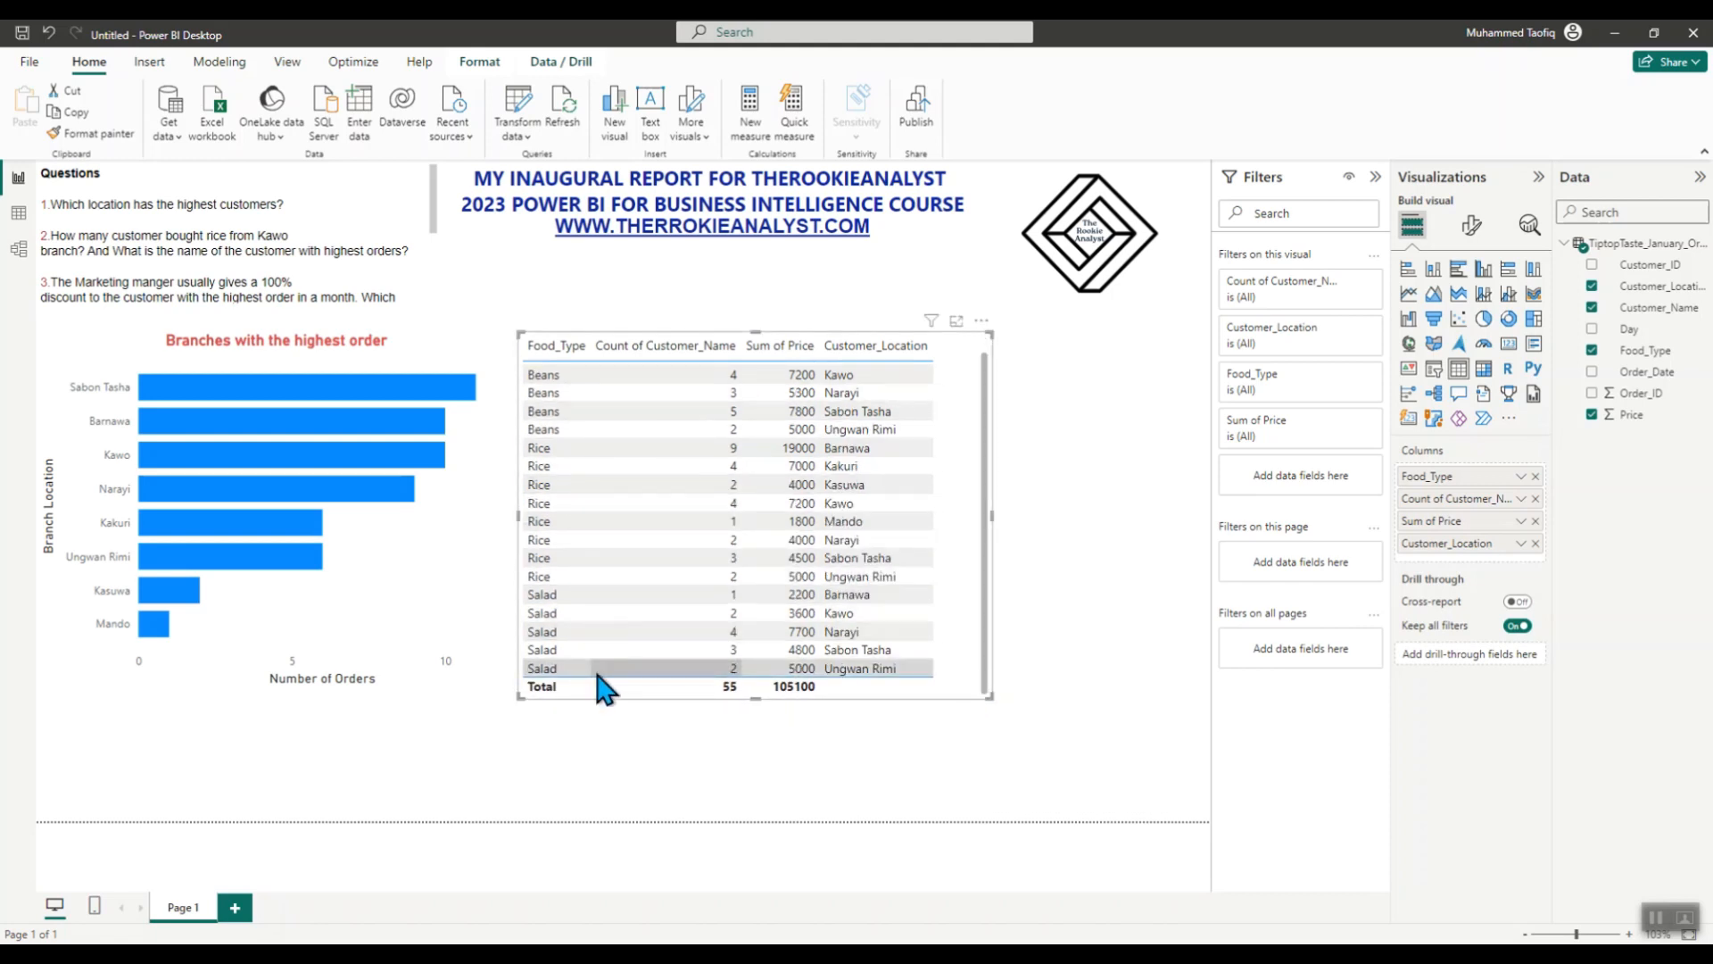
scroll(603, 683, "up", 1)
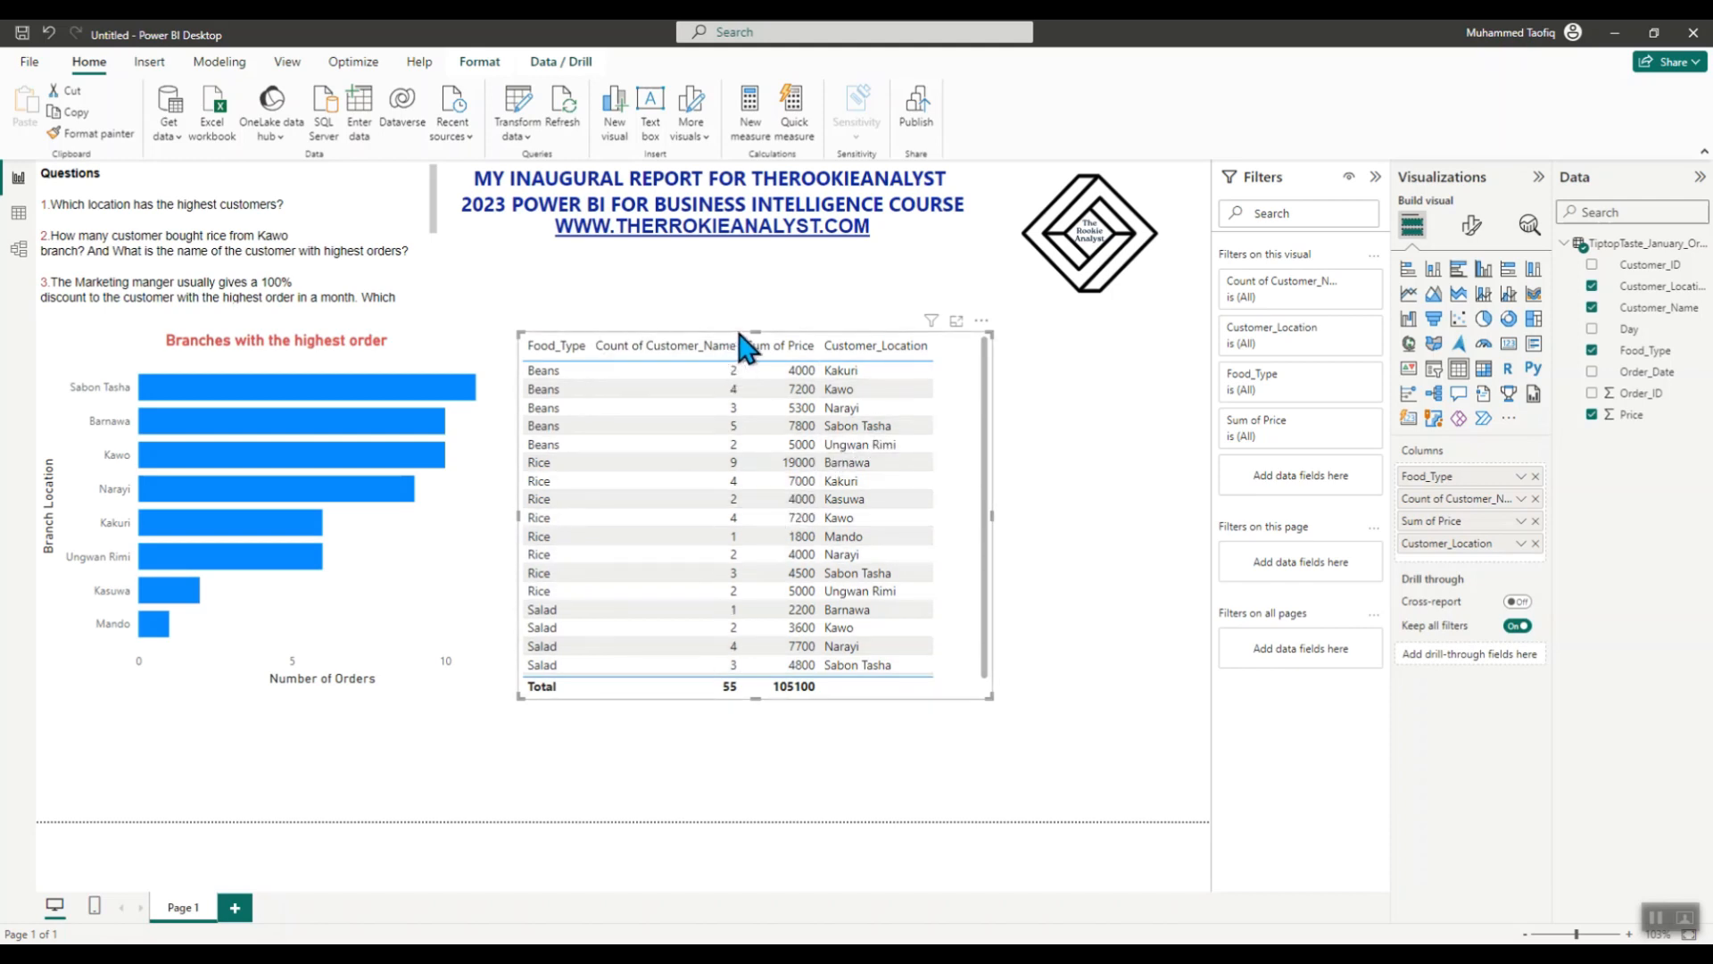
left_click_drag(739, 335, 739, 311)
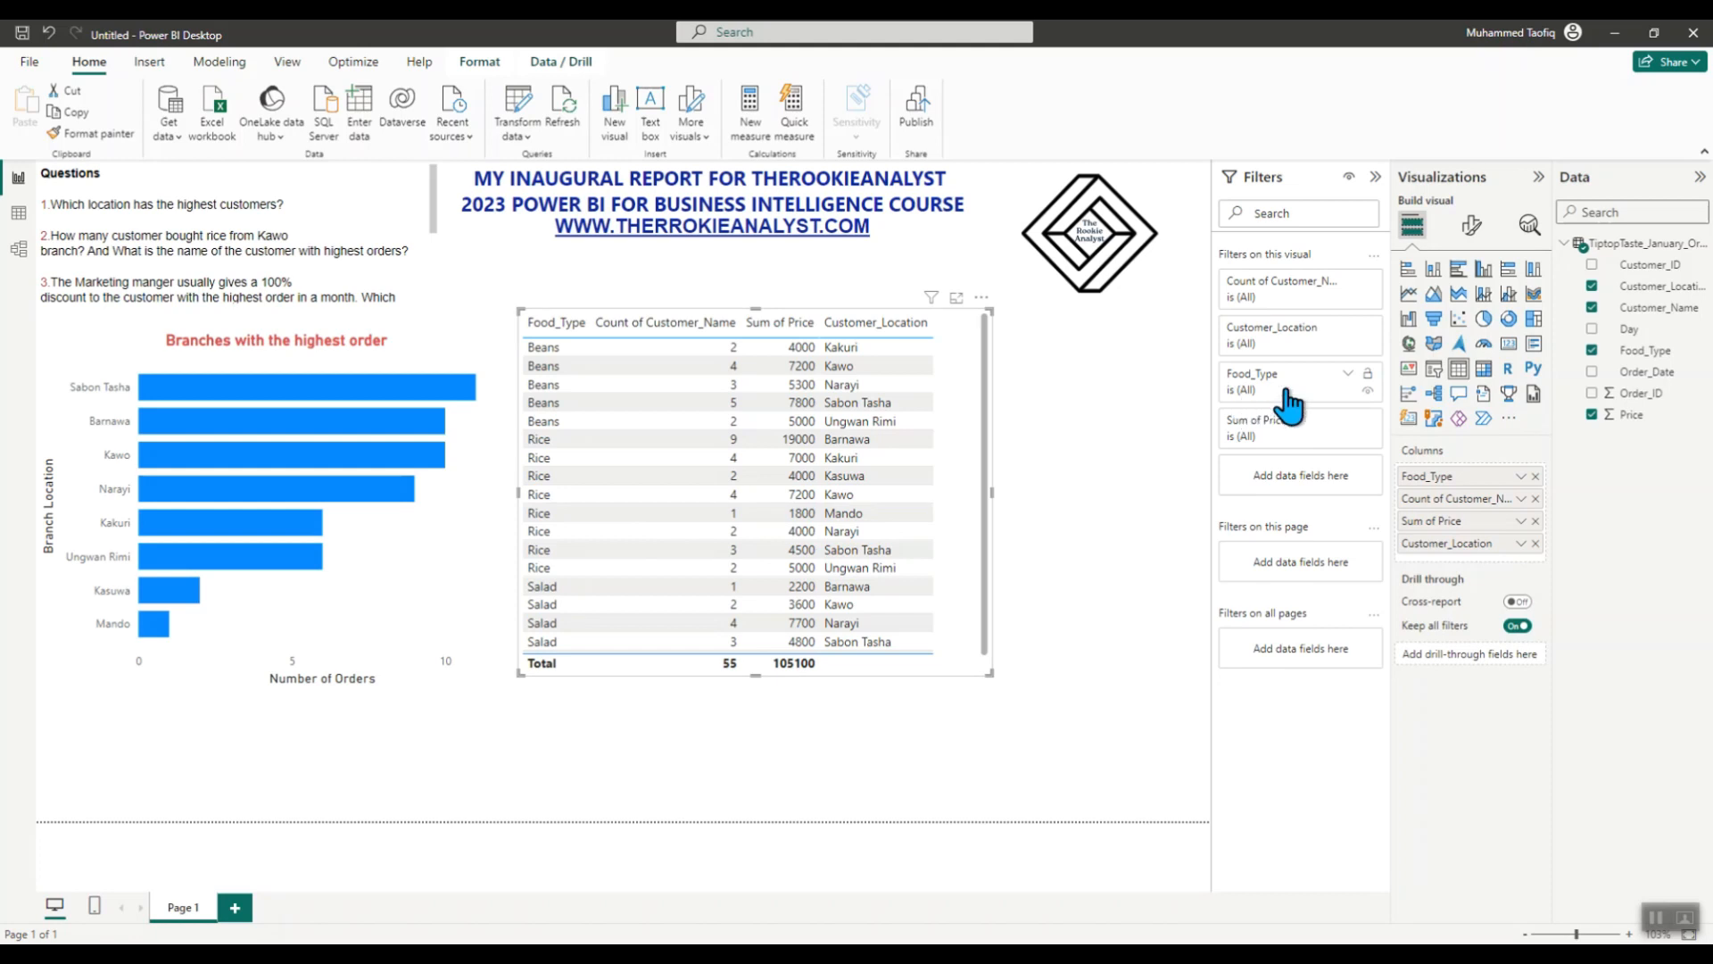
- Filter the table's Food_Type to Rice and sort it by Count of Customer_Name in descending order
left_click(1349, 374)
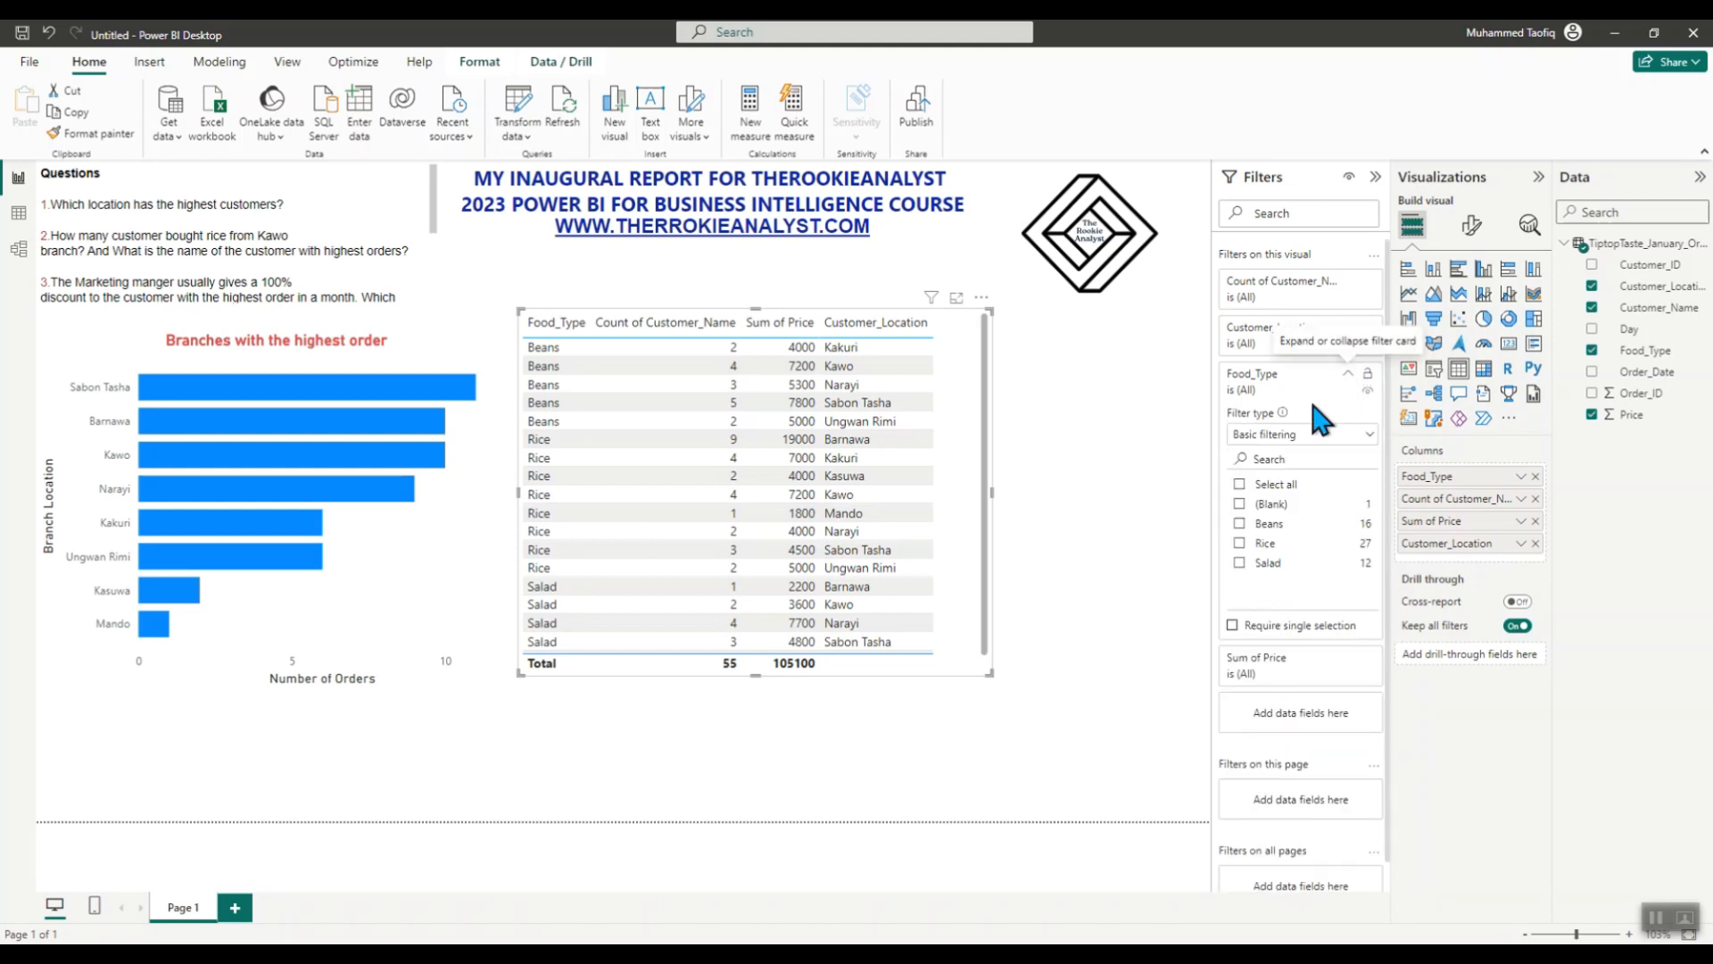
left_click(1239, 543)
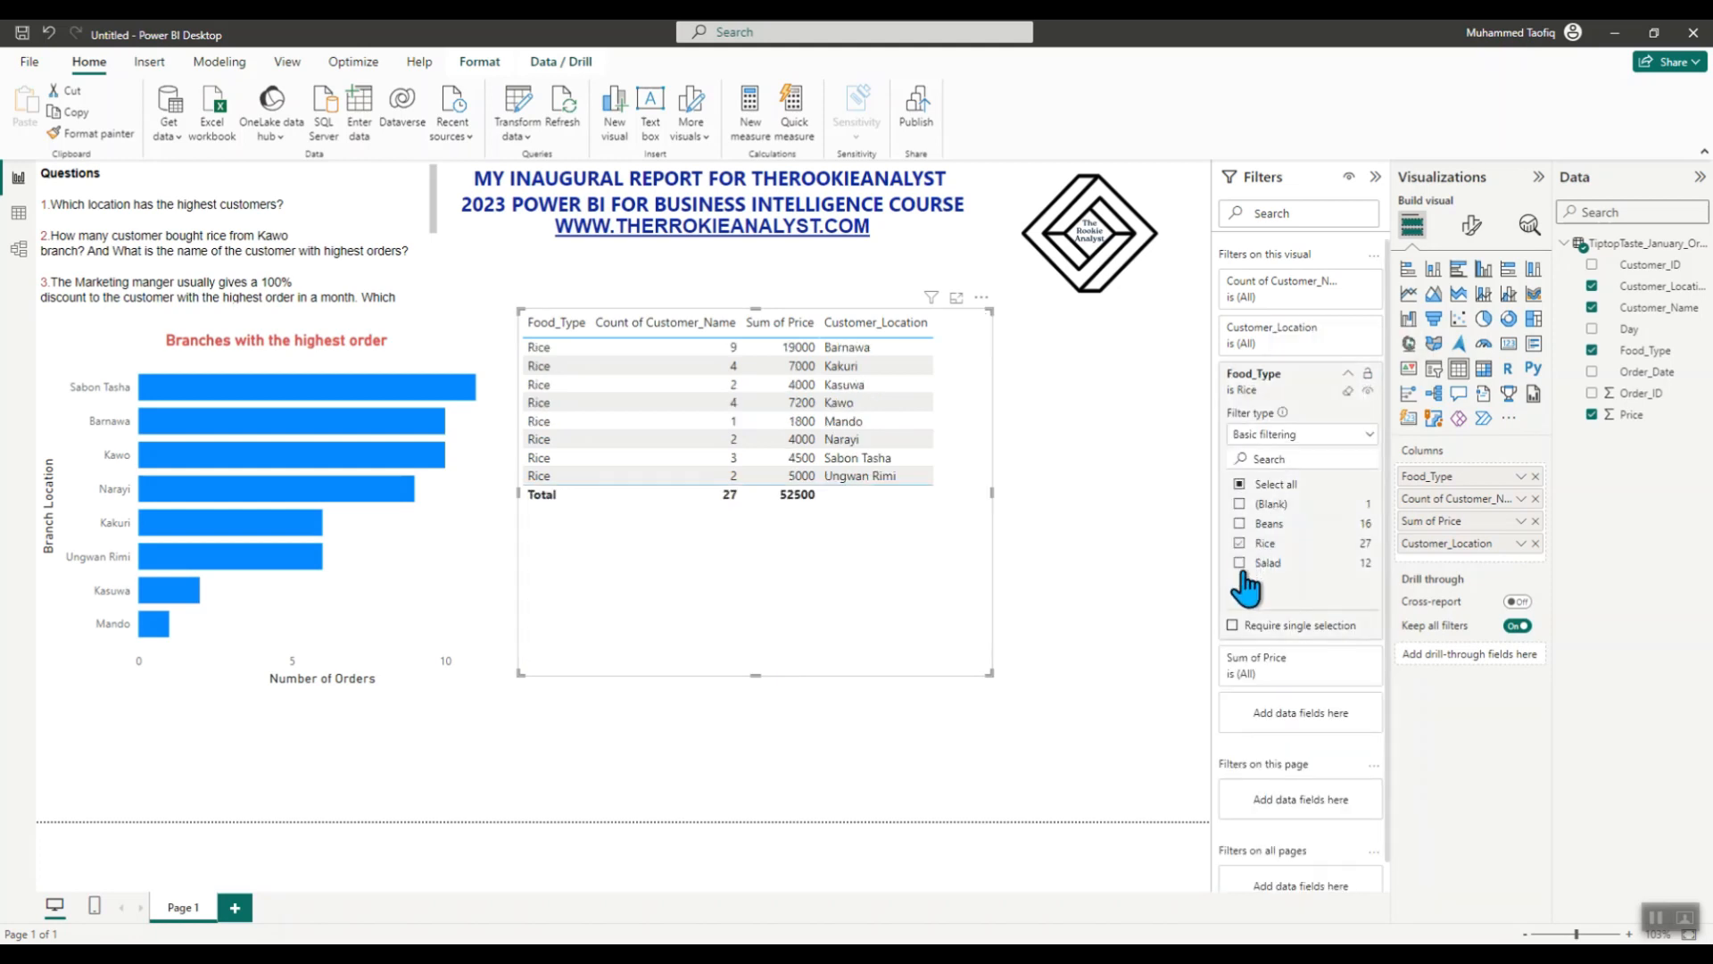
left_click(991, 466)
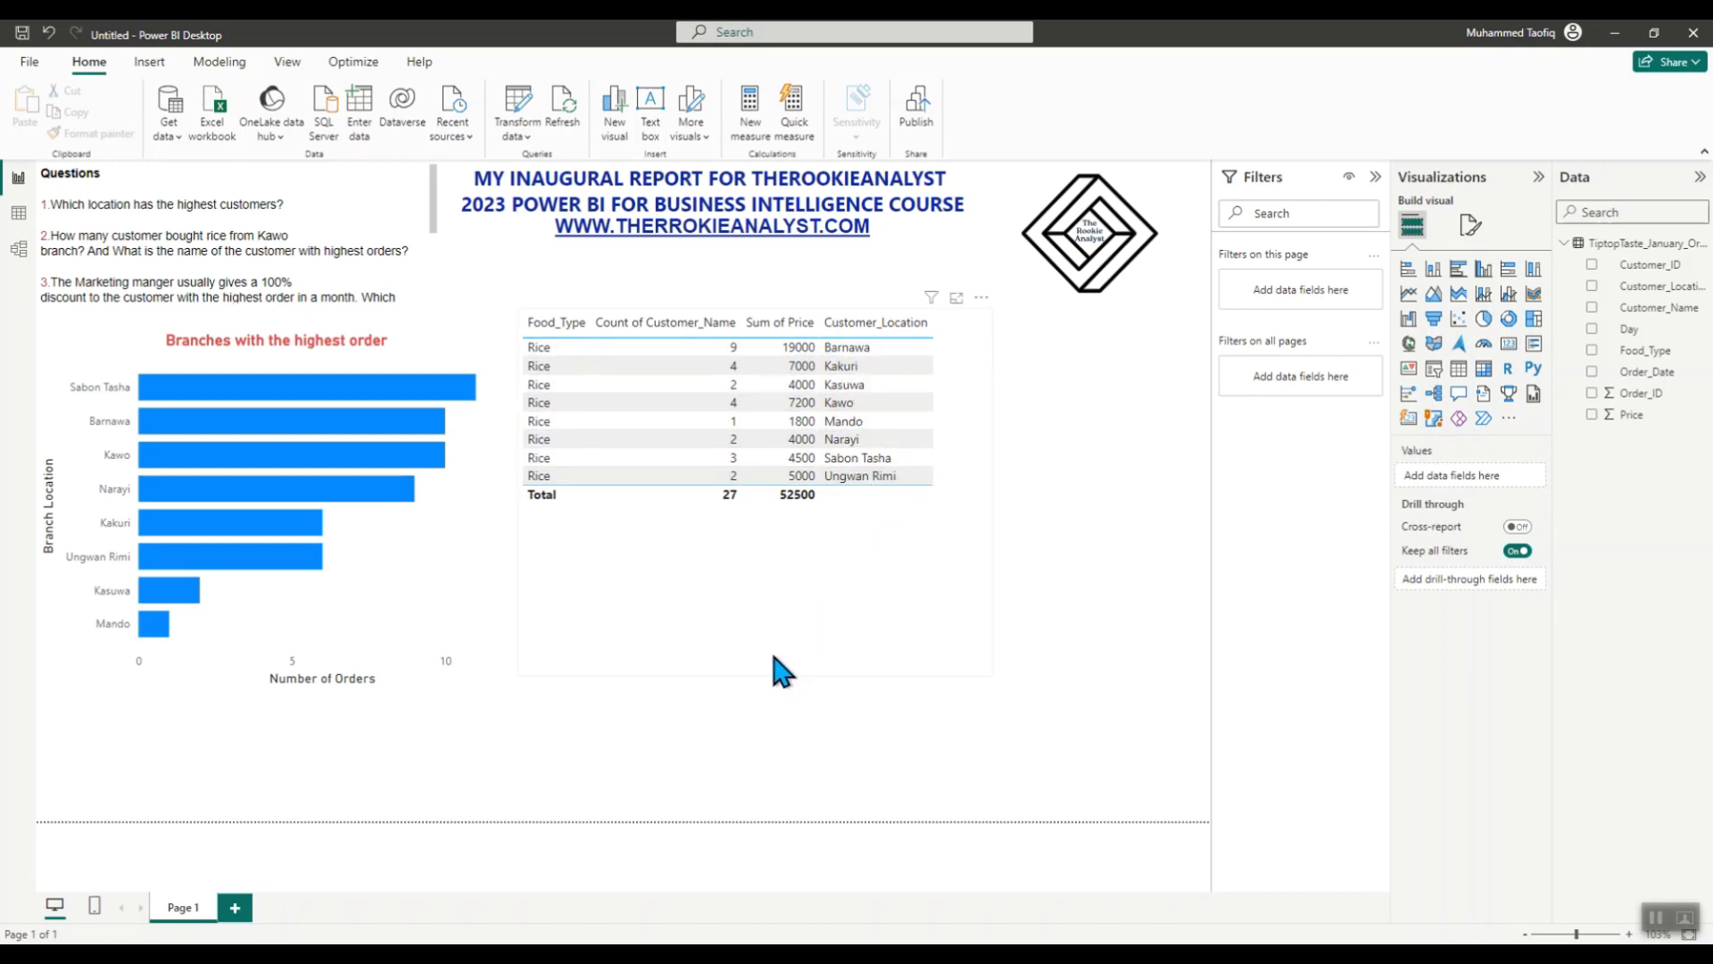
left_click(730, 354)
left_click(714, 325)
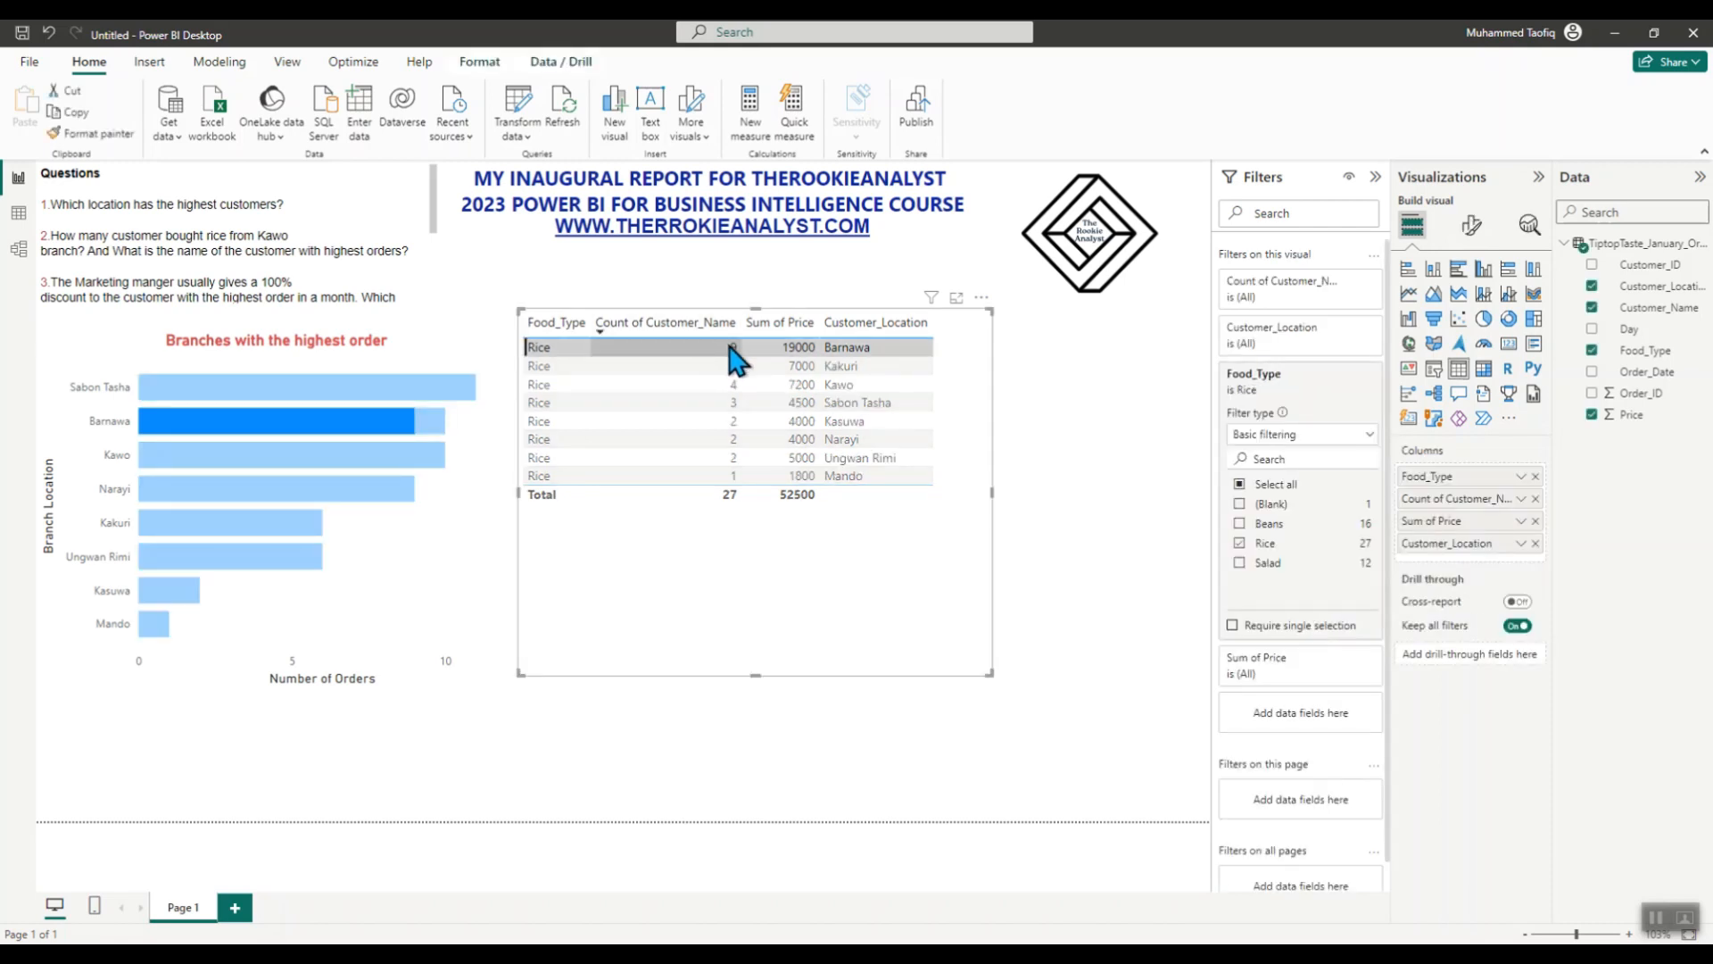
left_click(734, 357)
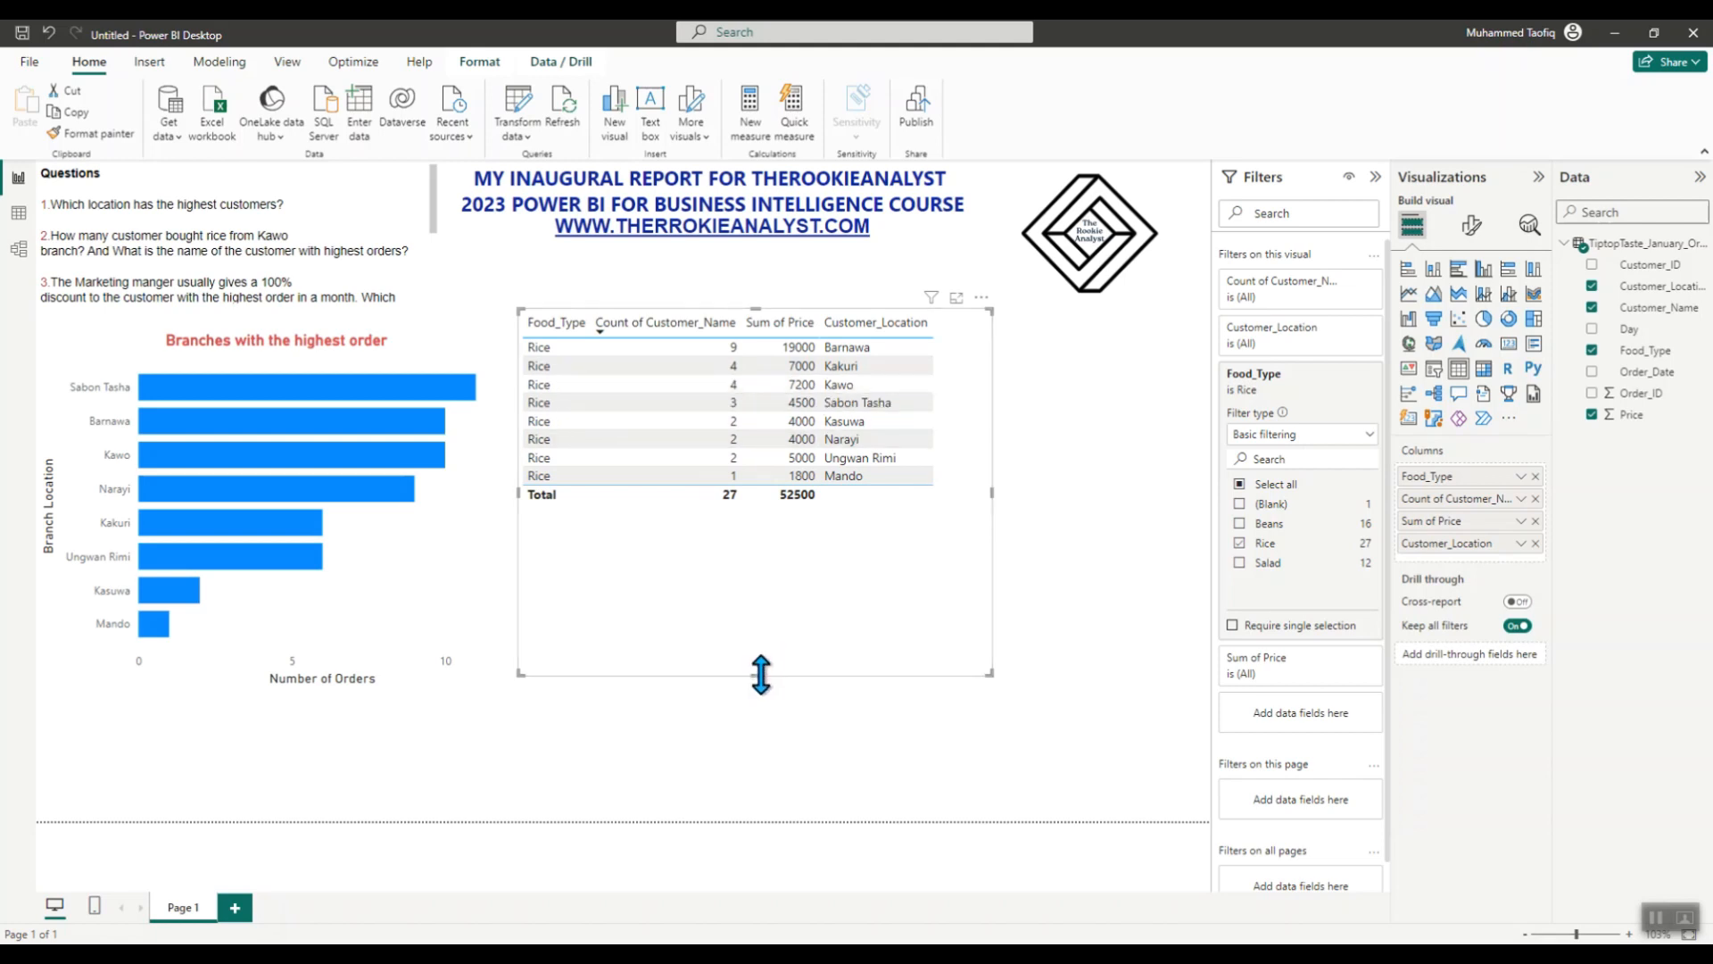
- Try filtering the rice table's Customer_Location to Kawo, and clear that location filter again
left_click(1347, 329)
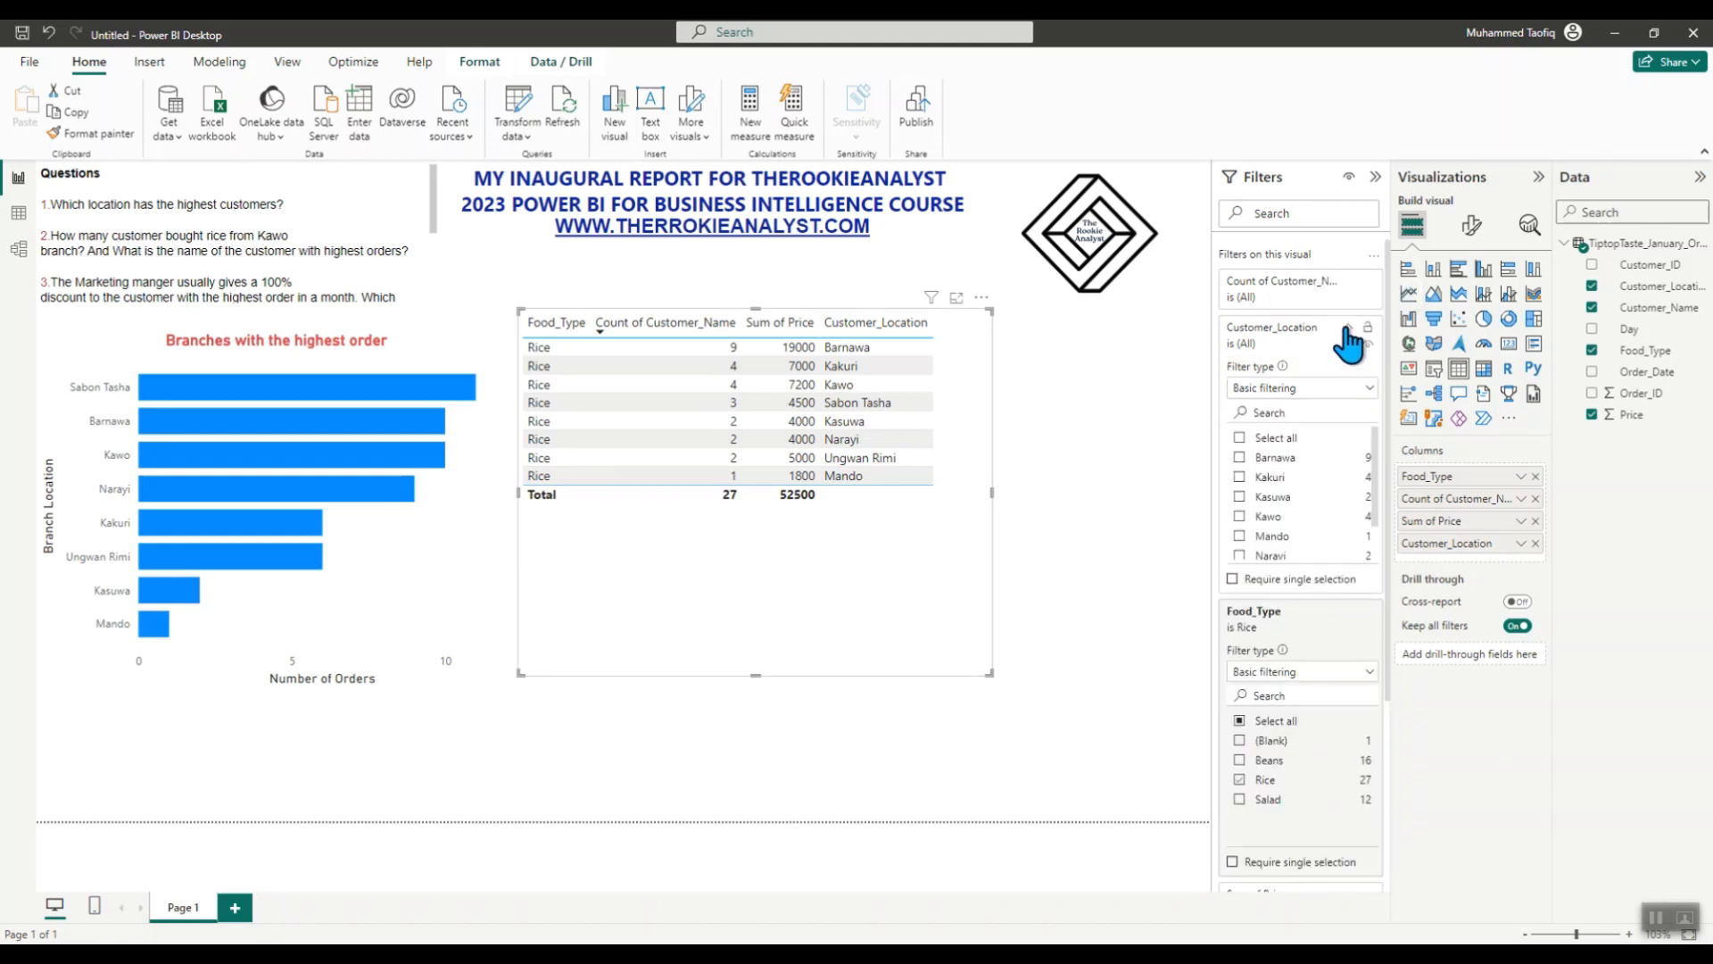
left_click(1348, 329)
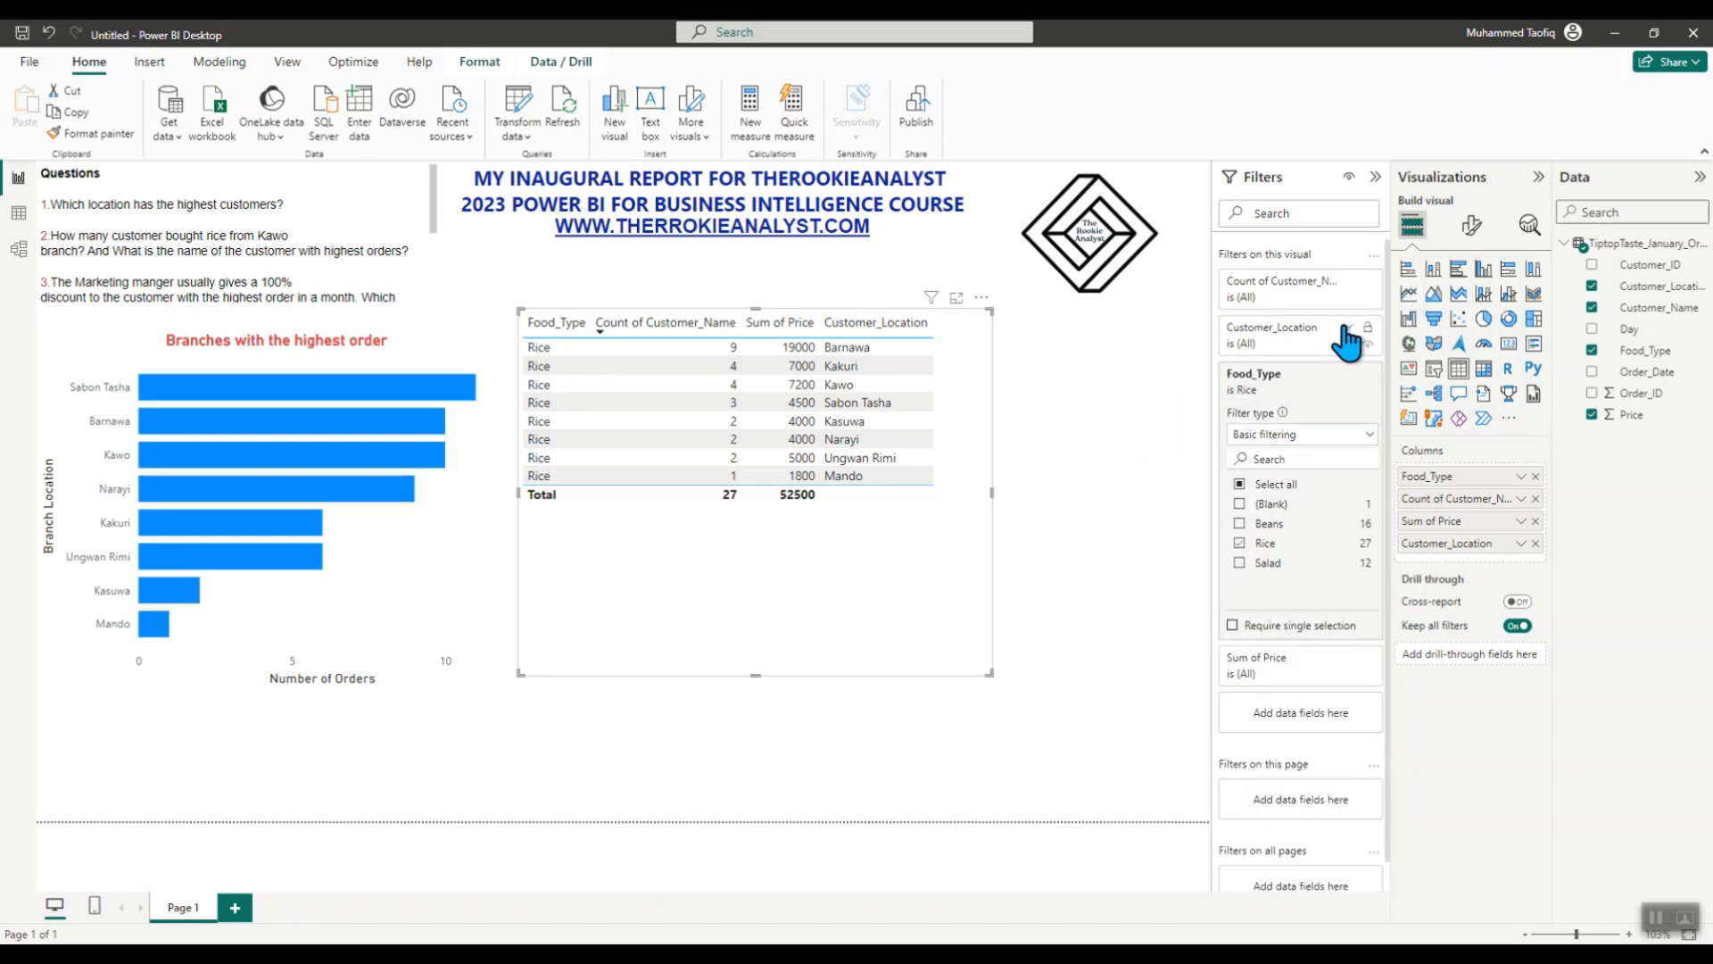
left_click(1142, 393)
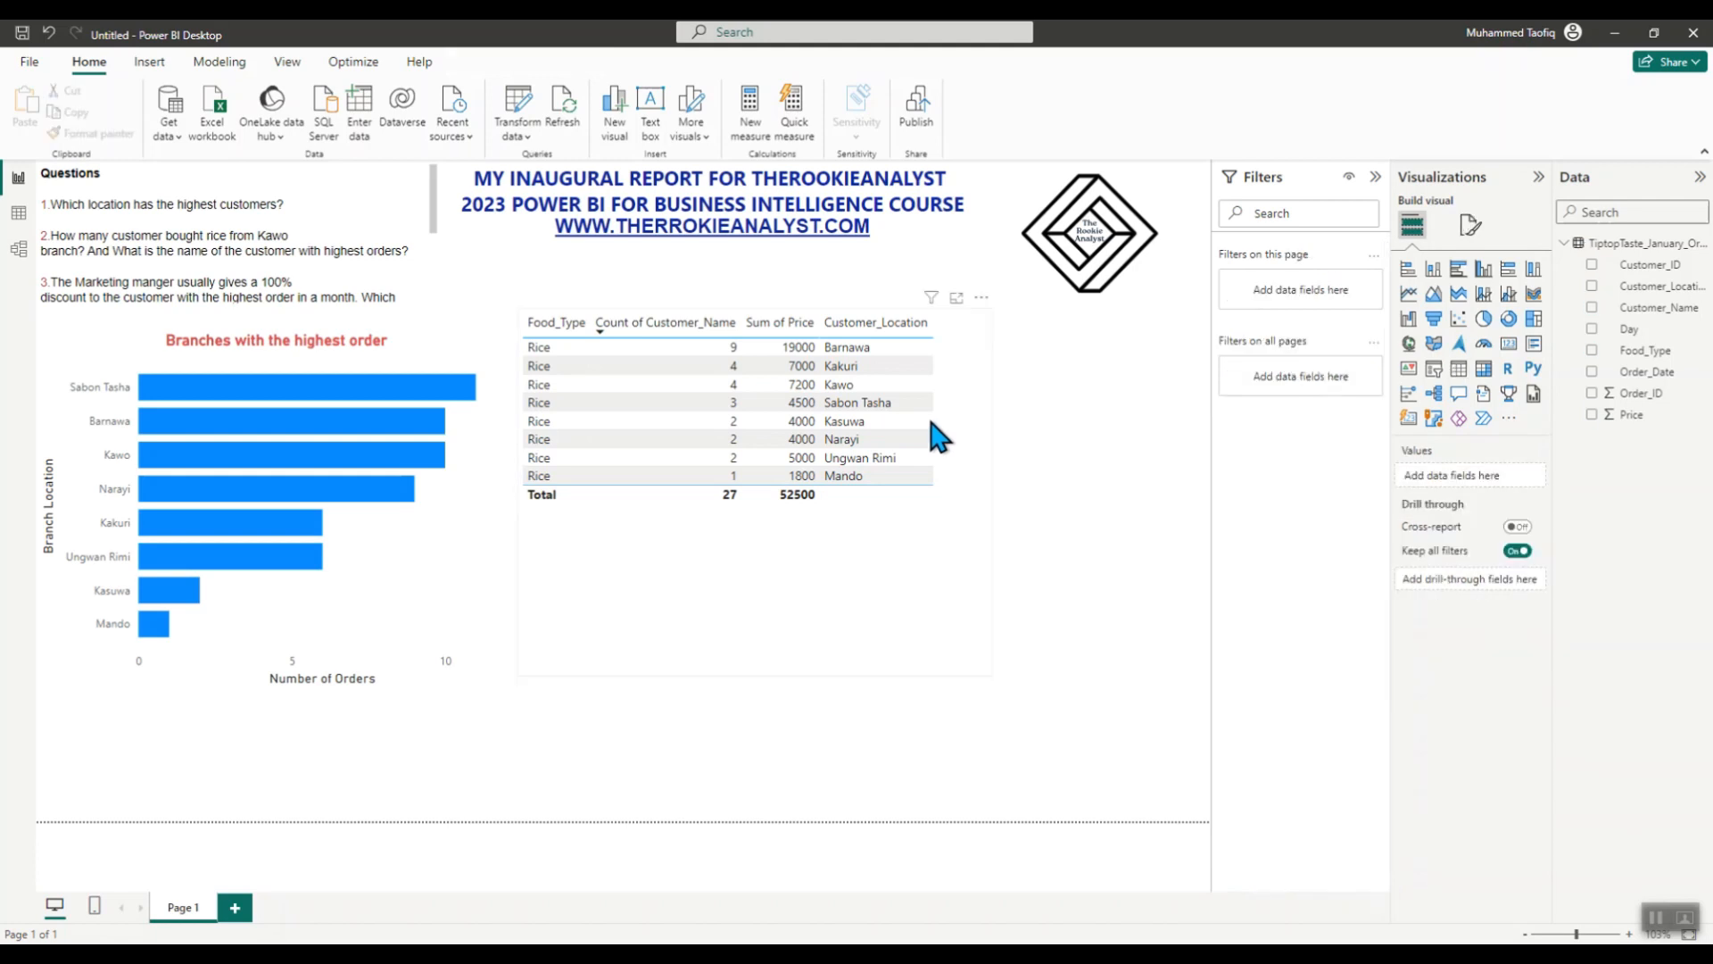
left_click(959, 399)
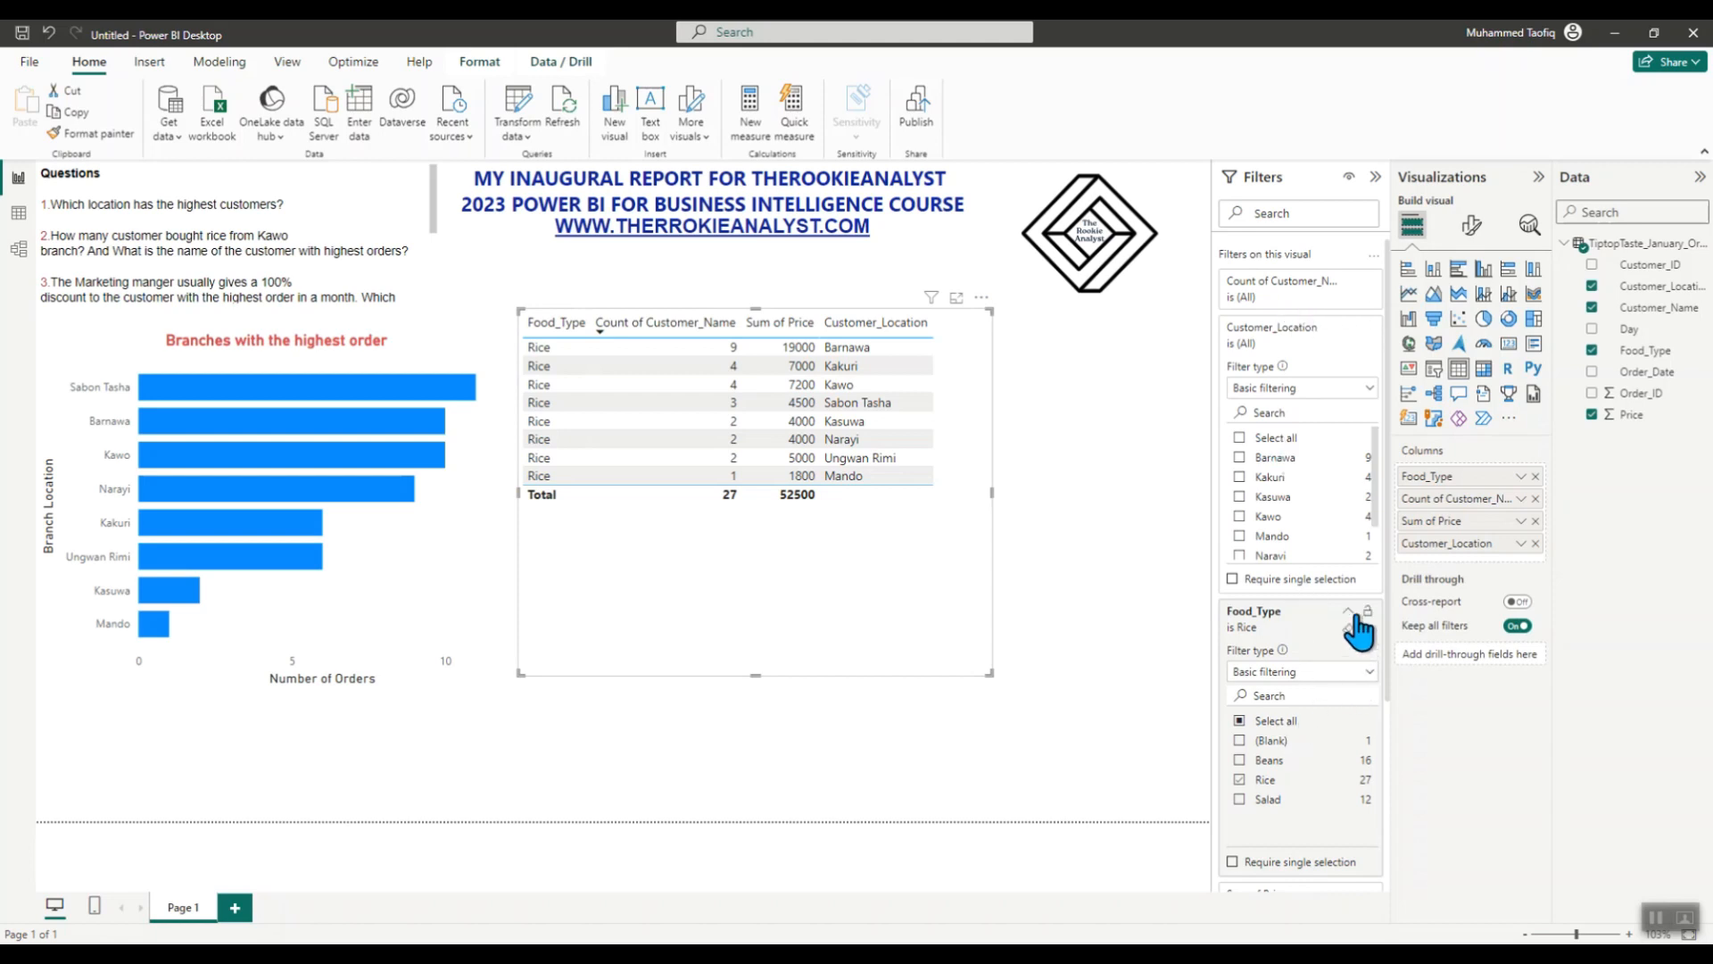
left_click(1348, 611)
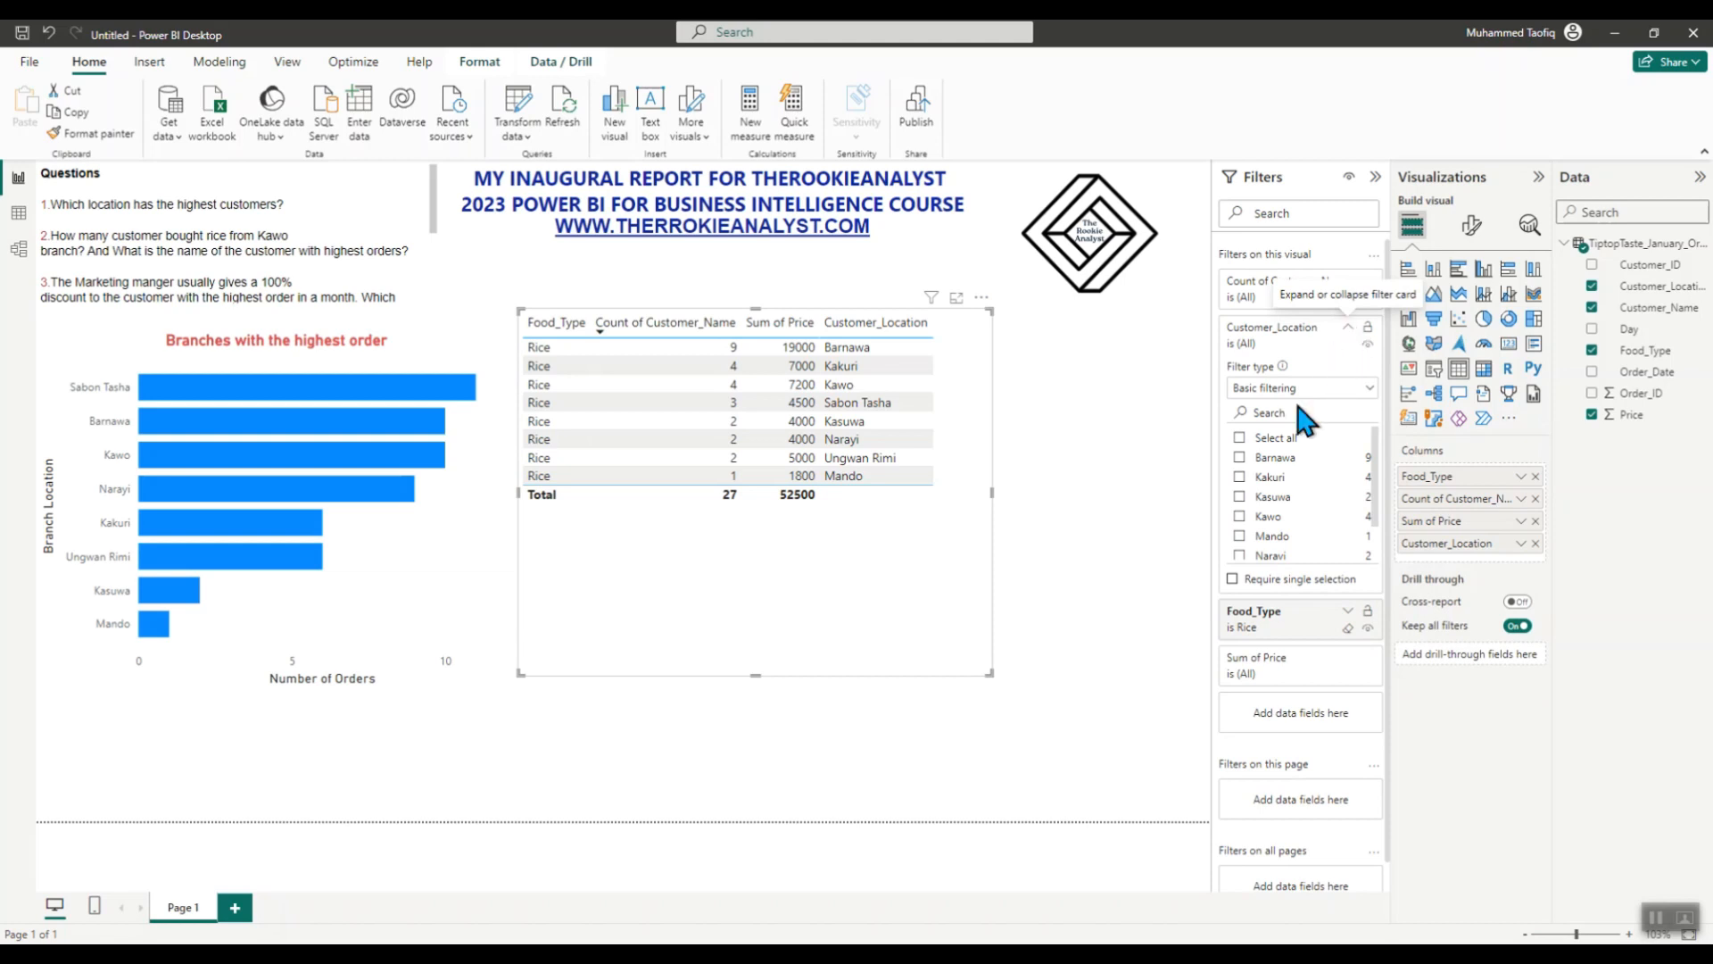
left_click(1240, 518)
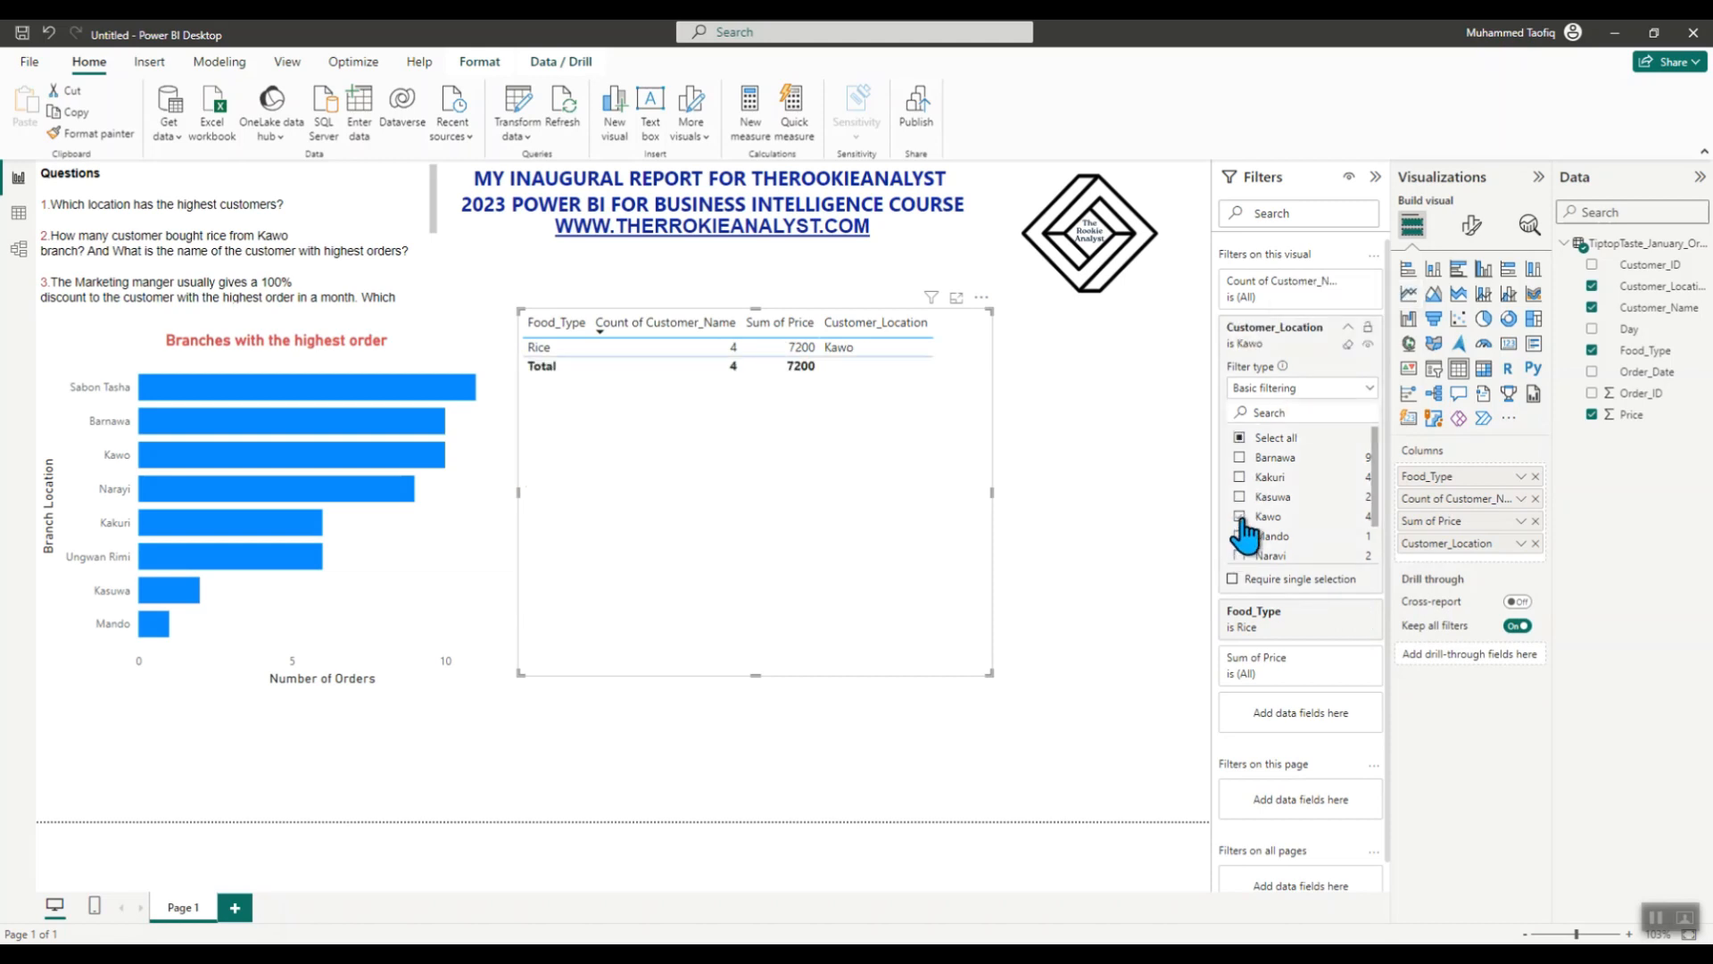
left_click(1239, 517)
- Shorten the rice table to fit its rows and give it the title "Rice Sales in Kawo Branch"
left_click_drag(756, 676, 754, 508)
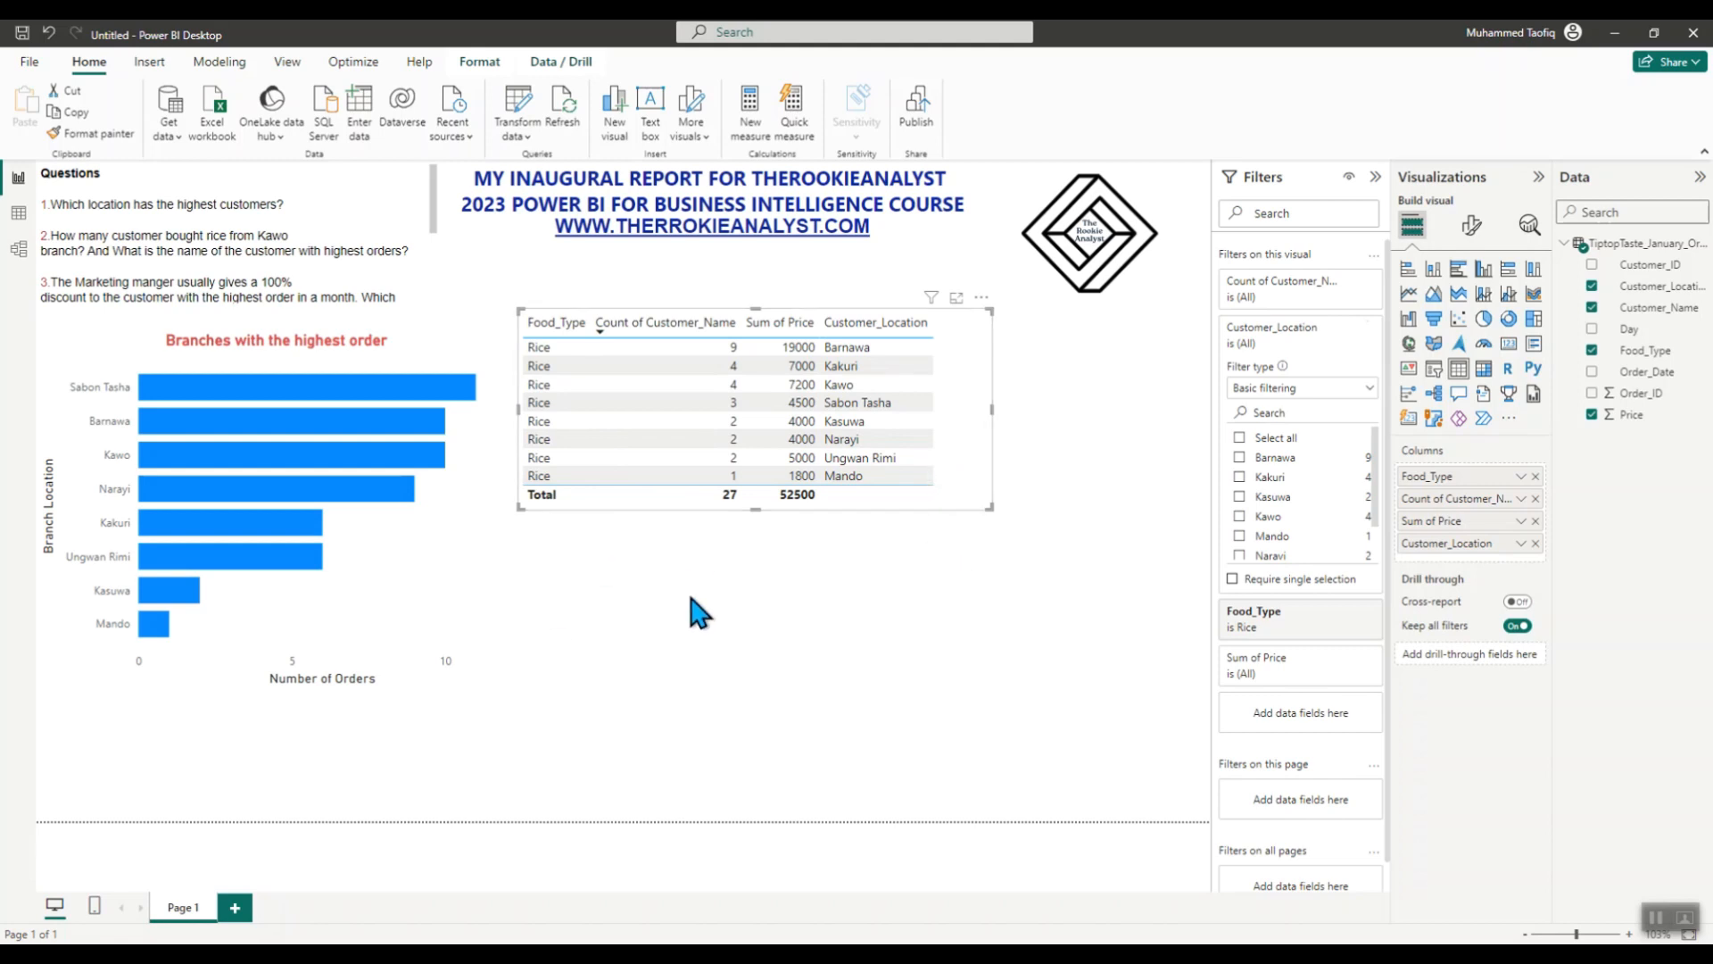
left_click(1472, 225)
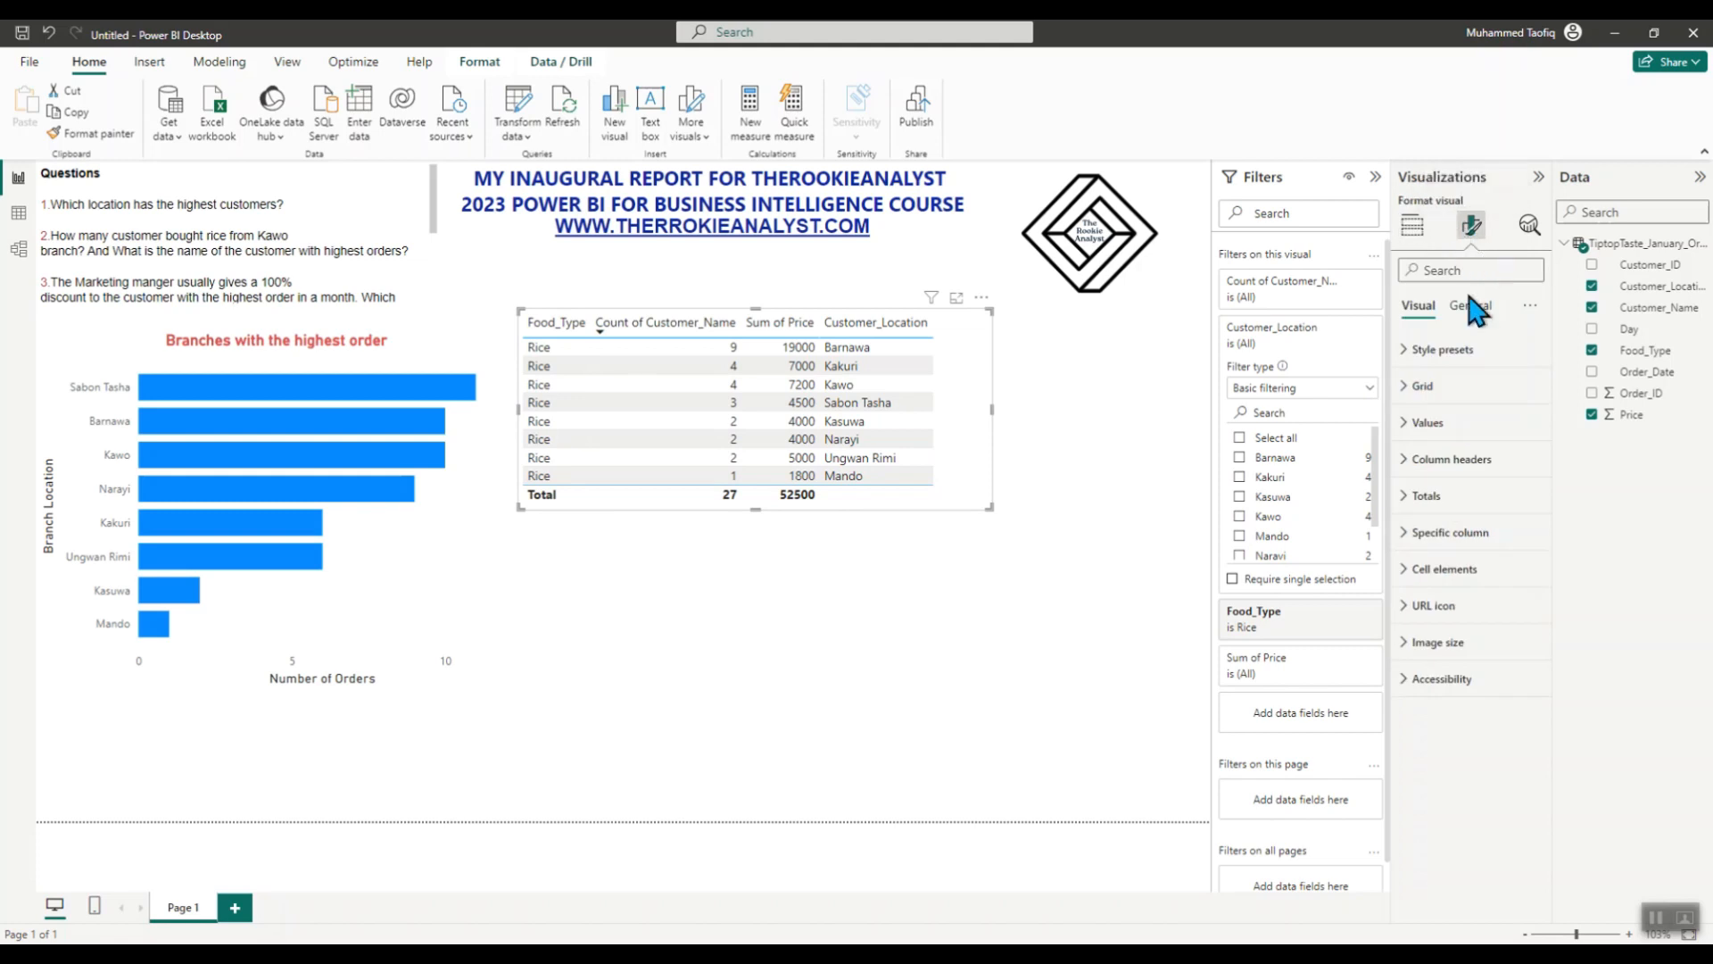
left_click(1471, 305)
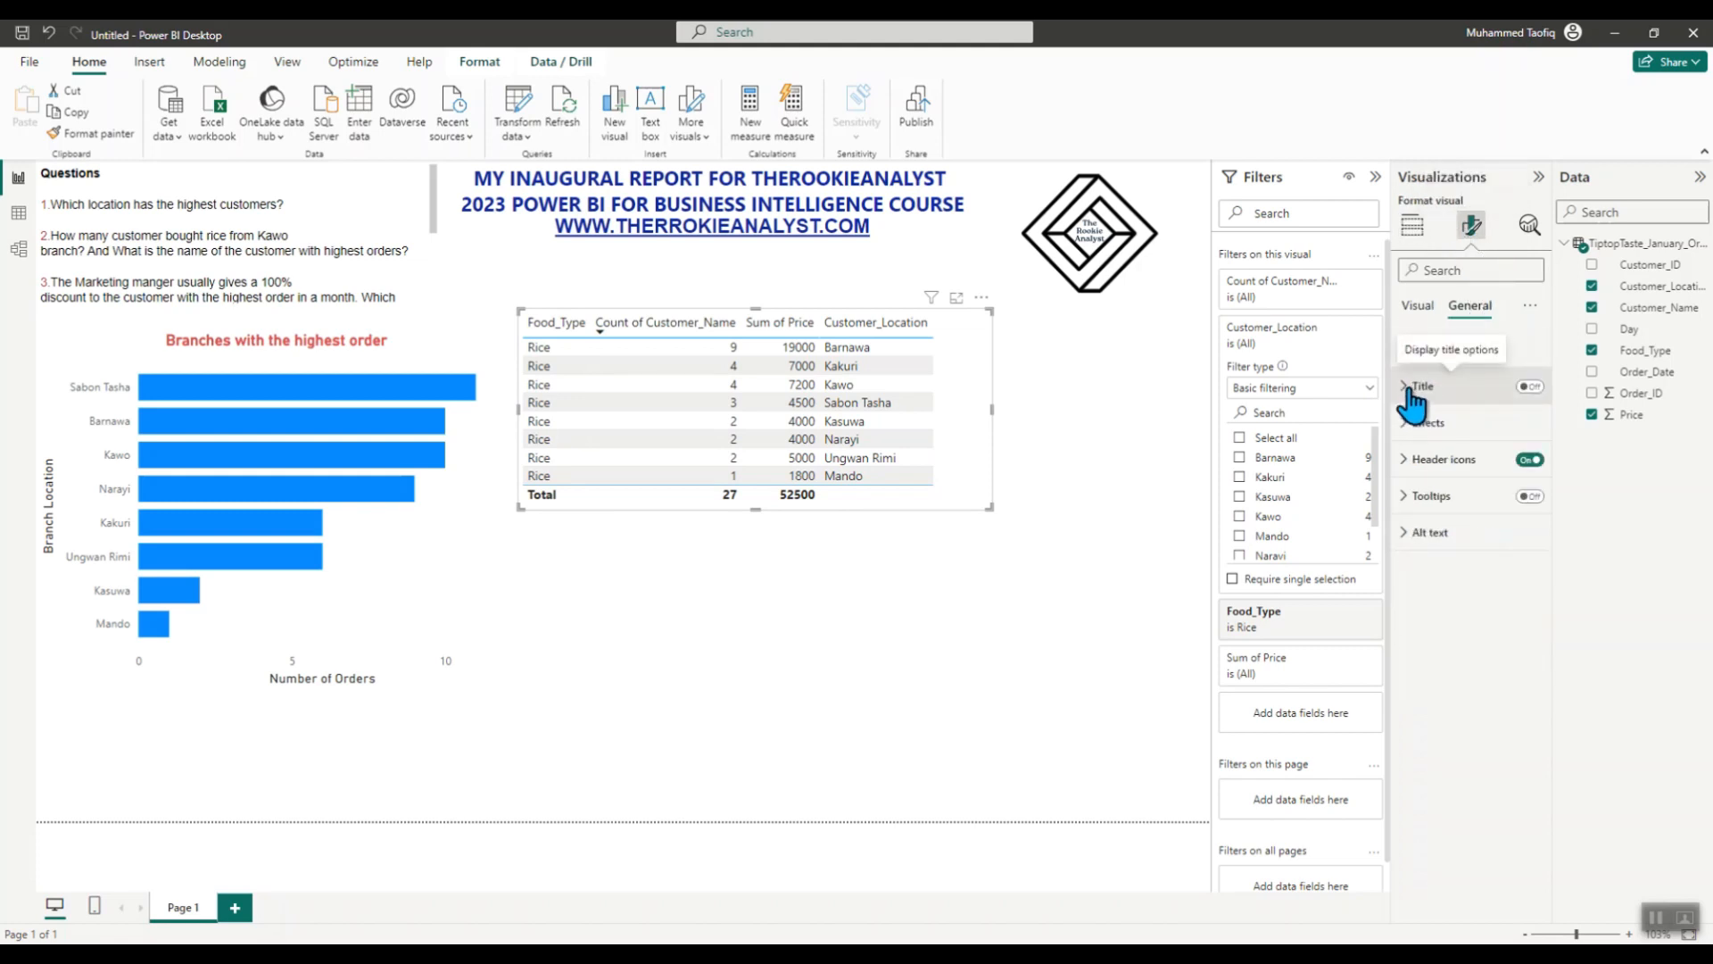
left_click(1530, 386)
left_click(1416, 393)
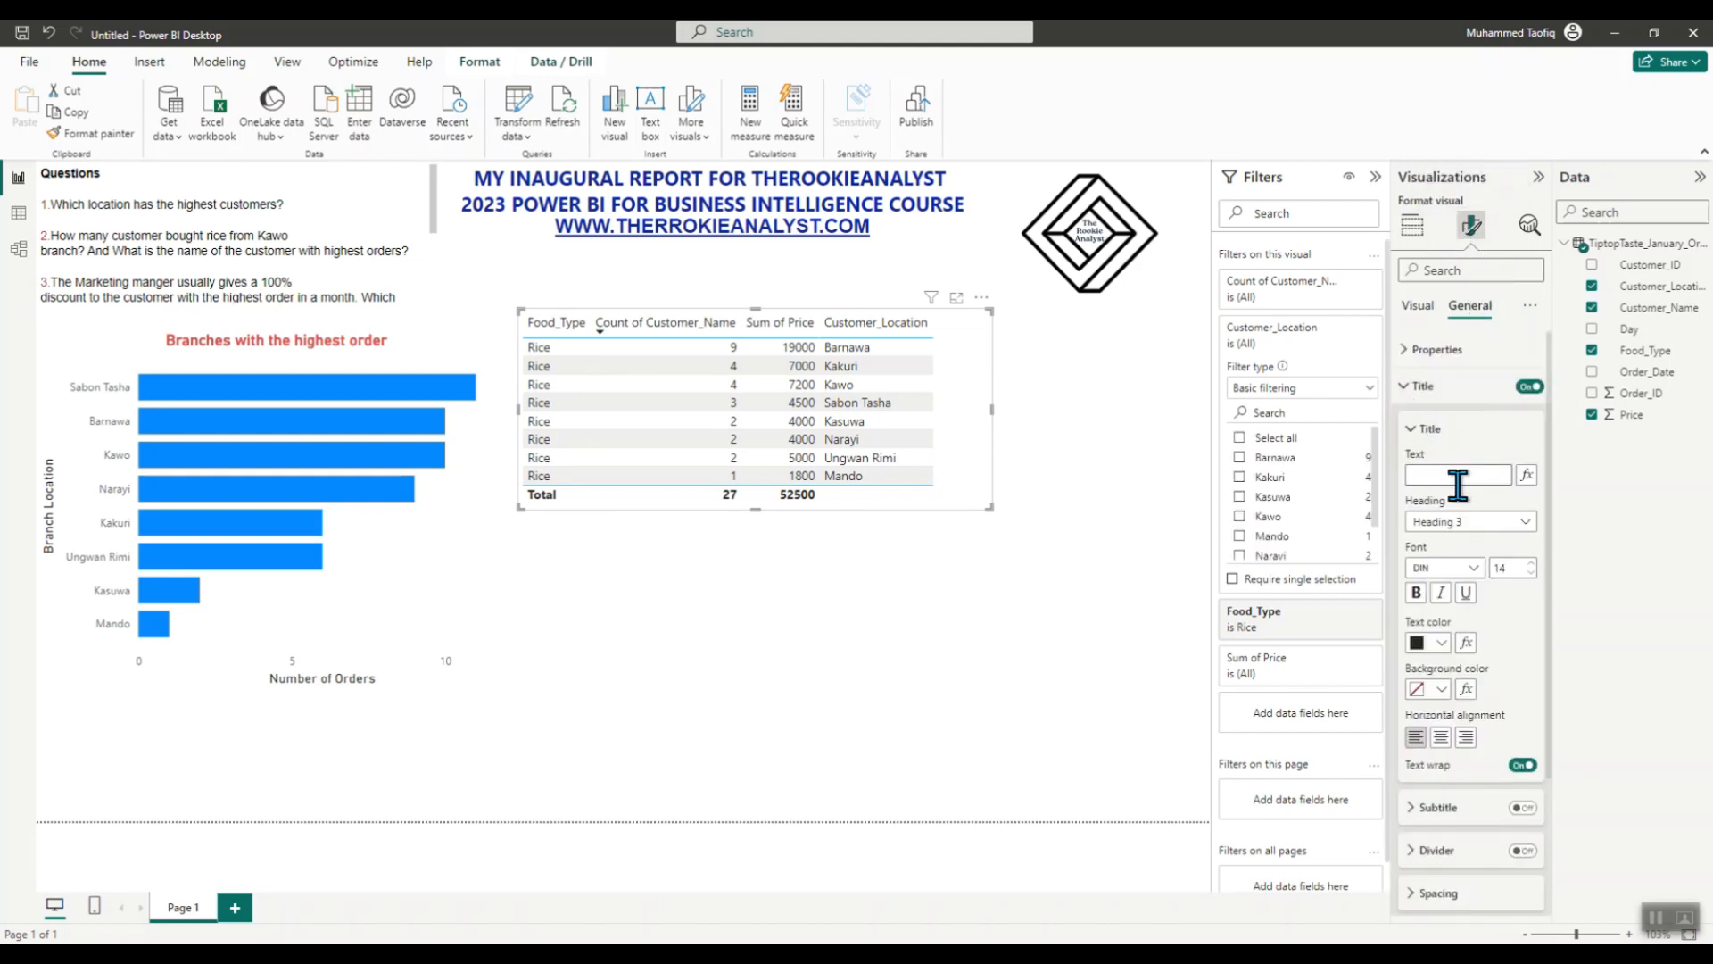
left_click(1437, 474)
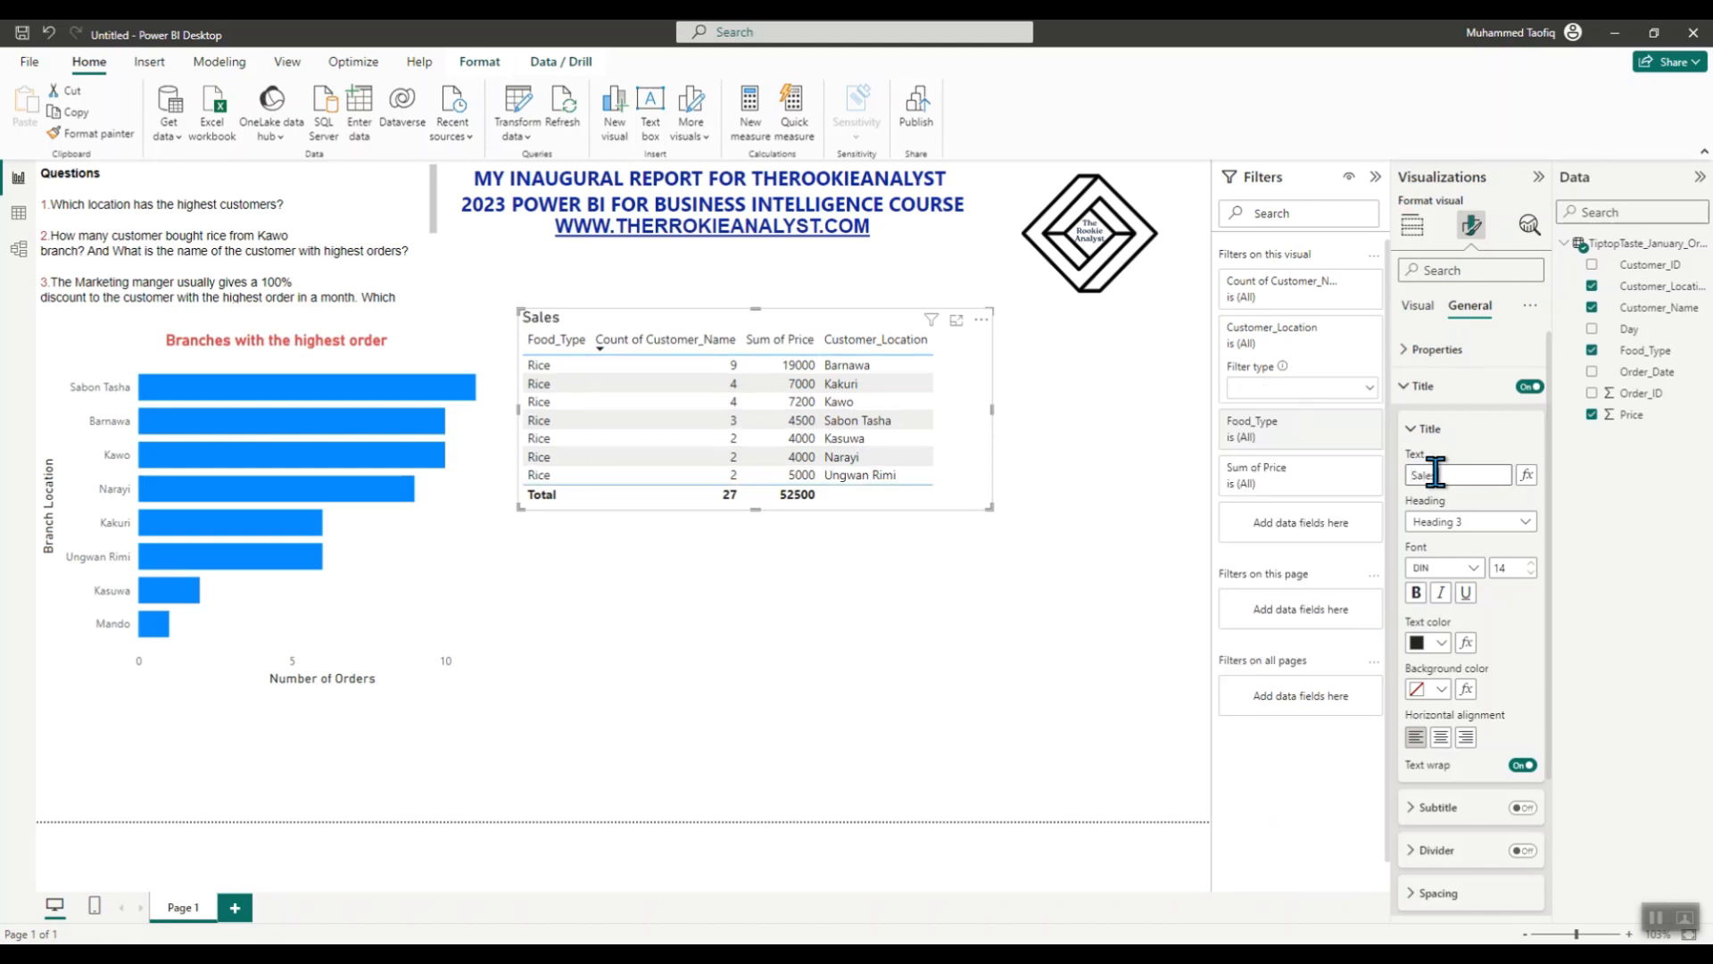
type("Rice")
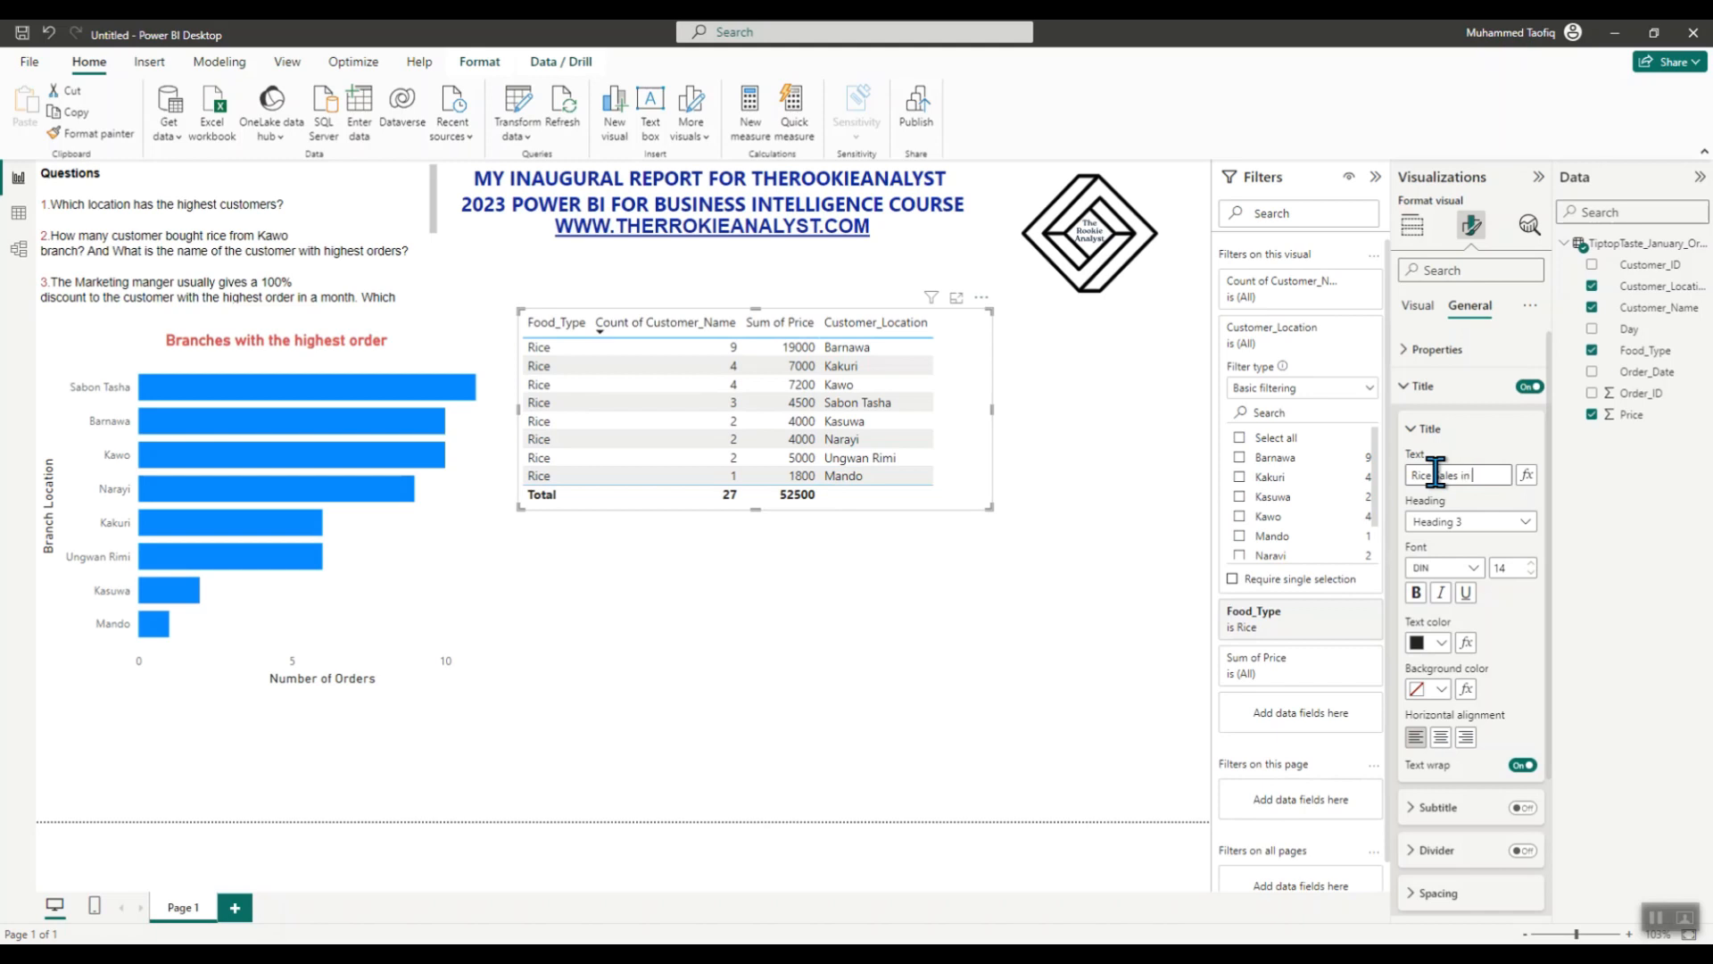
type(" Sales in Kawo Bra")
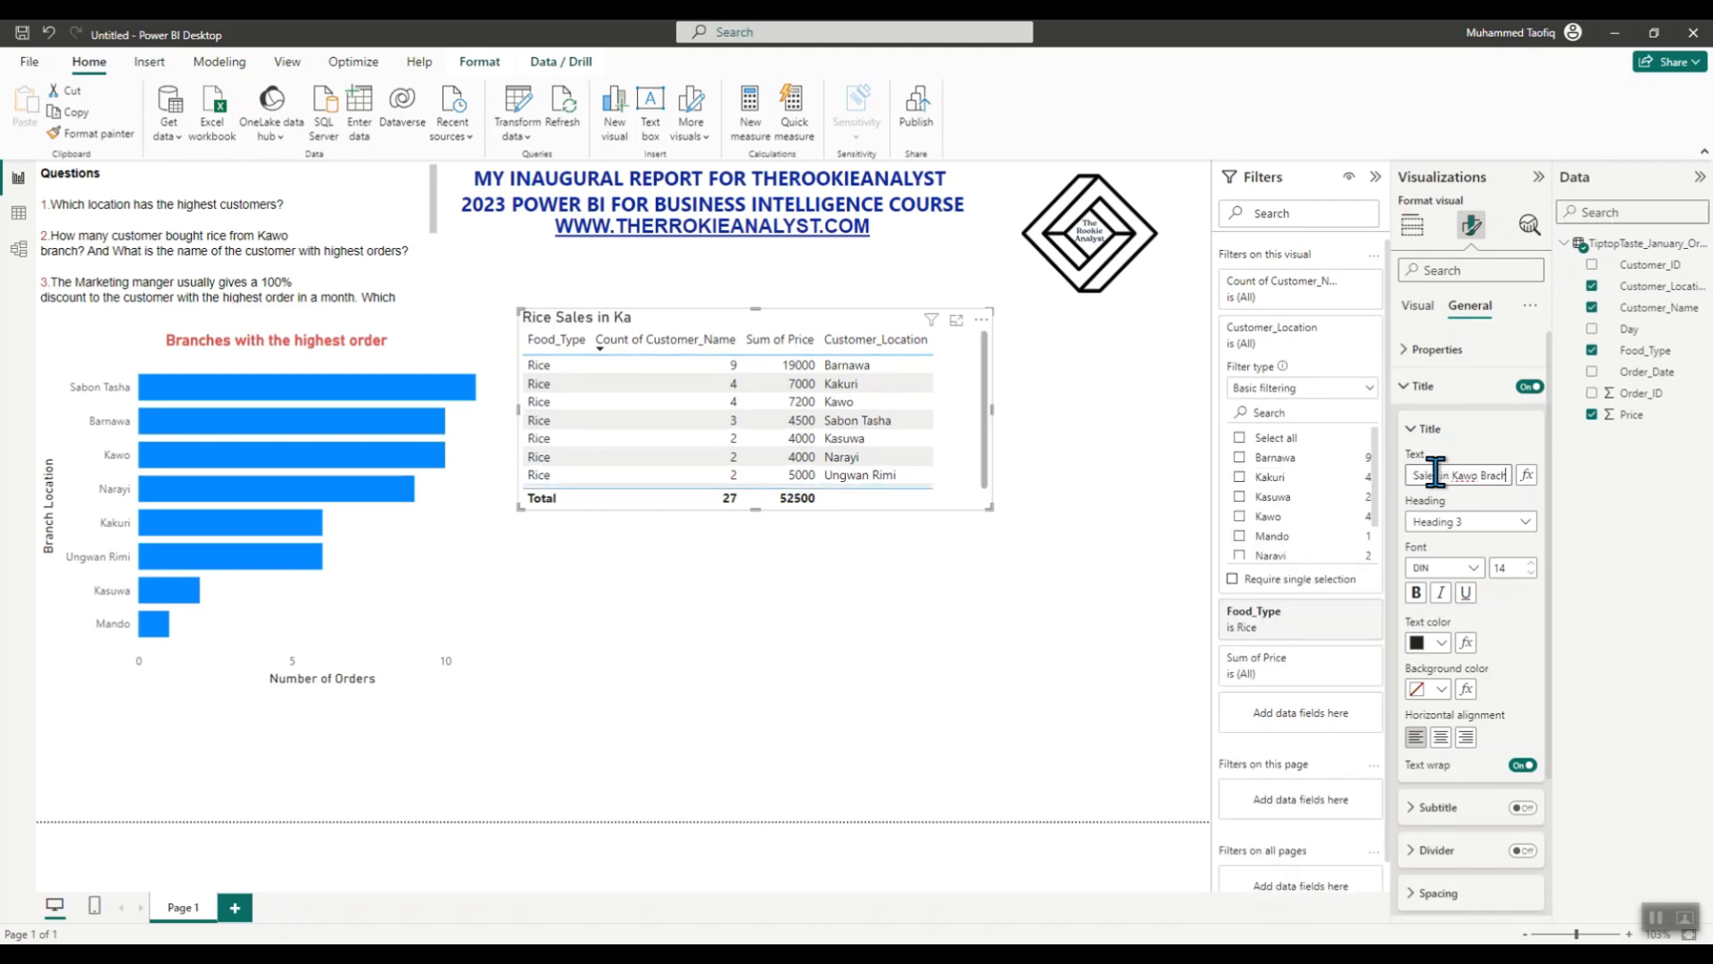
type("n")
left_click(1435, 475)
- Format the rice table's title in red, bold and centered, matching the bar chart's title
left_click(1442, 644)
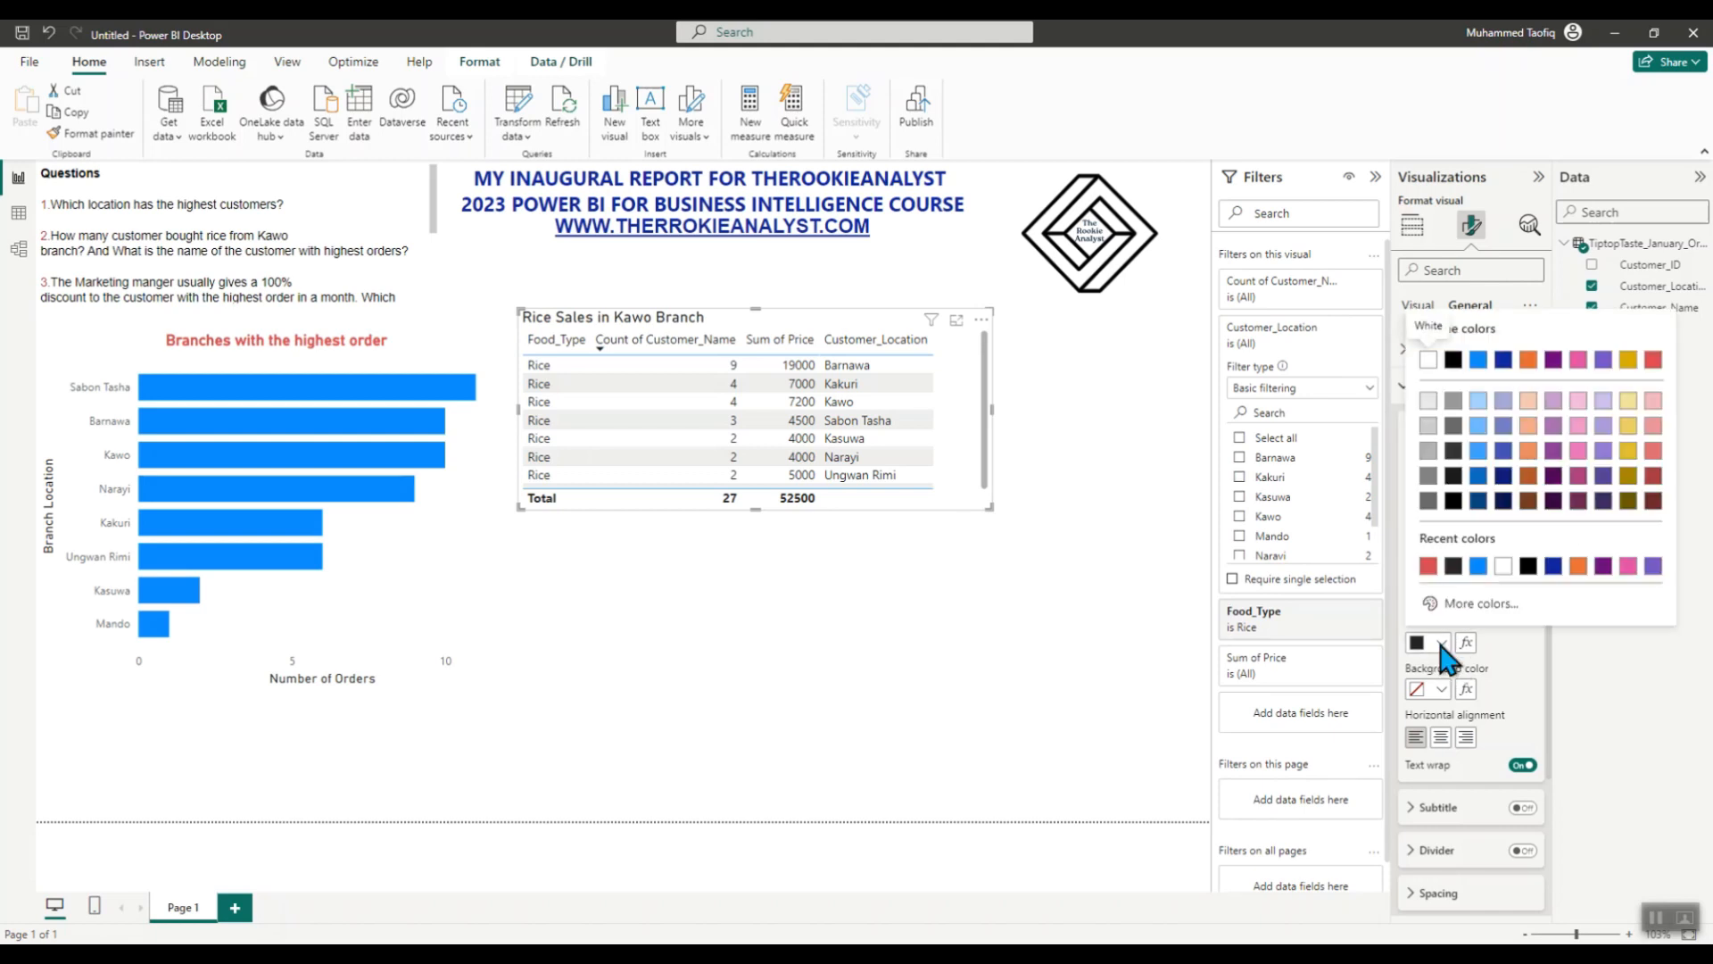
left_click(1429, 565)
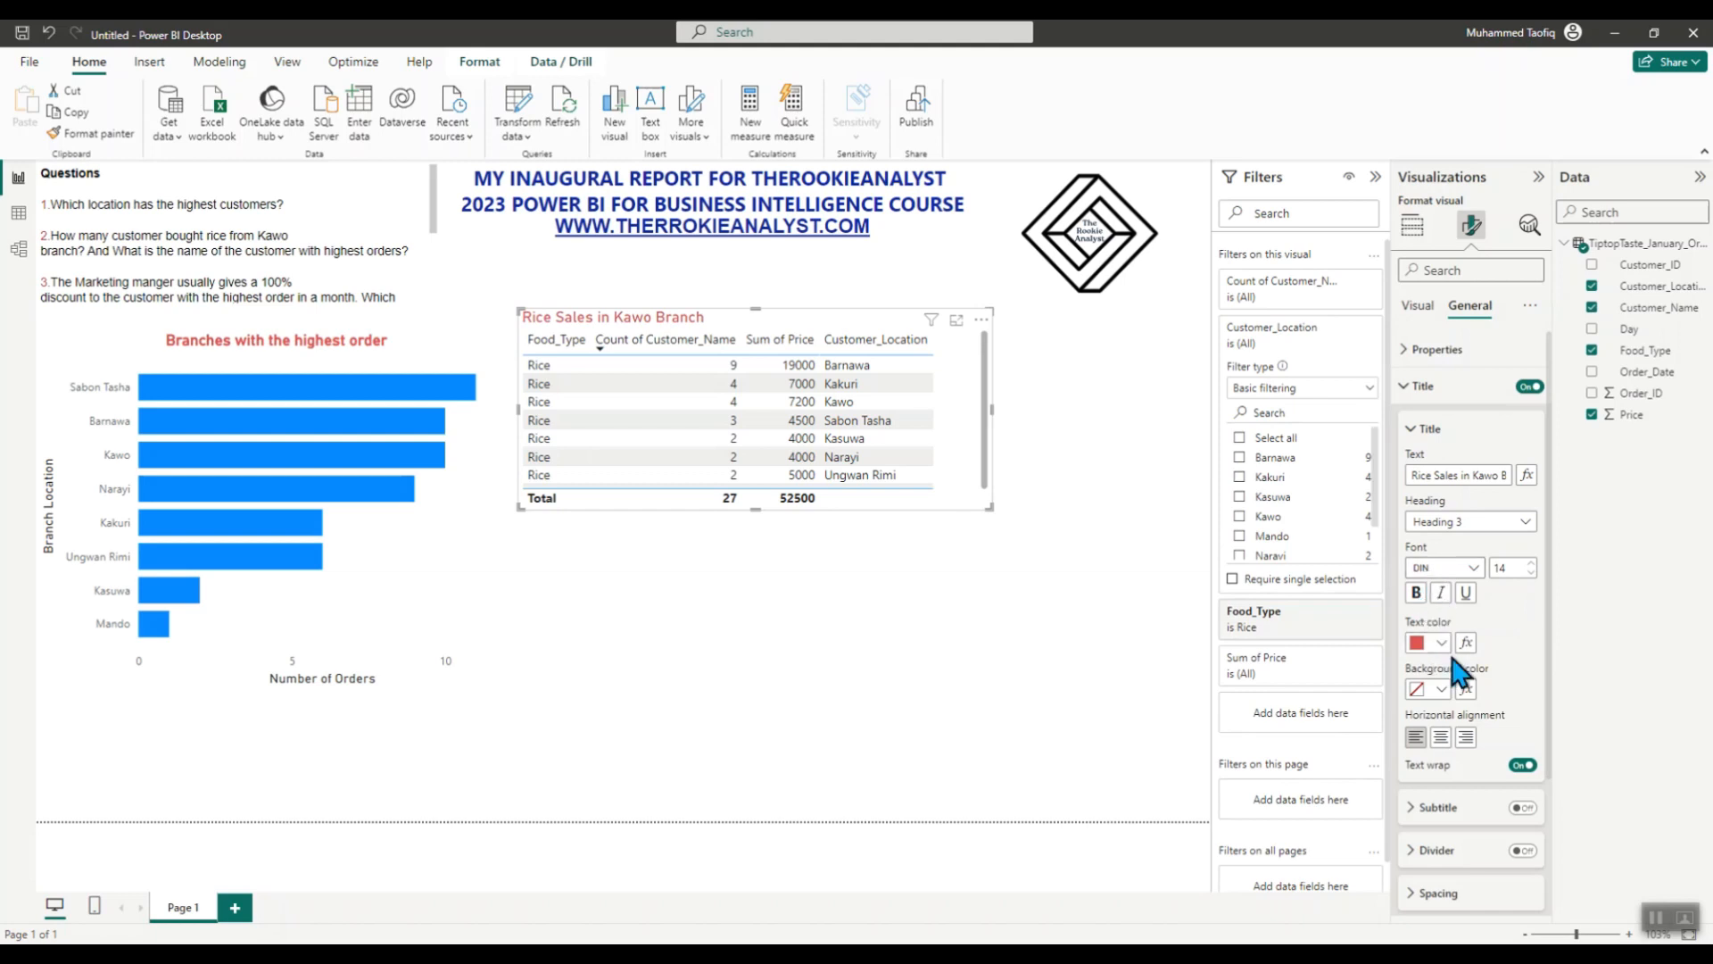
left_click(1417, 593)
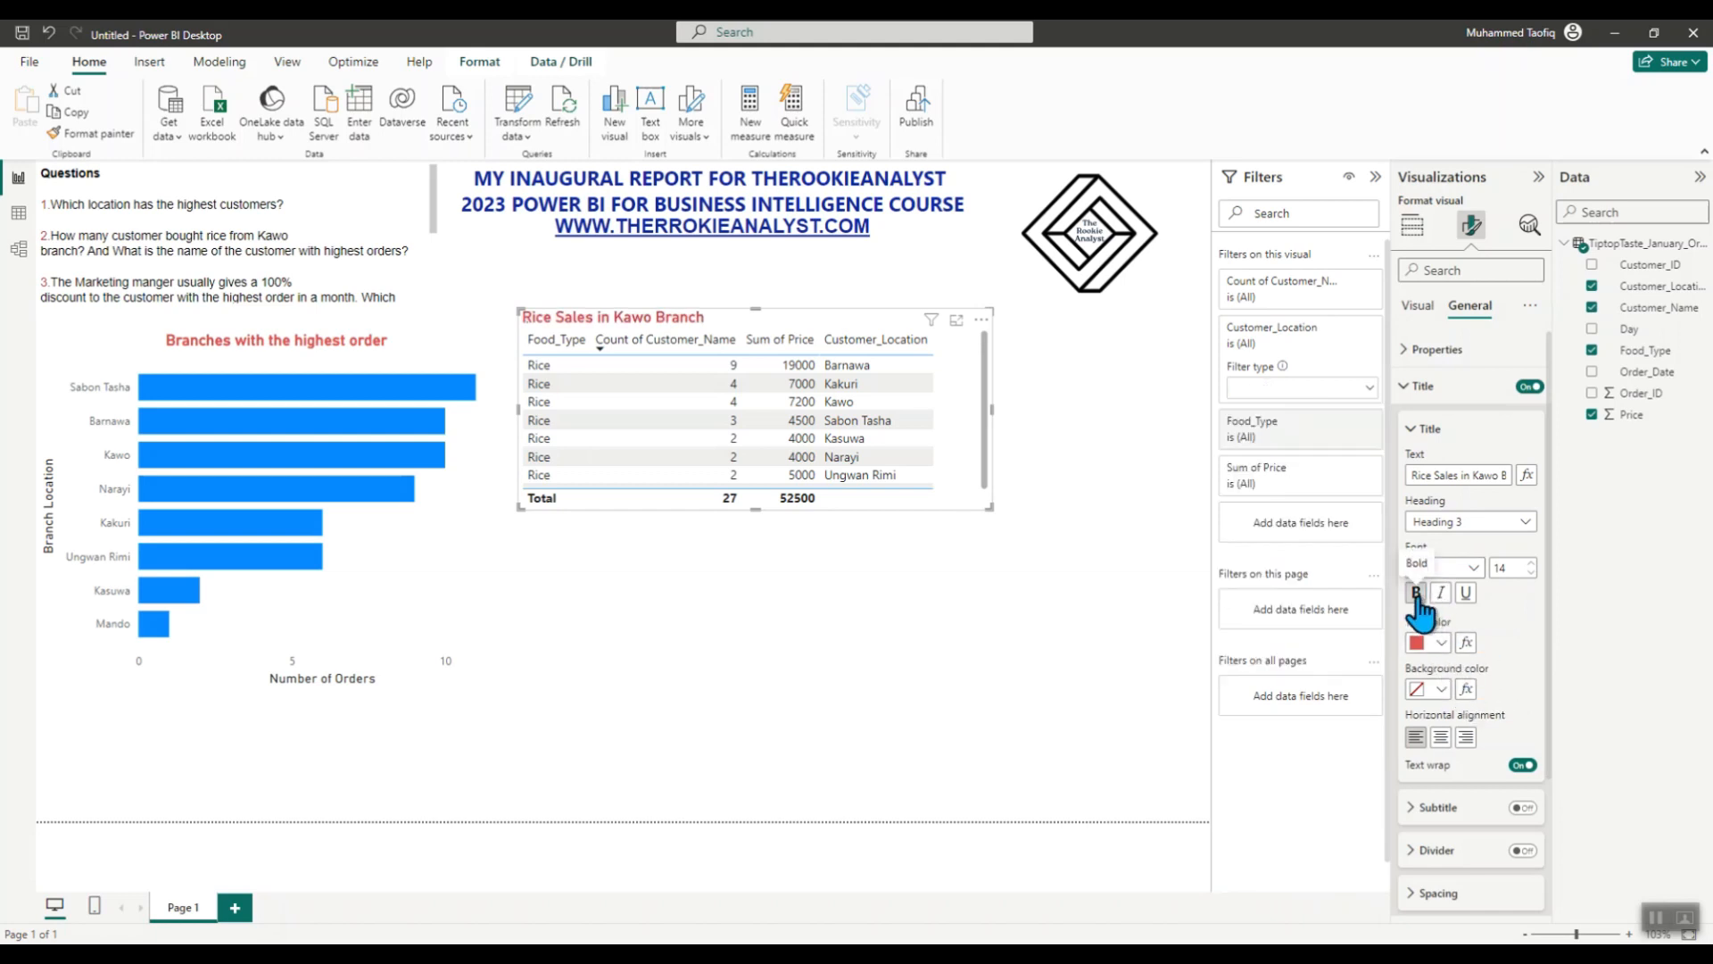
left_click(1440, 739)
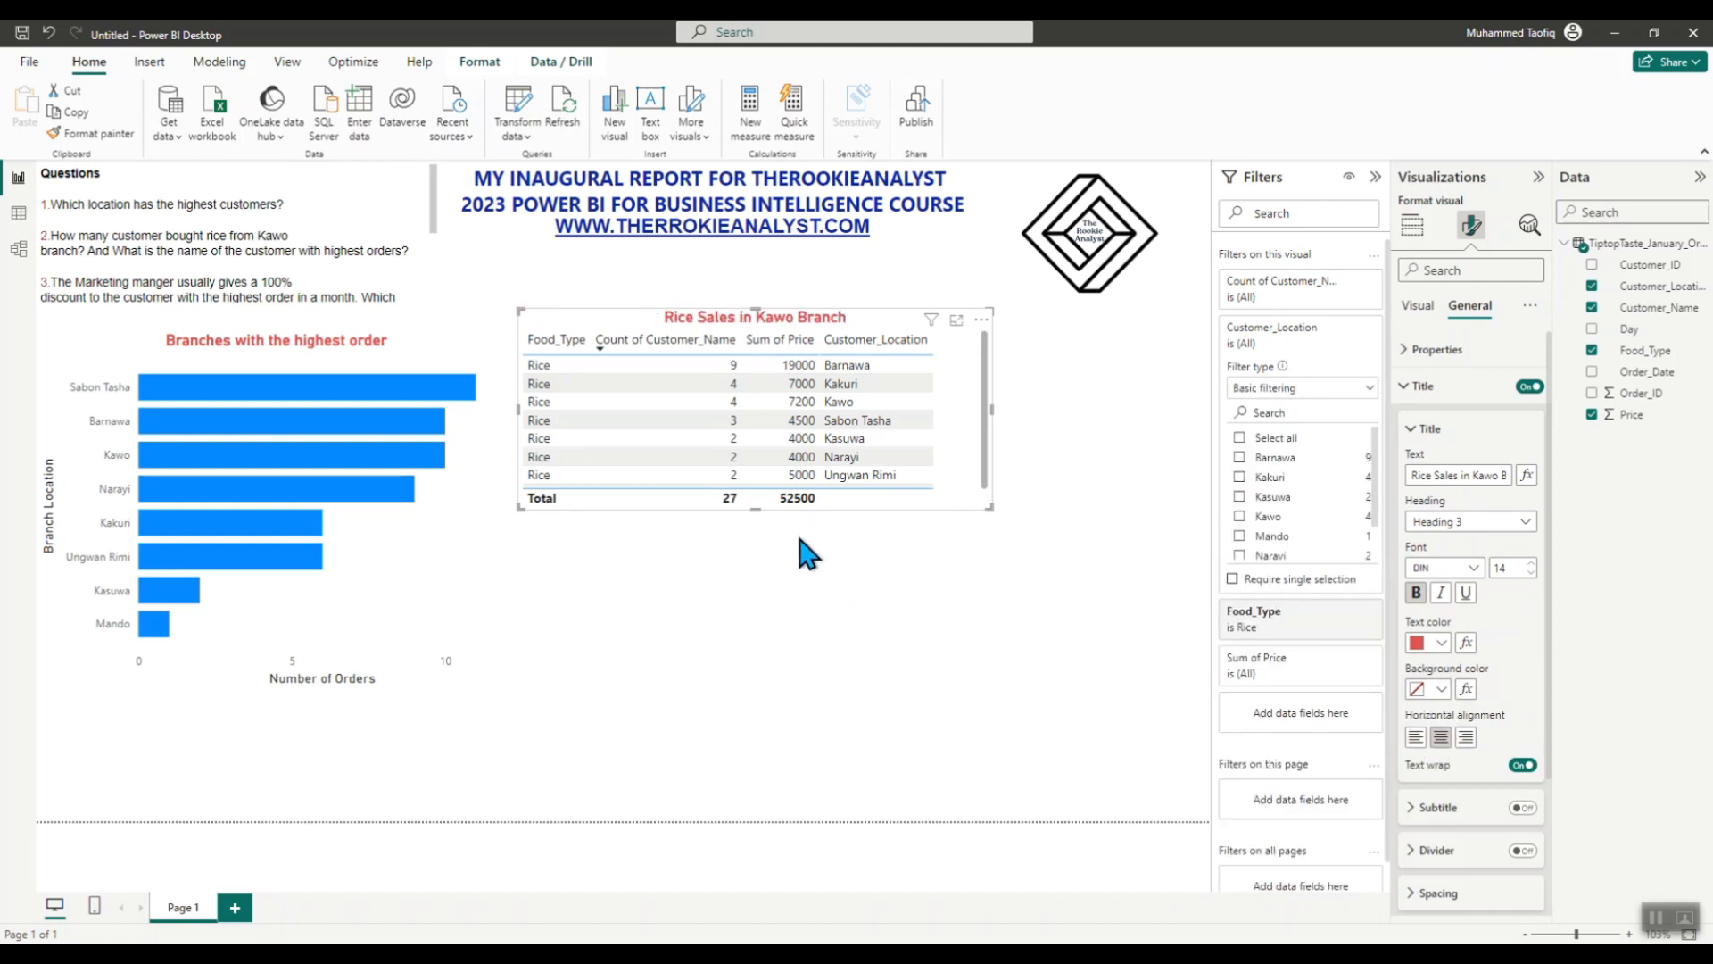
left_click(738, 589)
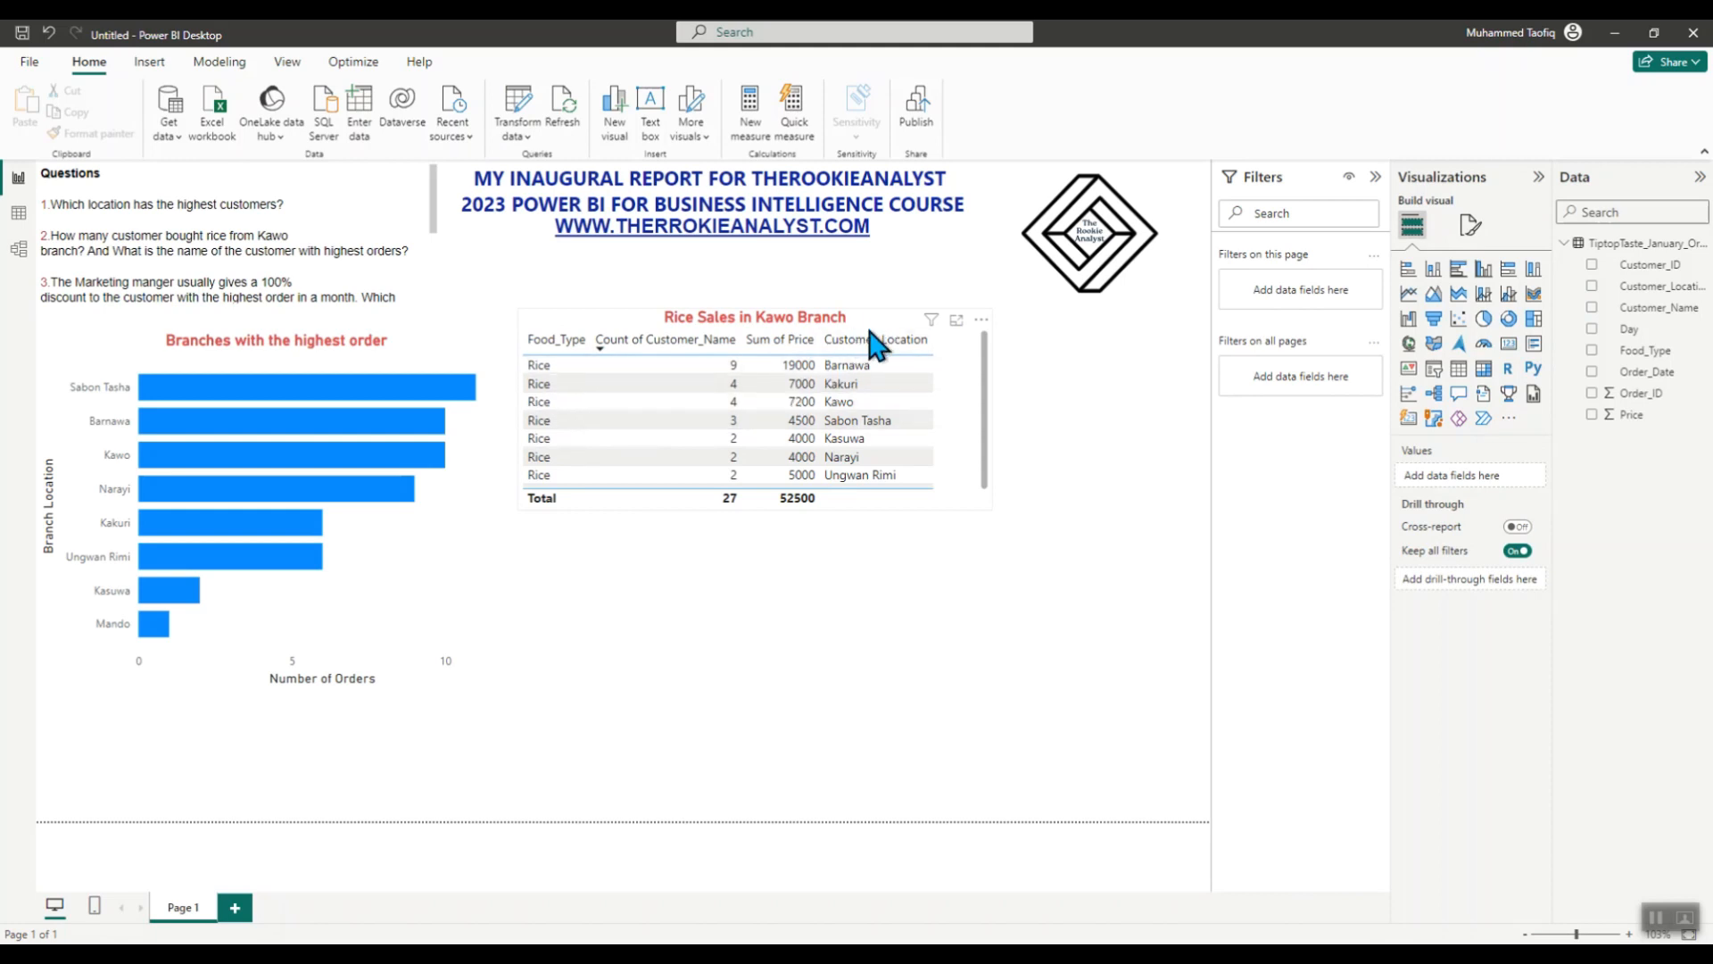
- Align the rice table with the bar chart's title and enlarge it until all its rows fit without scrolling
mouse_move(873, 343)
left_mouse_down()
mouse_move(872, 382)
mouse_move(855, 345)
left_mouse_up()
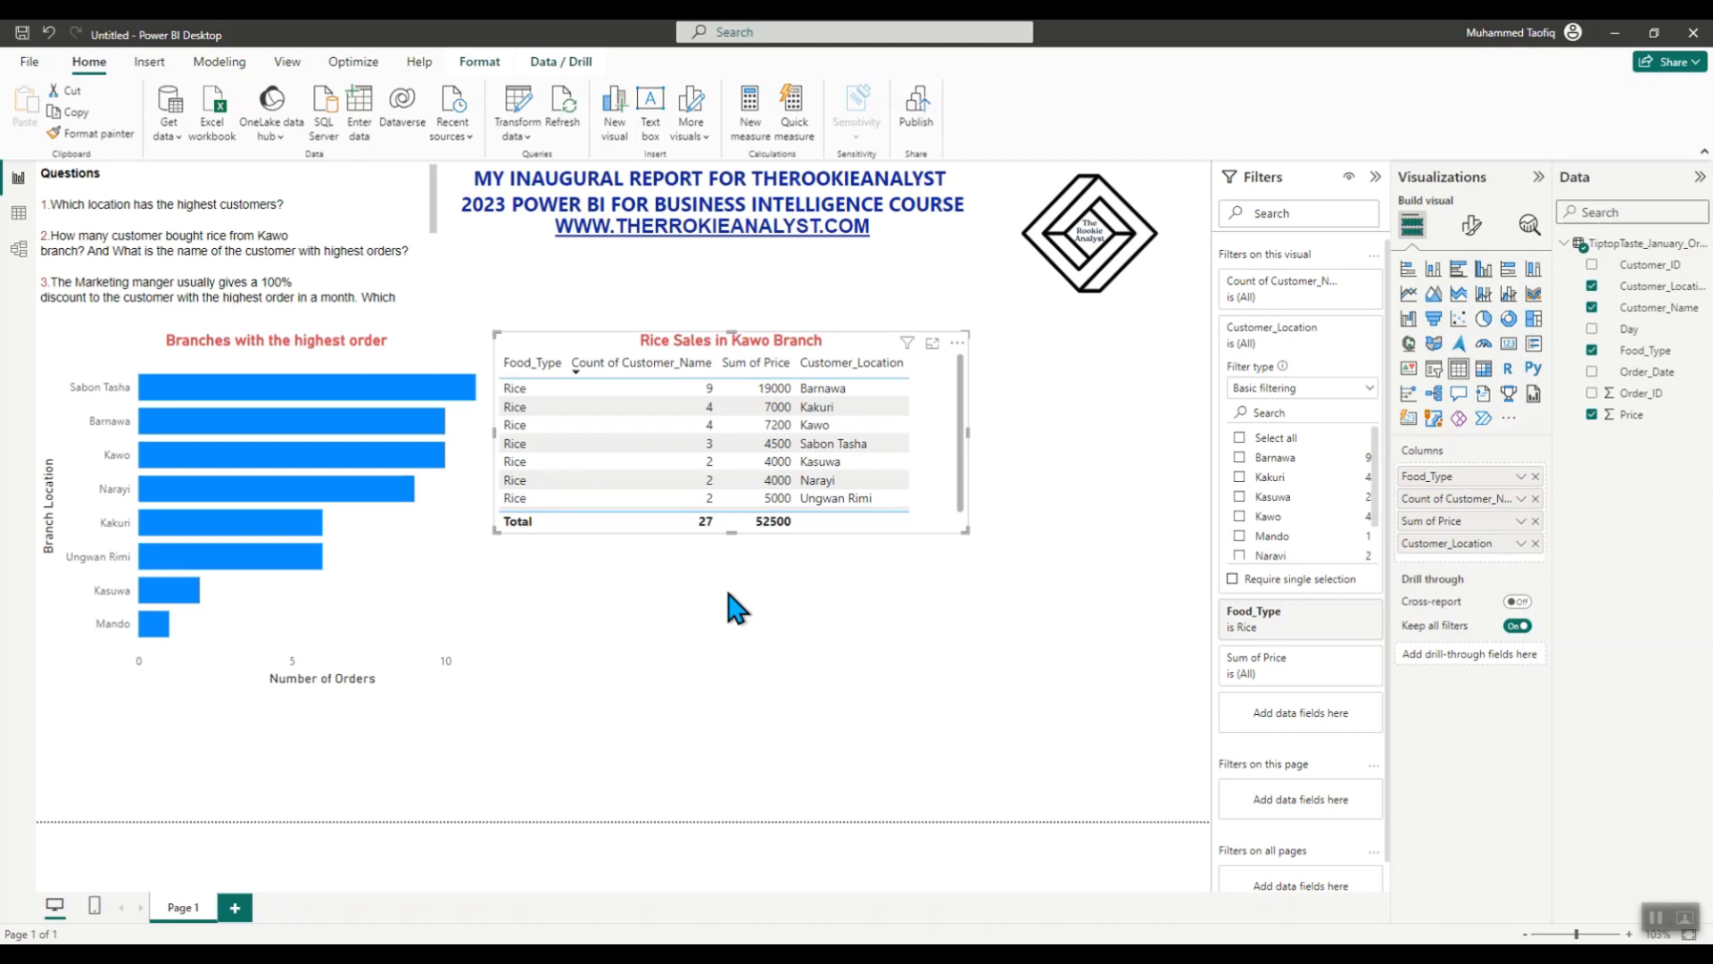
left_click(759, 704)
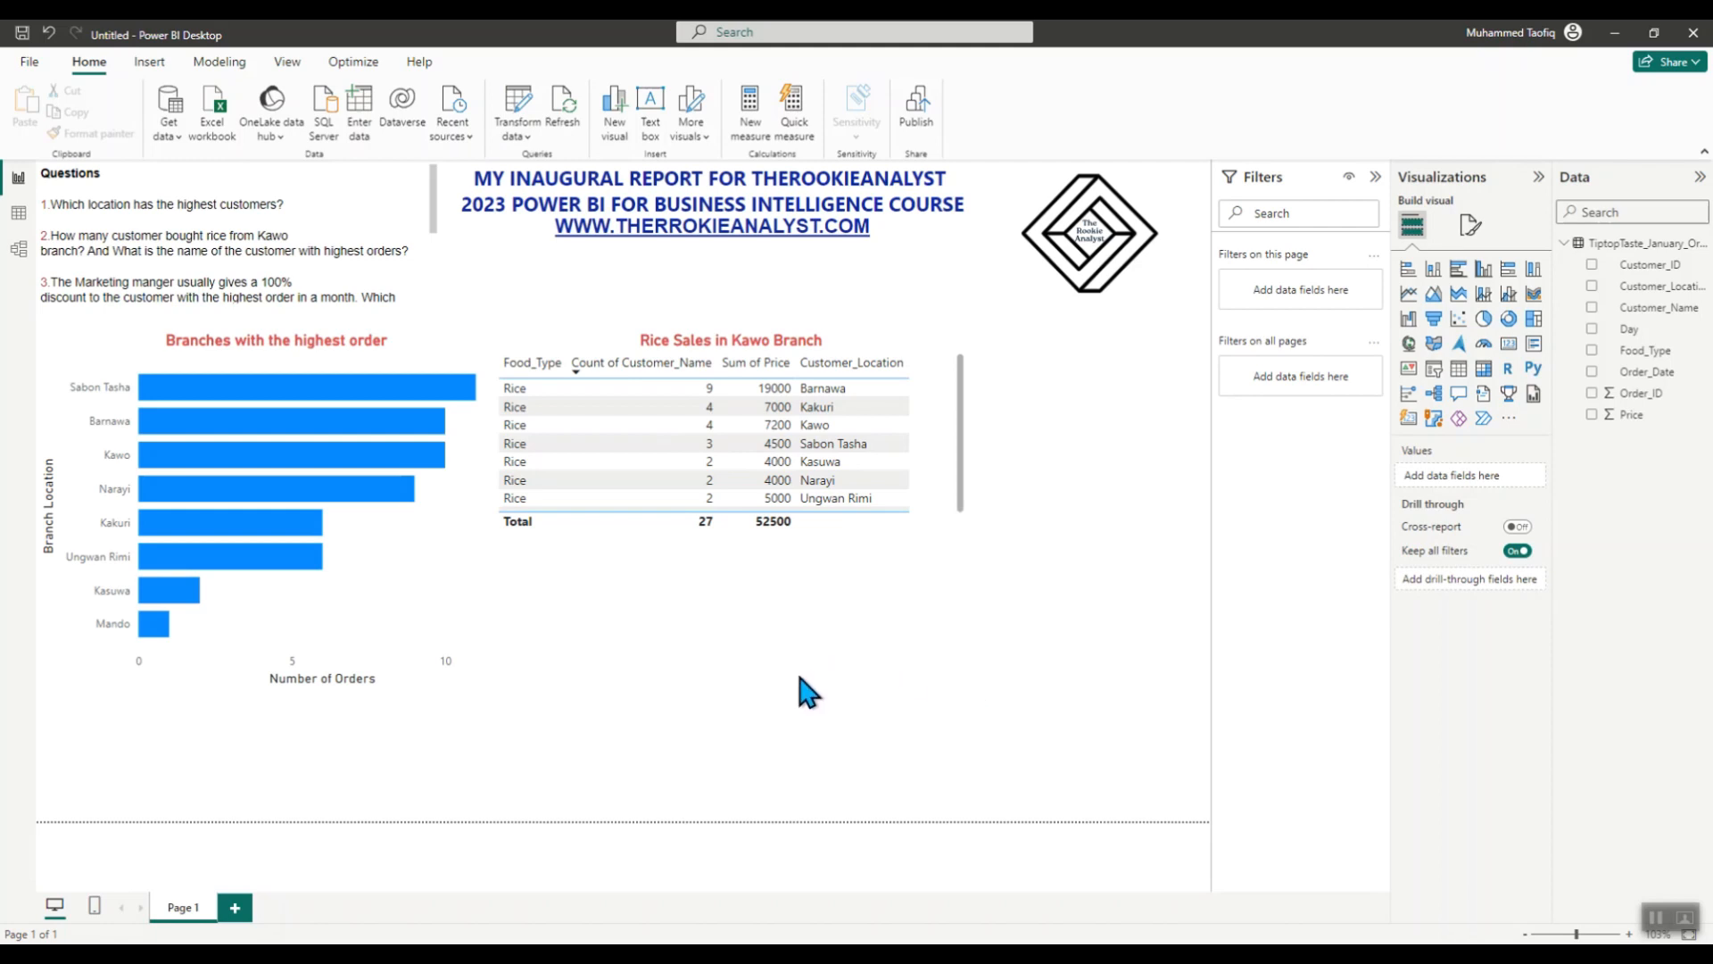
left_click(952, 482)
left_click_drag(965, 529, 986, 567)
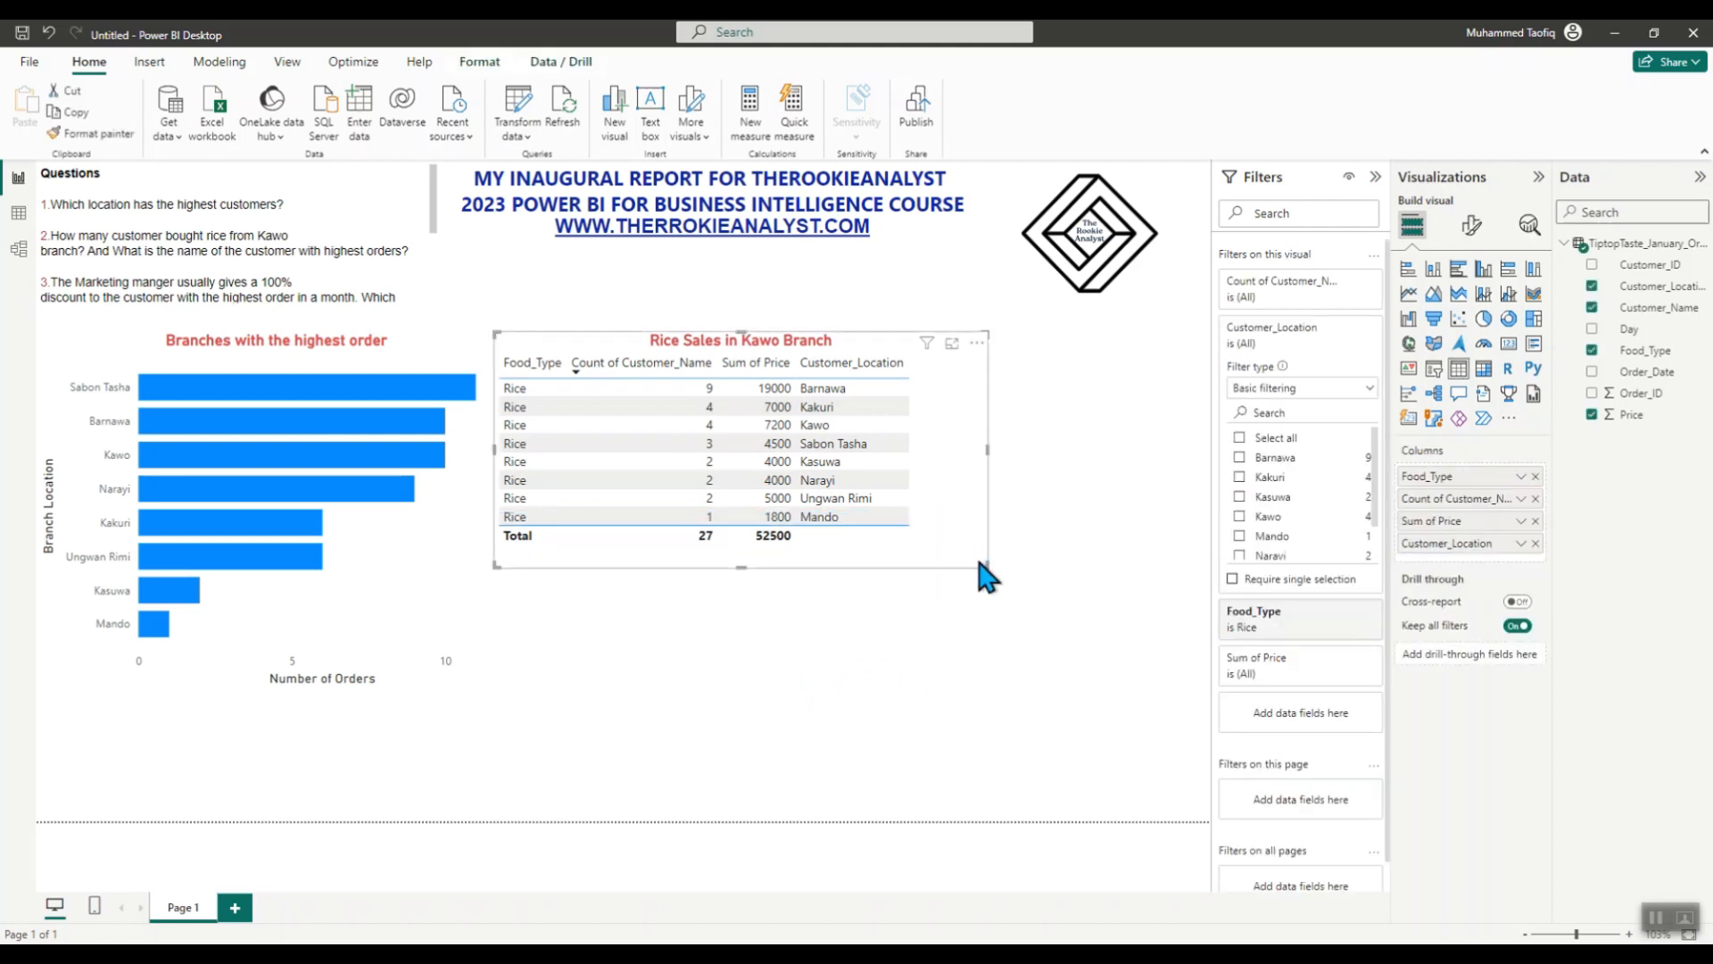
left_click(740, 701)
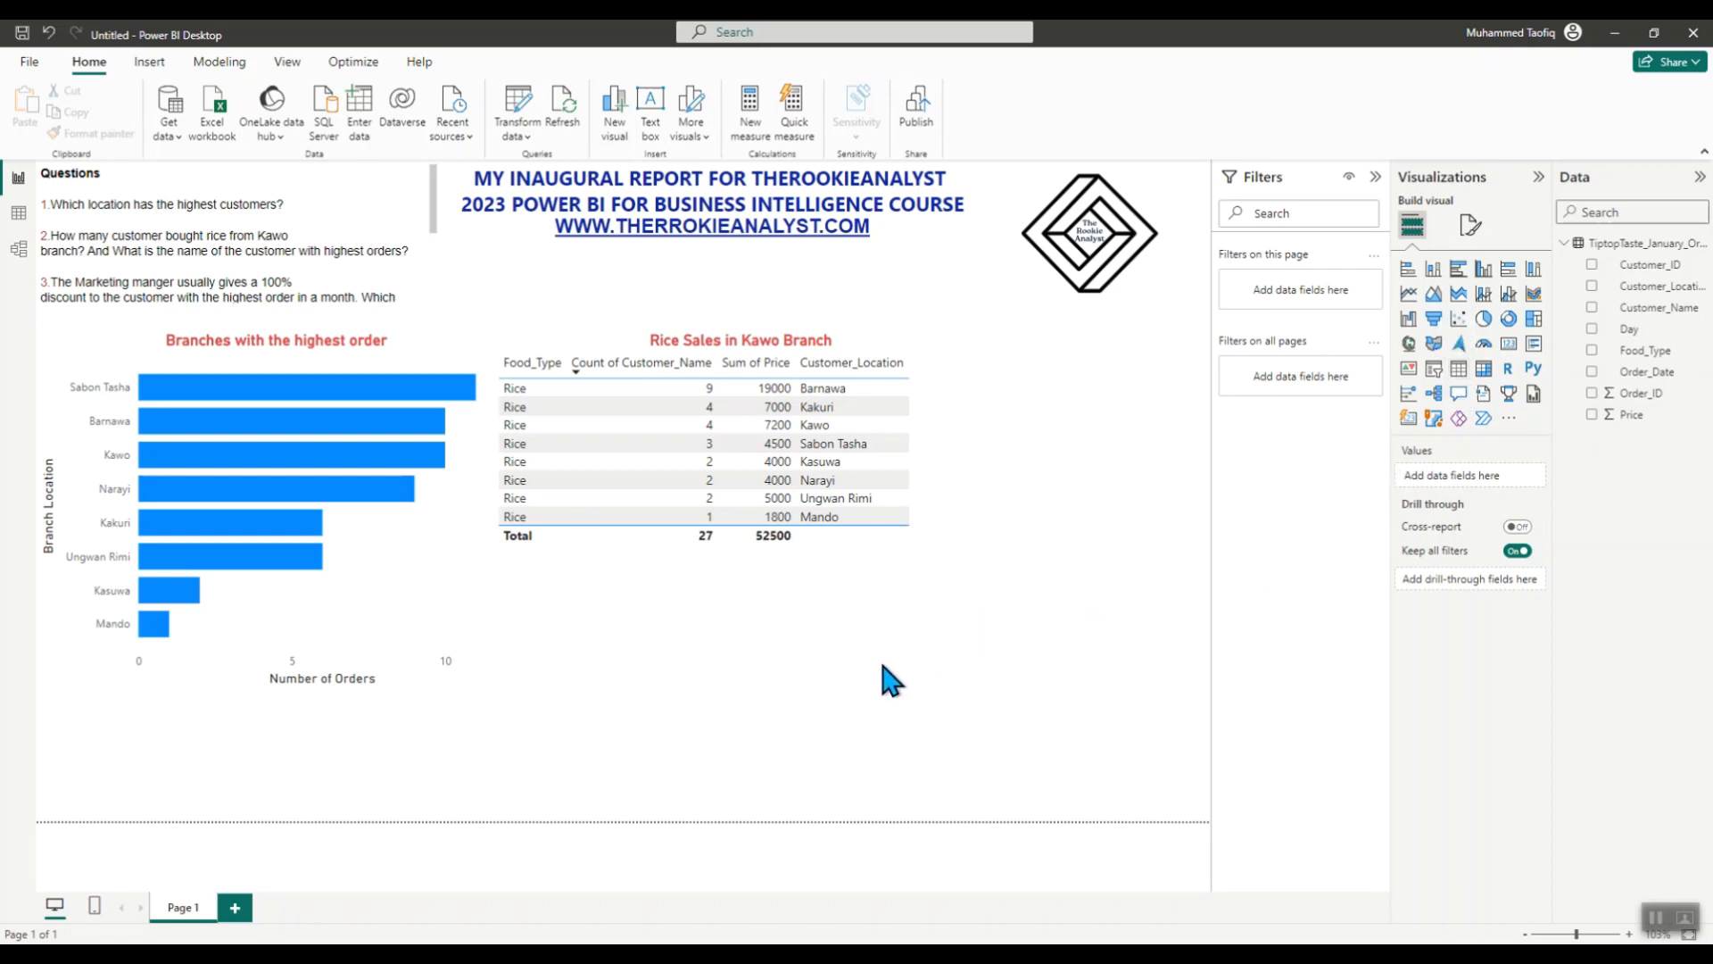
- Add a column chart of Sum of Price by Customer_Name below the rice table and enlarge it
left_click(1593, 415)
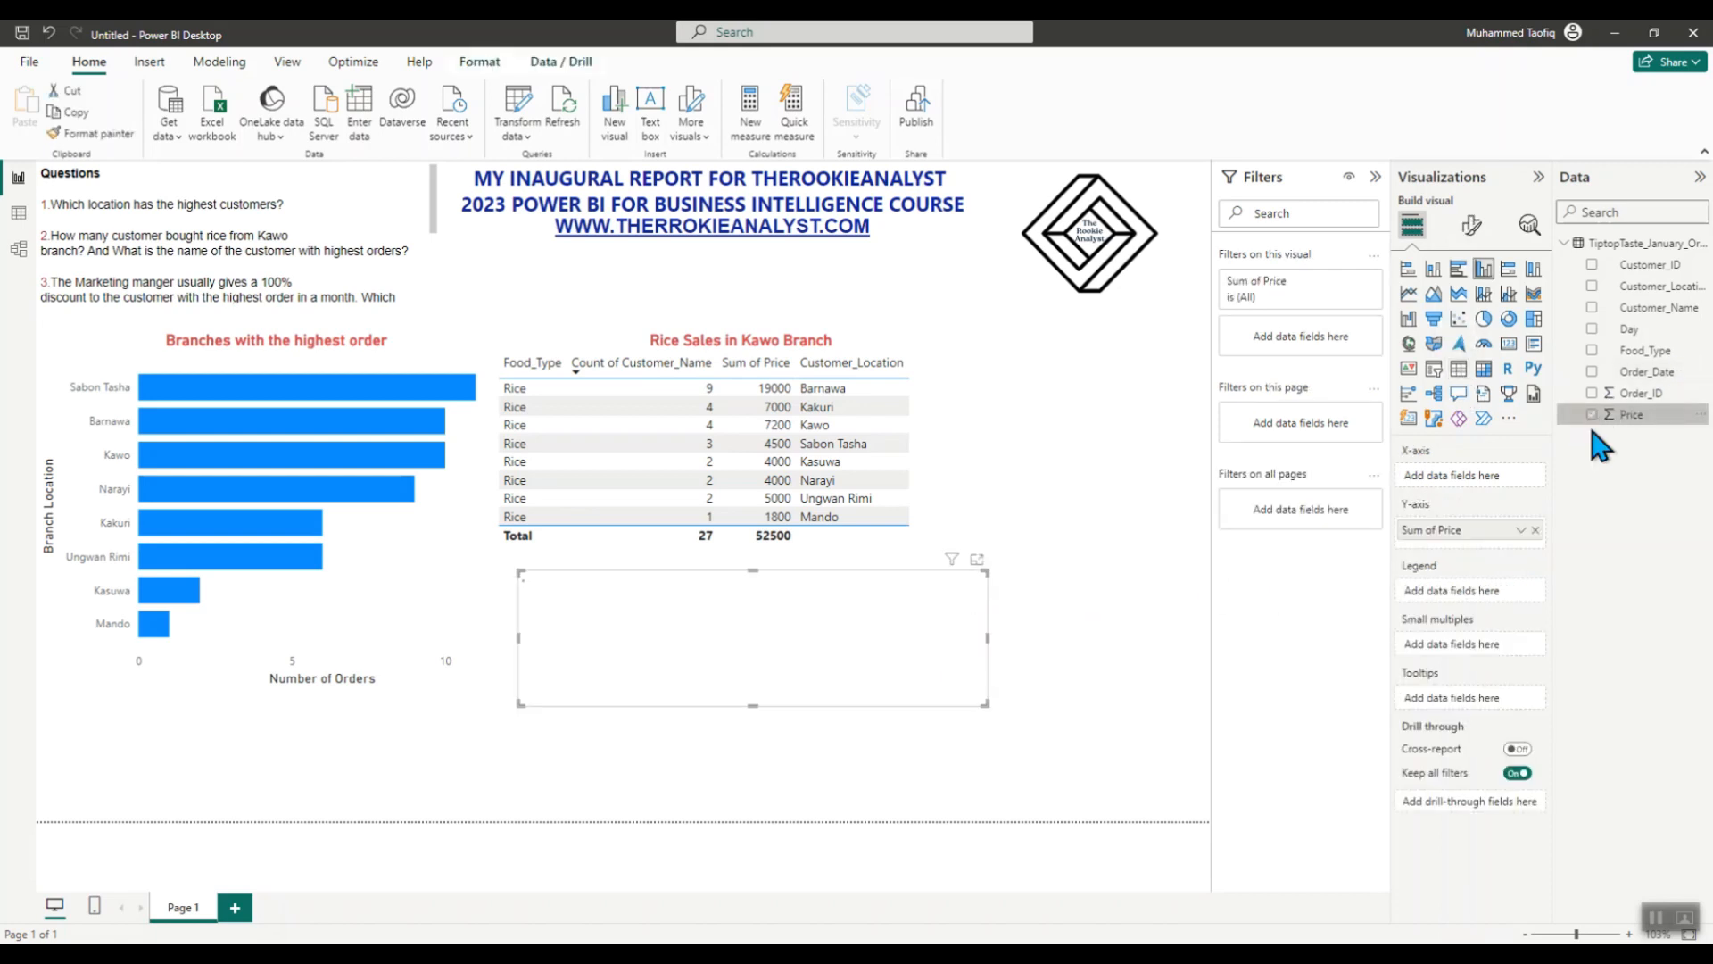
left_click(1592, 307)
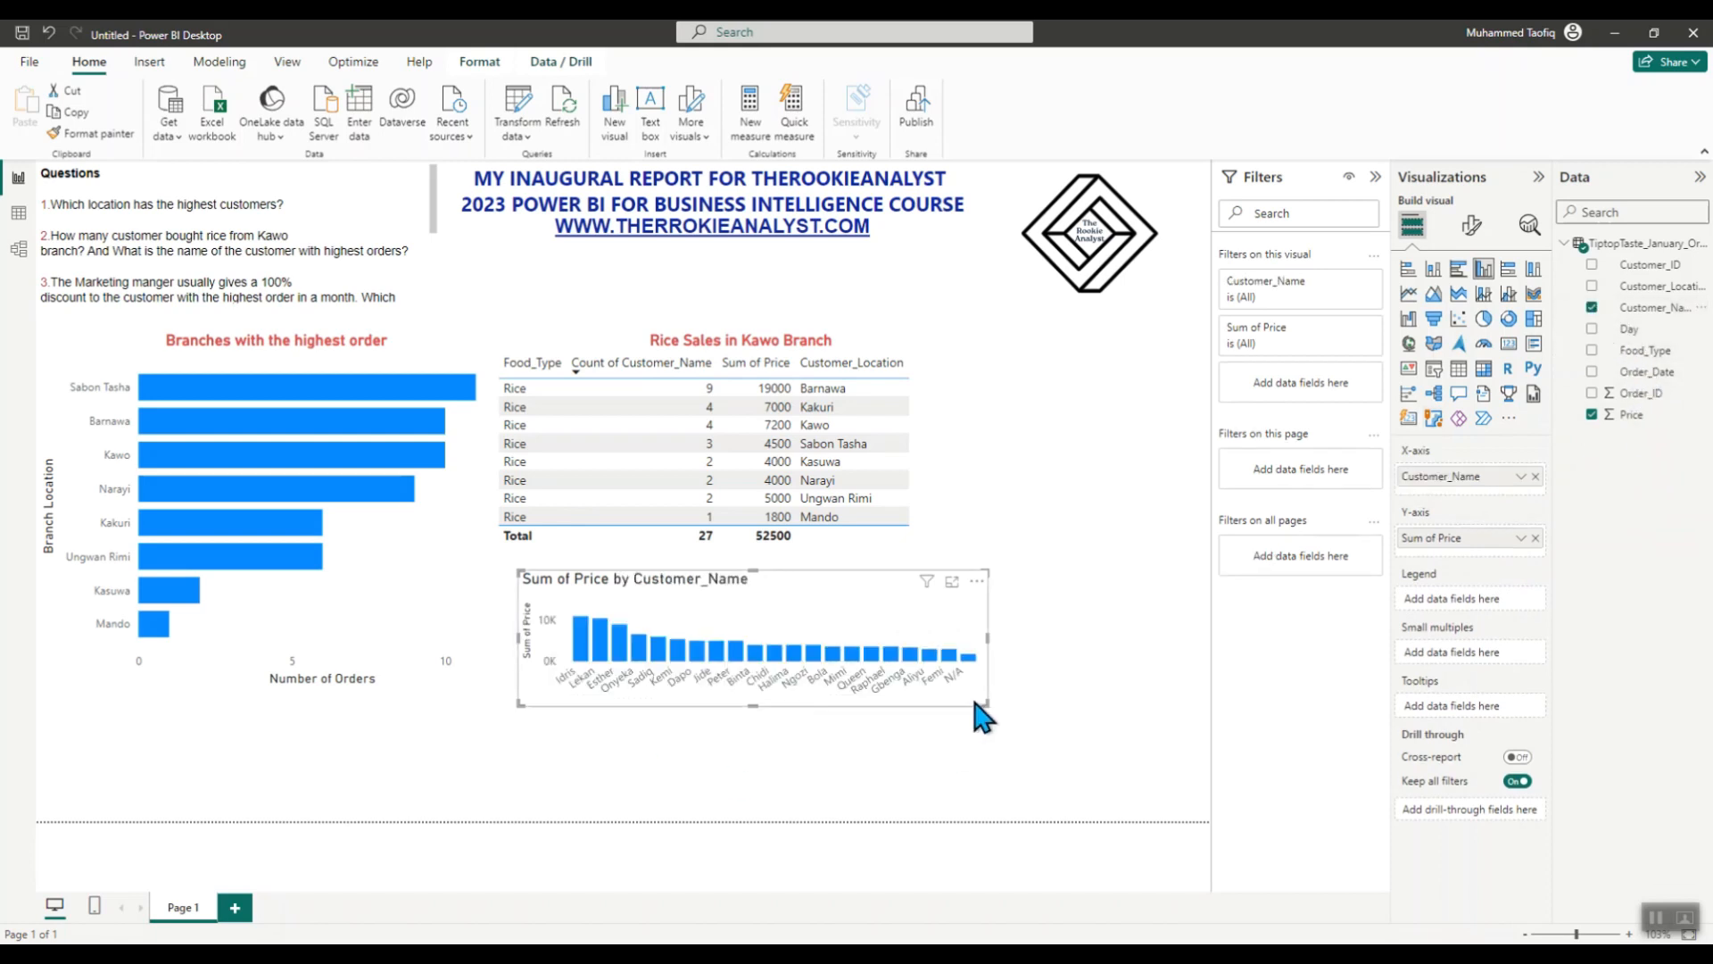
left_click_drag(974, 702, 1088, 818)
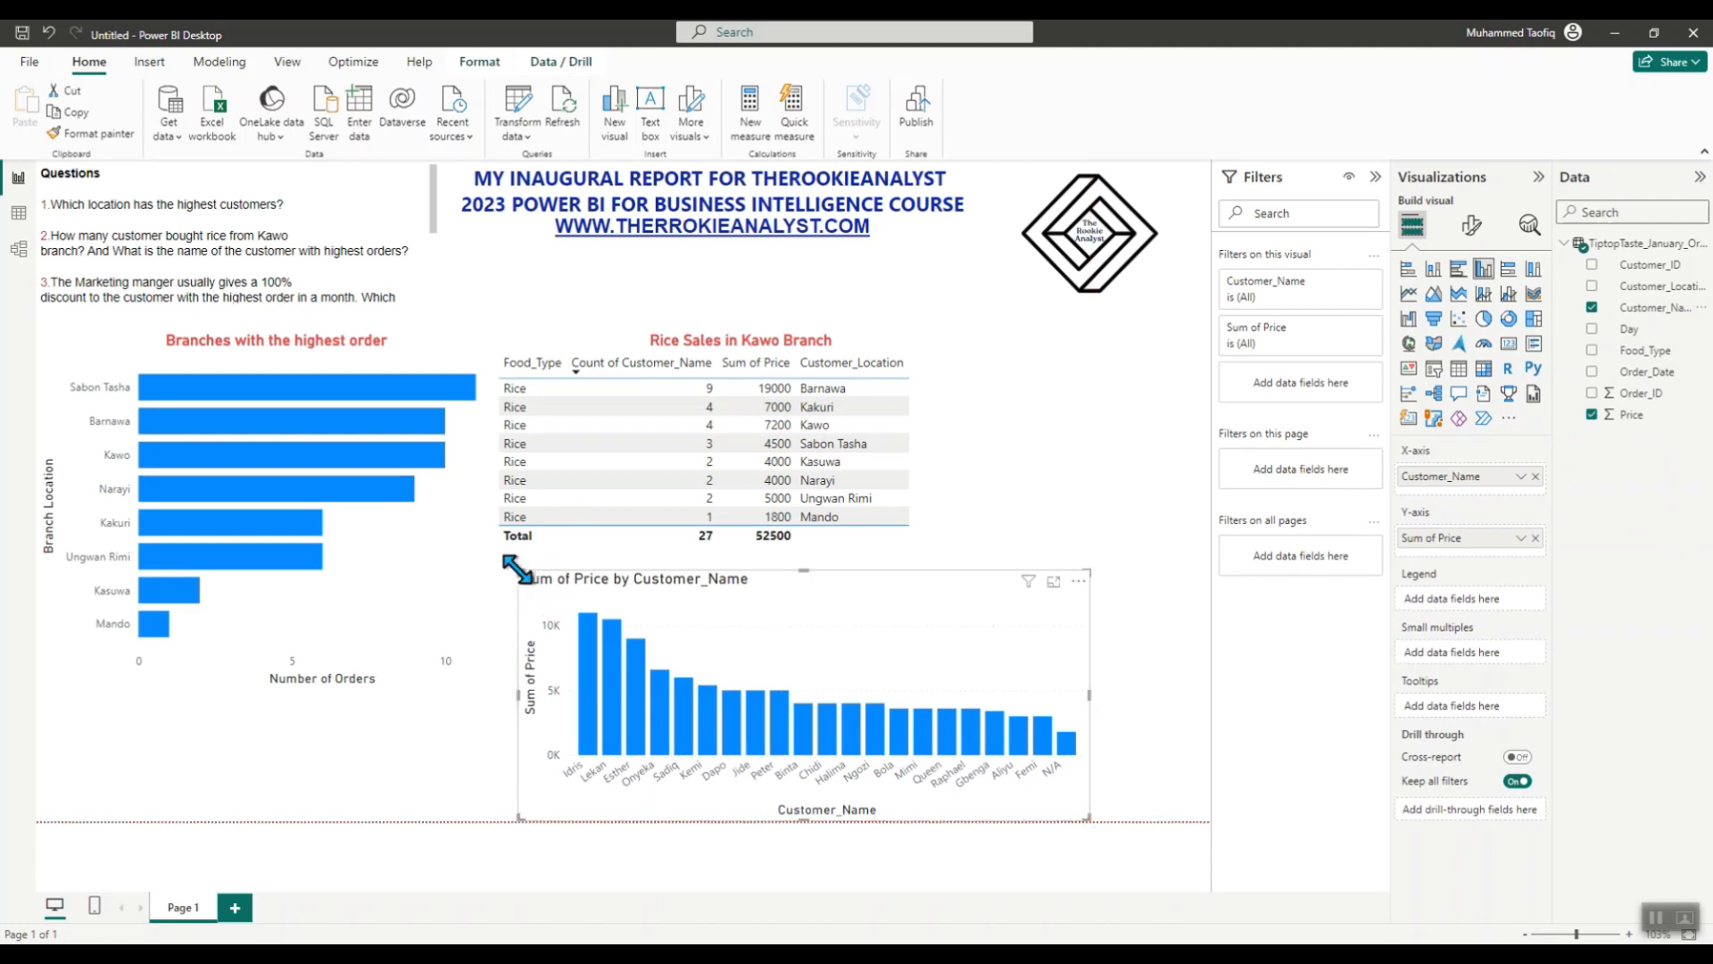
left_click_drag(515, 568, 559, 569)
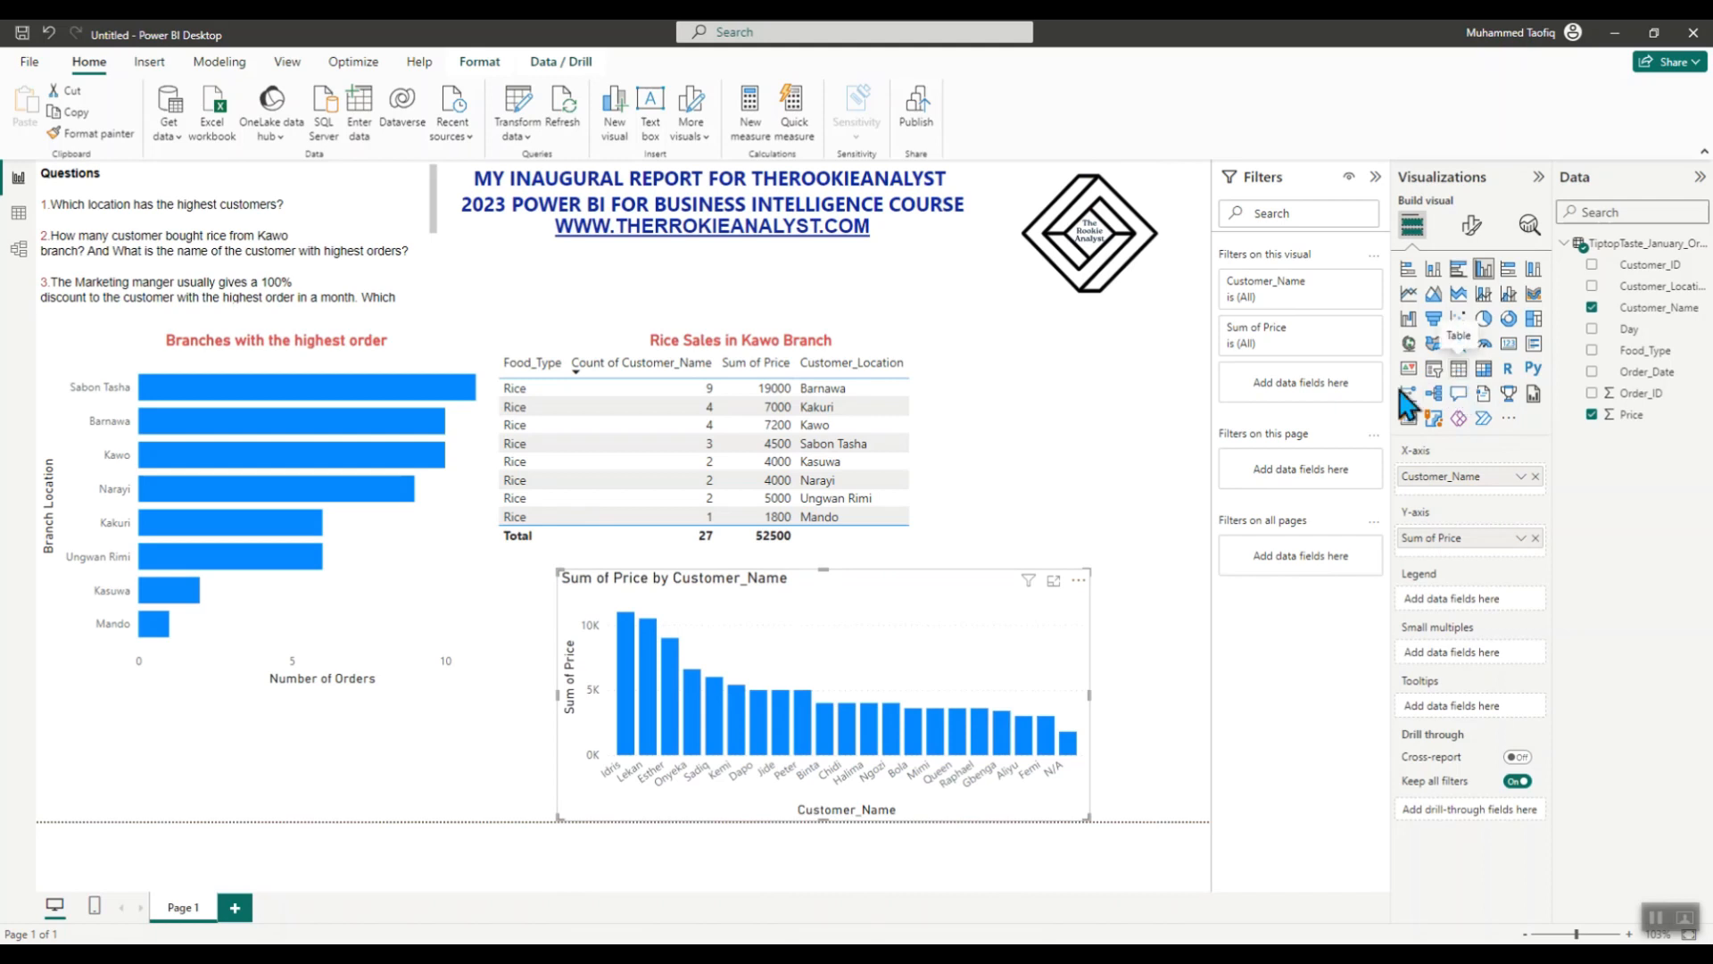
- Convert the customer price chart to a table and look through its rows
left_click(1458, 369)
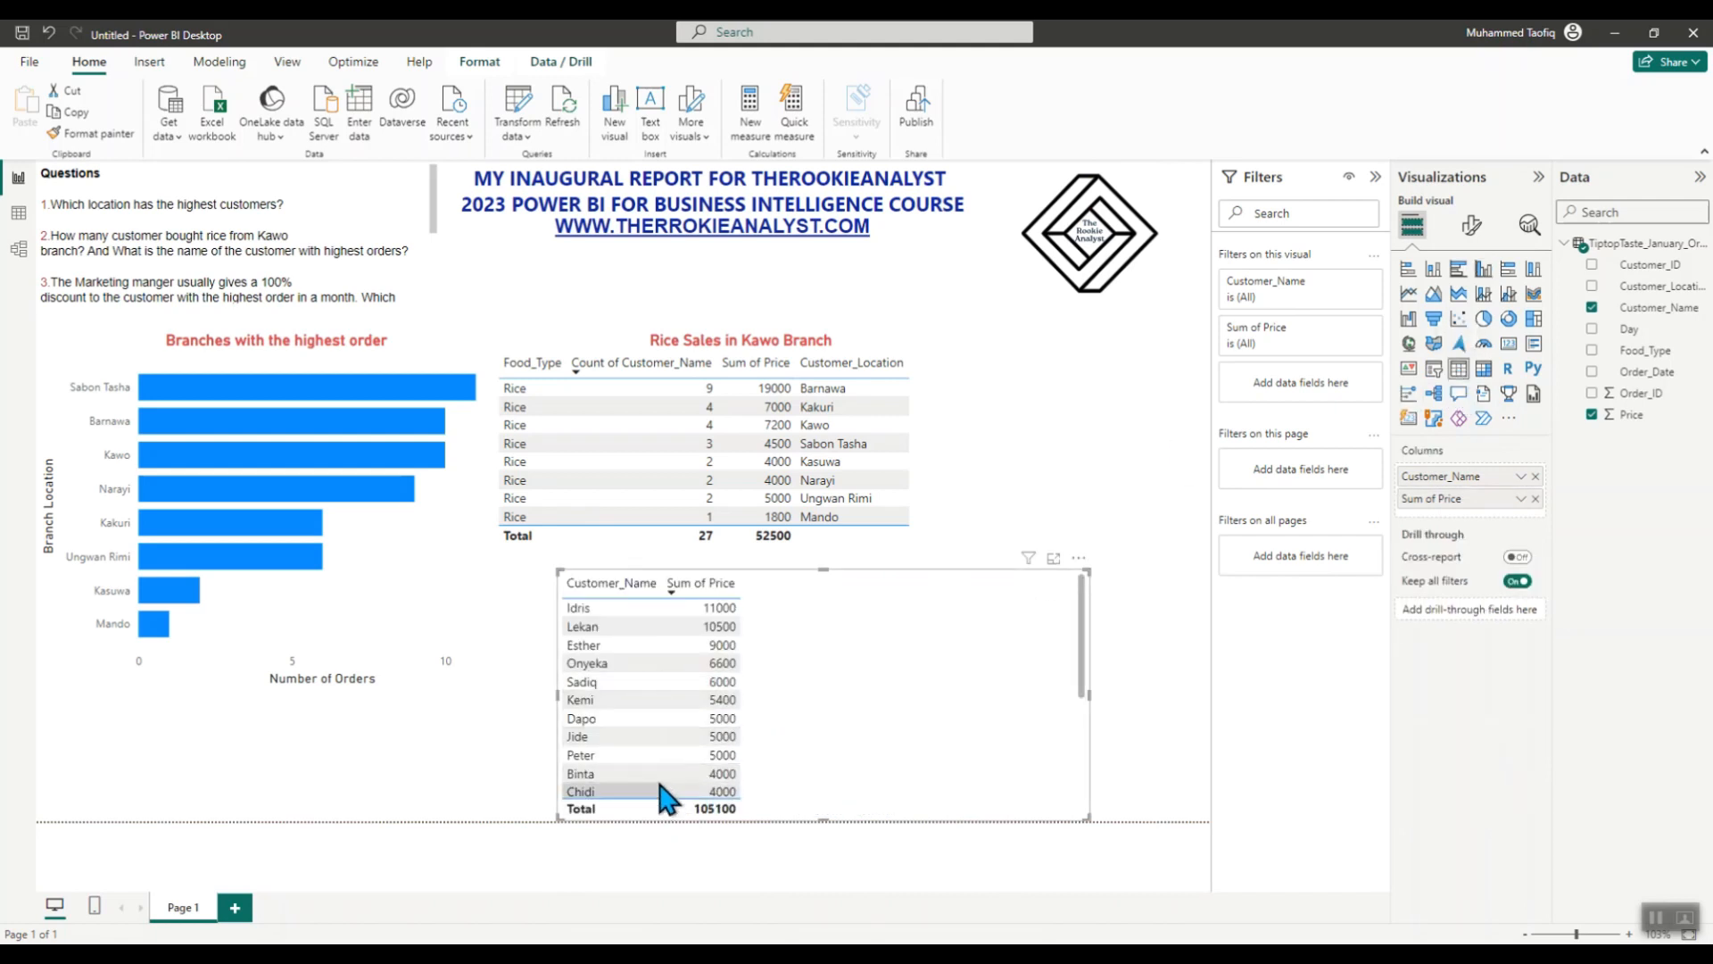
scroll(670, 790, "down", 1)
scroll(669, 790, "up", 1)
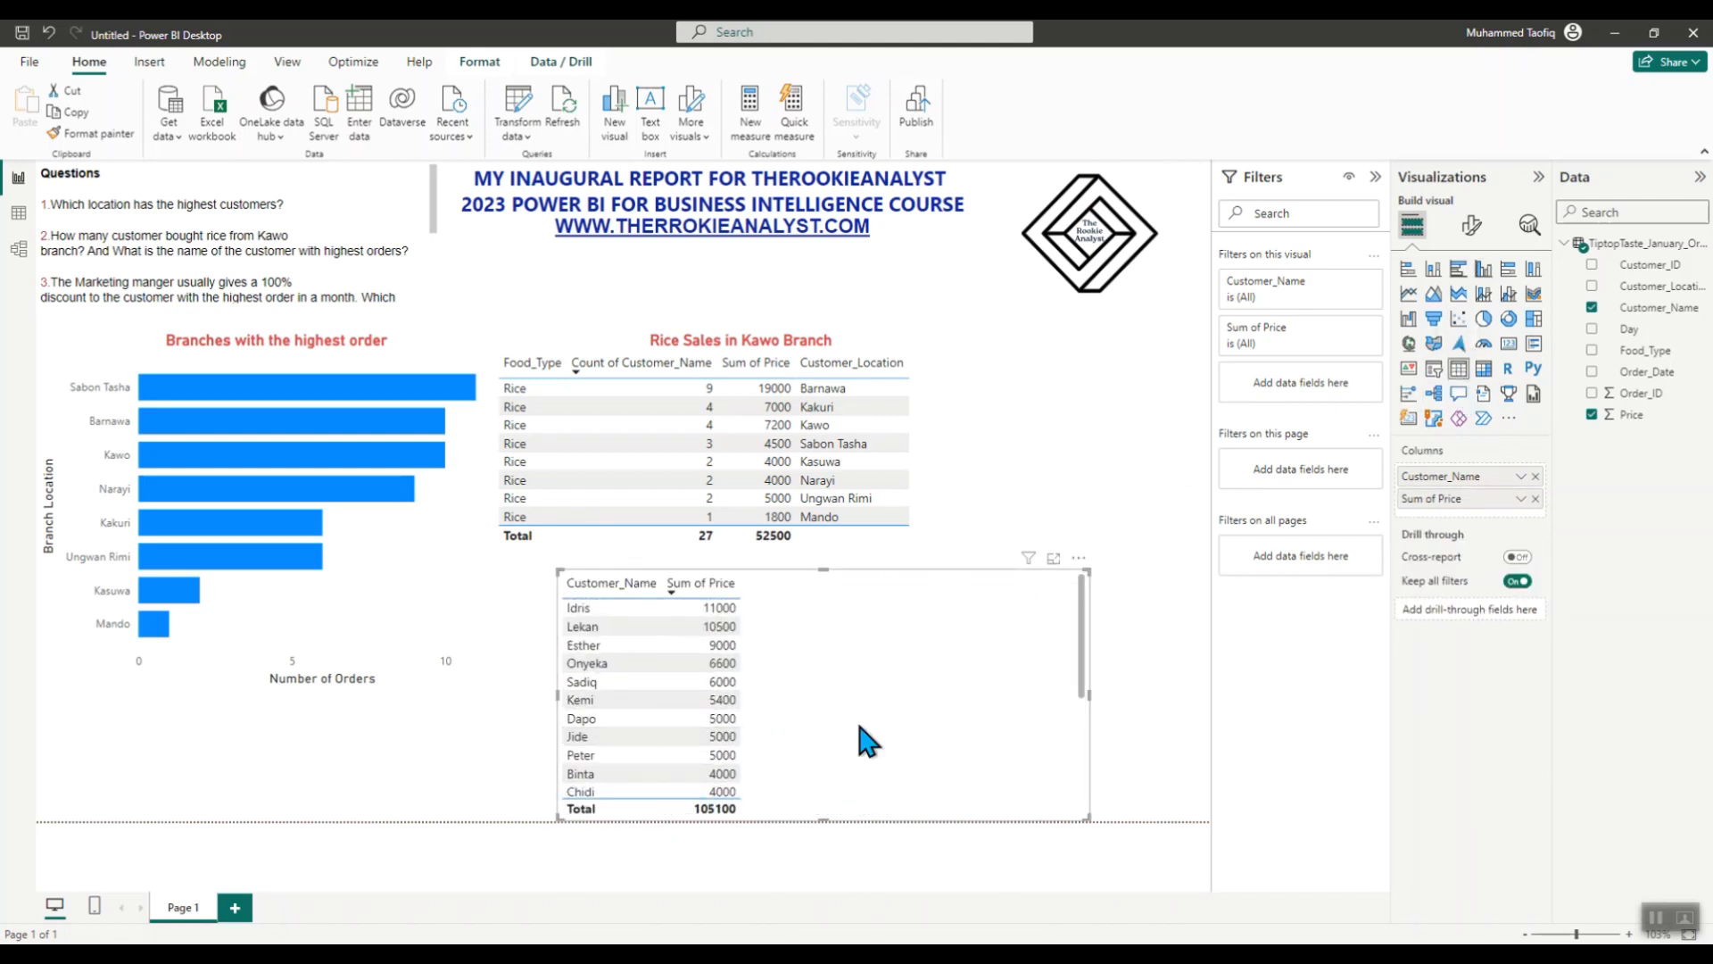
- Try summarizing the new table's Customer_Name field as Count and setting Price to Don't summarize
left_click(1522, 477)
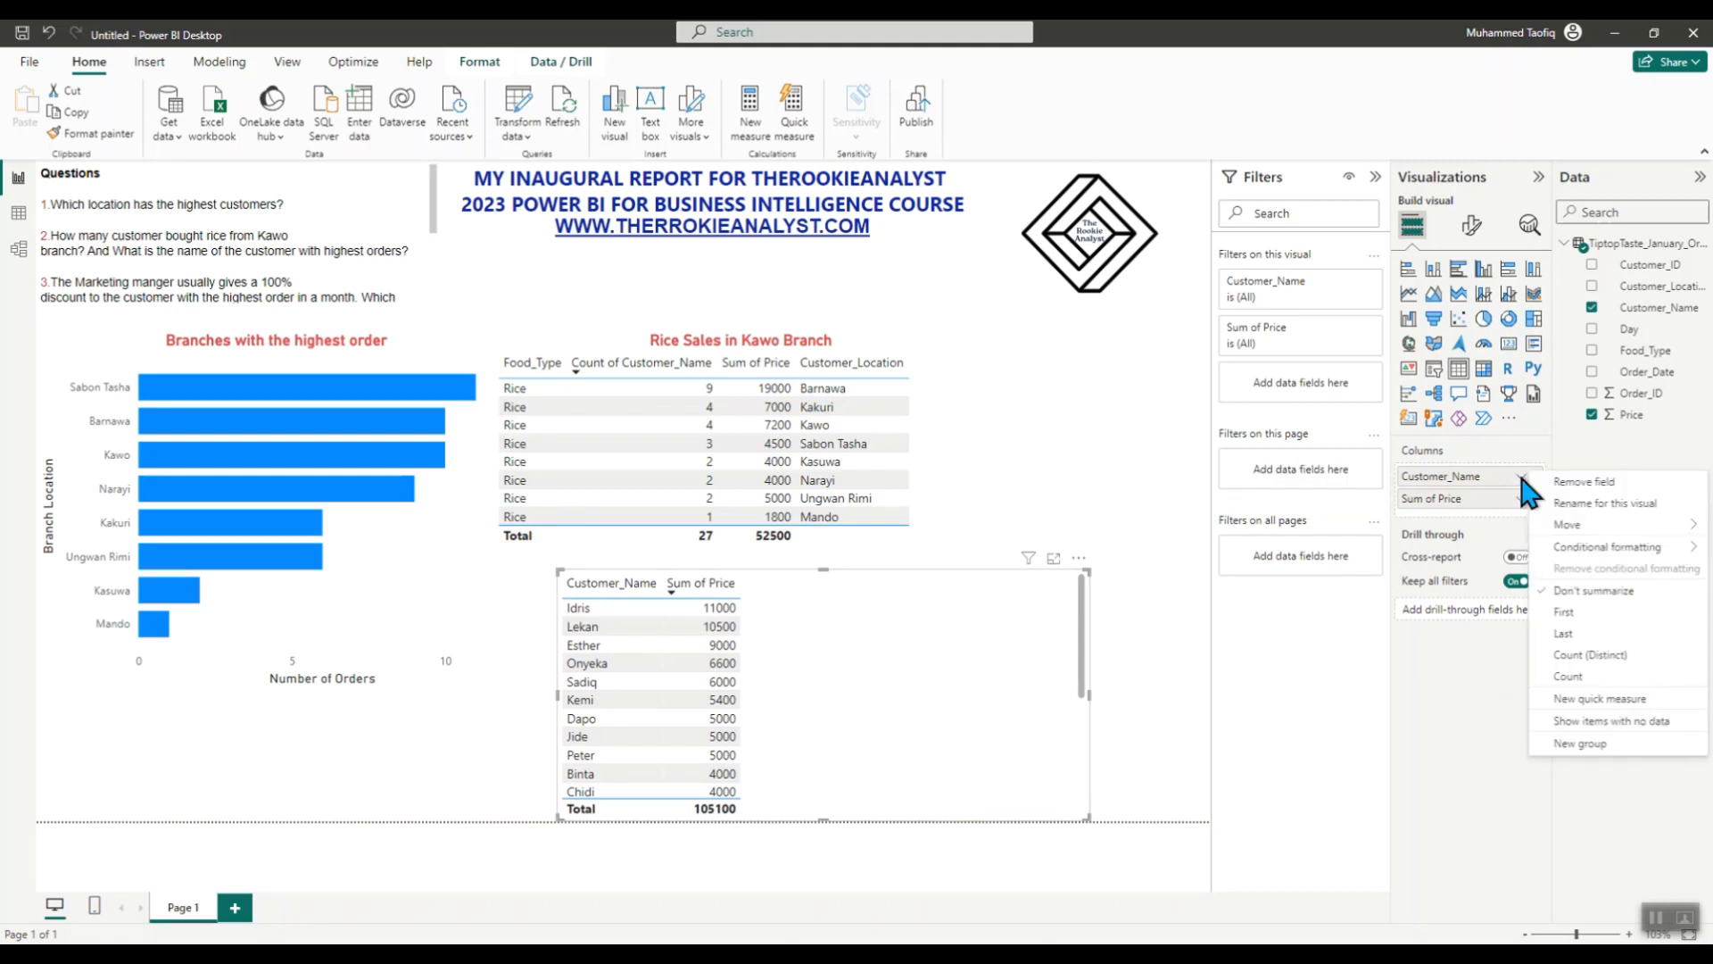
left_click(1579, 676)
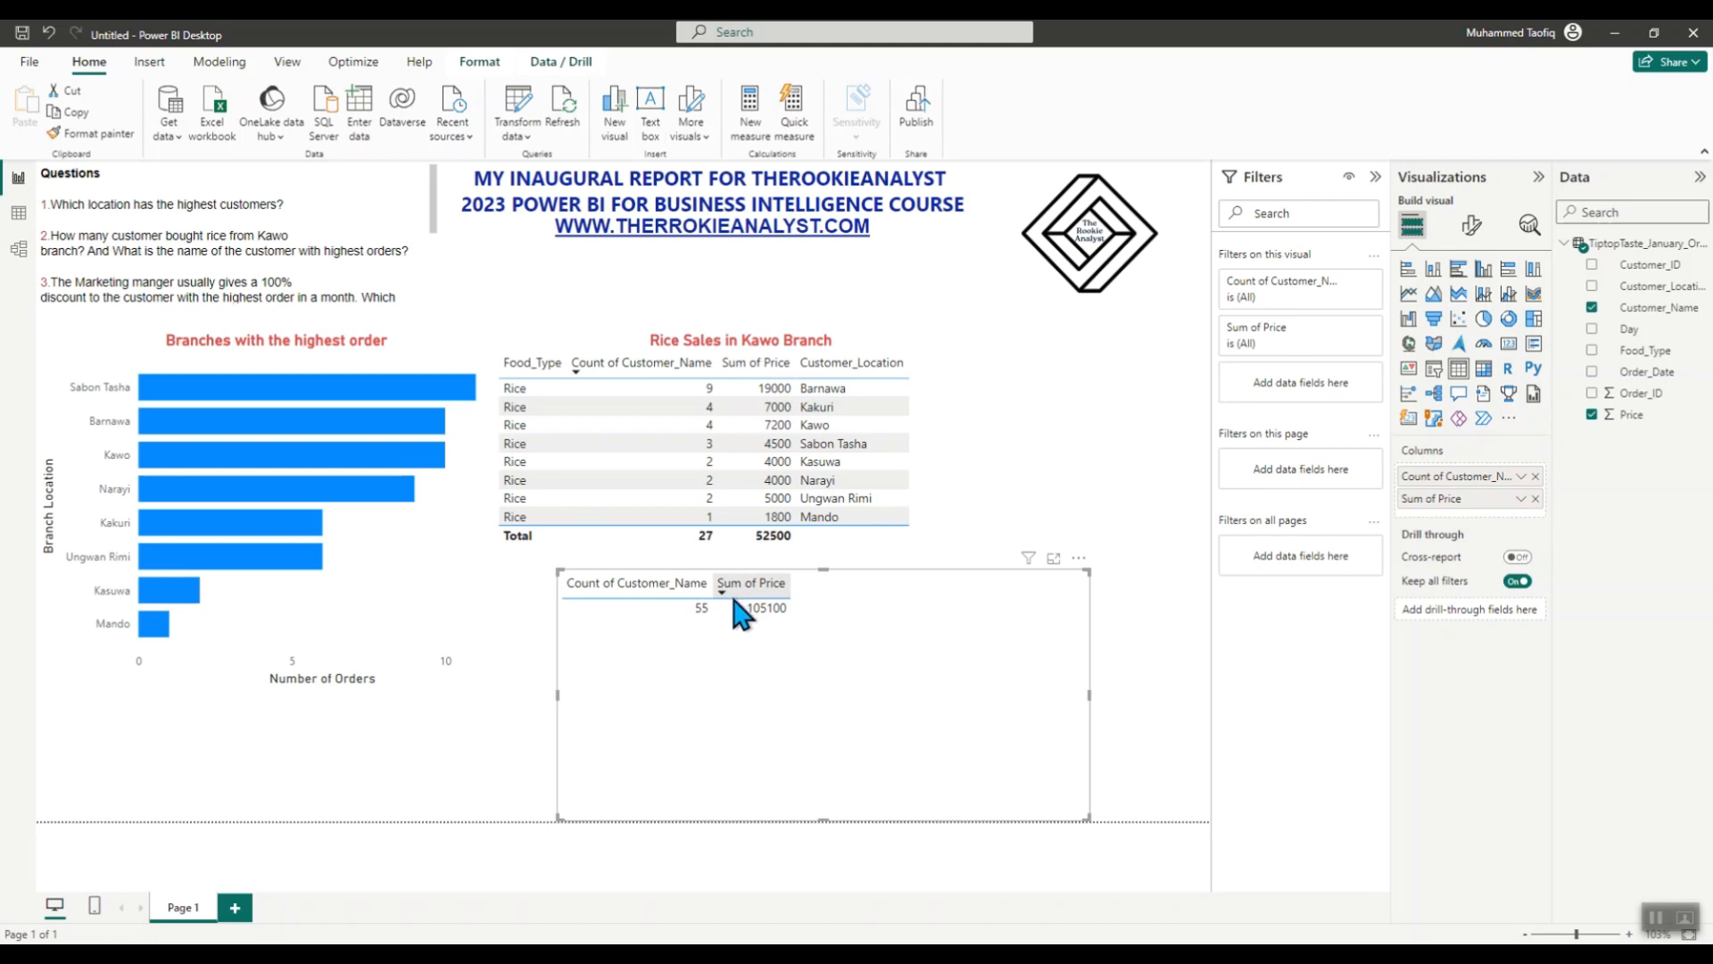
left_click(1522, 499)
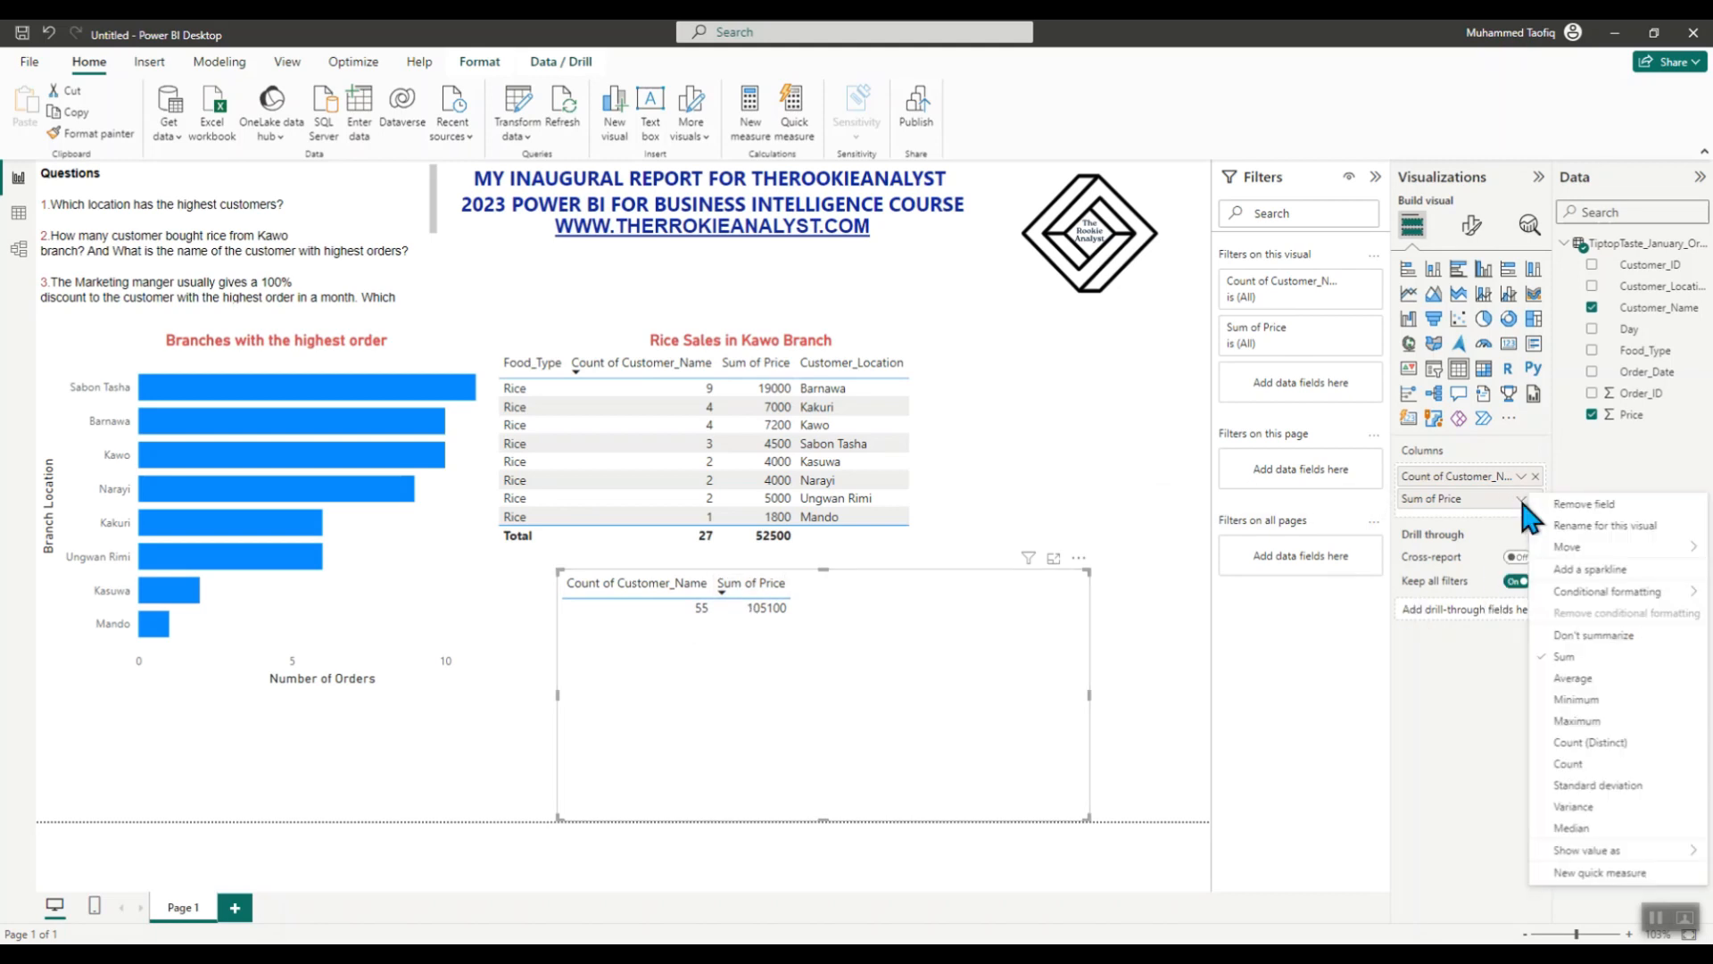
left_click(1569, 636)
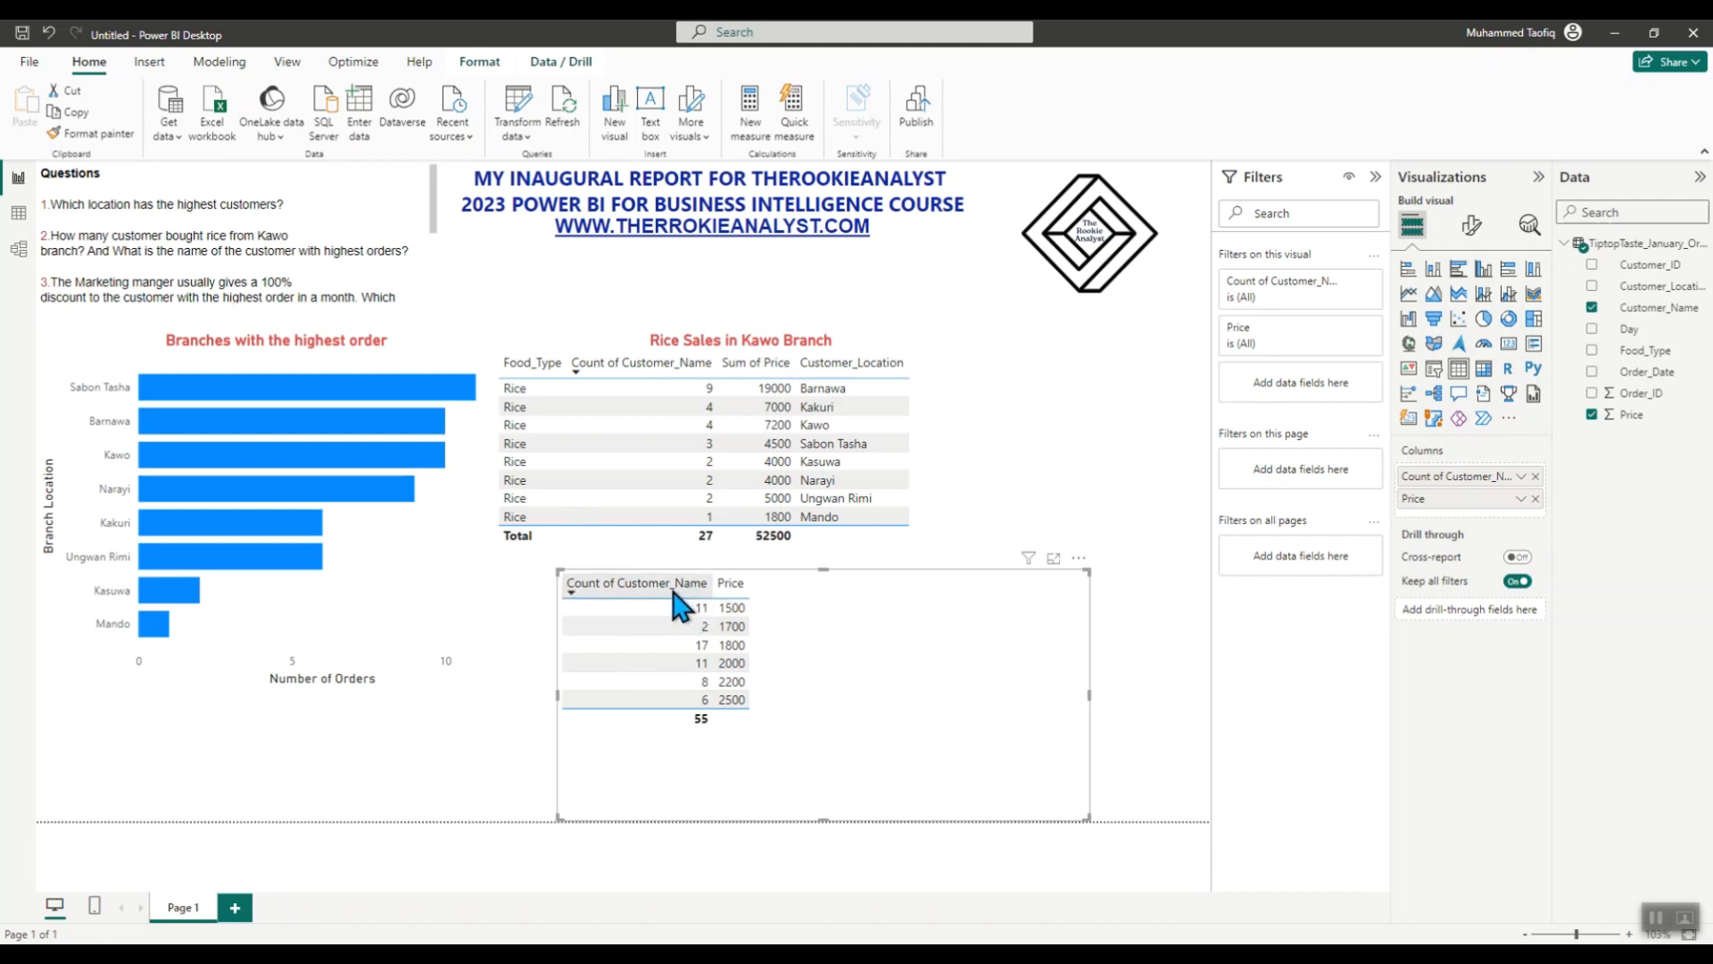
- Restore Customer_Name to Don't summarize and Price to Sum in the new table, and review its rows
left_click(1522, 477)
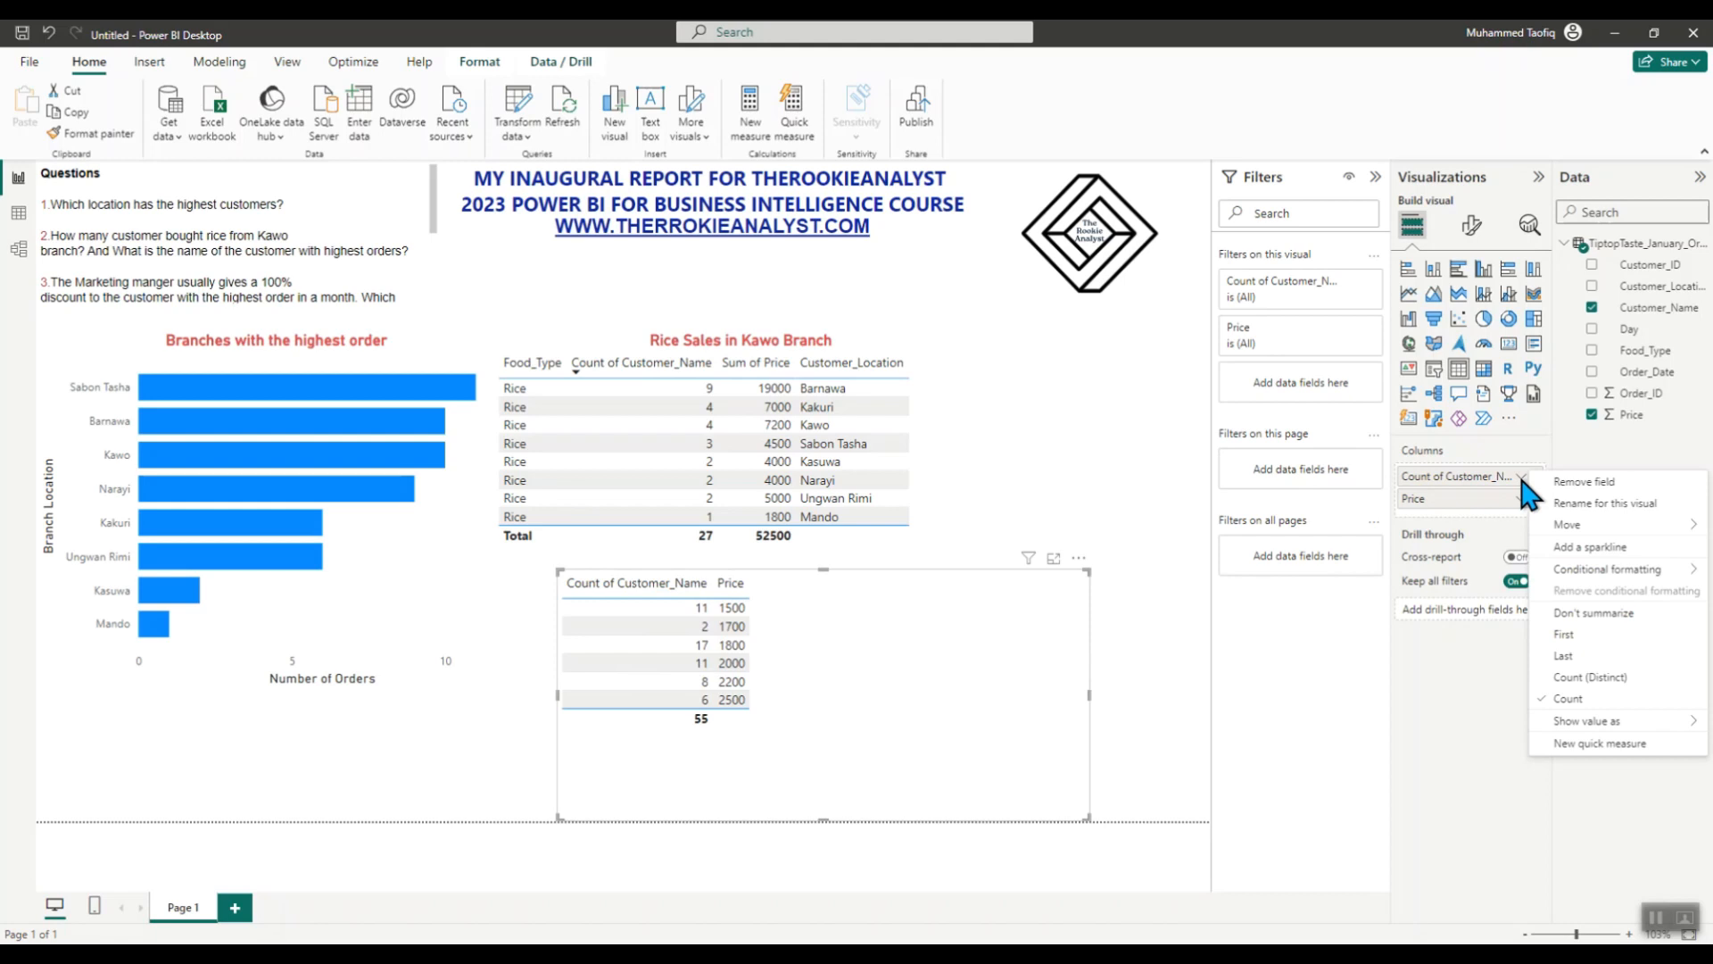
left_click(1562, 616)
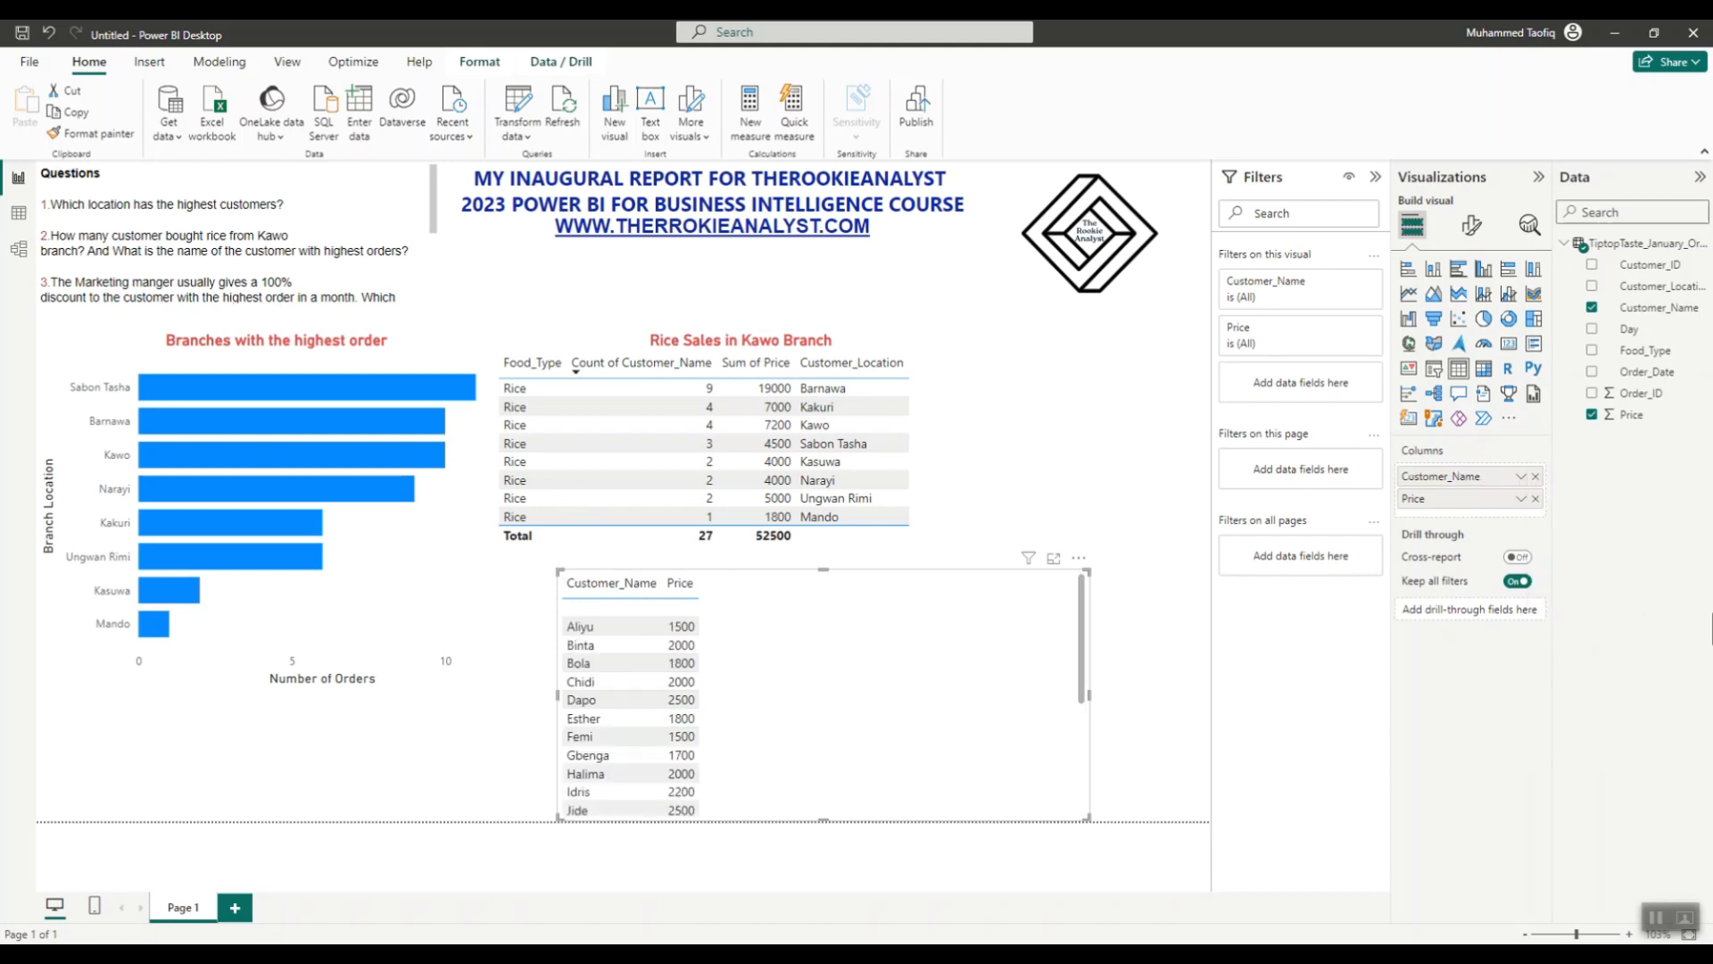
left_click_drag(1084, 676, 1014, 795)
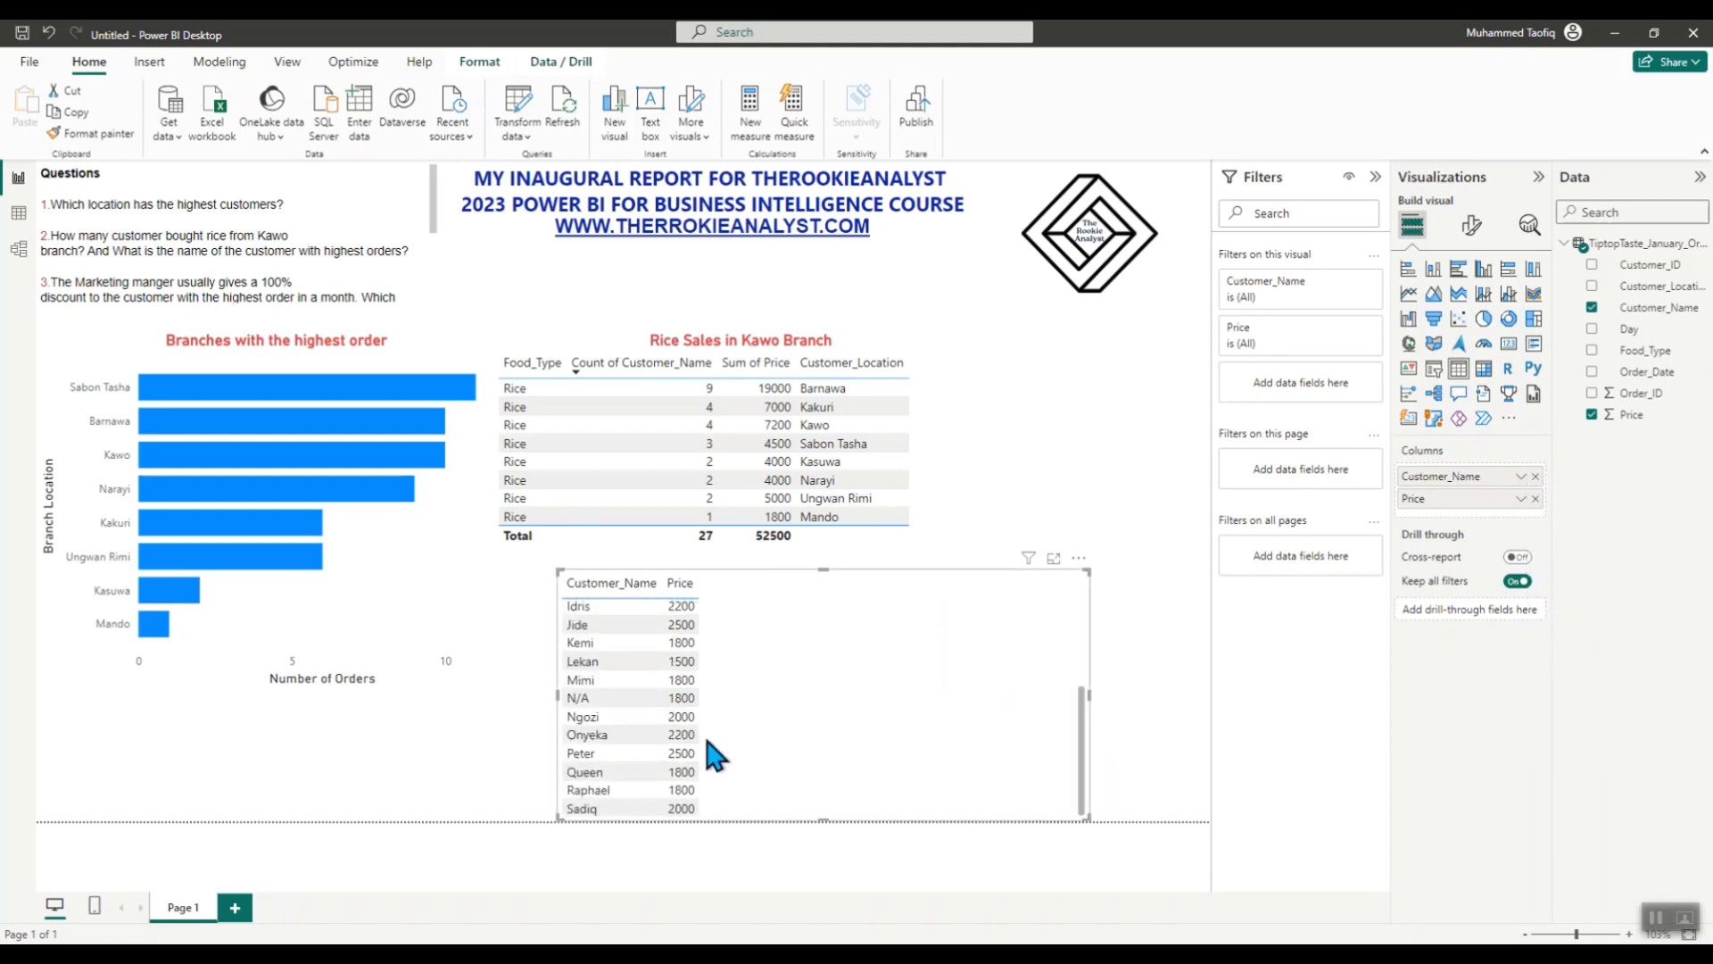
left_click(1521, 499)
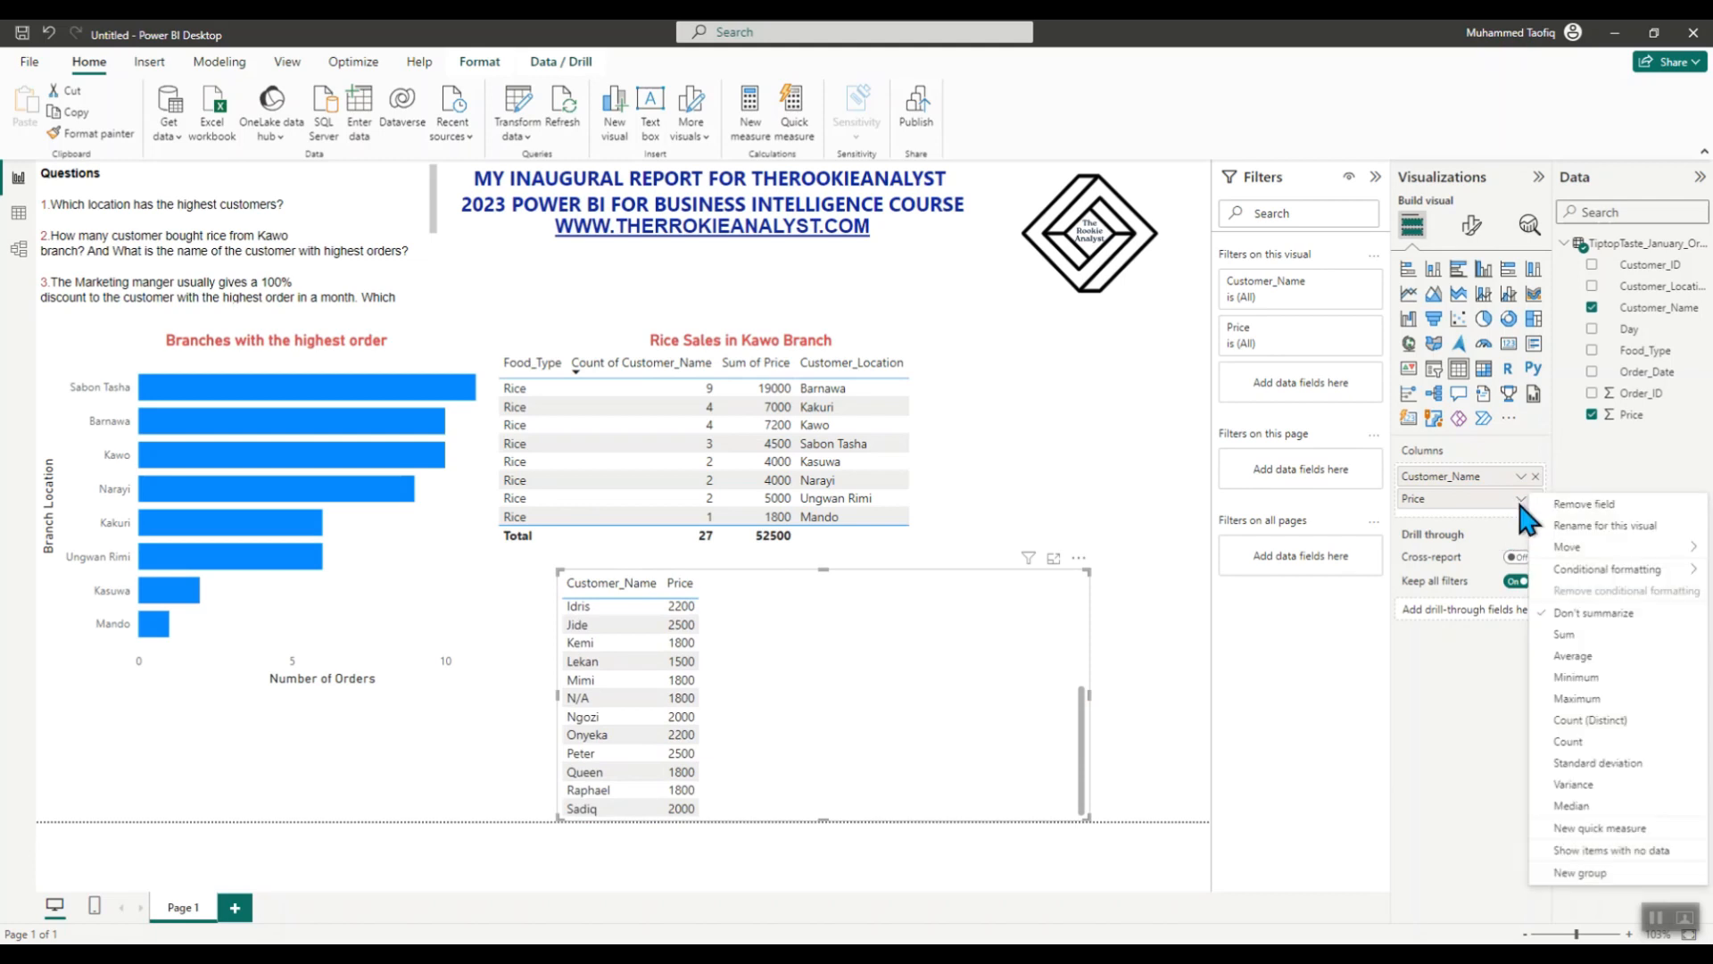
left_click(1564, 634)
scroll(901, 772, "up", 3)
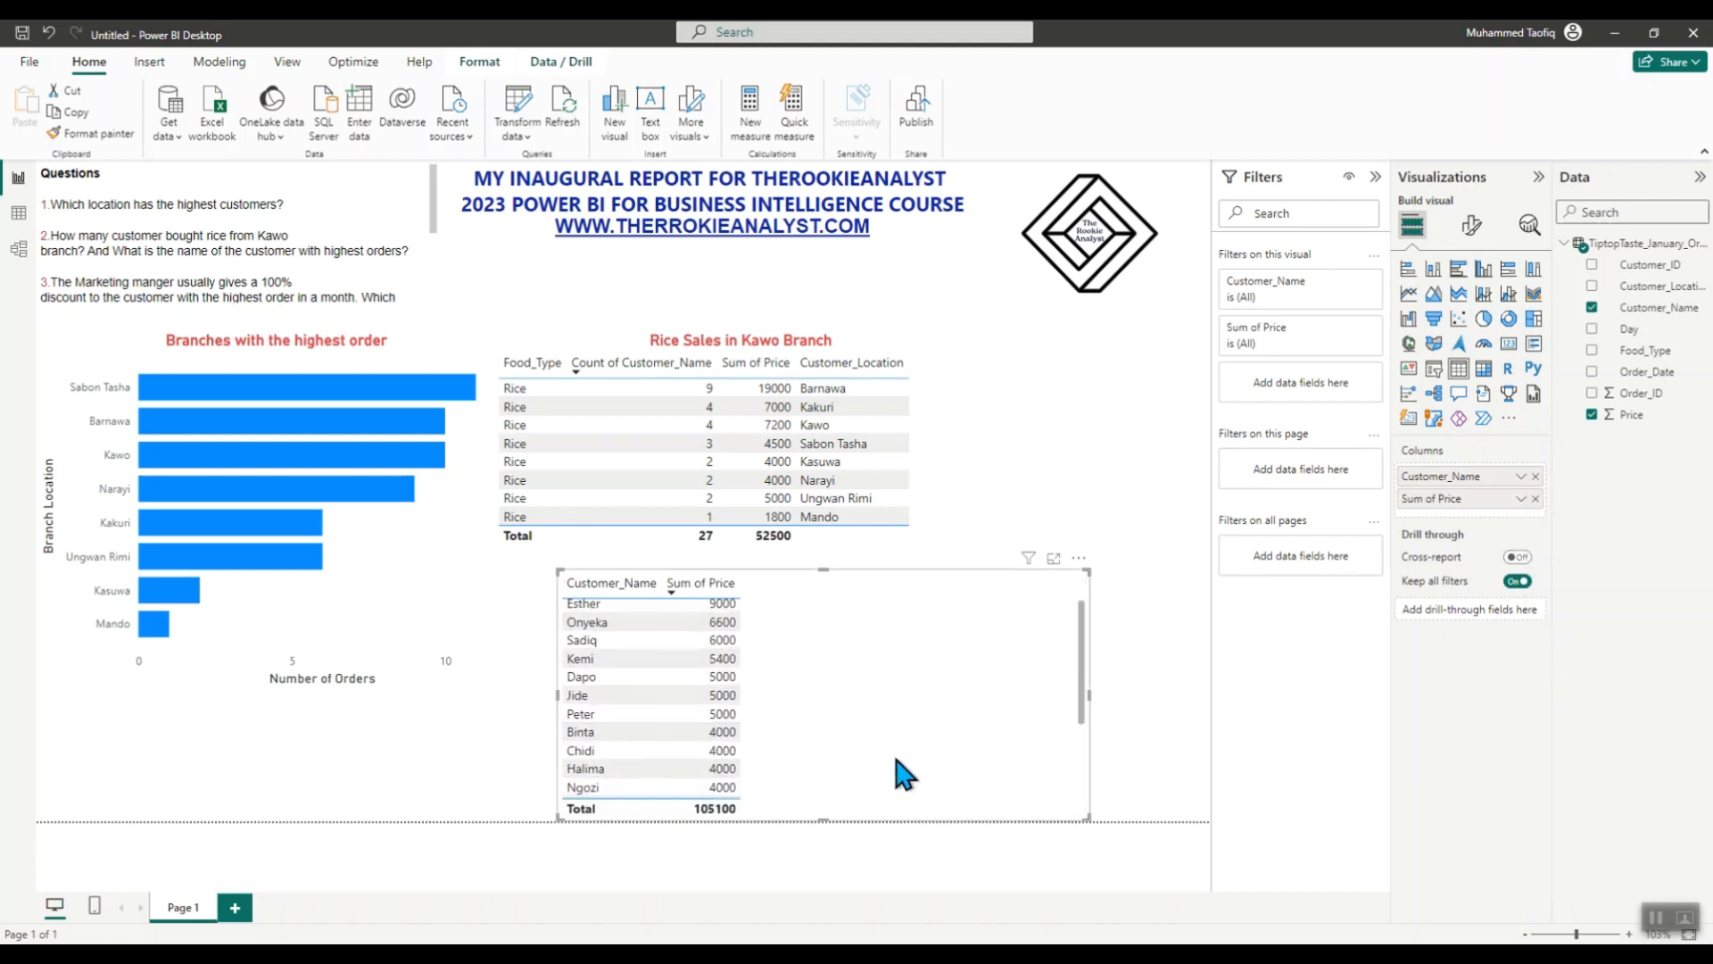
scroll(903, 772, "up", 2)
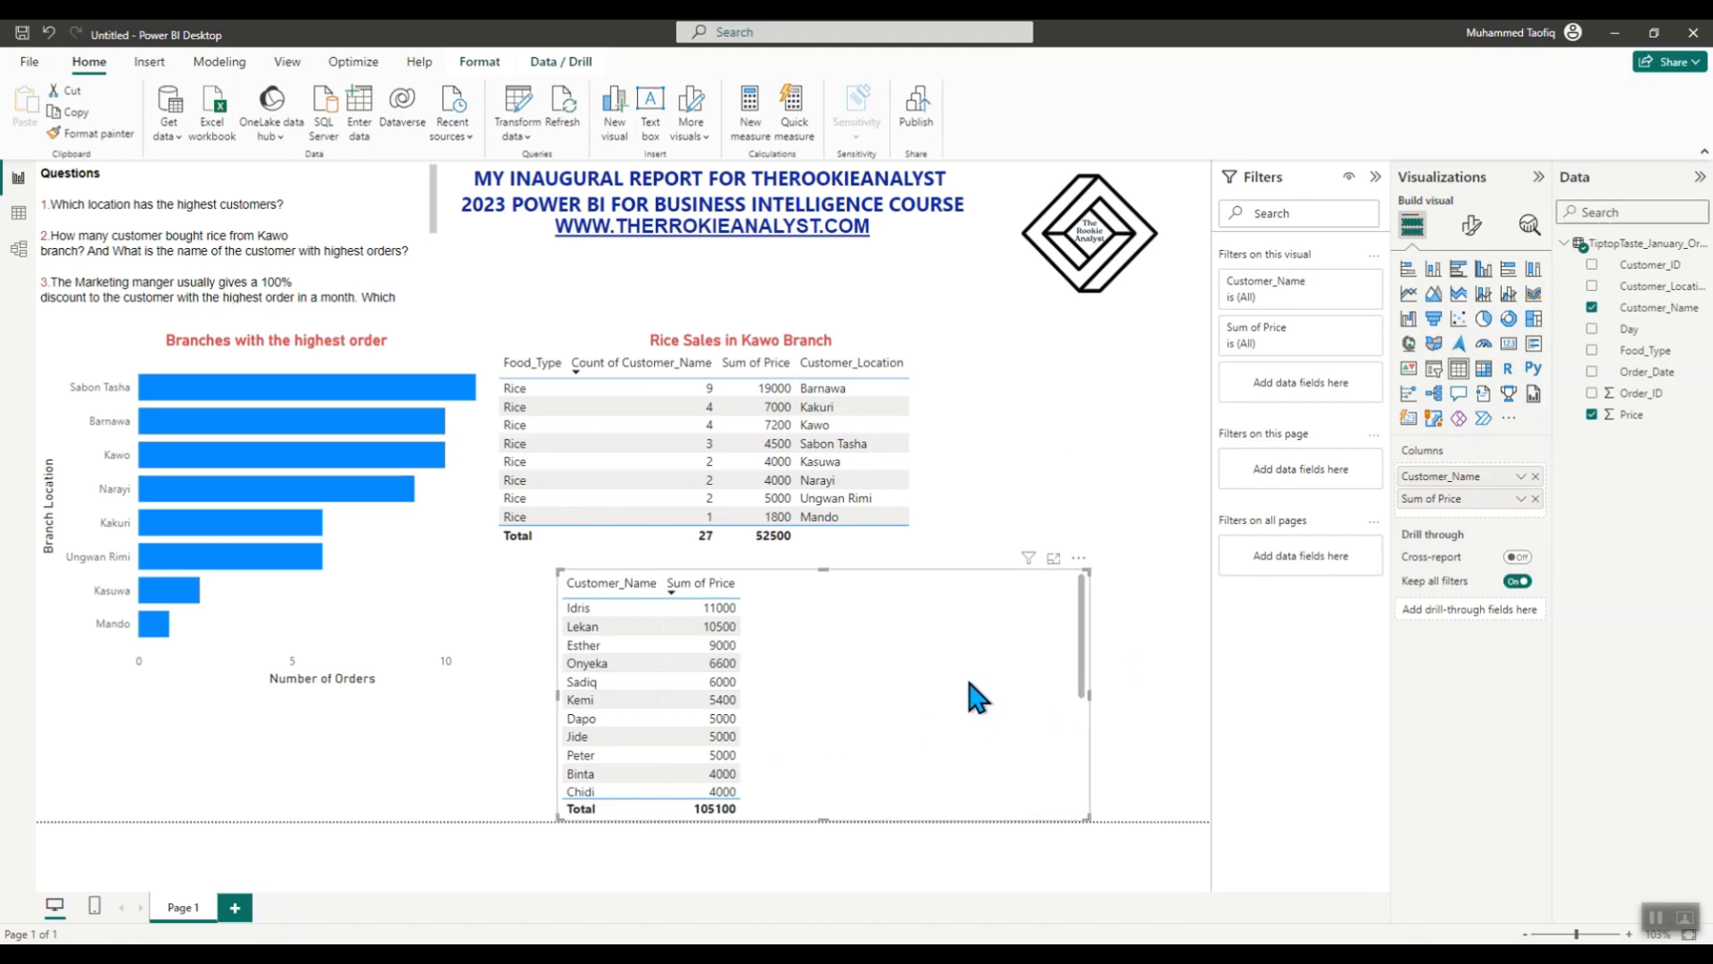
scroll(738, 688, "down", 4)
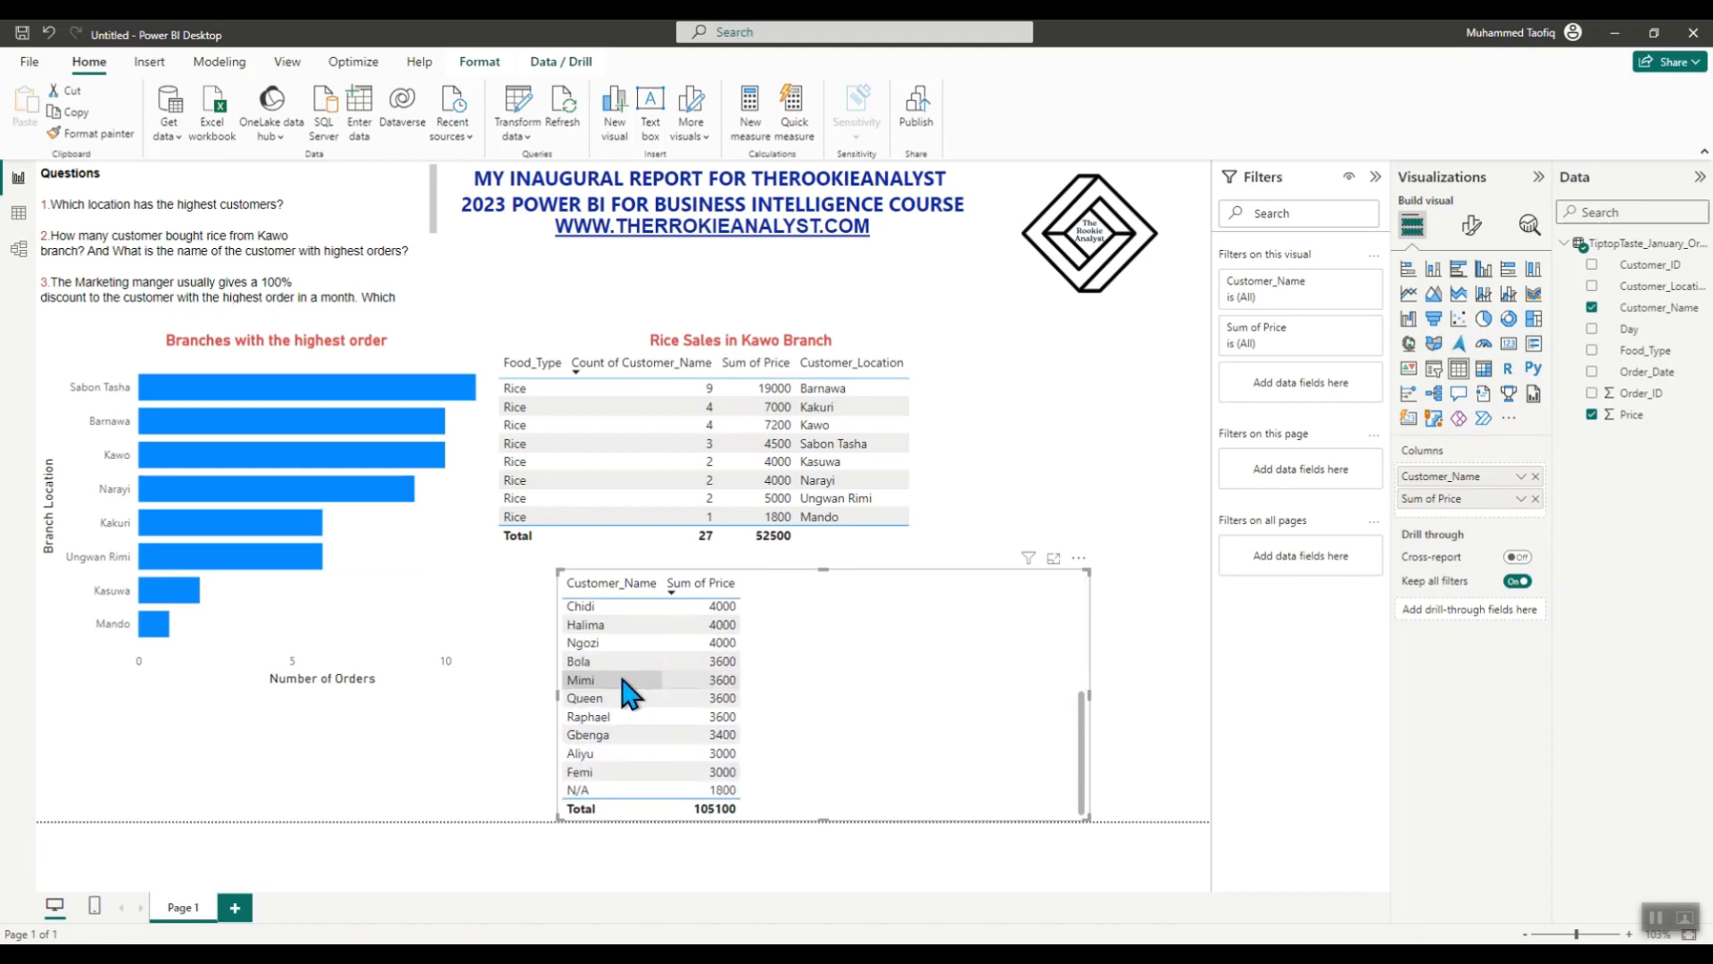
scroll(630, 765, "up", 4)
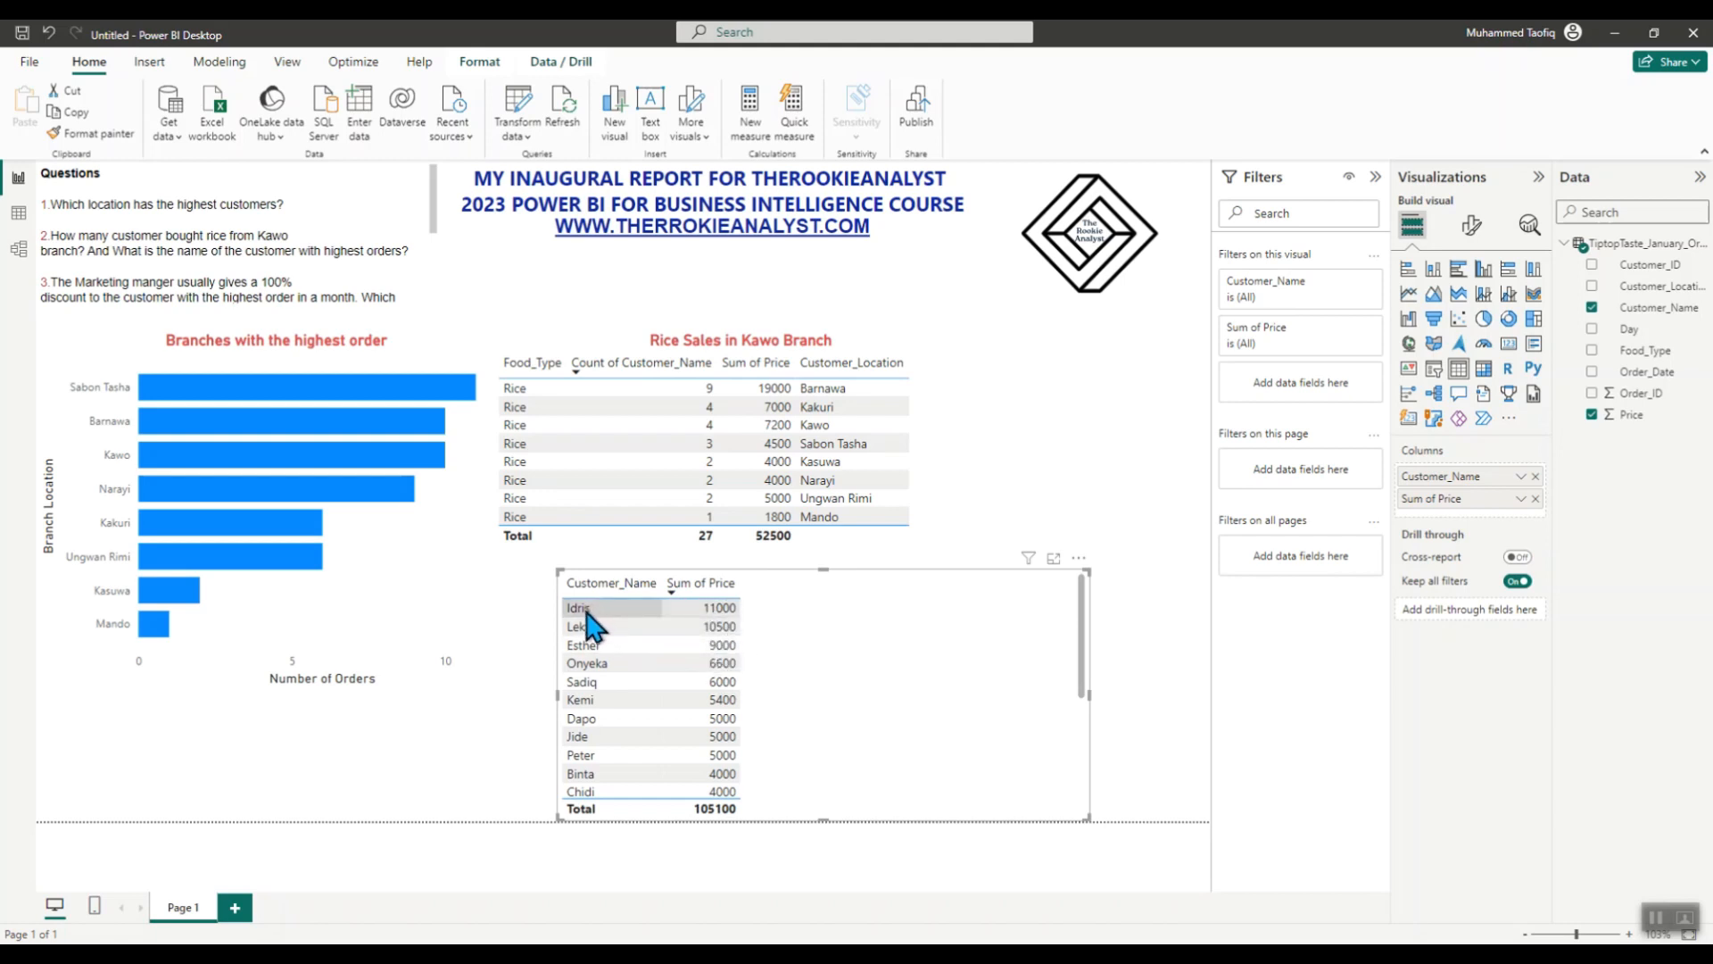
- Narrow the customer price table, convert it to a stacked bar chart, and reposition and enlarge it below the rice table
left_click(1097, 707)
left_click_drag(1090, 705, 844, 696)
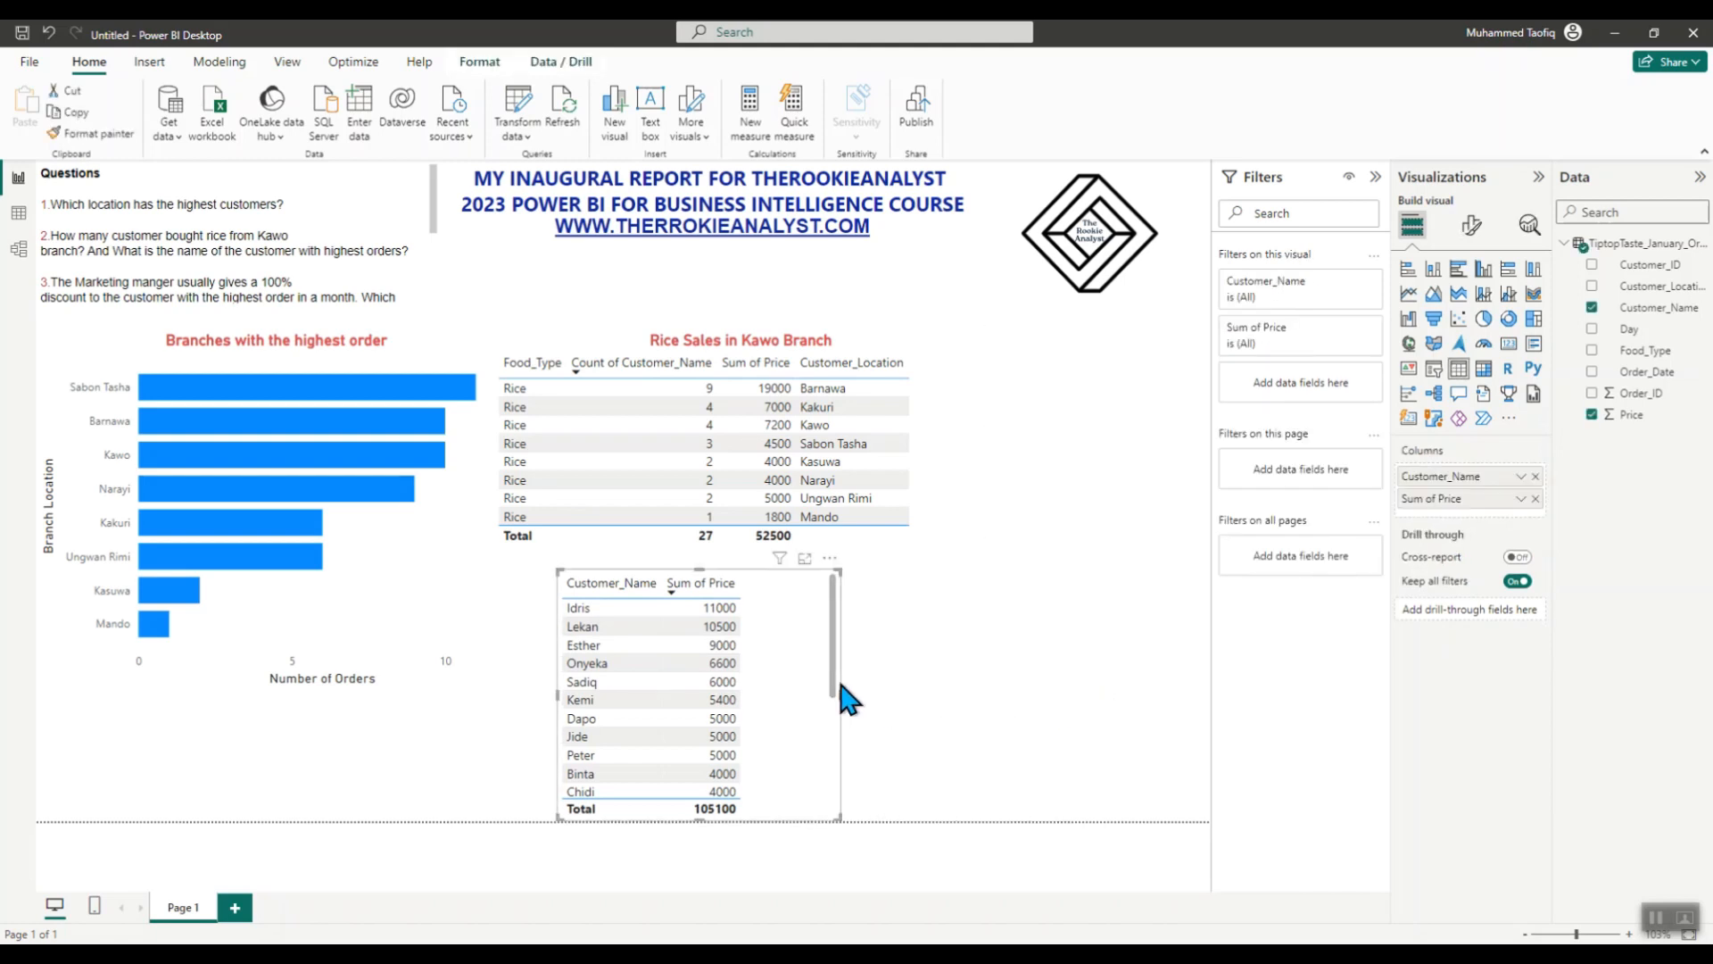
left_click(1408, 269)
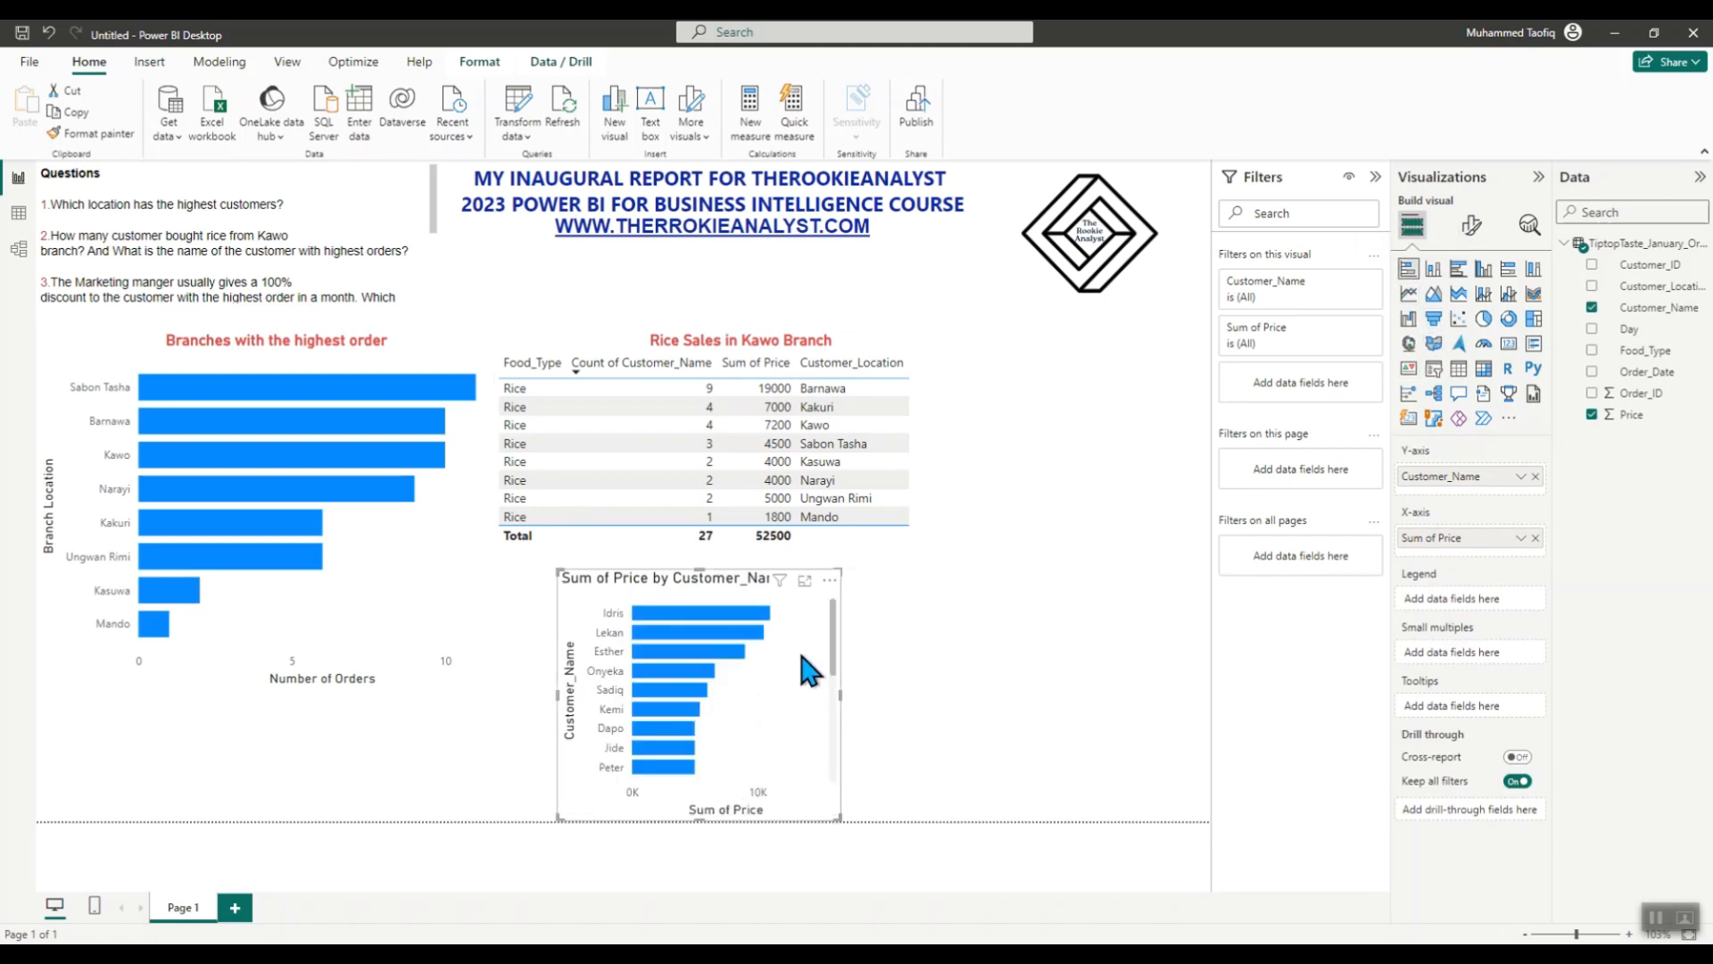
left_click_drag(808, 647, 875, 628)
left_click_drag(907, 801, 1036, 820)
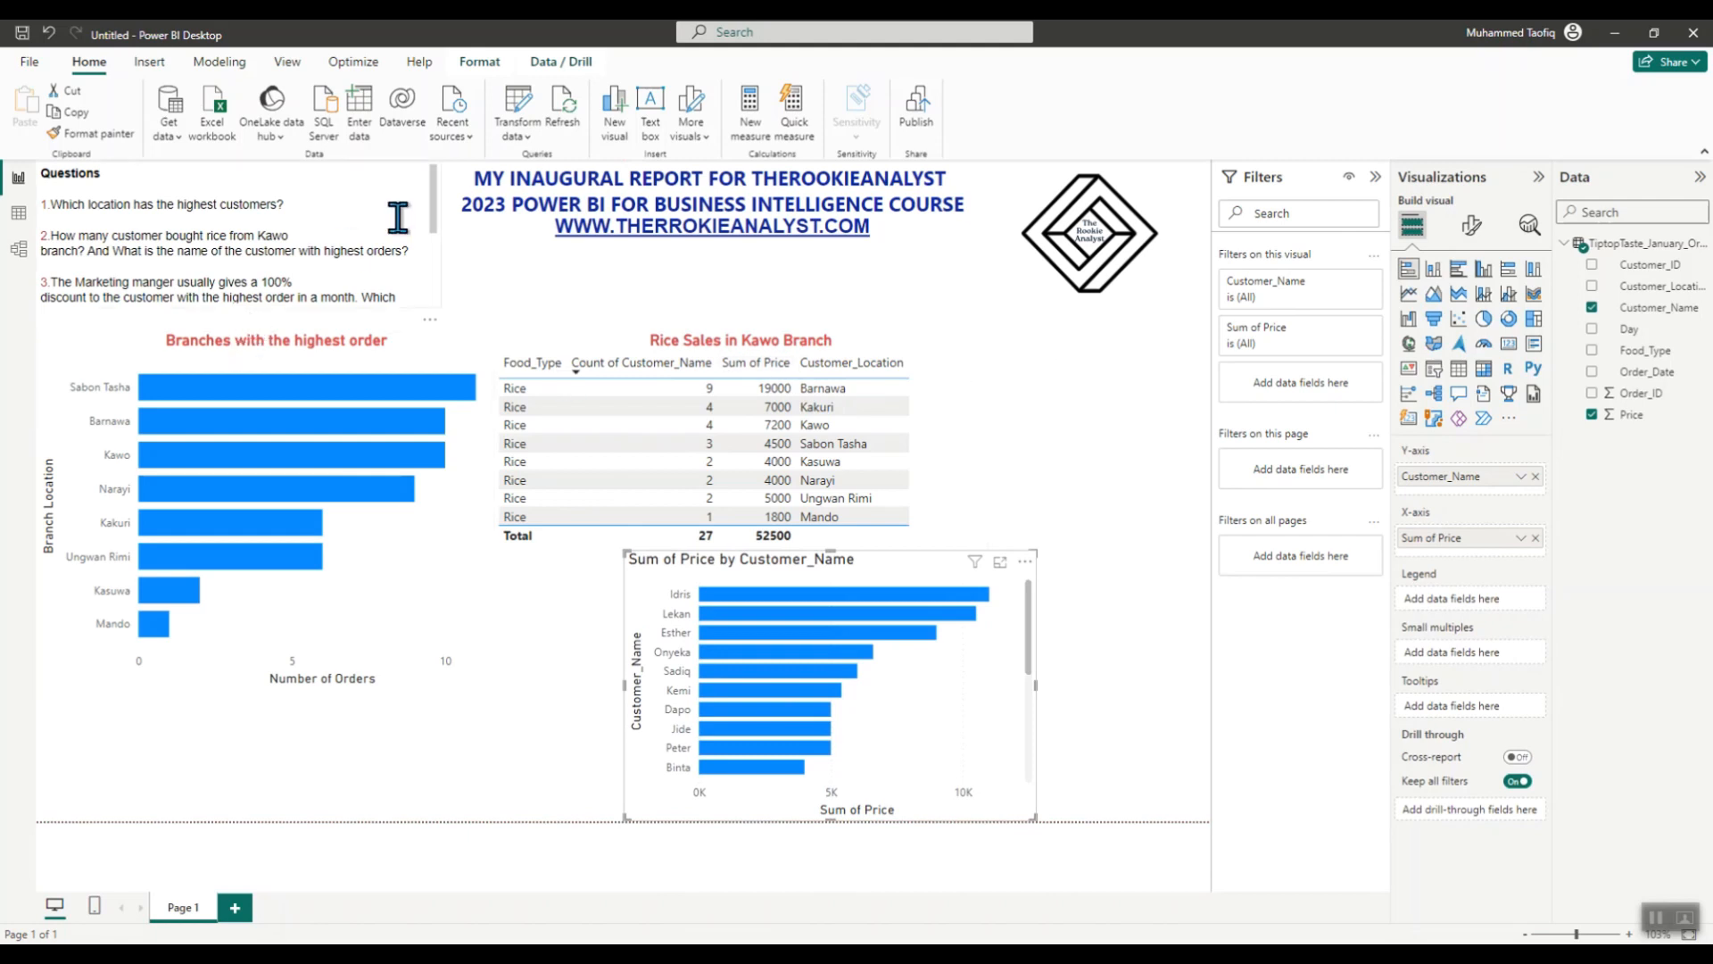
- Shrink the logo image in the page header slightly, keeping it in its corner
left_click(1118, 269)
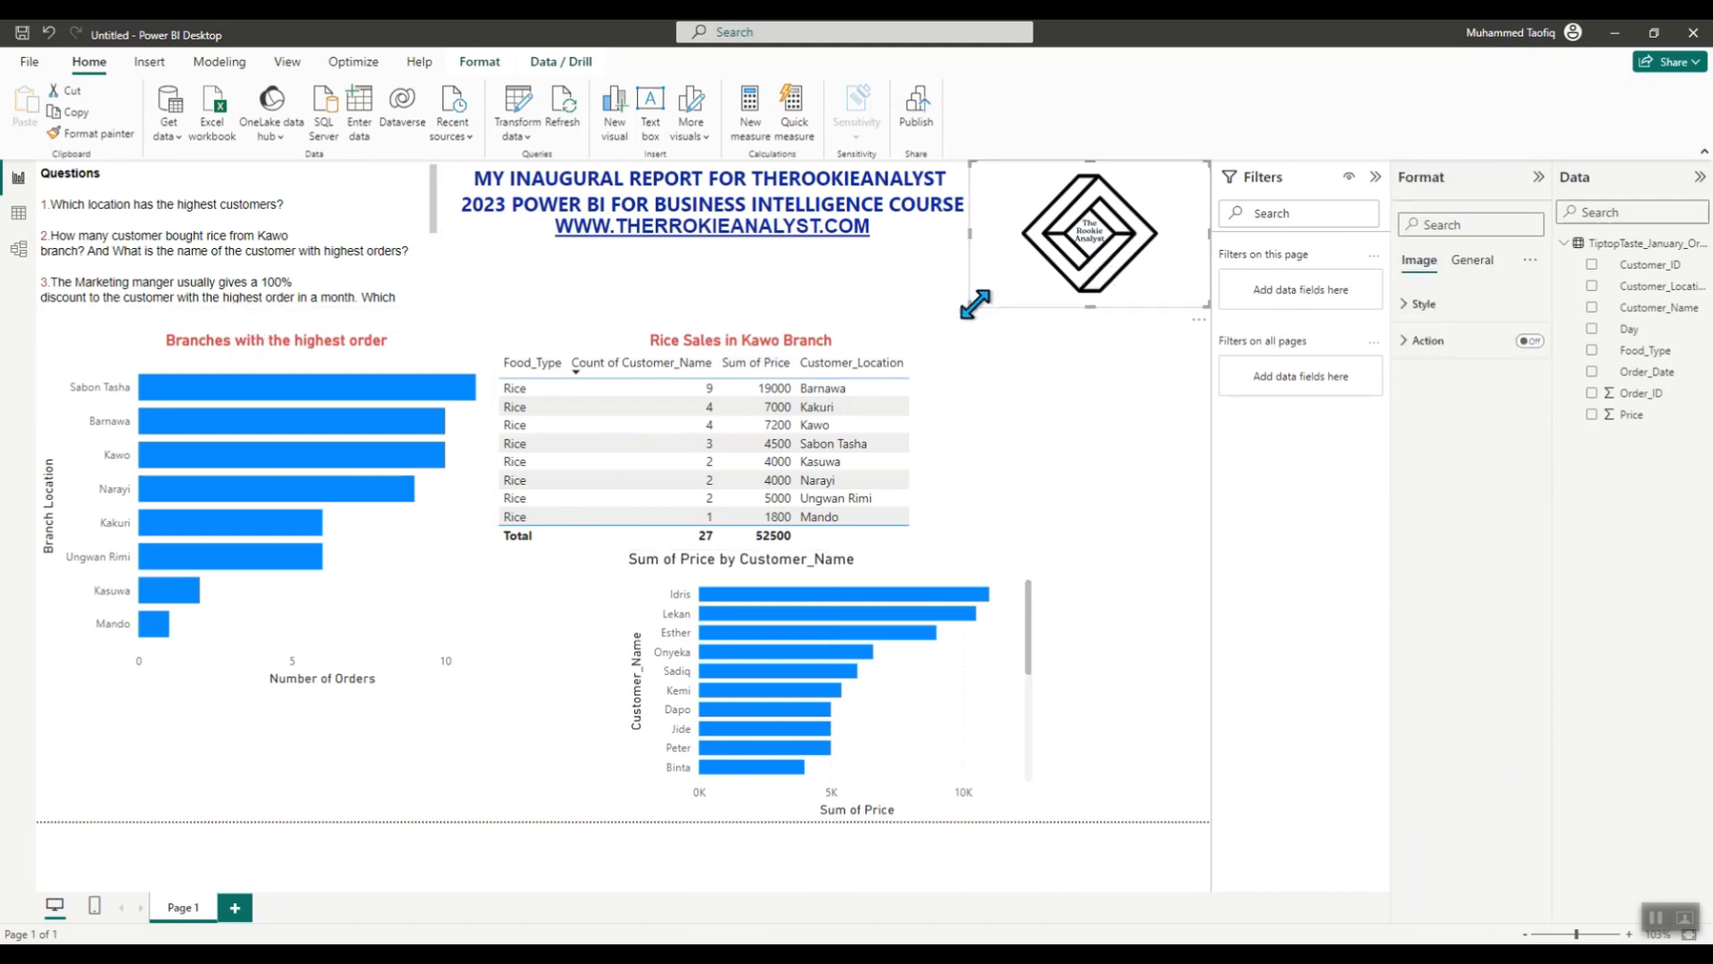
left_click_drag(975, 298, 1001, 267)
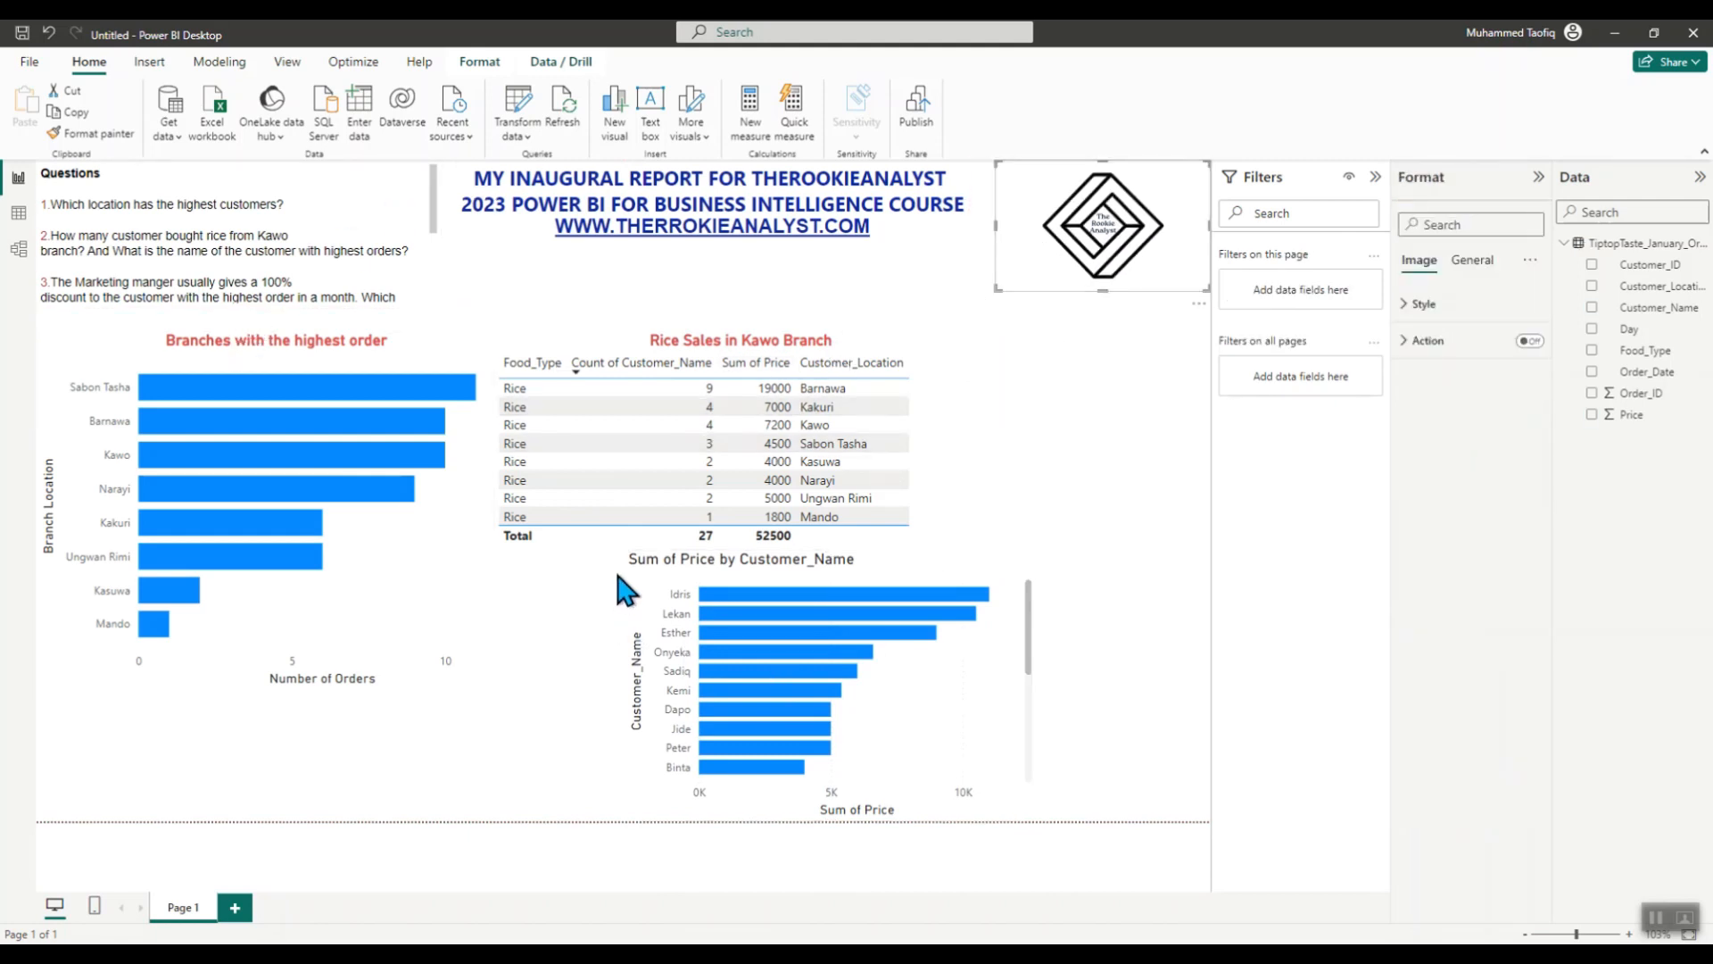
- Swap the customer price chart above the rice table, aligning the table beneath it and resizing the chart so they do not overlap
left_click(625, 540)
left_click_drag(612, 554, 544, 506)
left_click_drag(964, 768, 1090, 815)
left_click_drag(929, 696, 1014, 529)
left_click_drag(558, 342, 504, 648)
left_click_drag(953, 337, 822, 298)
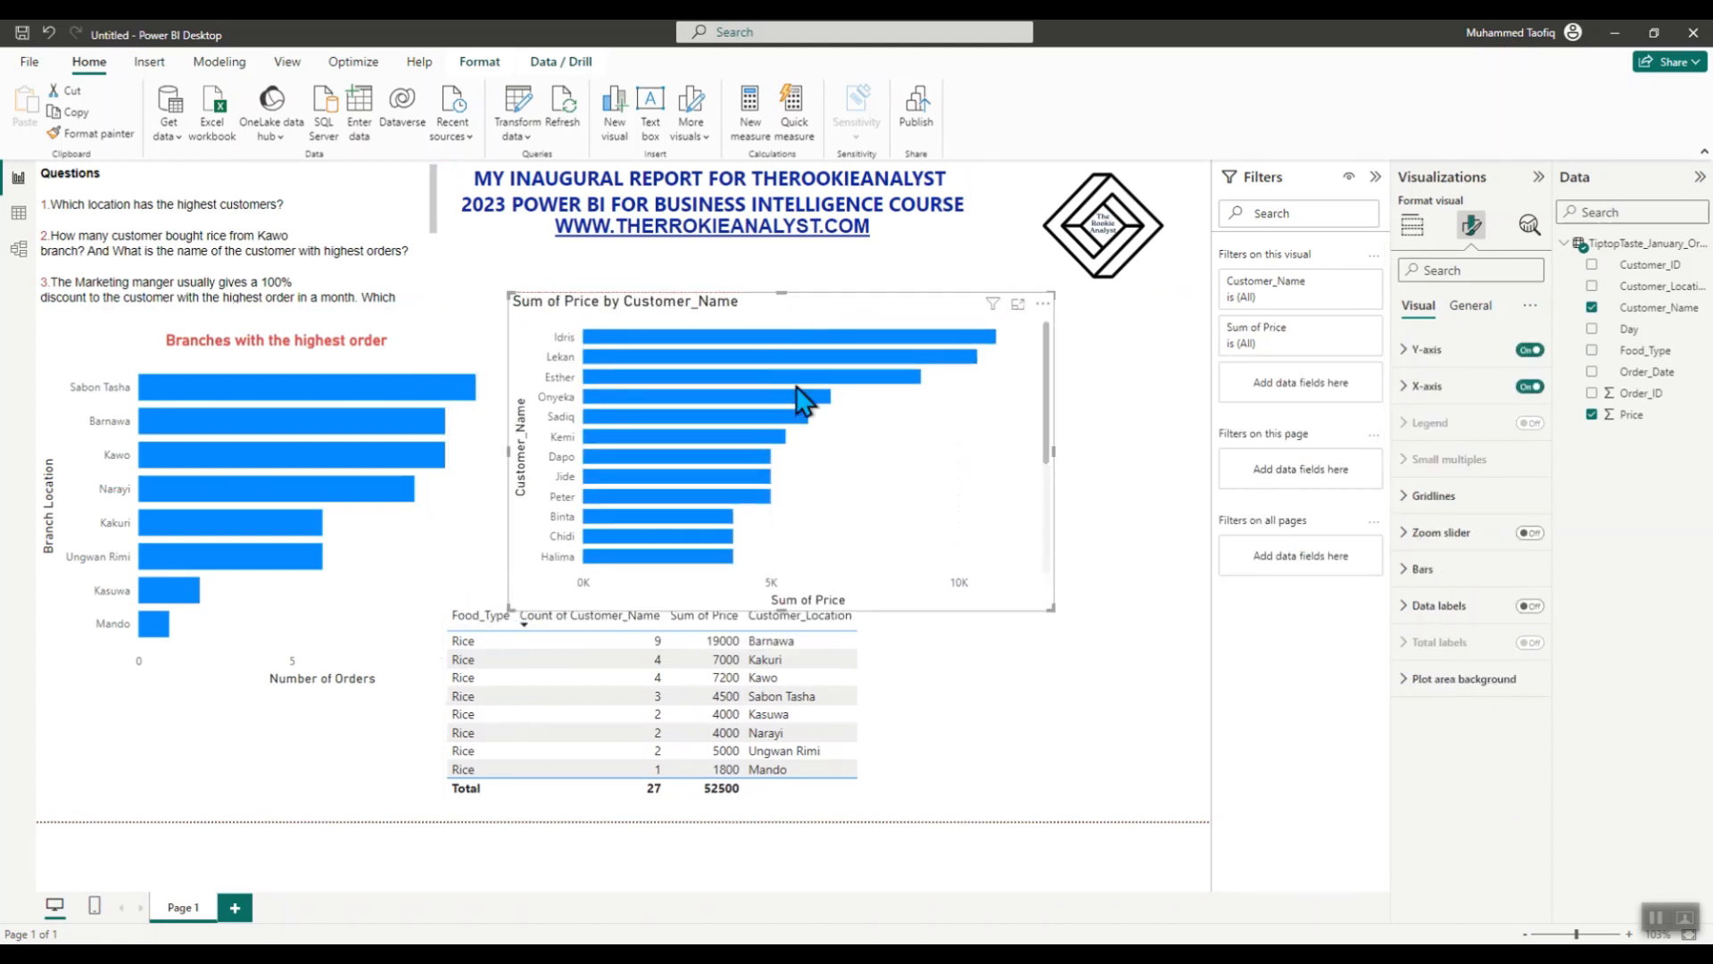
left_click_drag(474, 658, 532, 659)
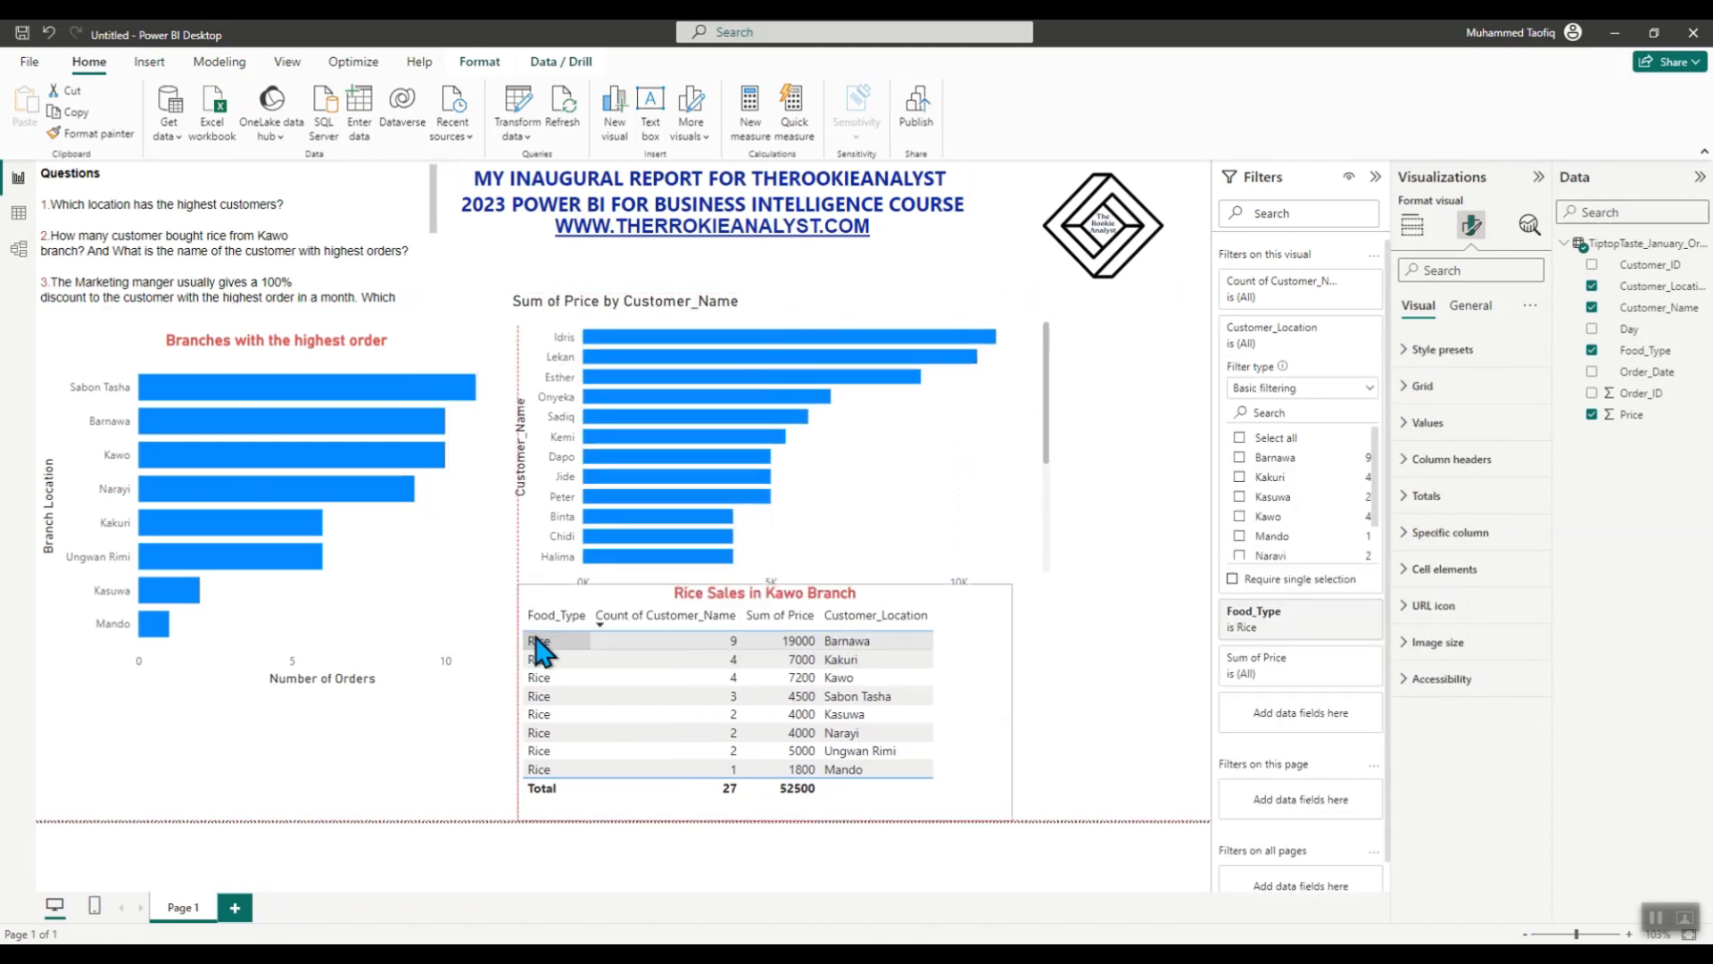
left_click(1041, 591)
left_click_drag(1040, 591, 1000, 576)
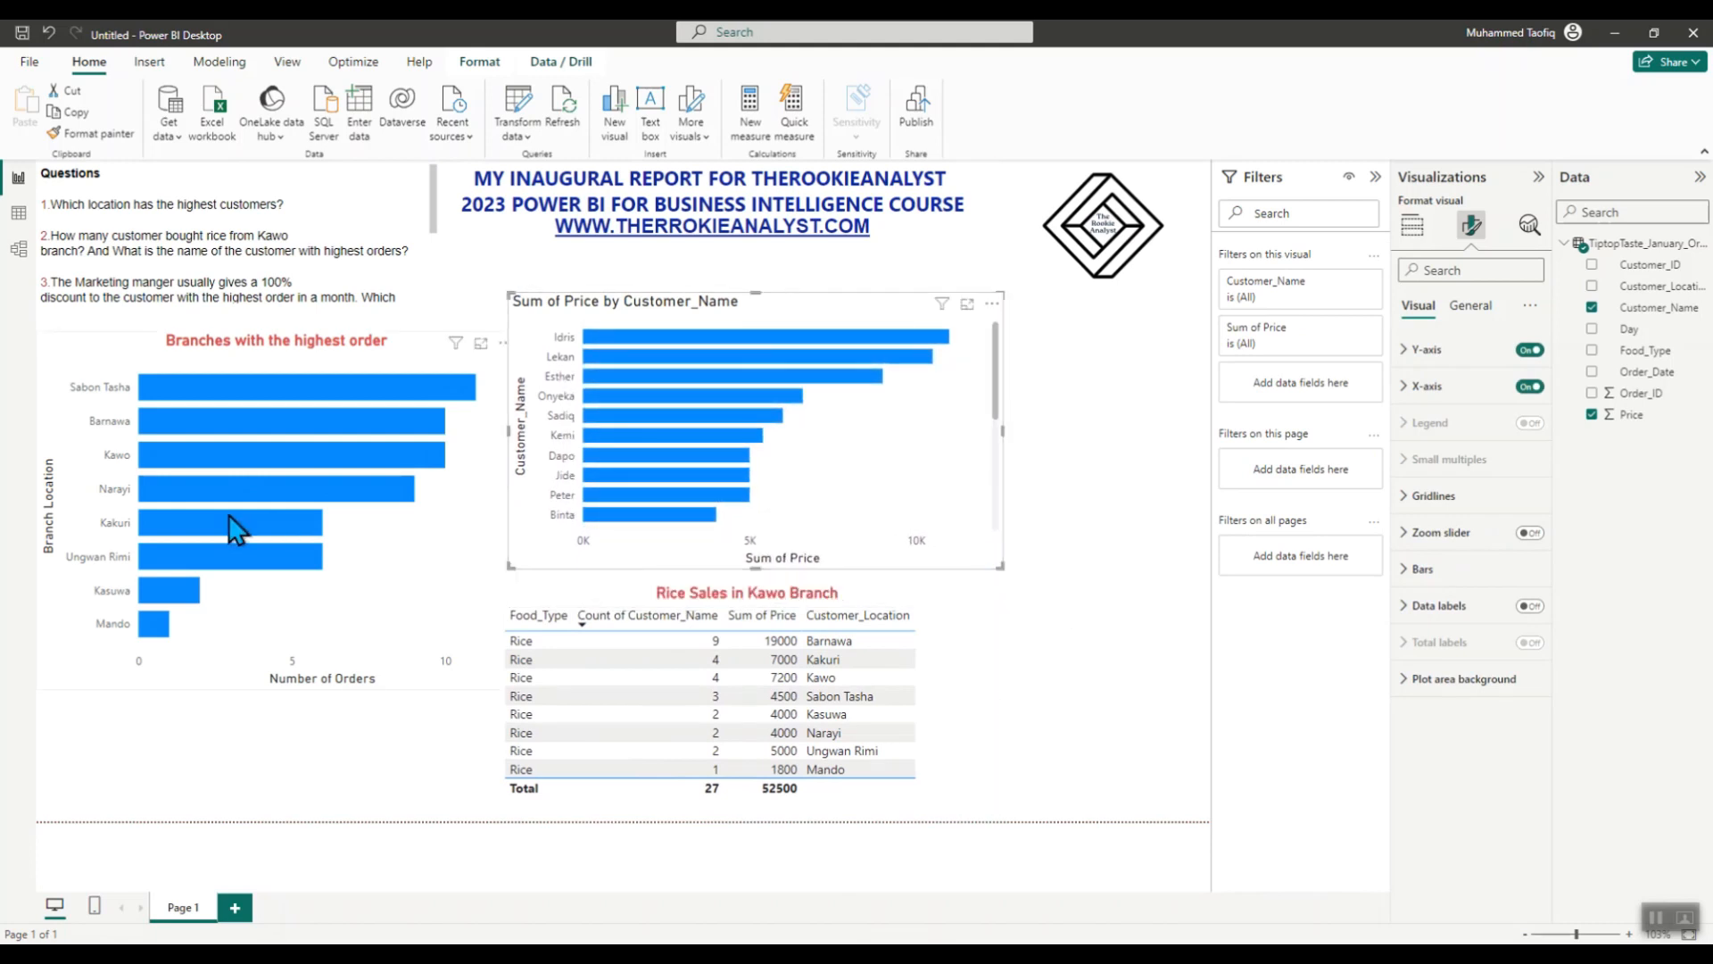
- Shrink the "Branches with the highest order" chart and place the slightly shortened rice table directly beneath it
left_click(339, 616)
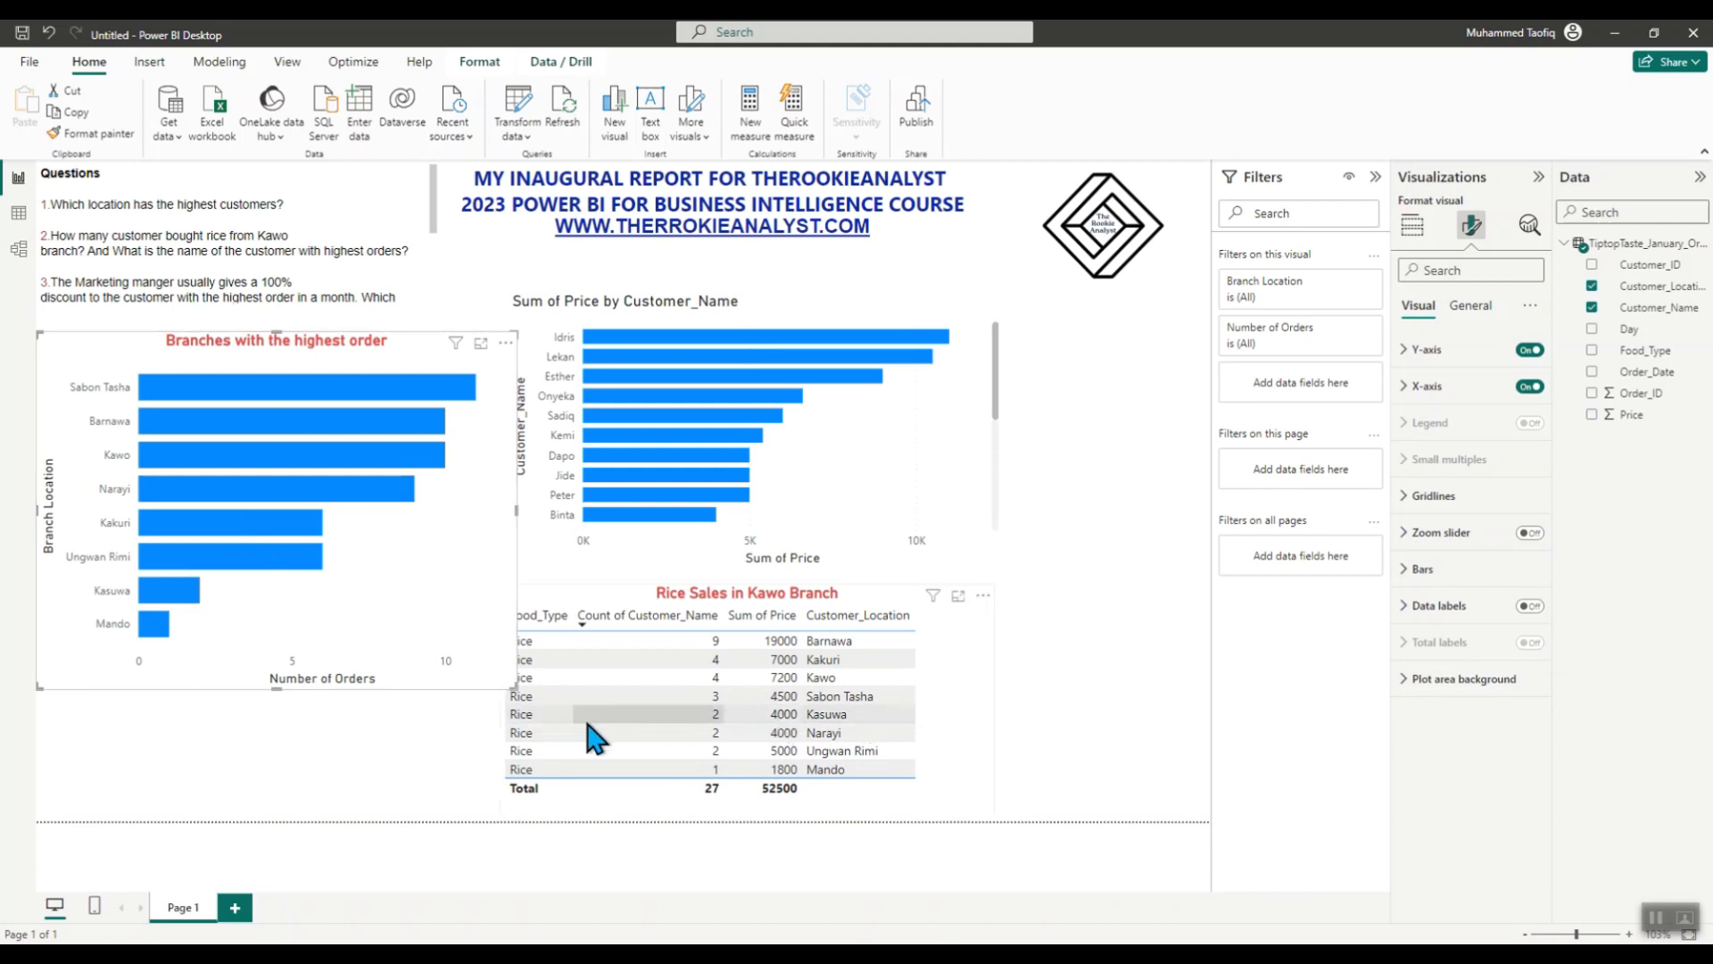
left_click_drag(514, 686, 441, 592)
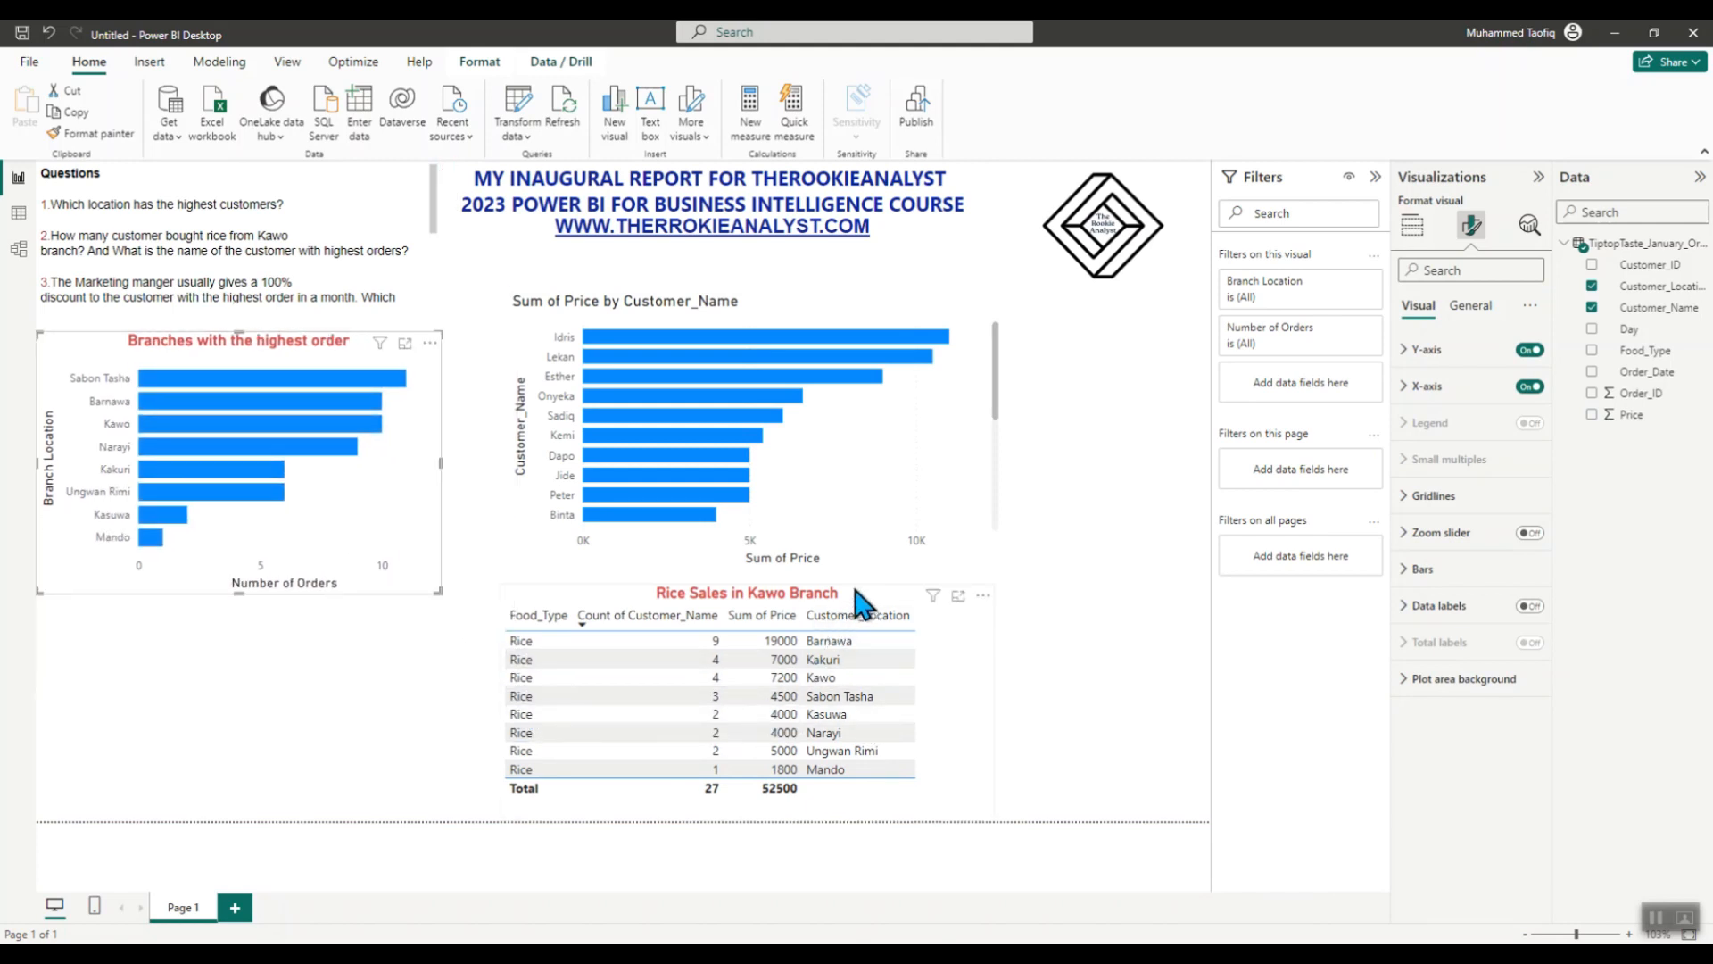
left_click_drag(860, 600, 449, 705)
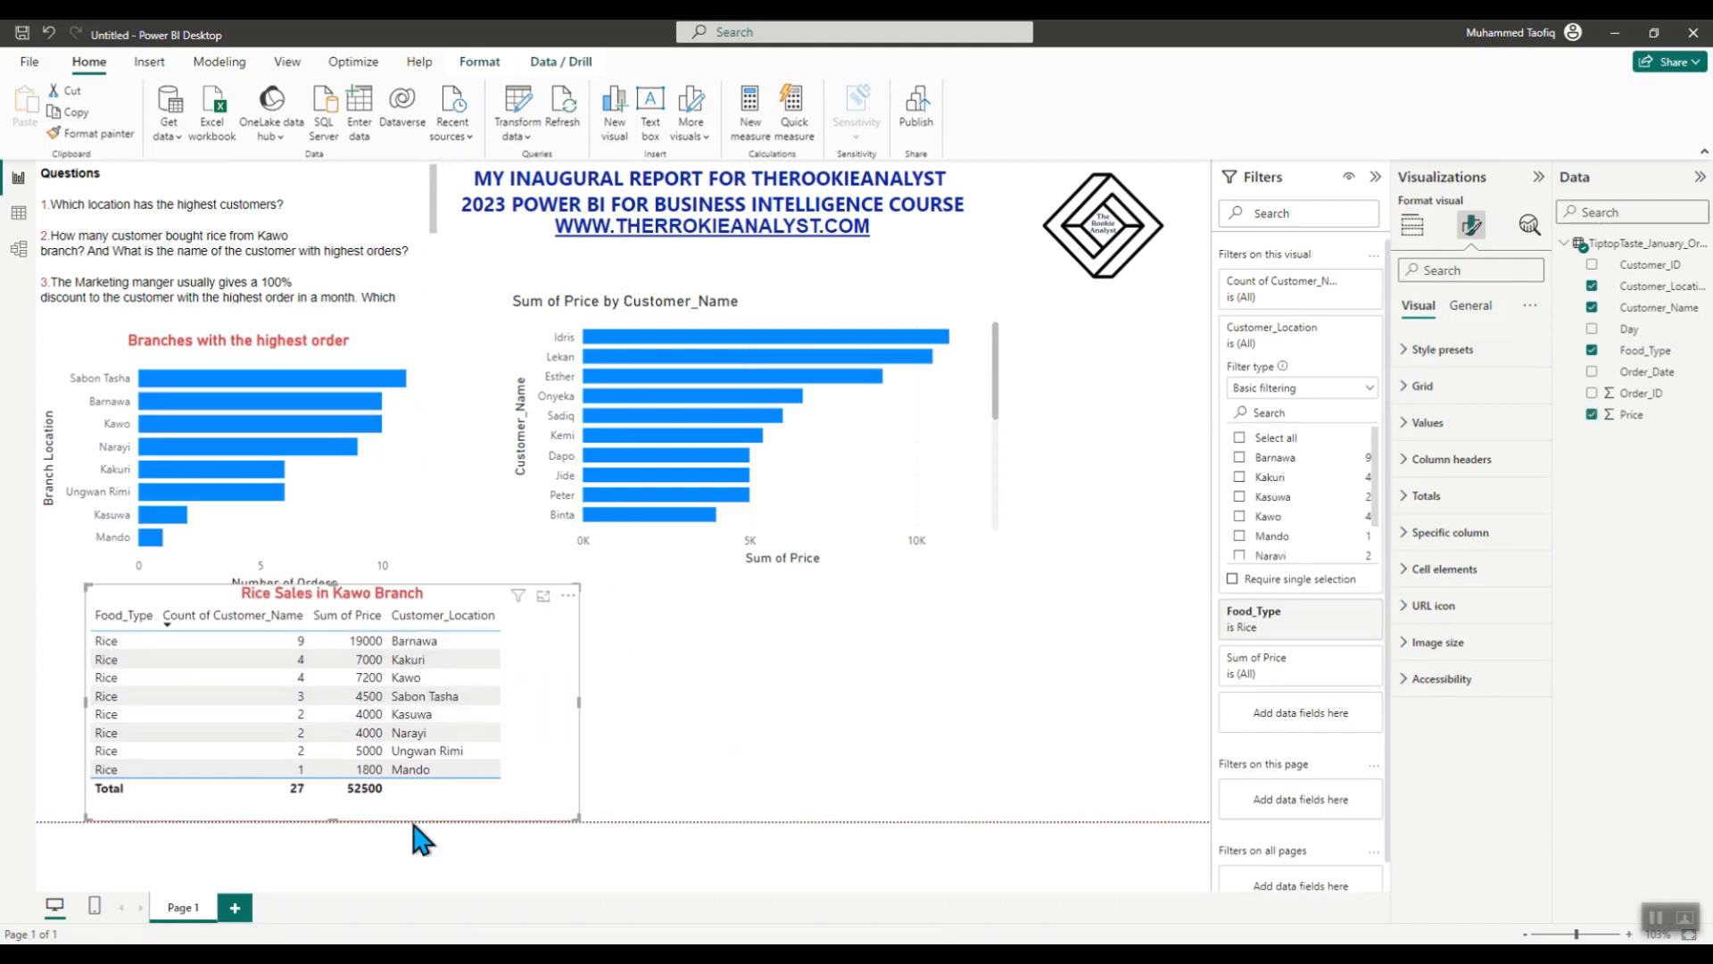
left_click_drag(328, 818, 350, 794)
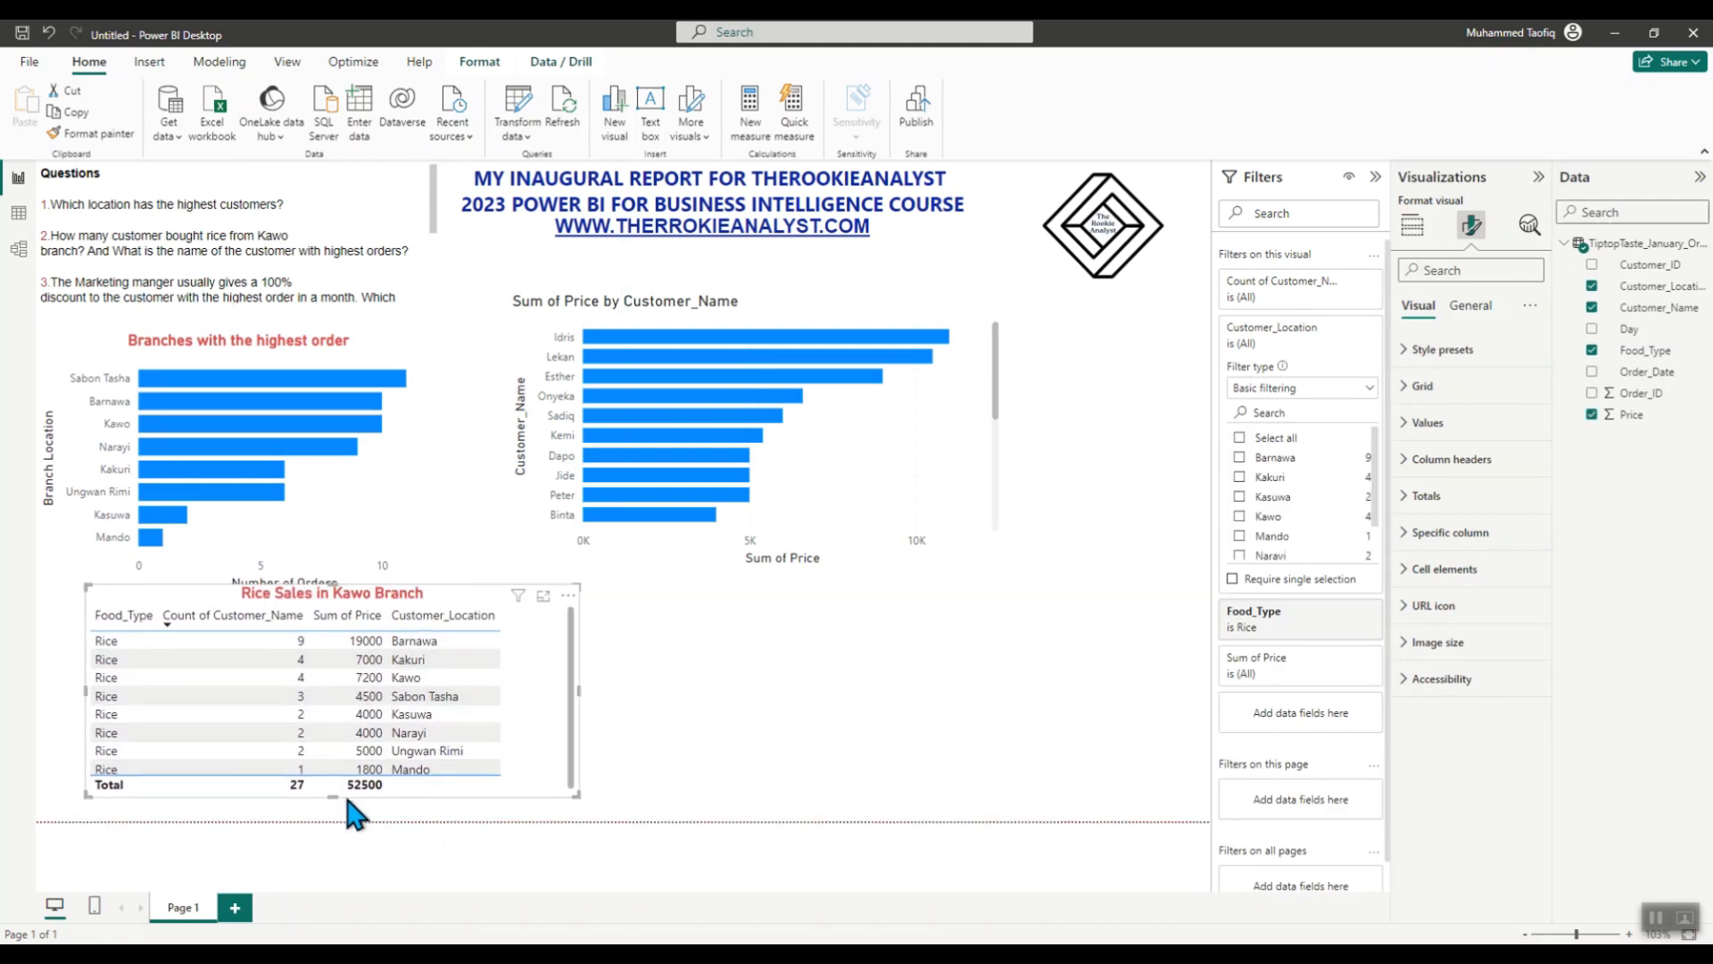
left_click_drag(477, 596, 436, 626)
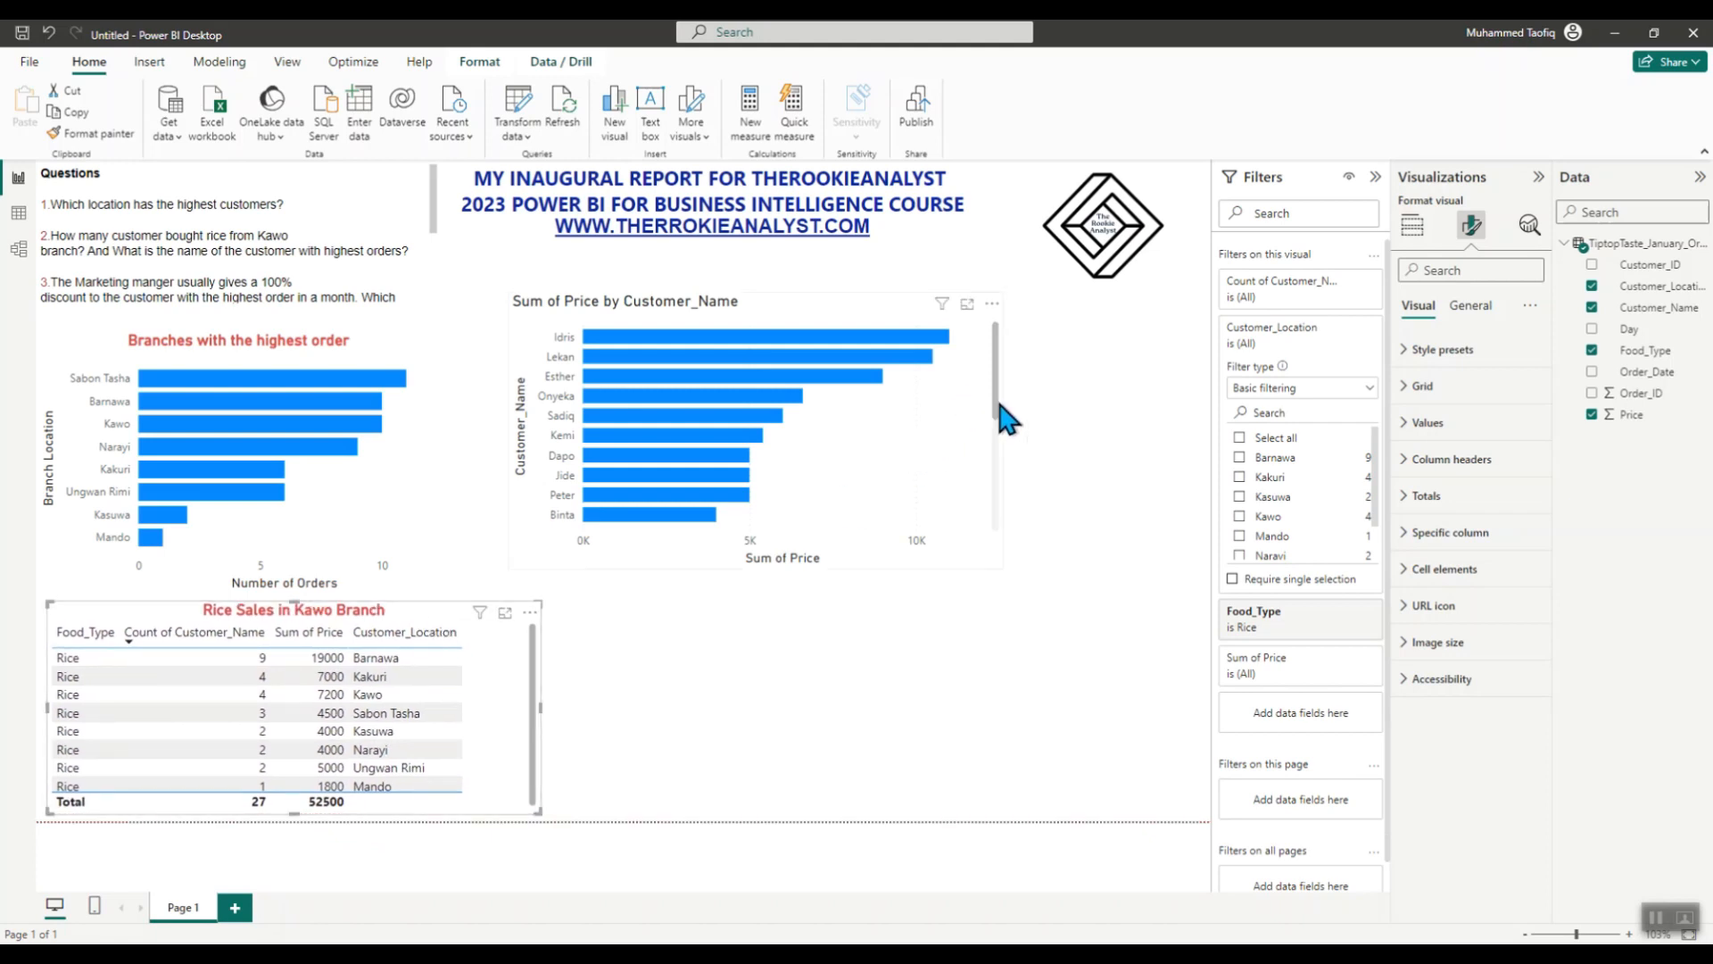
- Resize the customer price chart to fill the free area beside the rice table and move it down clear of the page header
left_click_drag(997, 403, 1031, 410)
left_click_drag(1035, 564, 1166, 781)
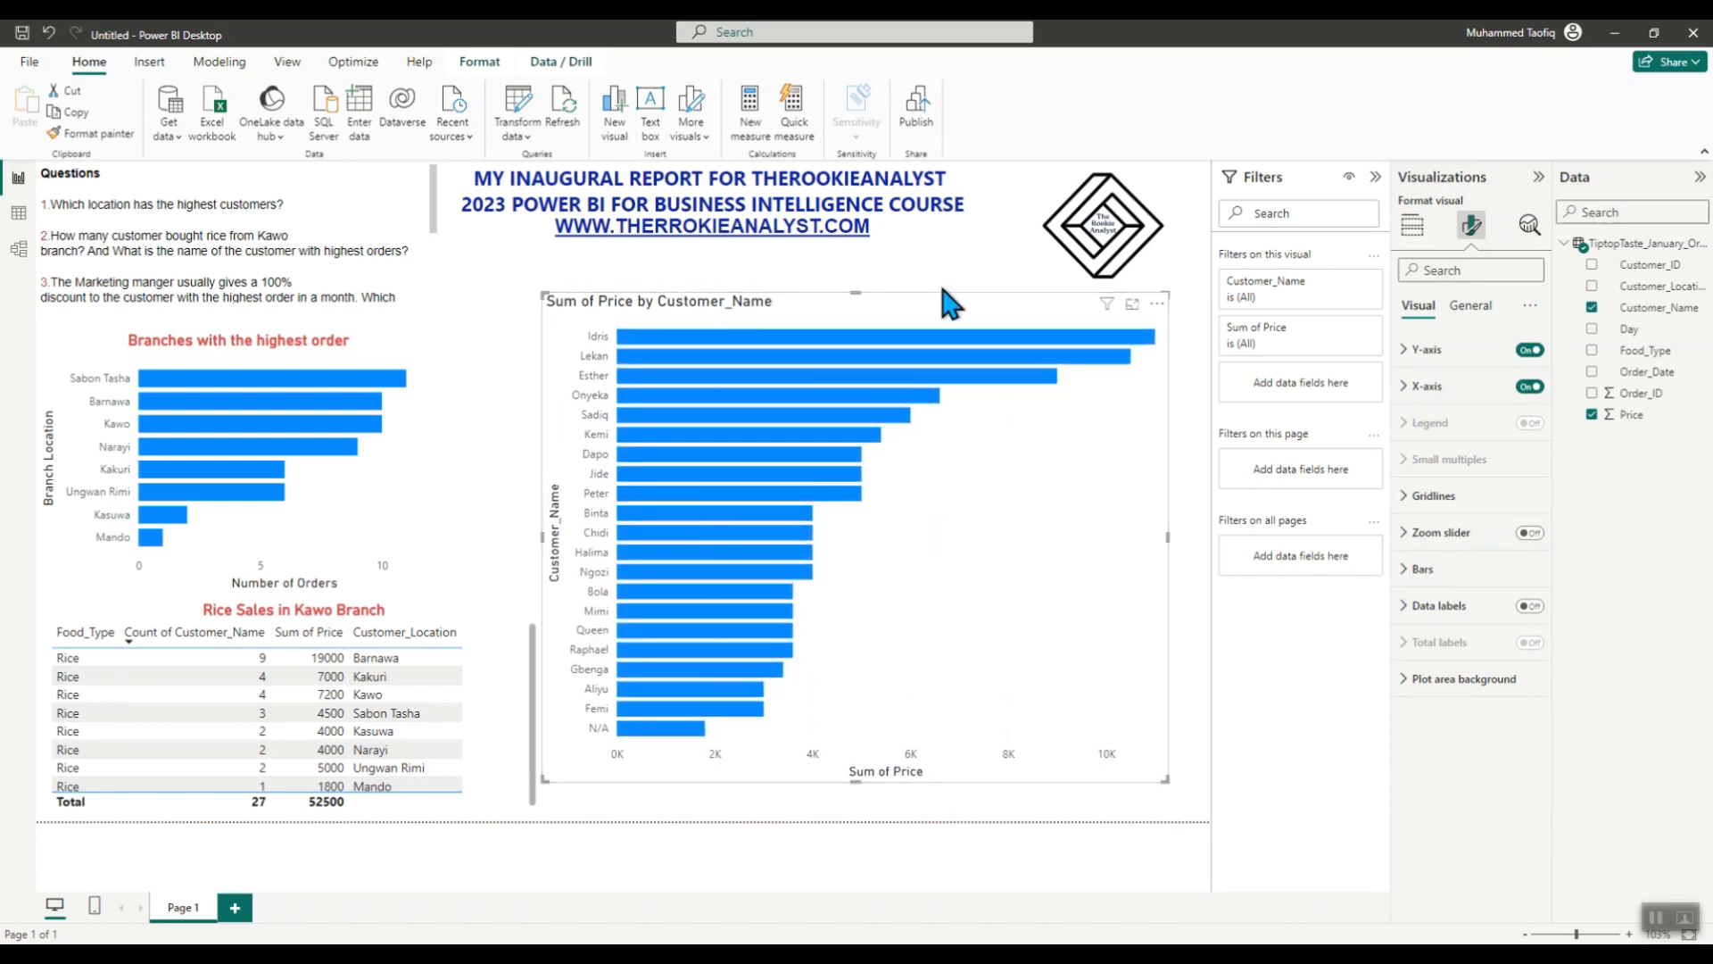
left_click_drag(945, 315, 956, 330)
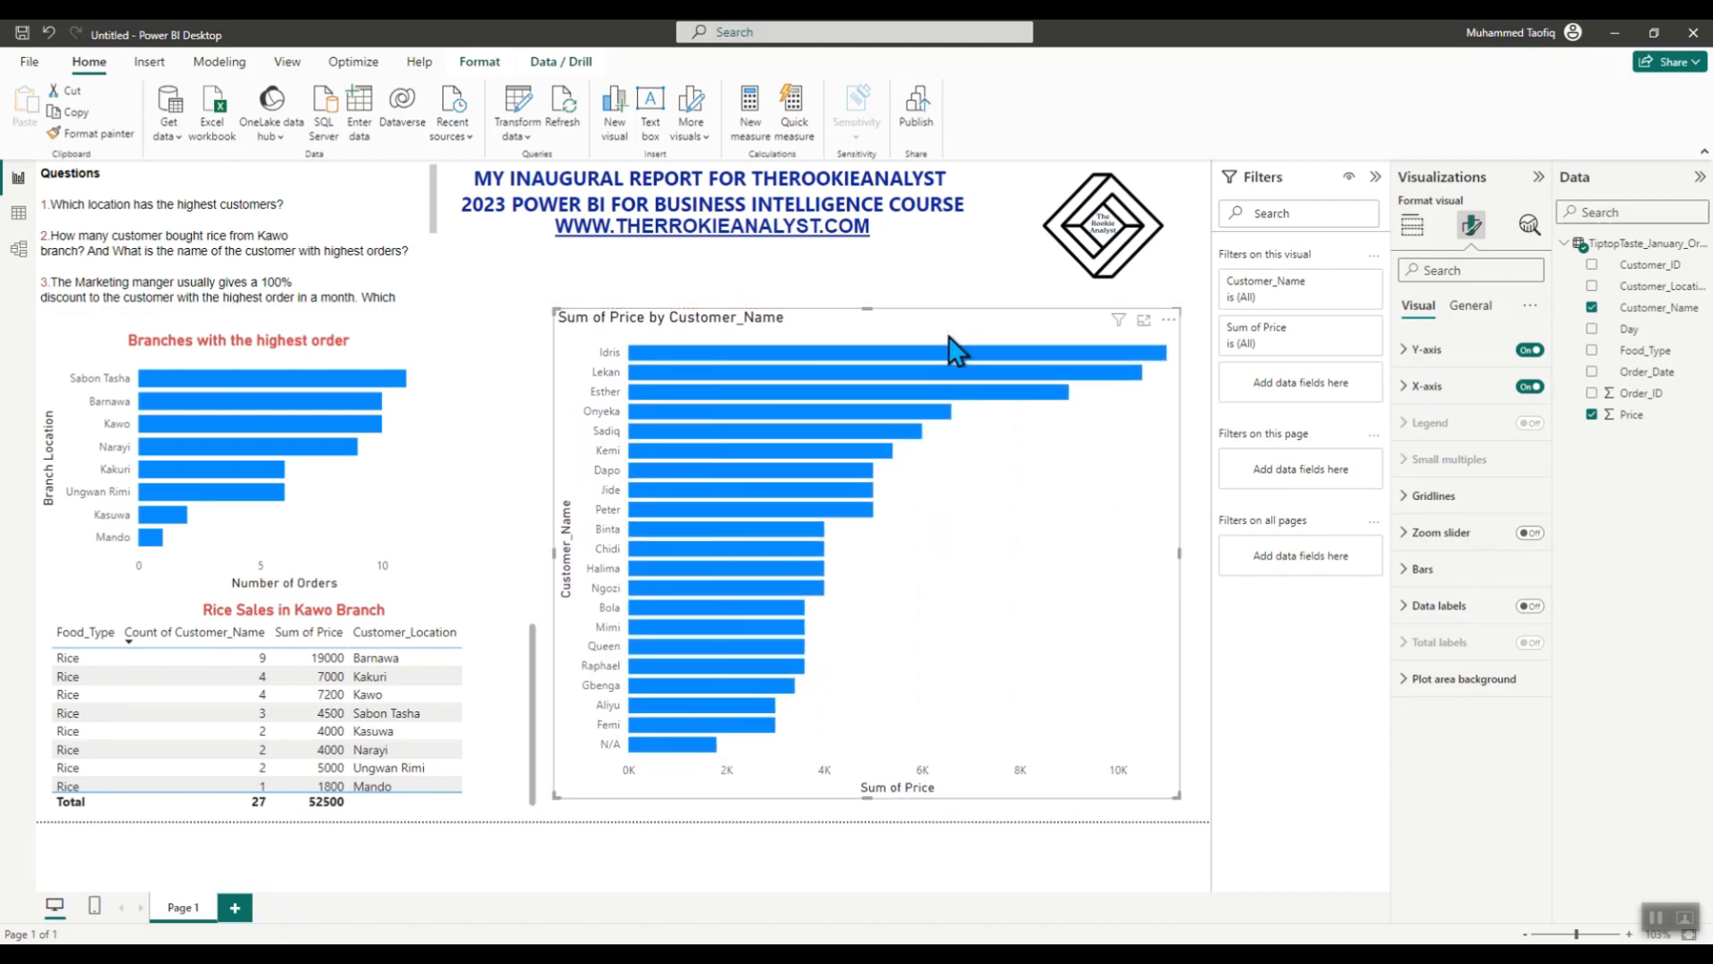
left_click_drag(1174, 797, 1069, 732)
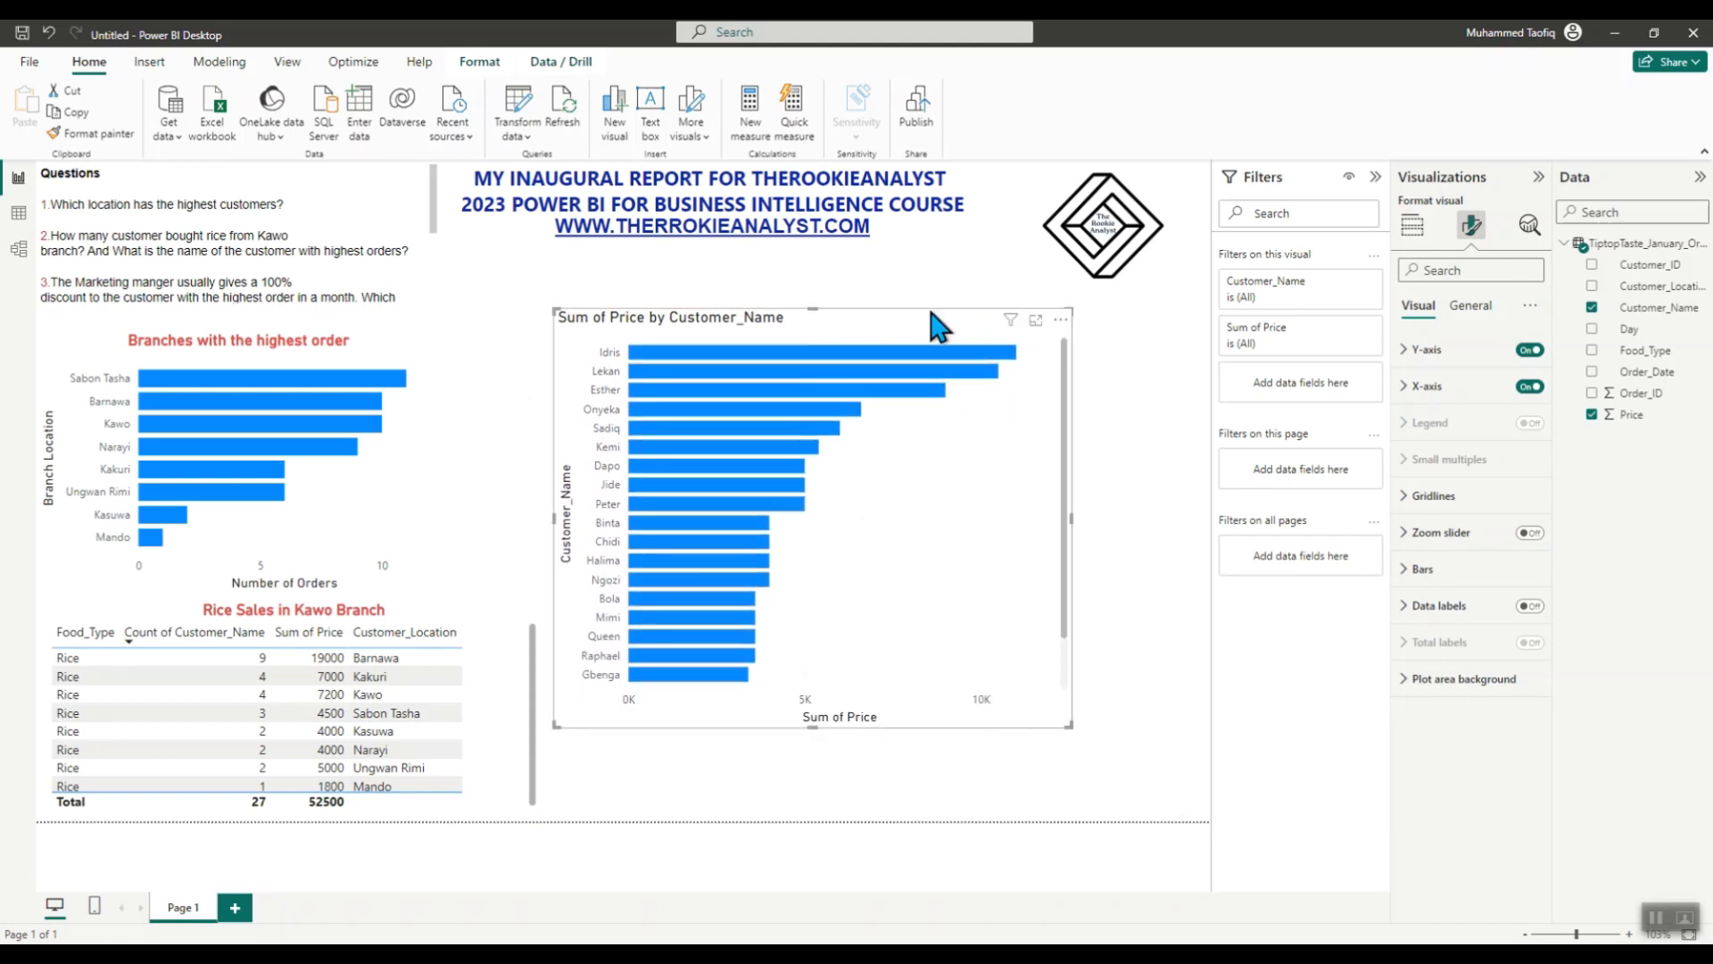
left_click_drag(933, 314, 959, 415)
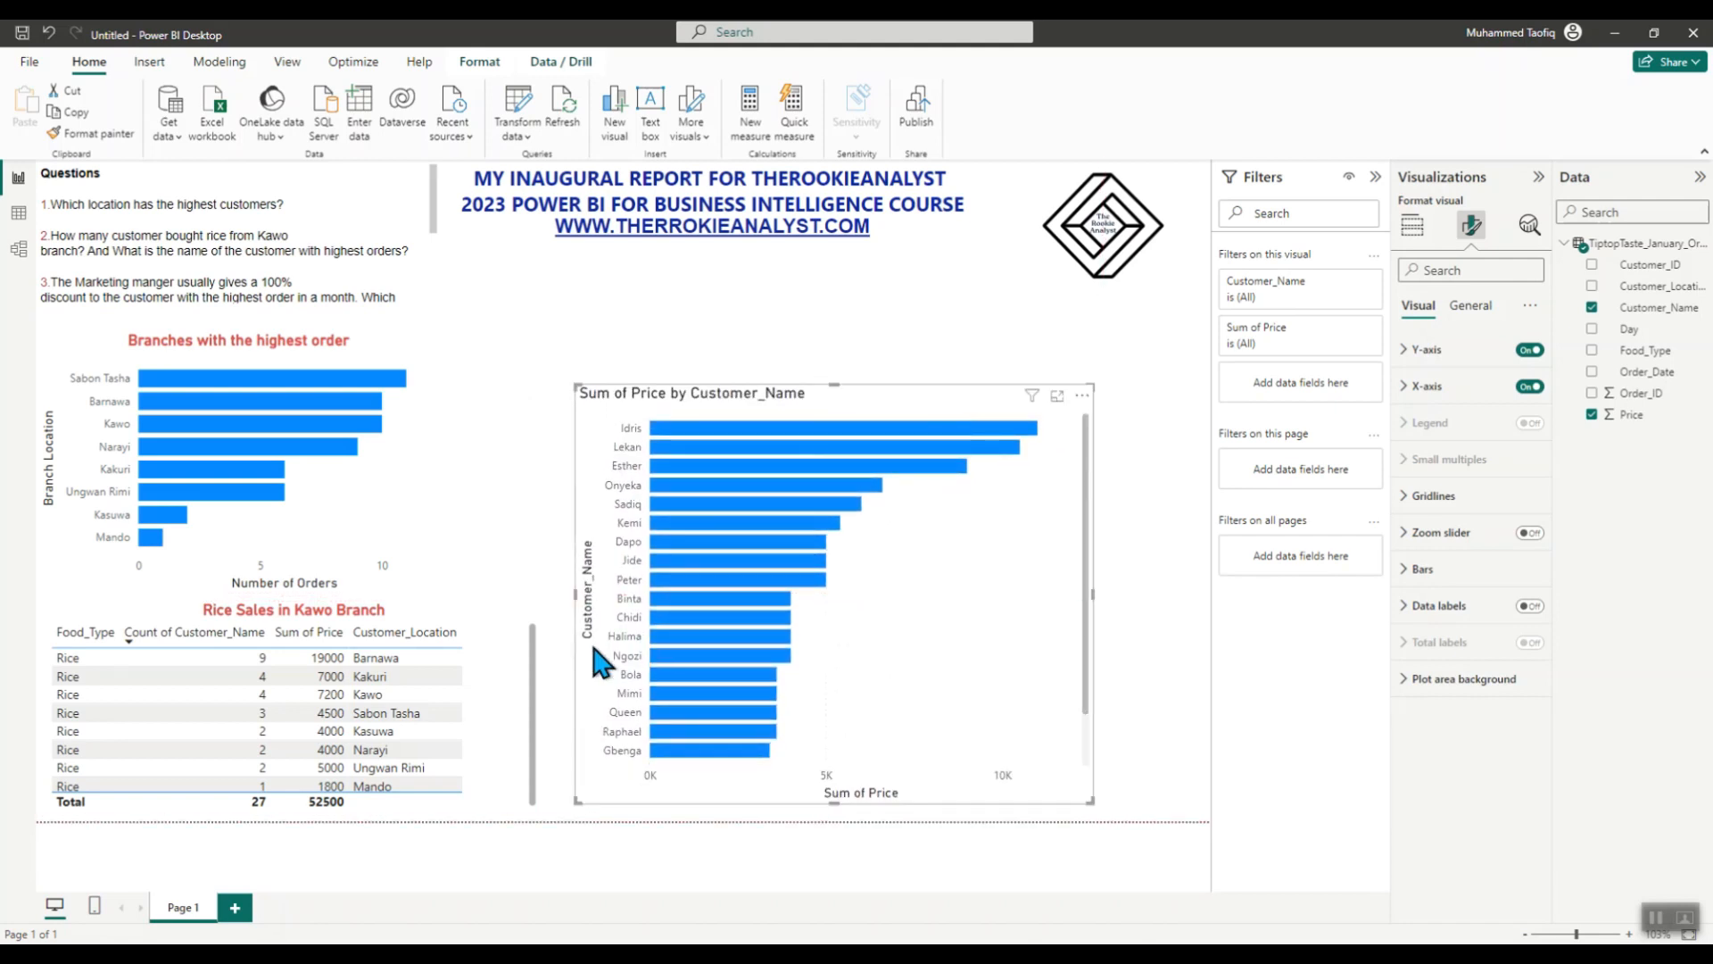
- Enlarge the rice sales table slightly in width and height toward the neighbouring charts
left_click(518, 739)
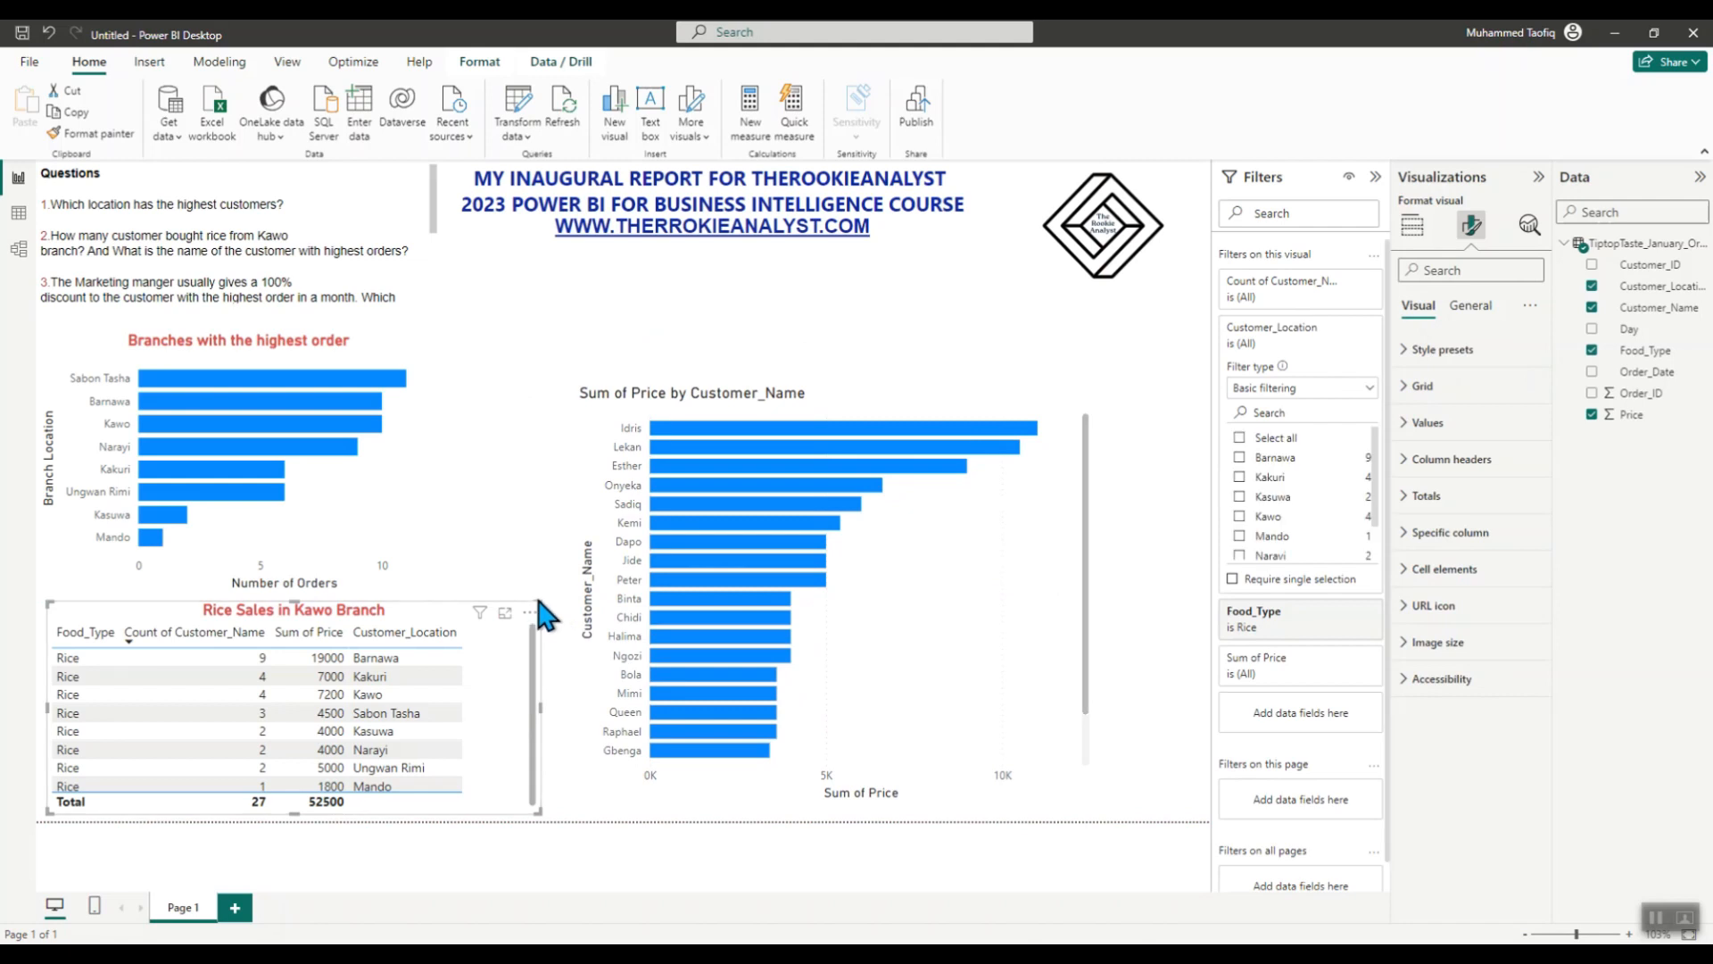
left_click_drag(542, 601, 557, 596)
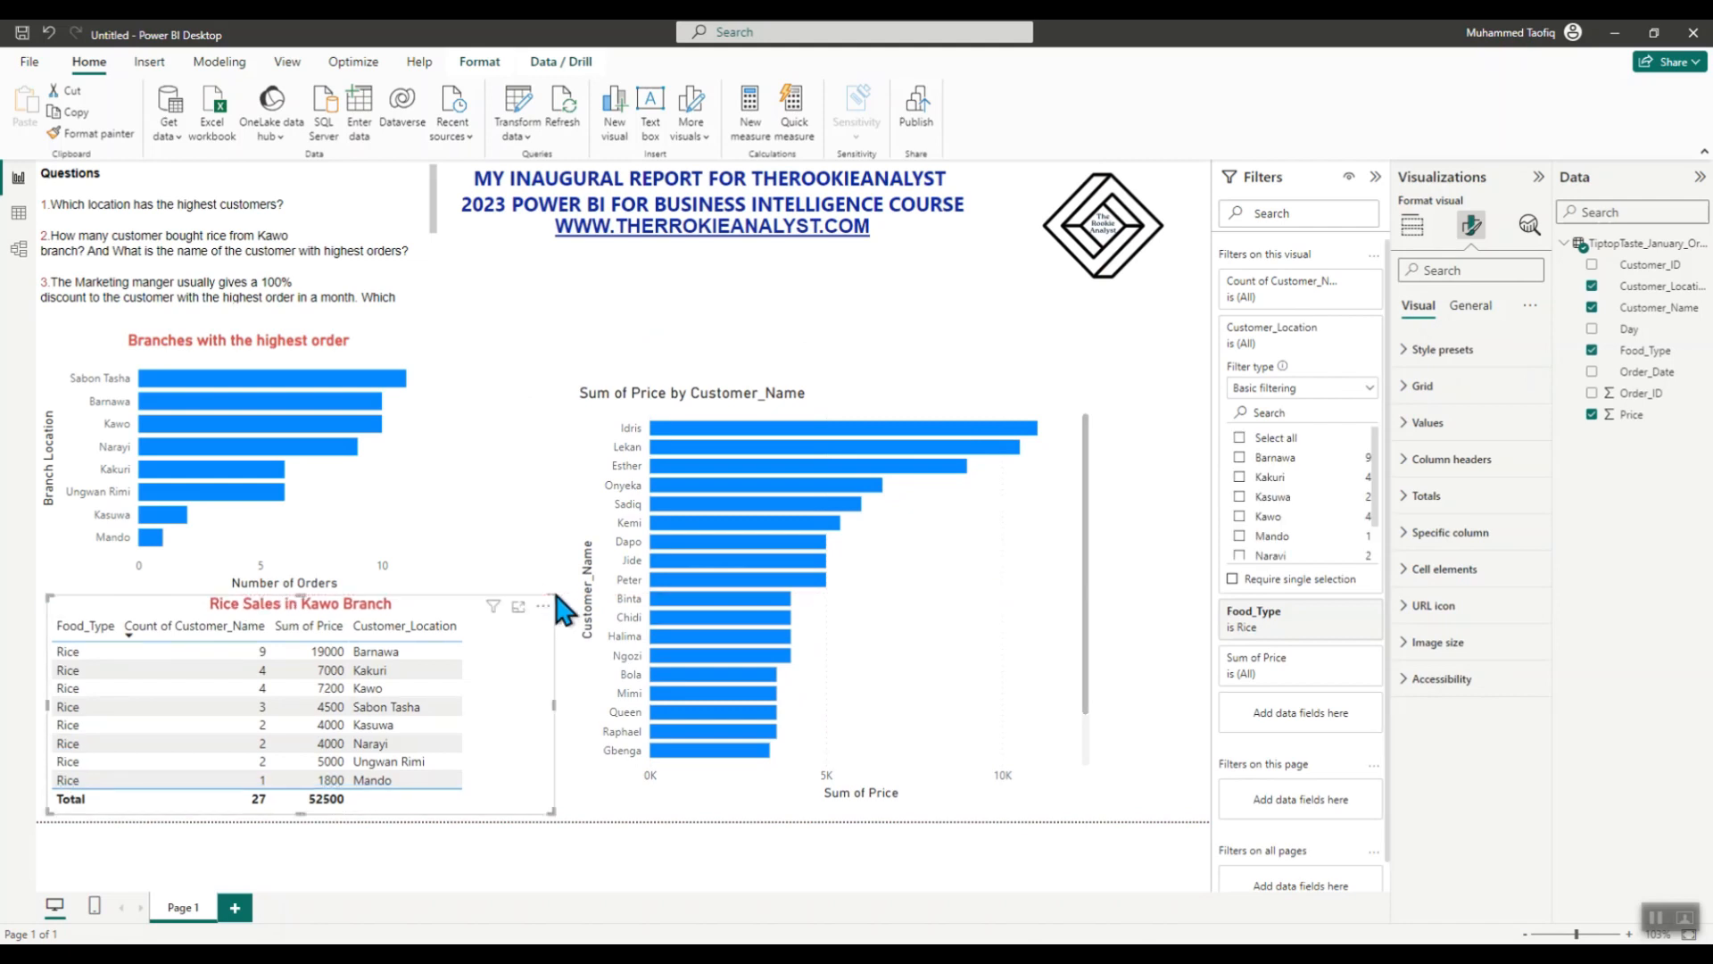
left_click(936, 399)
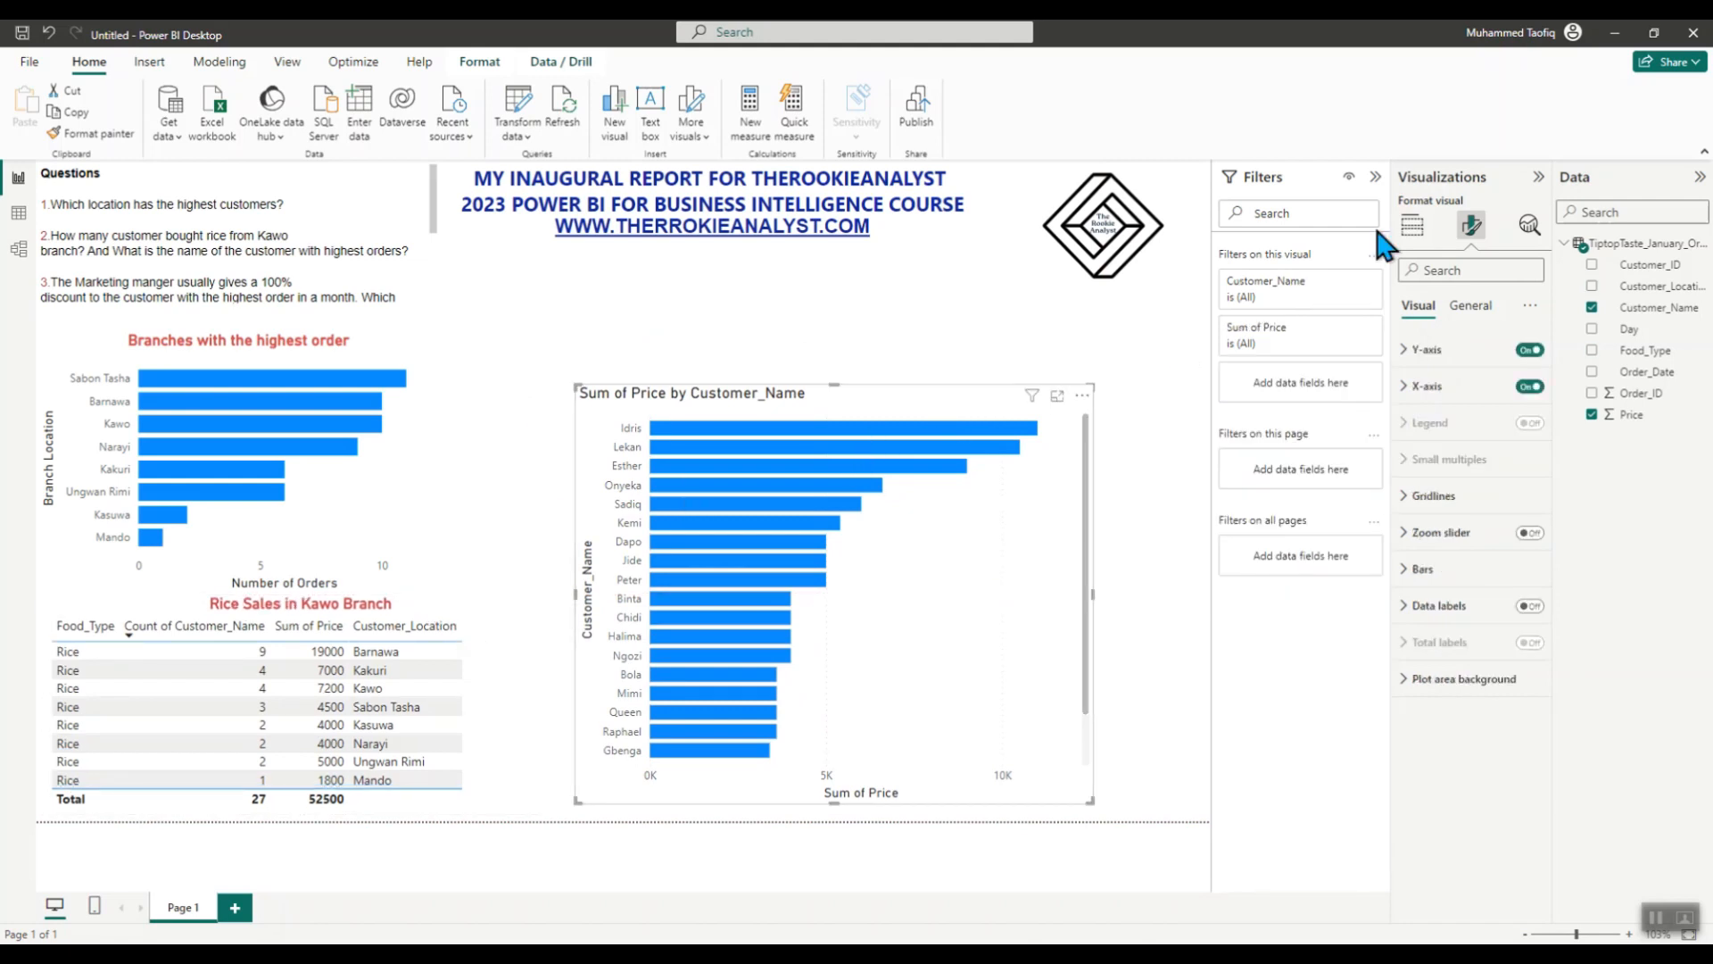
left_click(1468, 312)
left_click(1420, 385)
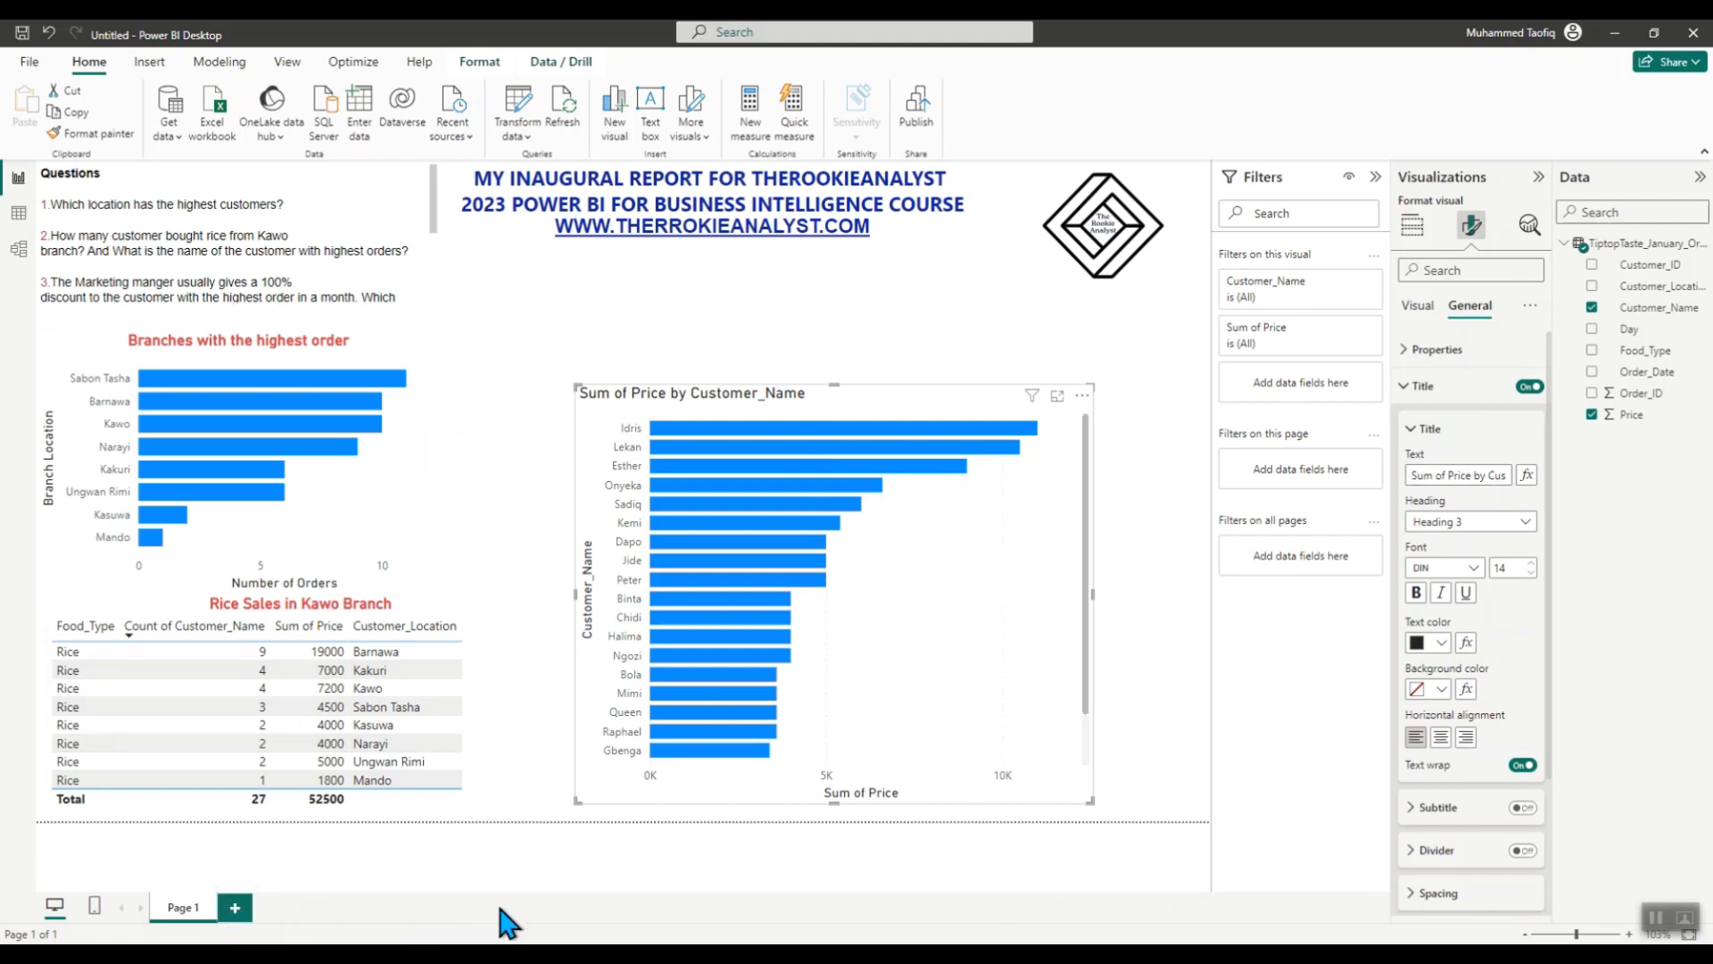
- View the report page's mobile layout, dismiss its introduction and return to the desktop layout
left_click(93, 911)
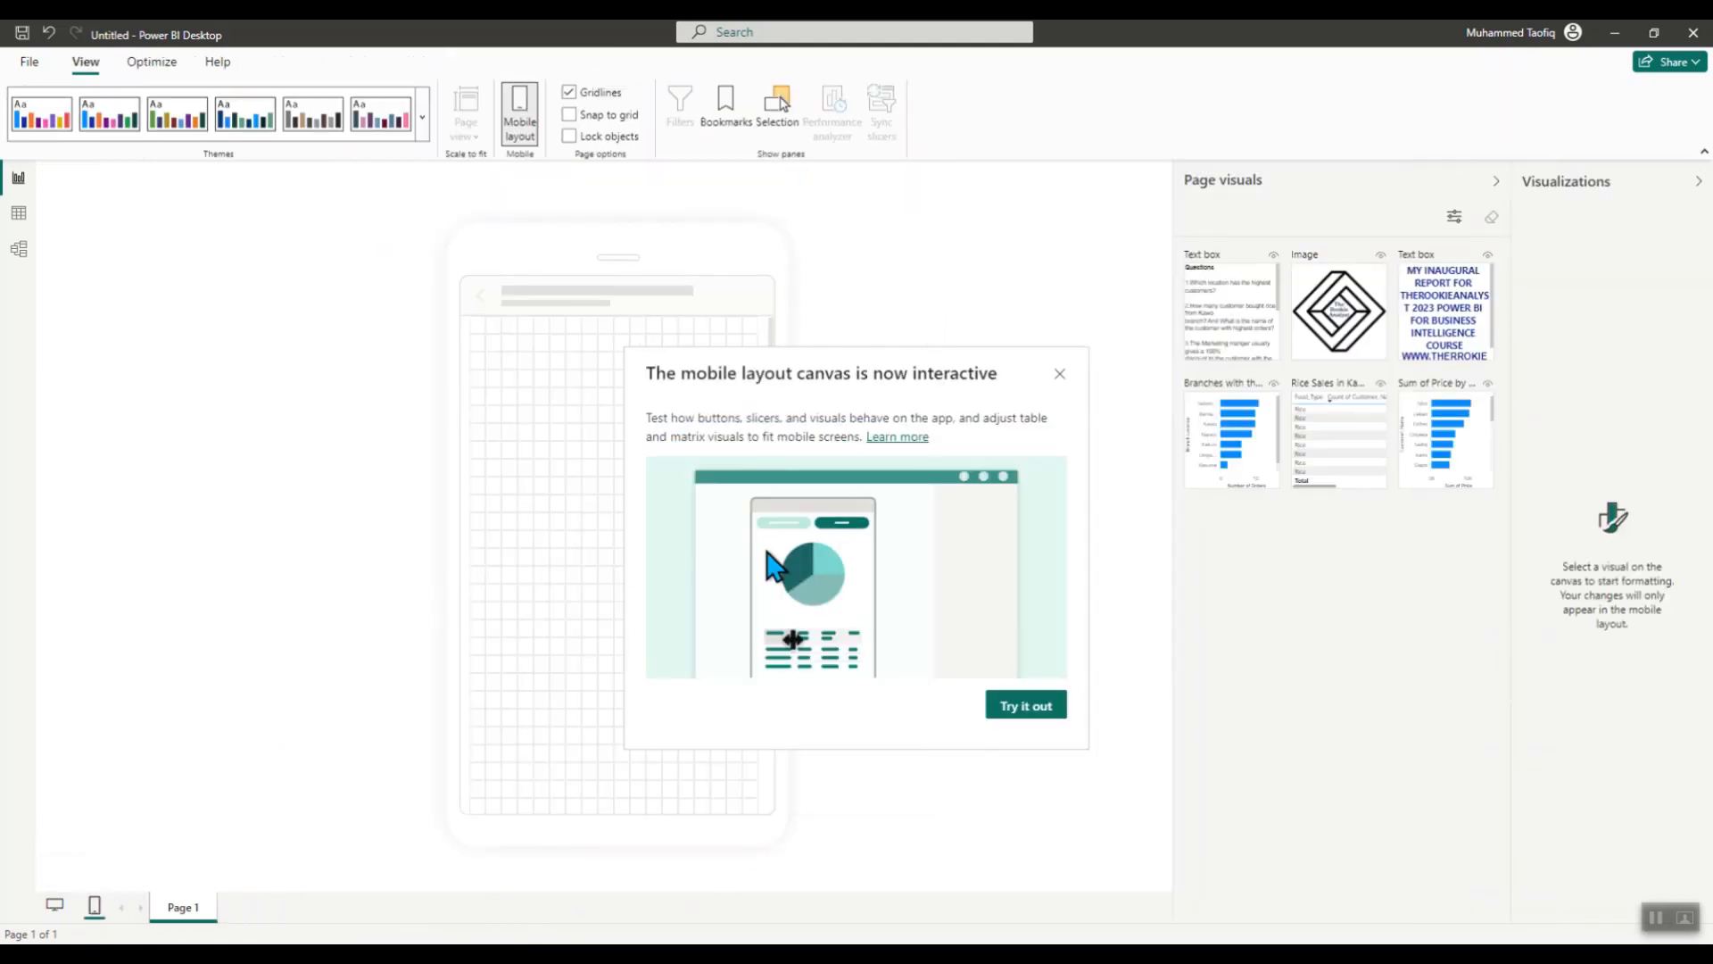
left_click(1060, 374)
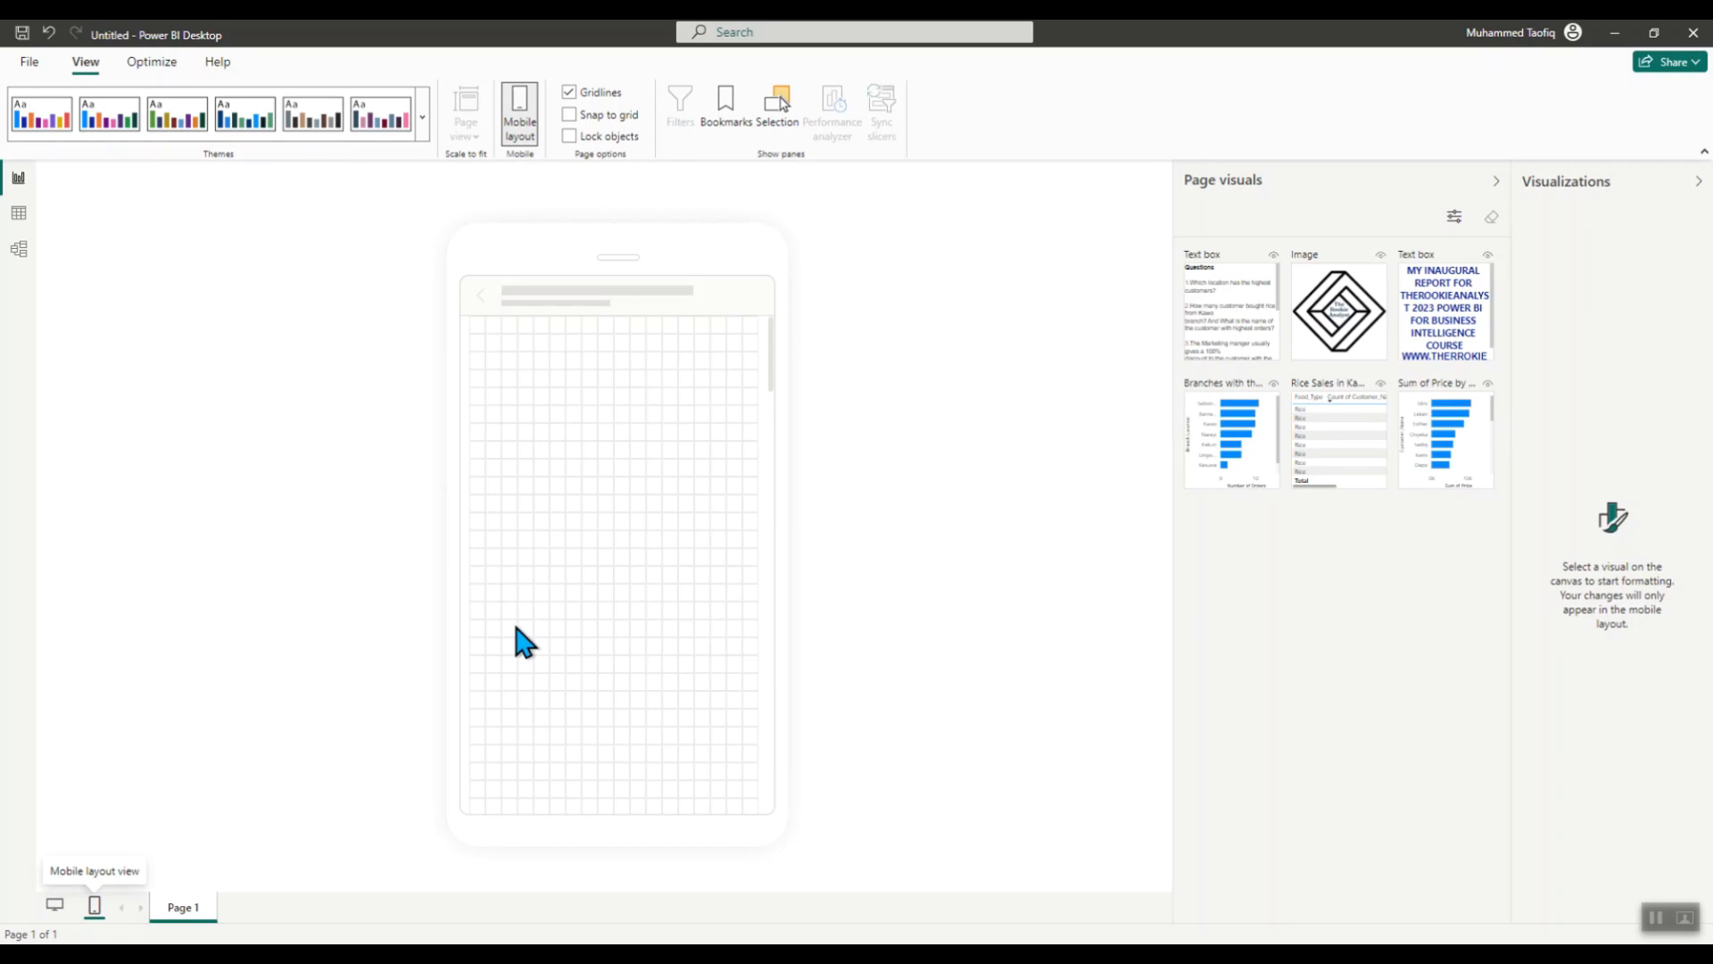
left_click(59, 906)
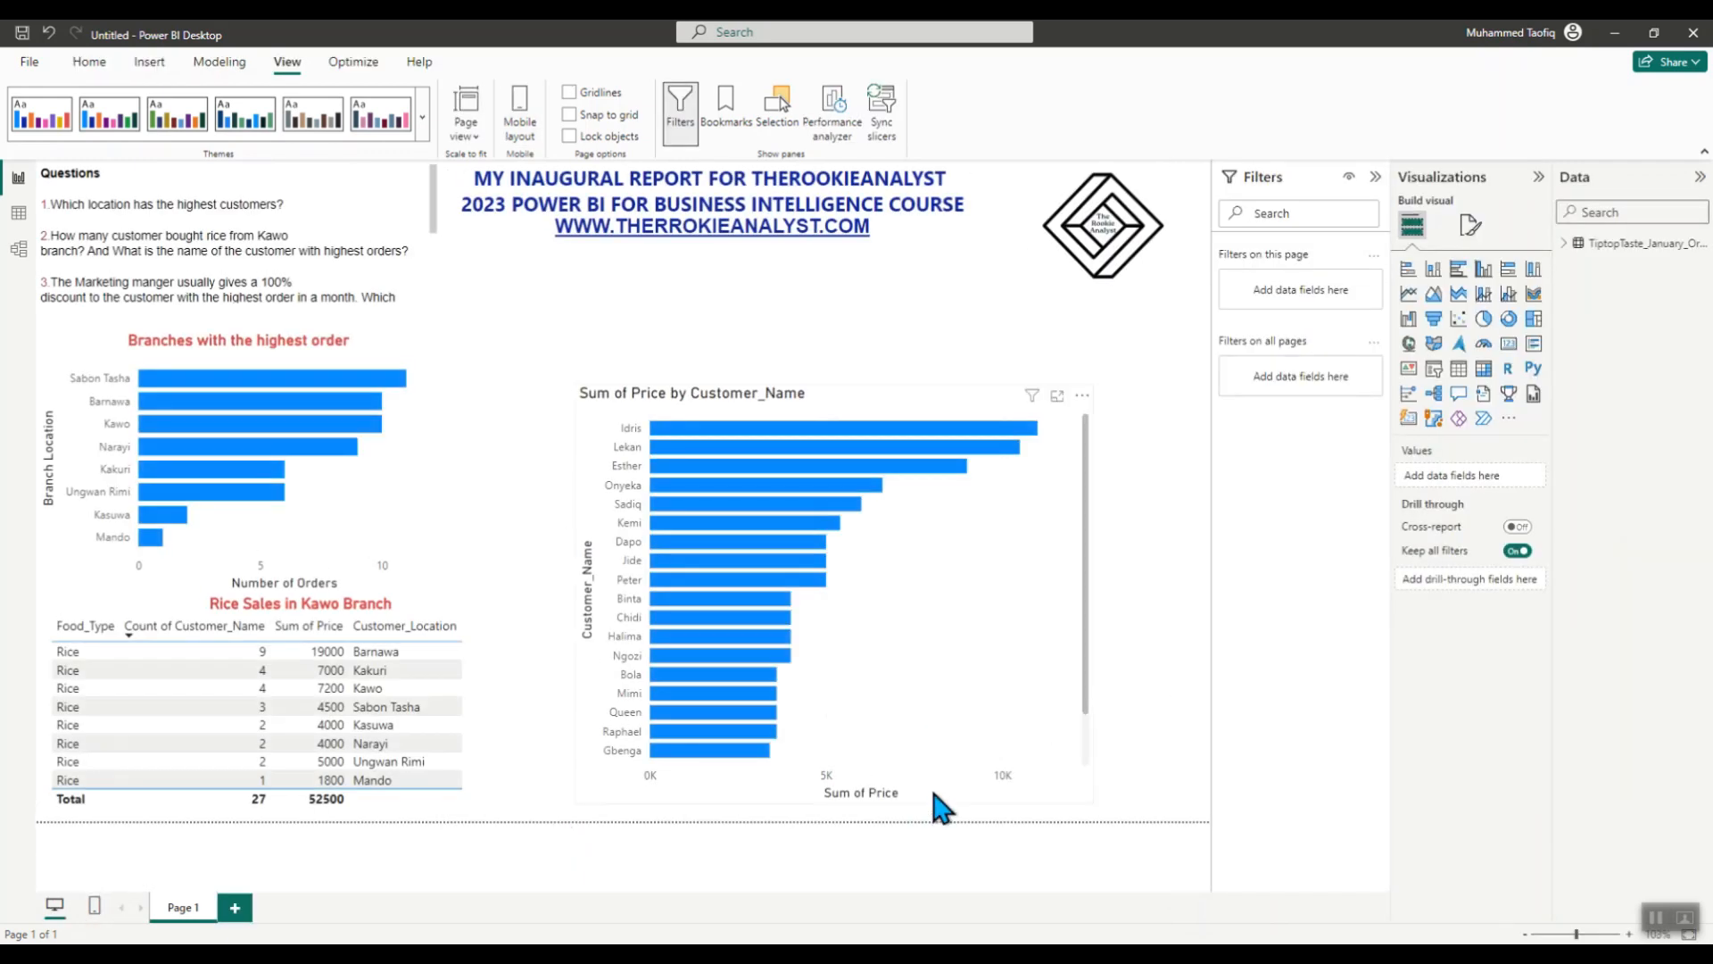
- Widen the customer price chart toward the page's right edge and shift it slightly up and toward the rice table
left_click(1091, 567)
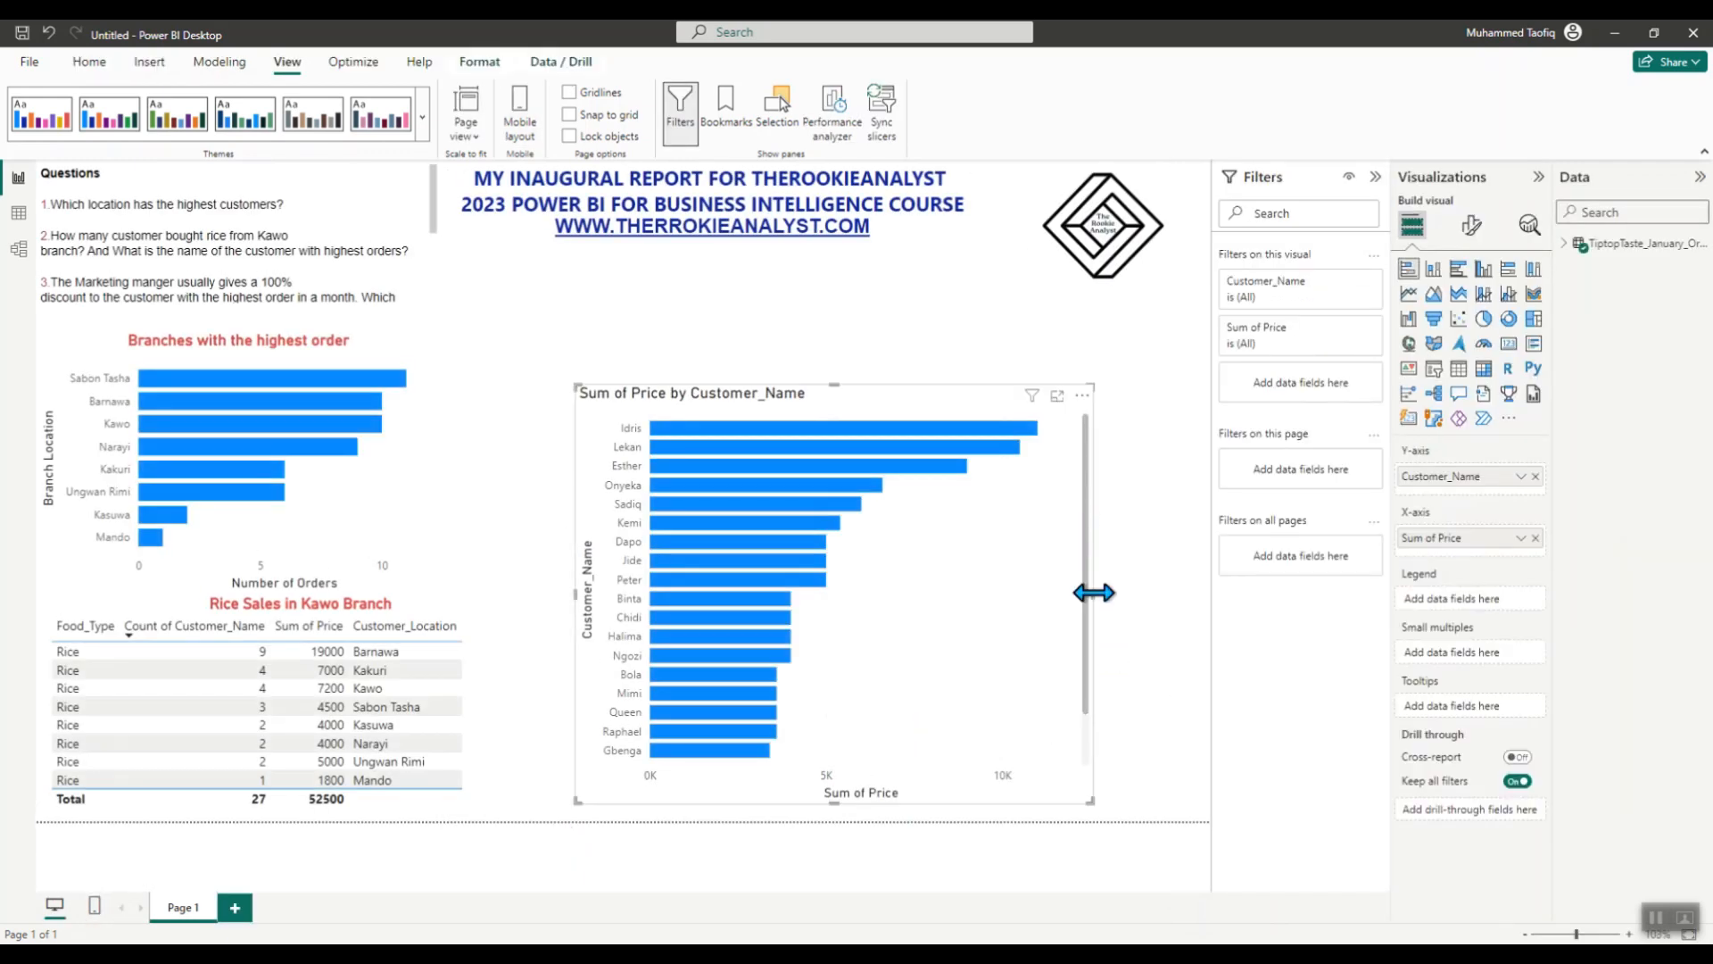
left_click_drag(1093, 591, 1203, 603)
left_click_drag(955, 398, 943, 392)
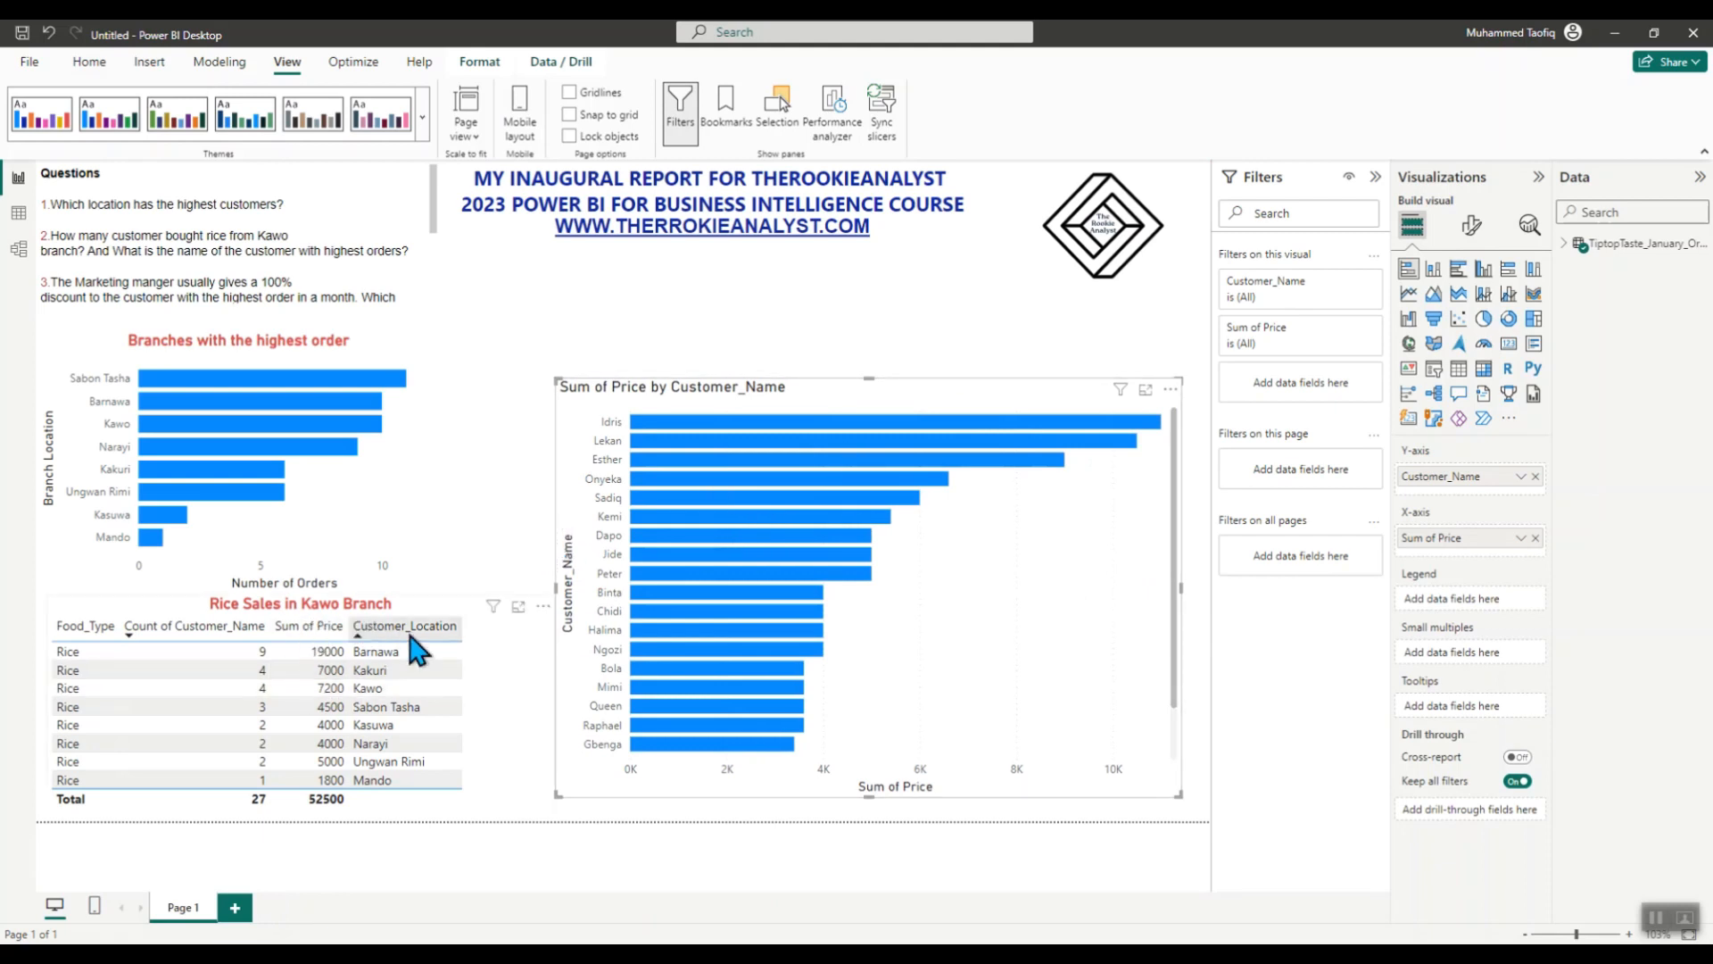
- Replace the customer price chart's title with "Customer Order in Kaduna Location"
left_click(1472, 225)
left_click(1470, 305)
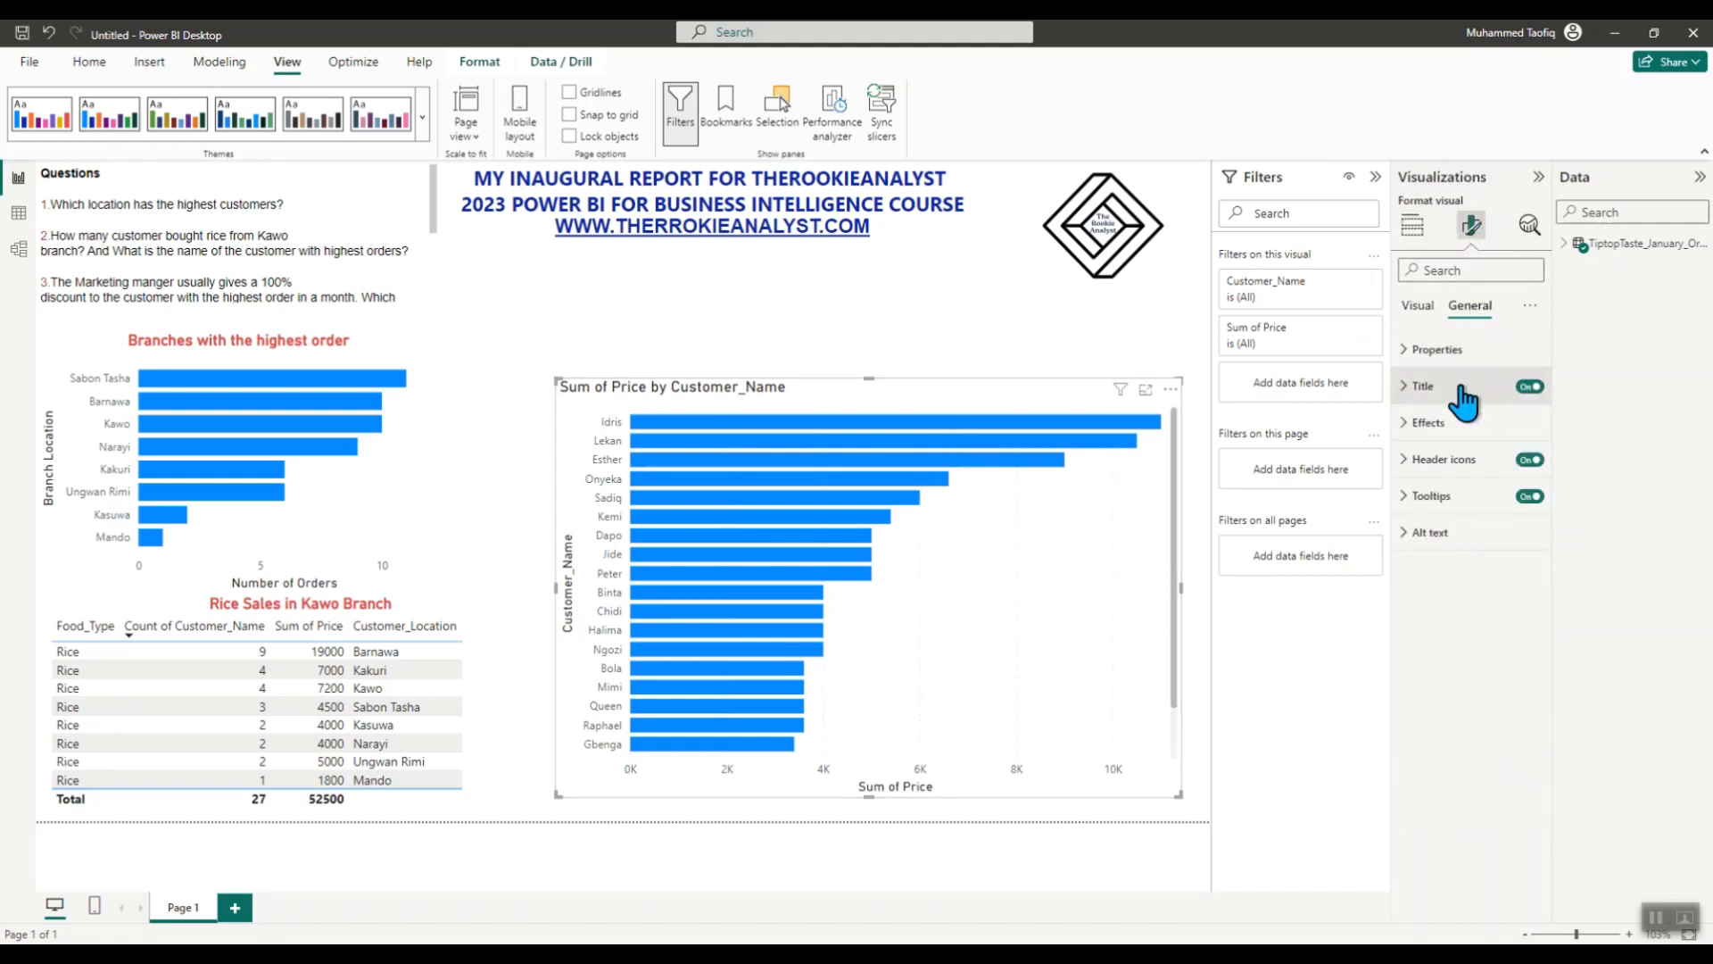
left_click(1421, 387)
left_click(1459, 474)
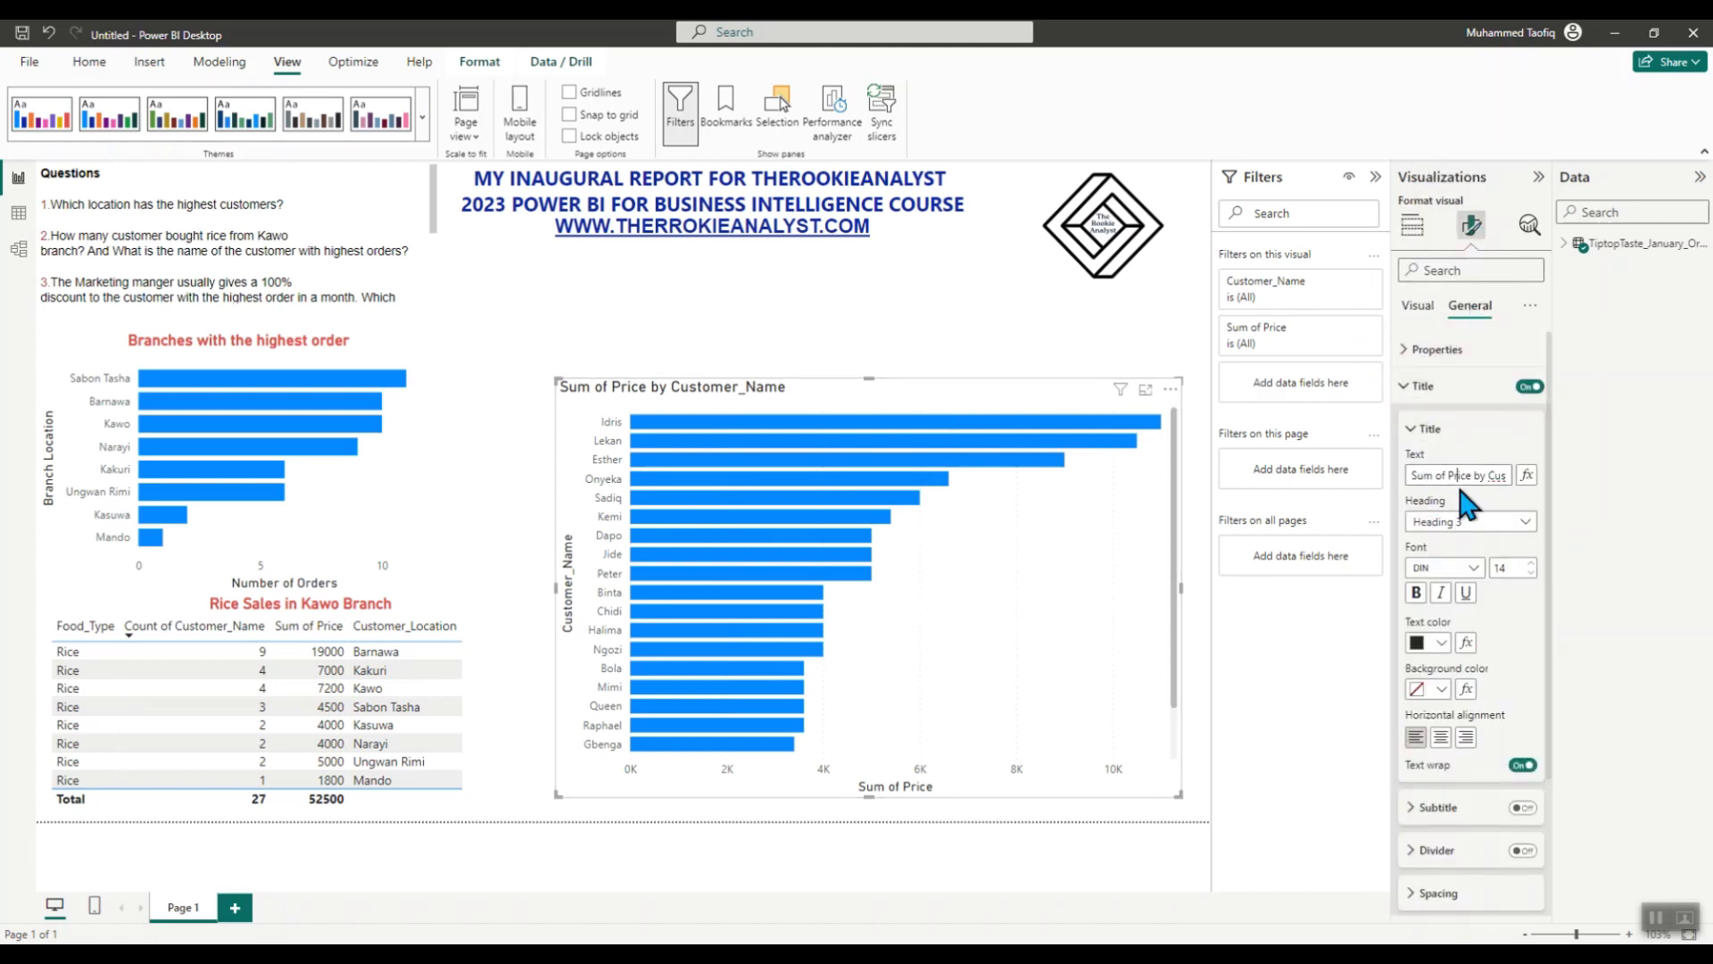
key("ctrl+a")
key("BackSpace")
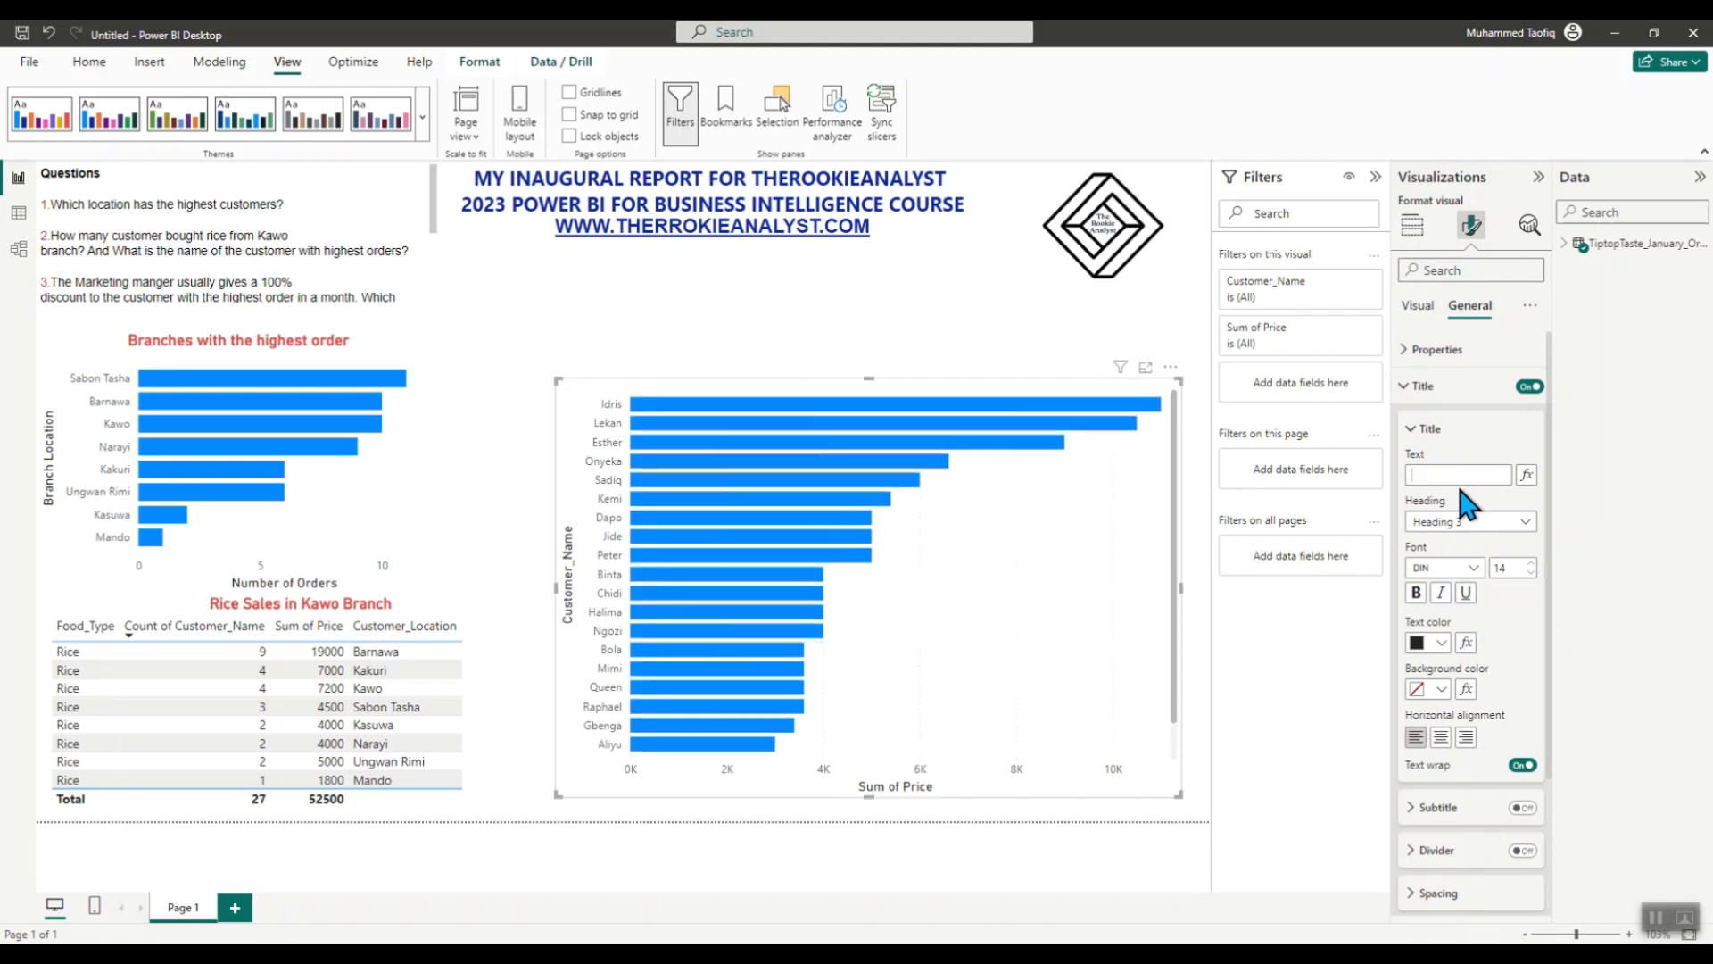
type("Order in")
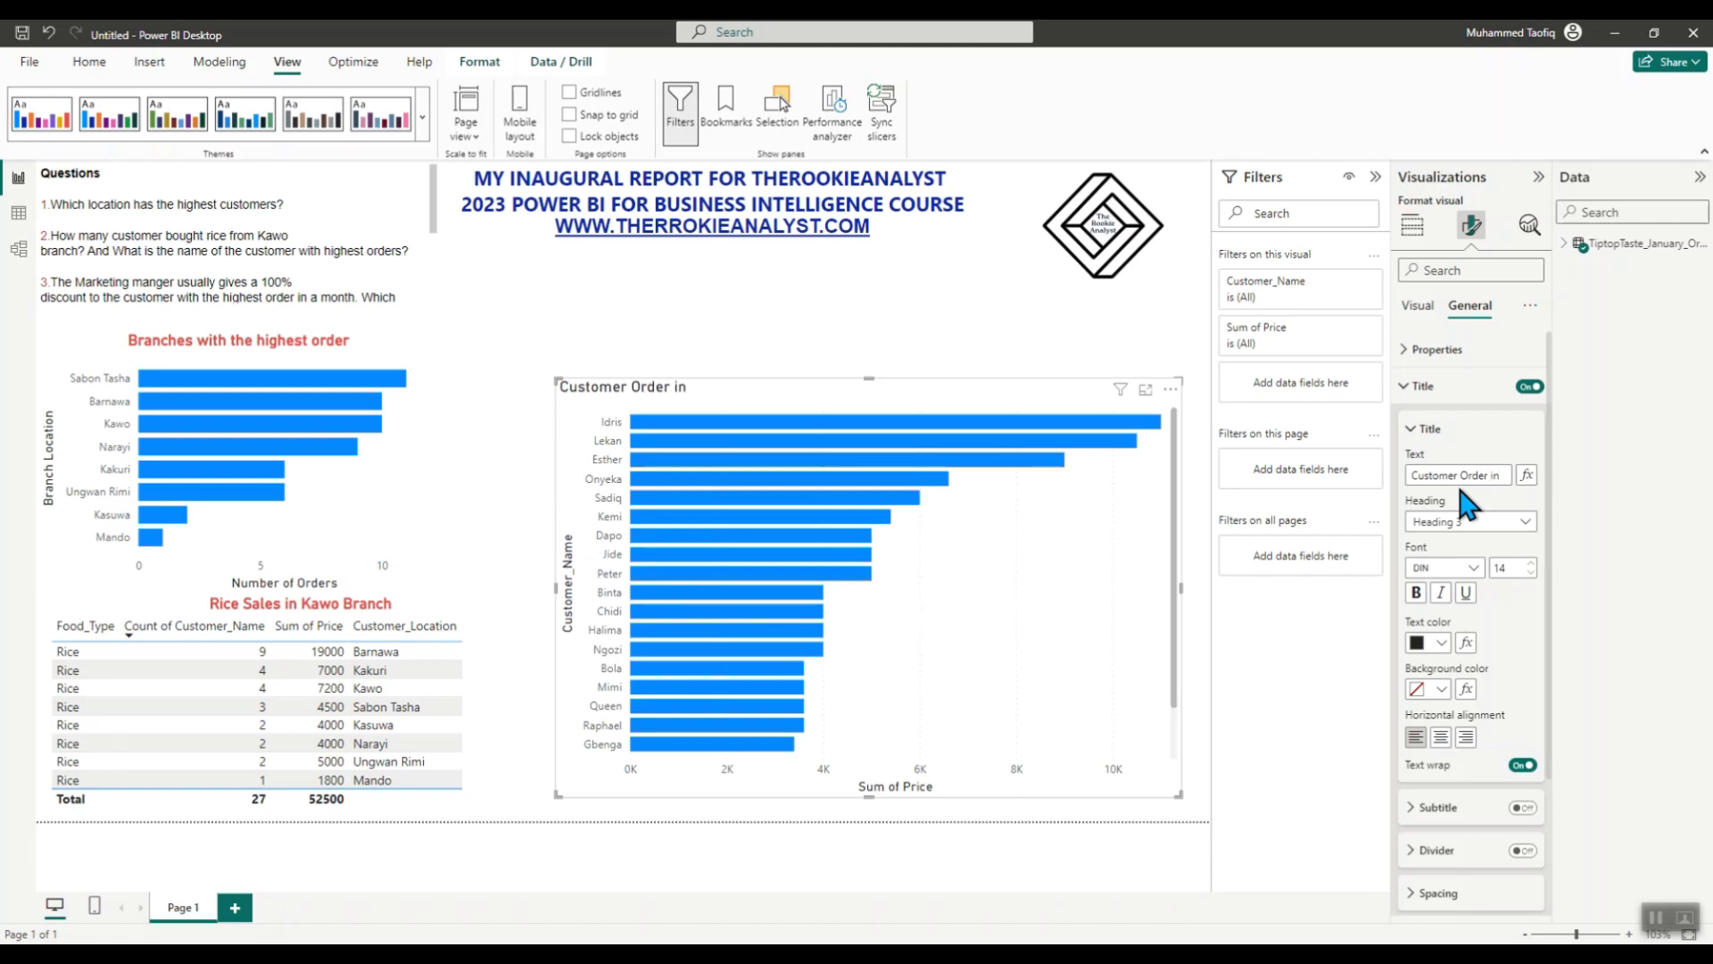
type("Ka")
type("duna LOcatio")
type("o")
left_click(1417, 393)
left_click(1419, 386)
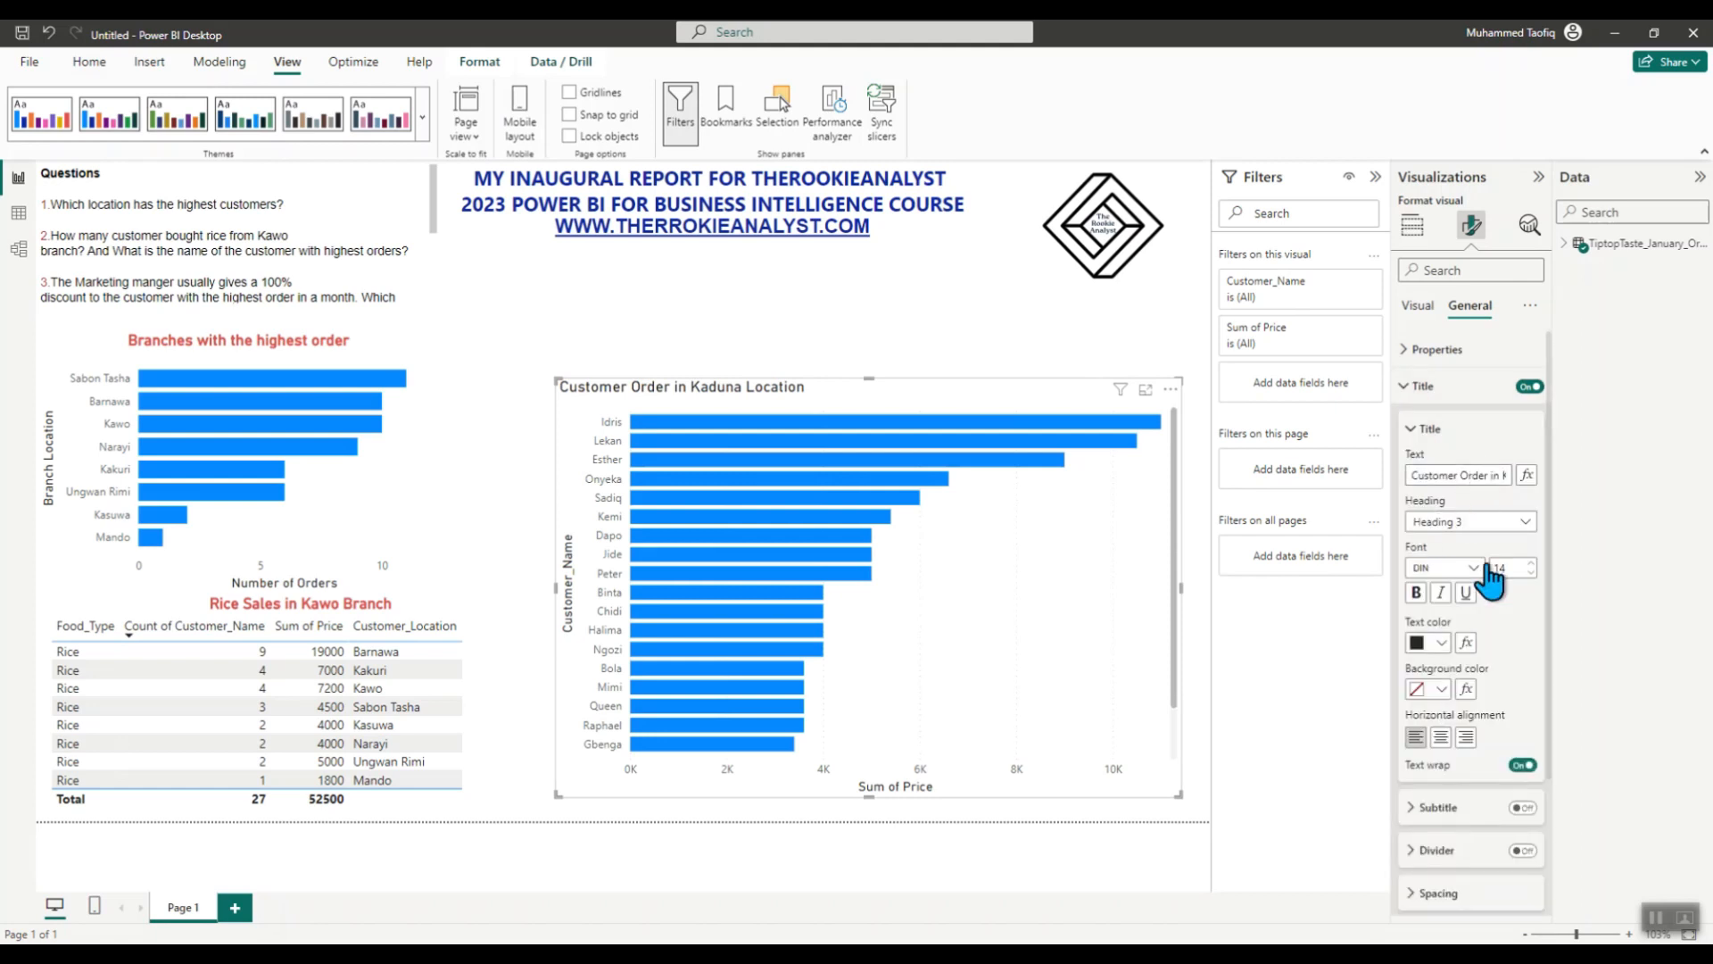
- Format the customer chart's title as centred, bold red text to match the other visuals' titles
left_click(1440, 738)
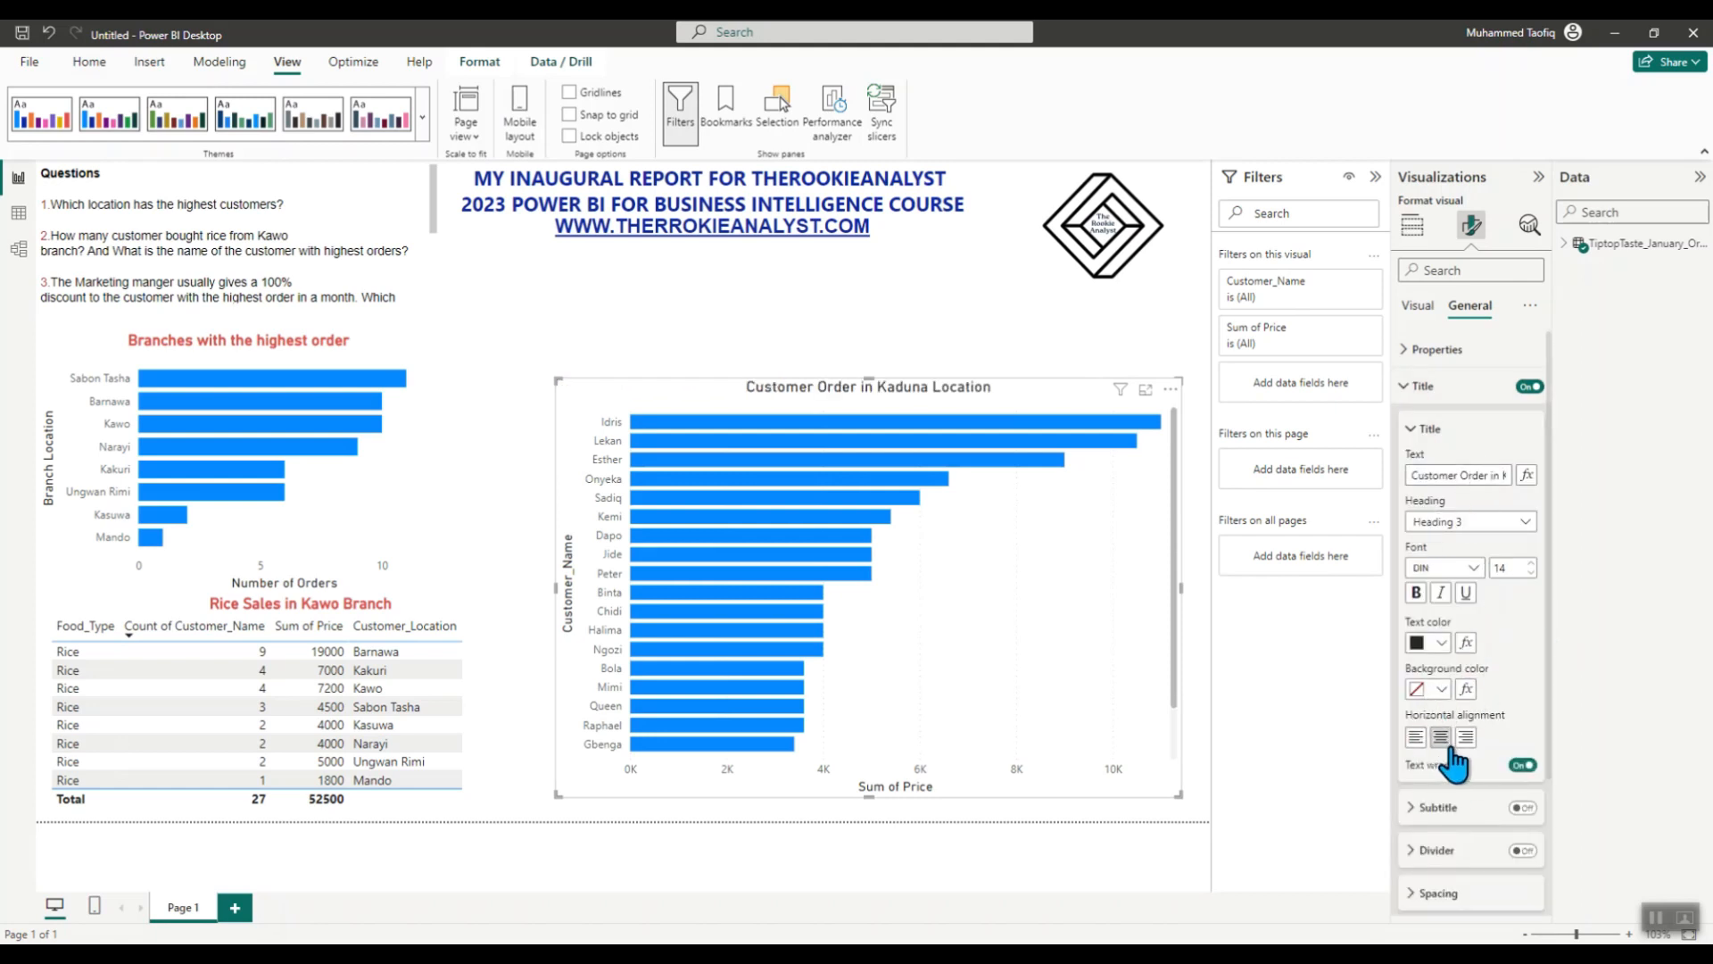
left_click(1438, 643)
left_click(1429, 566)
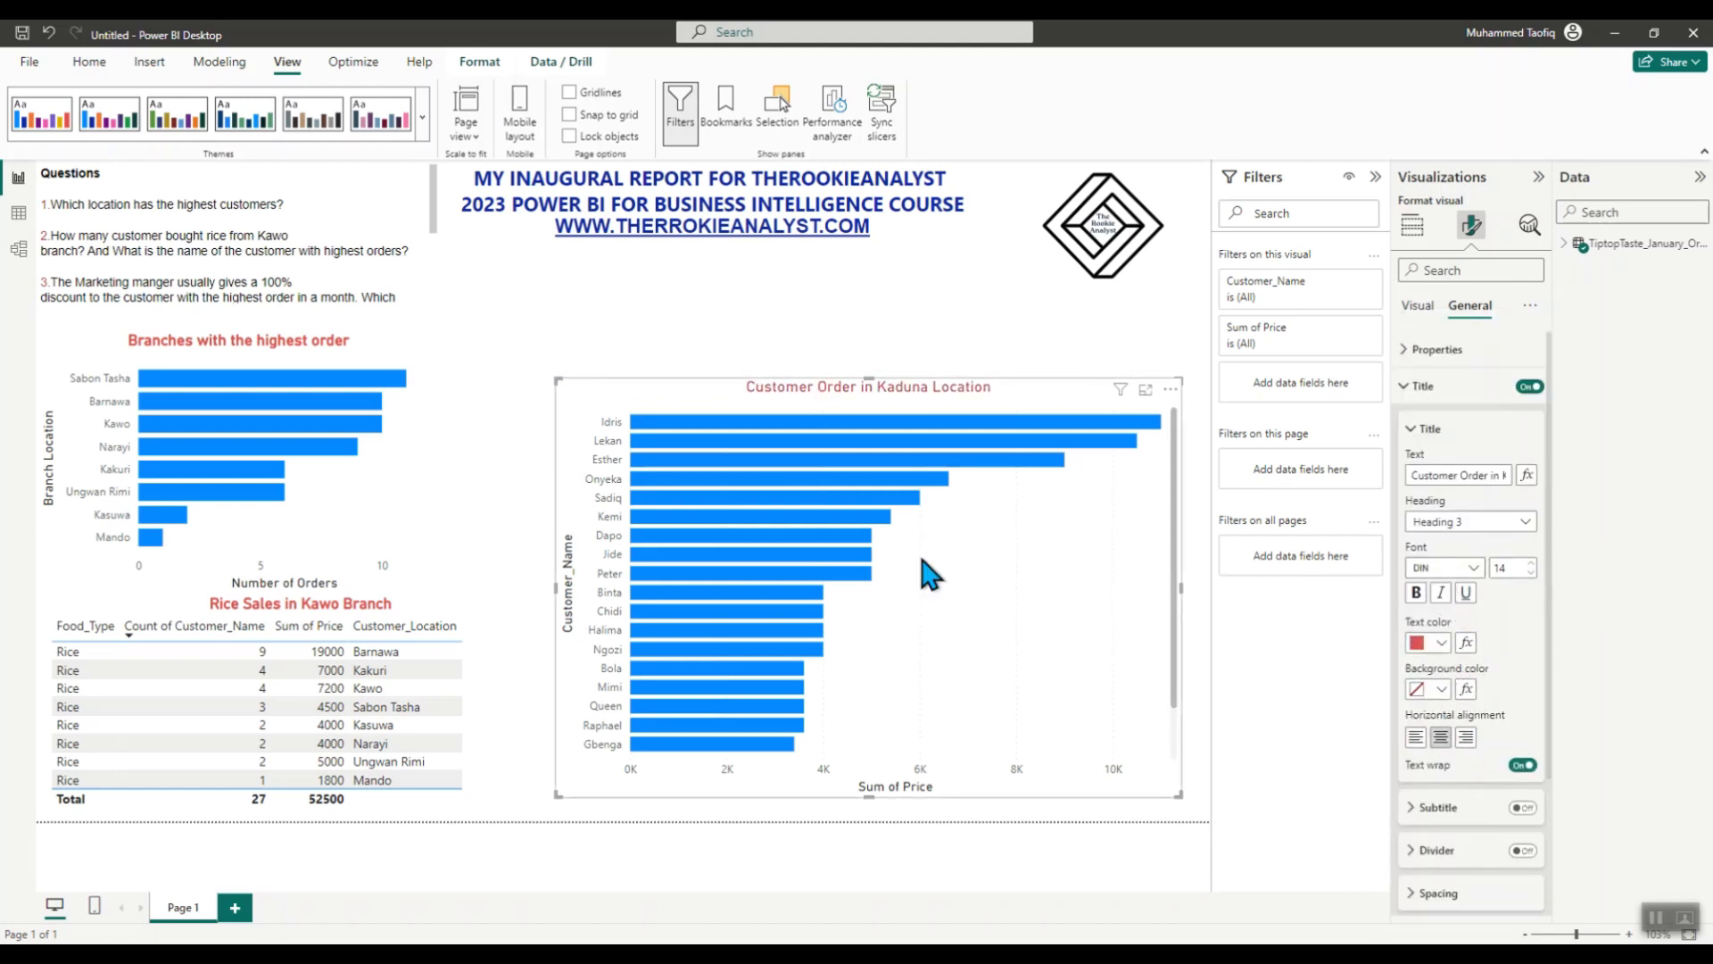
left_click(1464, 570)
left_click(905, 319)
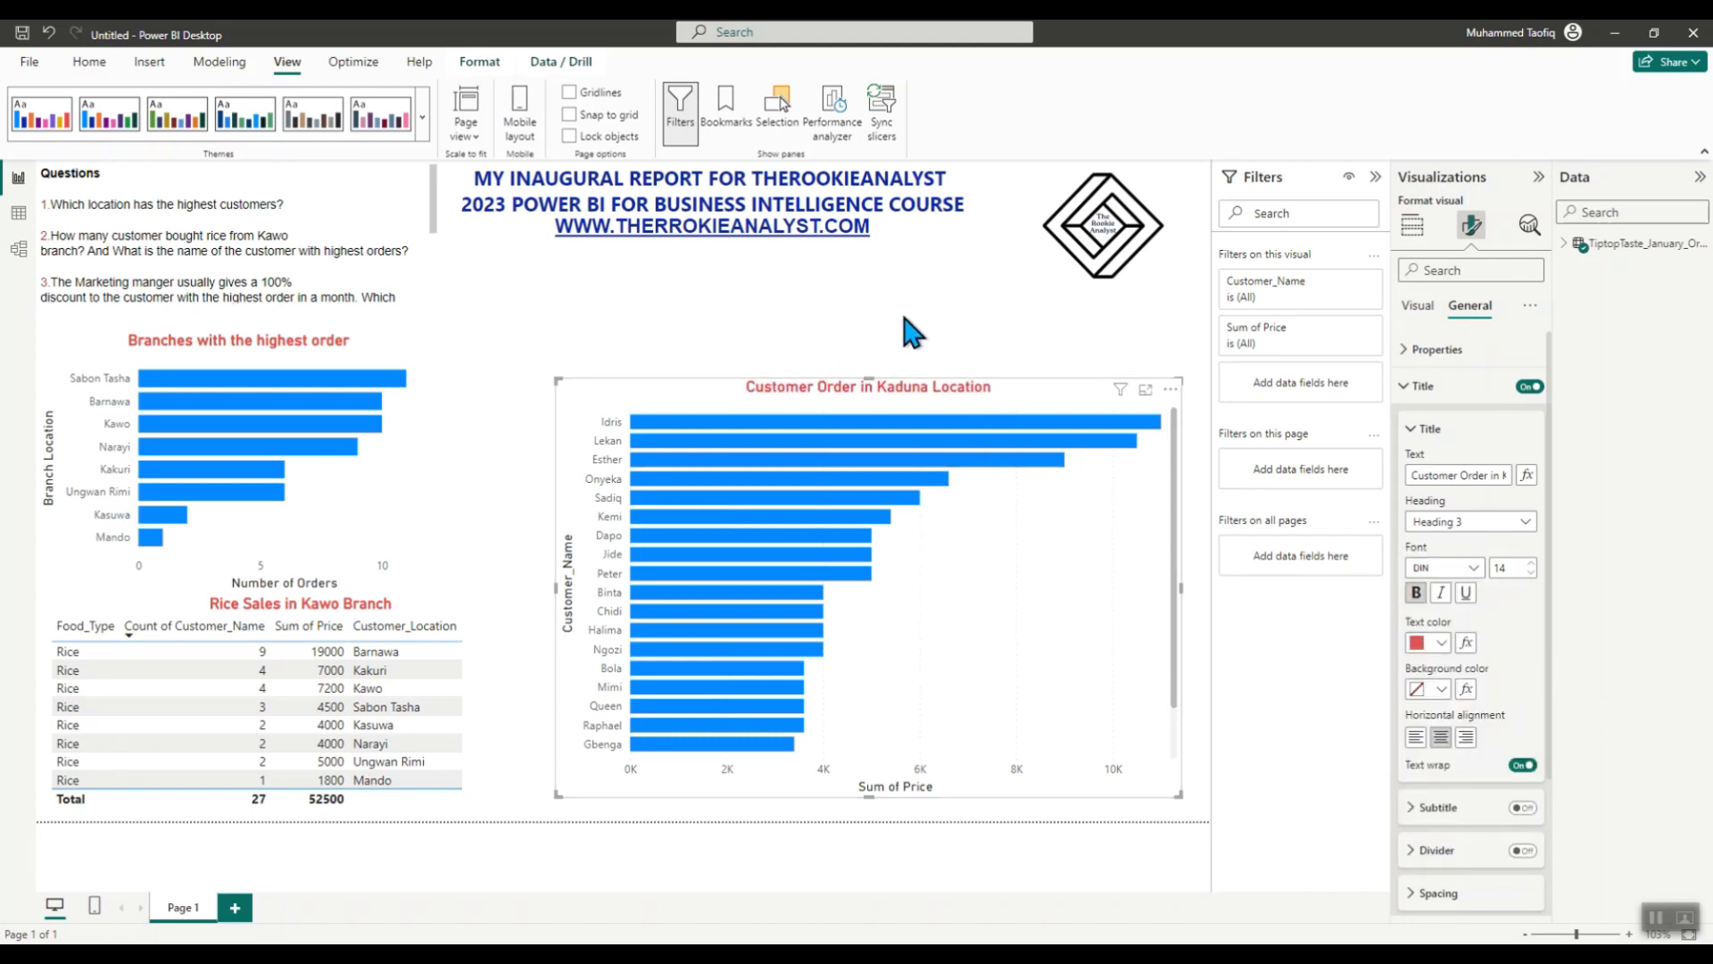
left_click(848, 327)
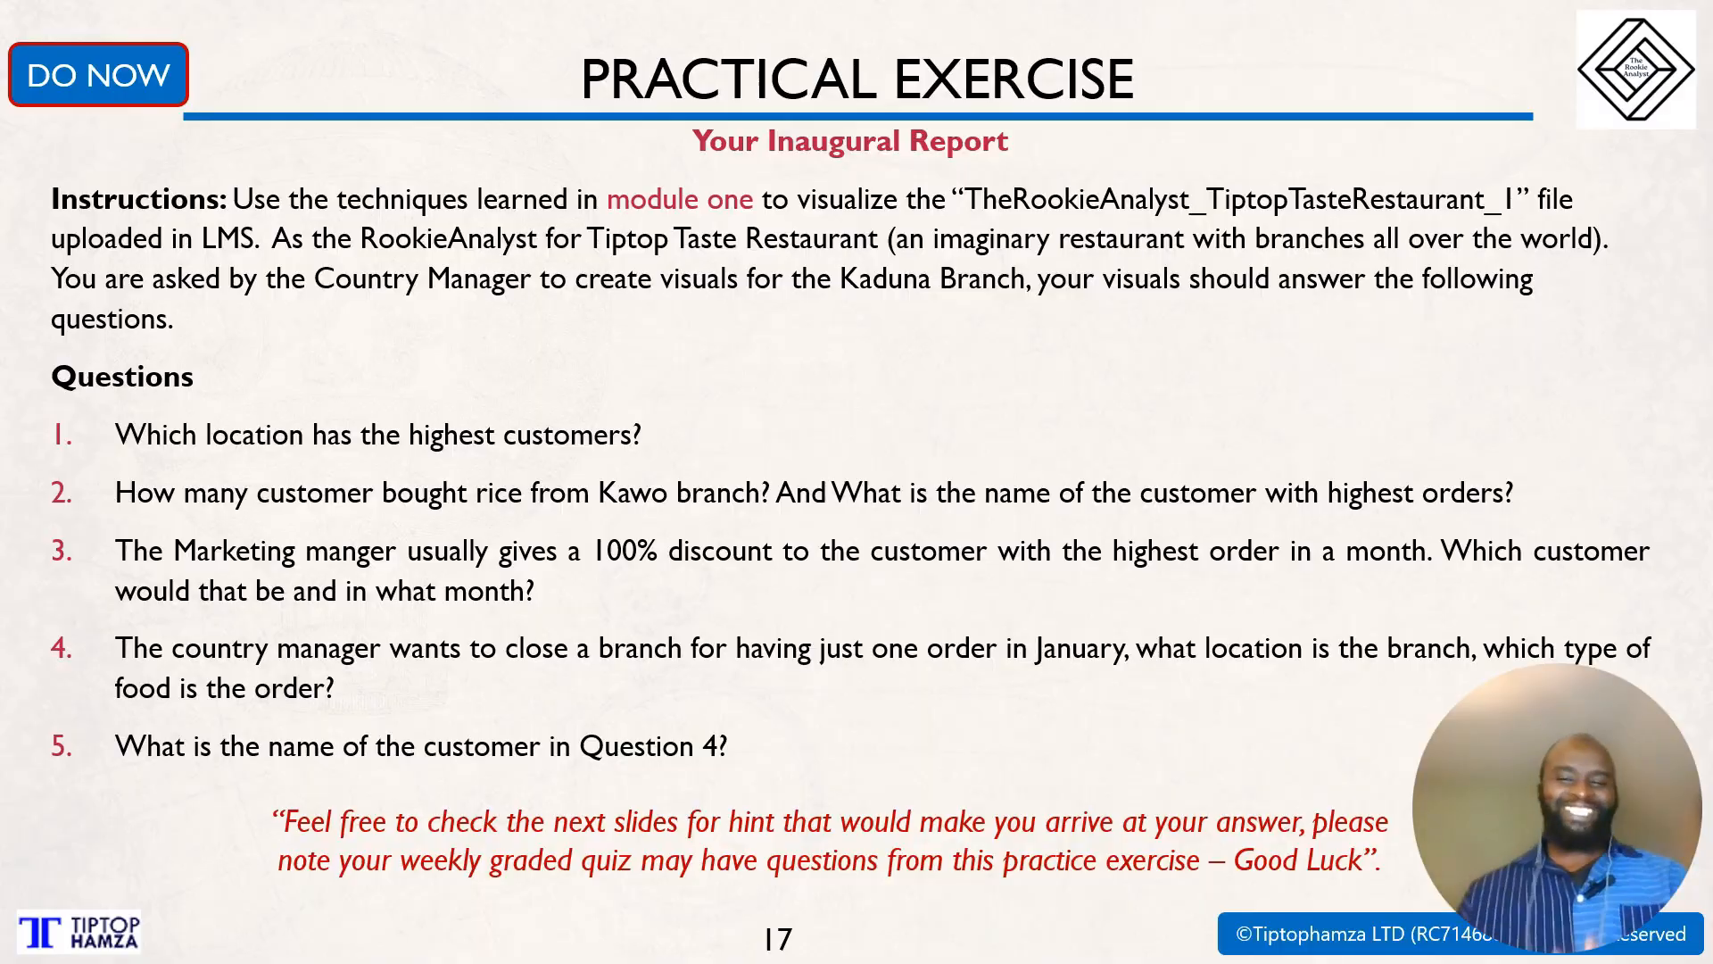